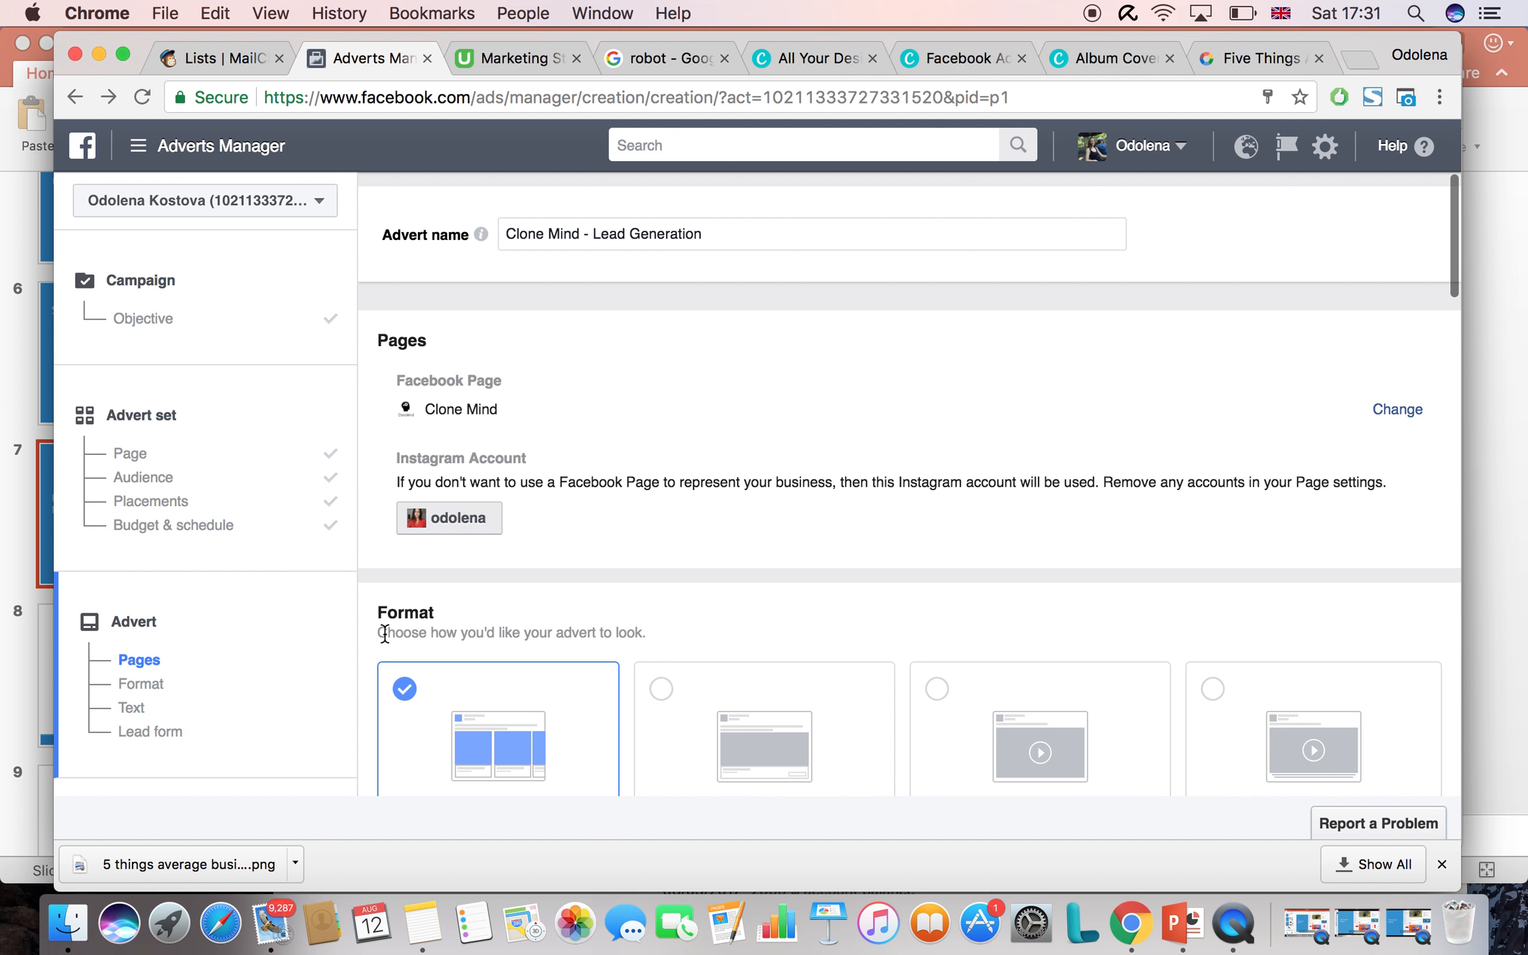
Review the advert name and the linked Facebook Page and Instagram account
scroll(382, 638, "down", 2)
scroll(799, 360, "up", 2)
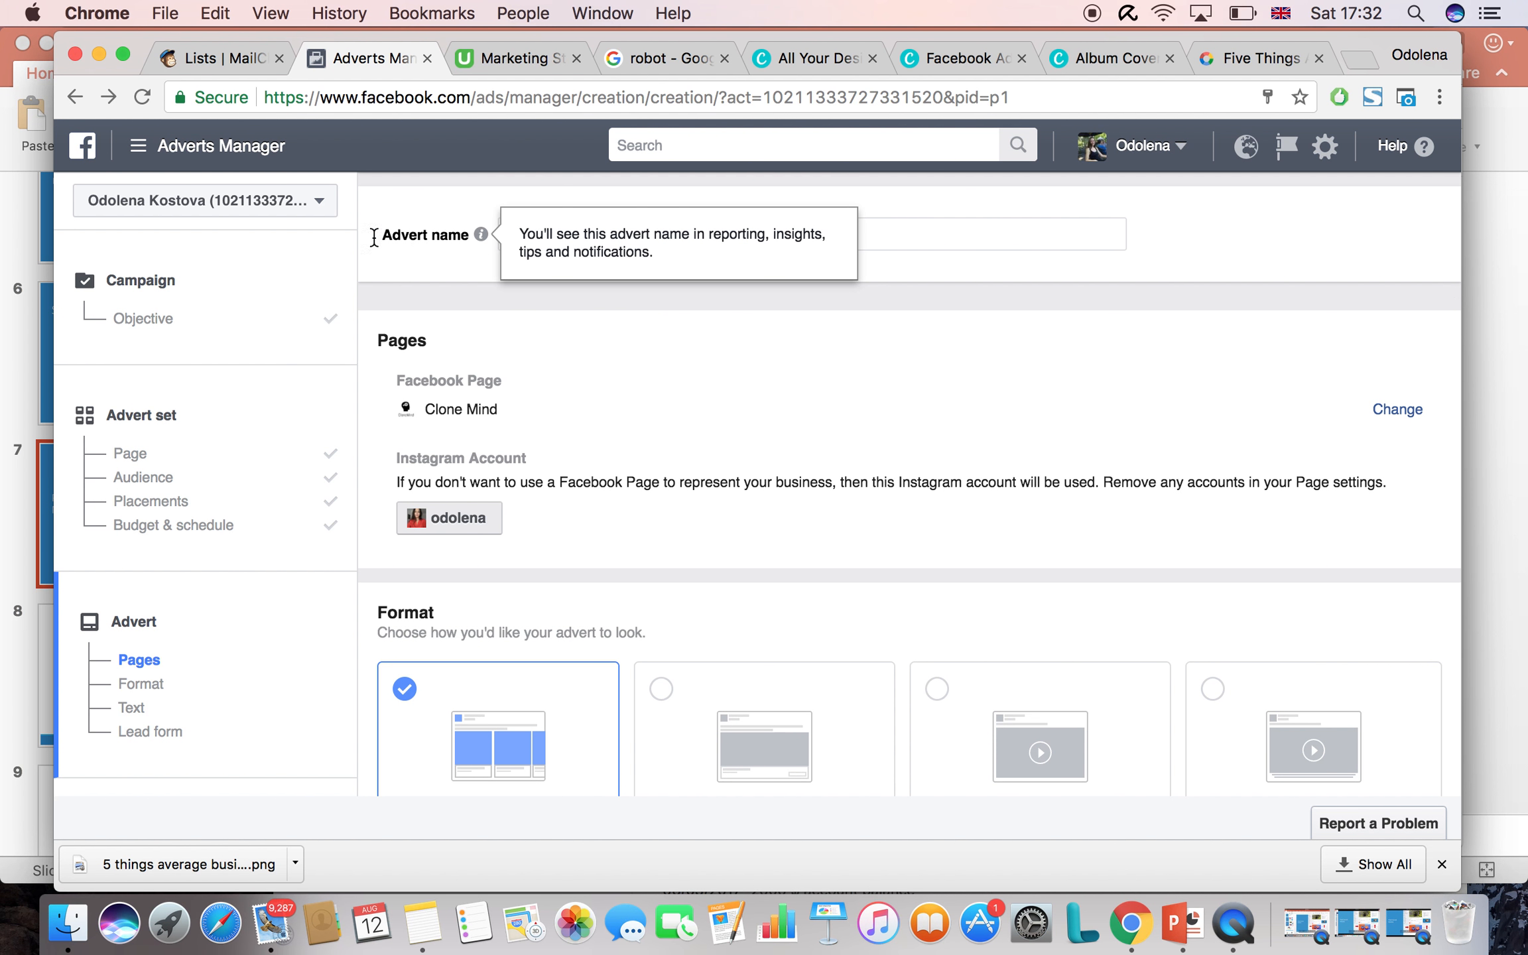
left_click(690, 233)
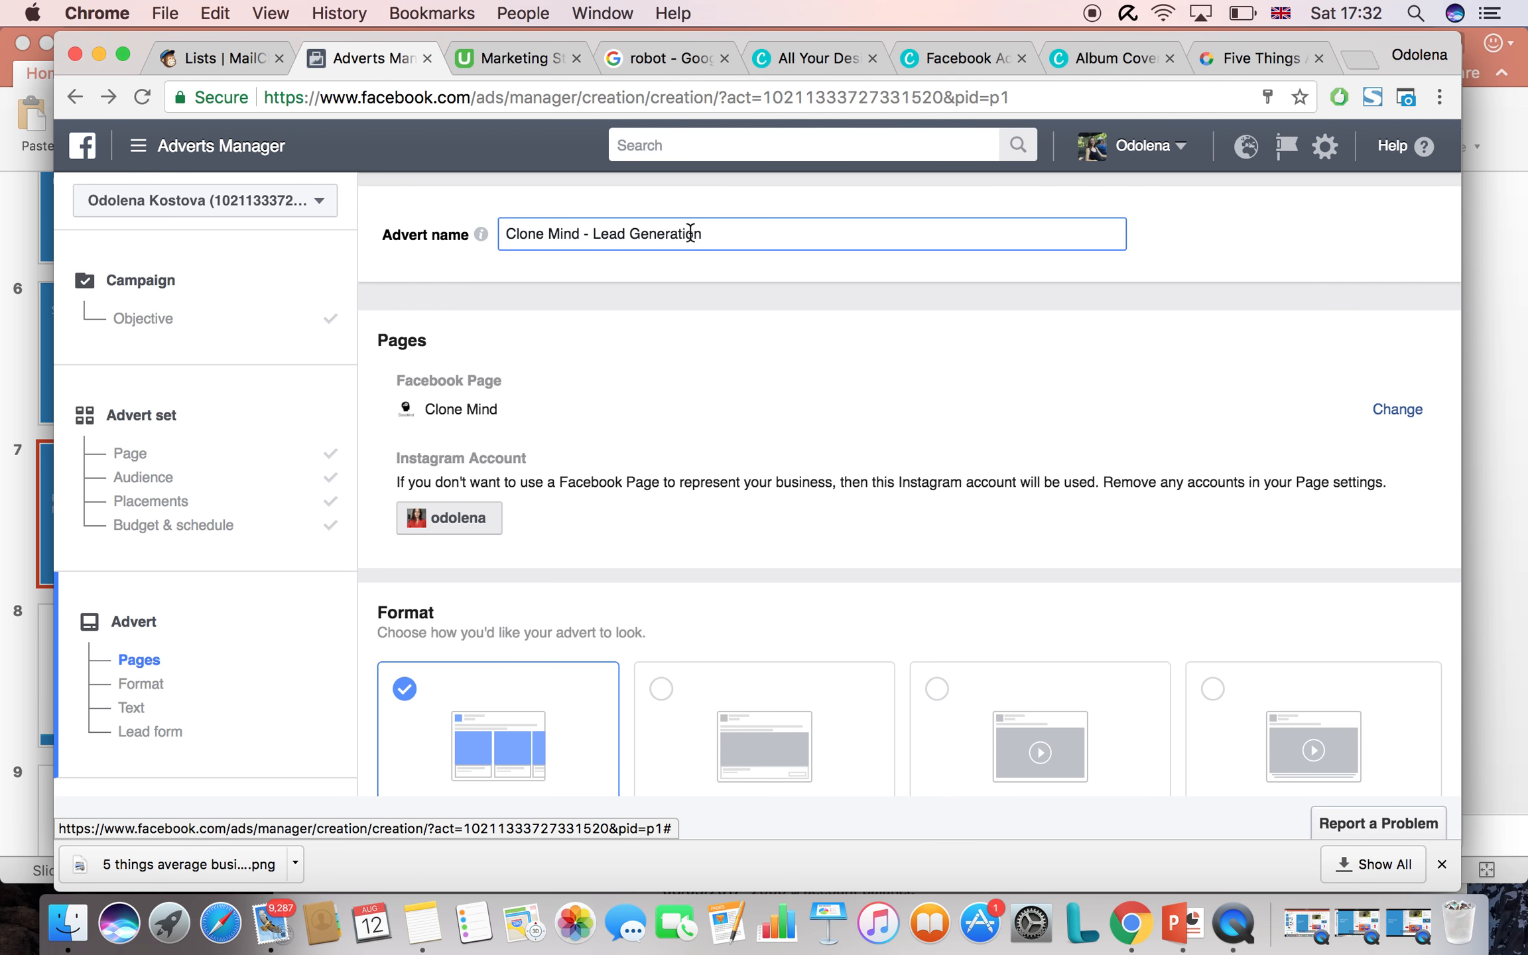
left_click(748, 222)
left_click(580, 229)
double_click(520, 232)
left_click(591, 233)
scroll(741, 430, "down", 2)
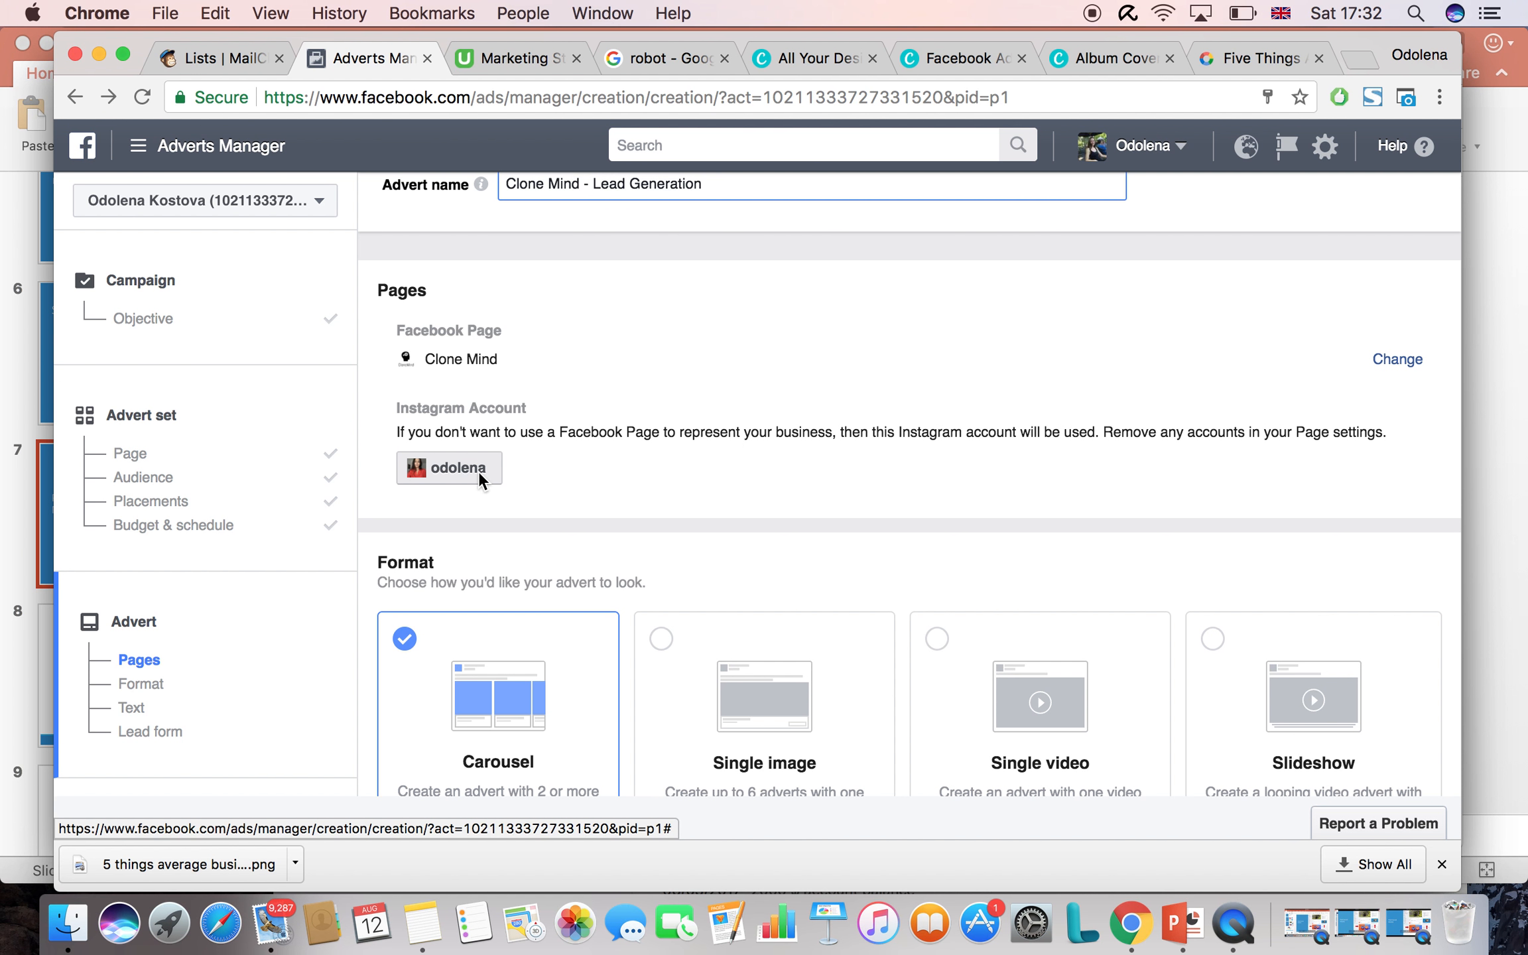
Choose the Single image format for the advert
scroll(478, 470, "down", 5)
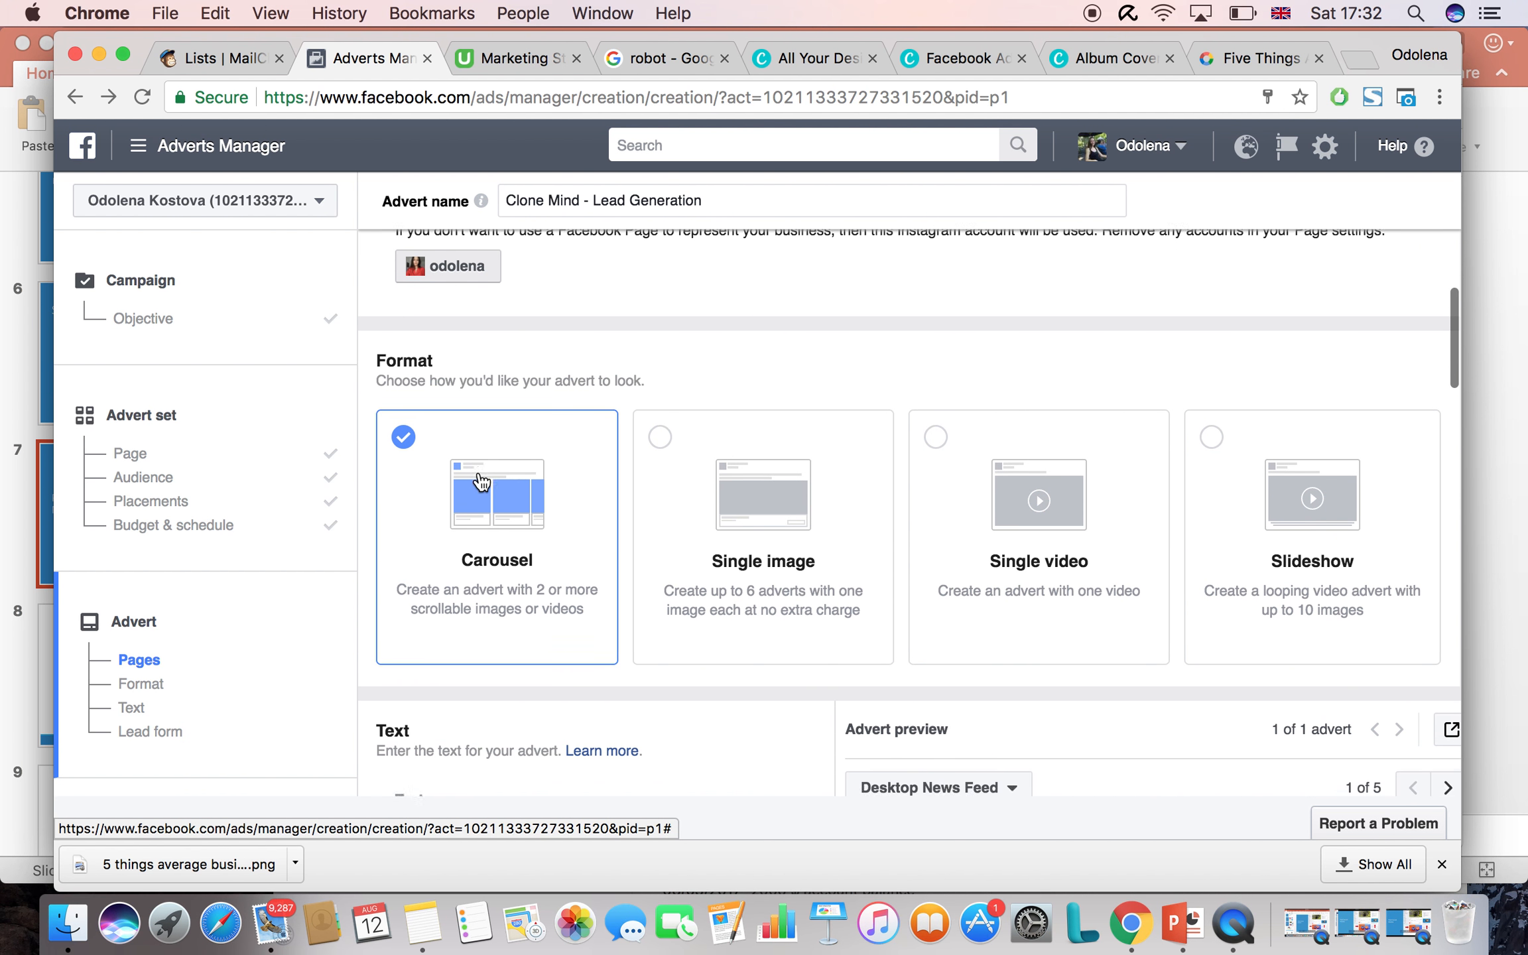
scroll(480, 478, "down", 2)
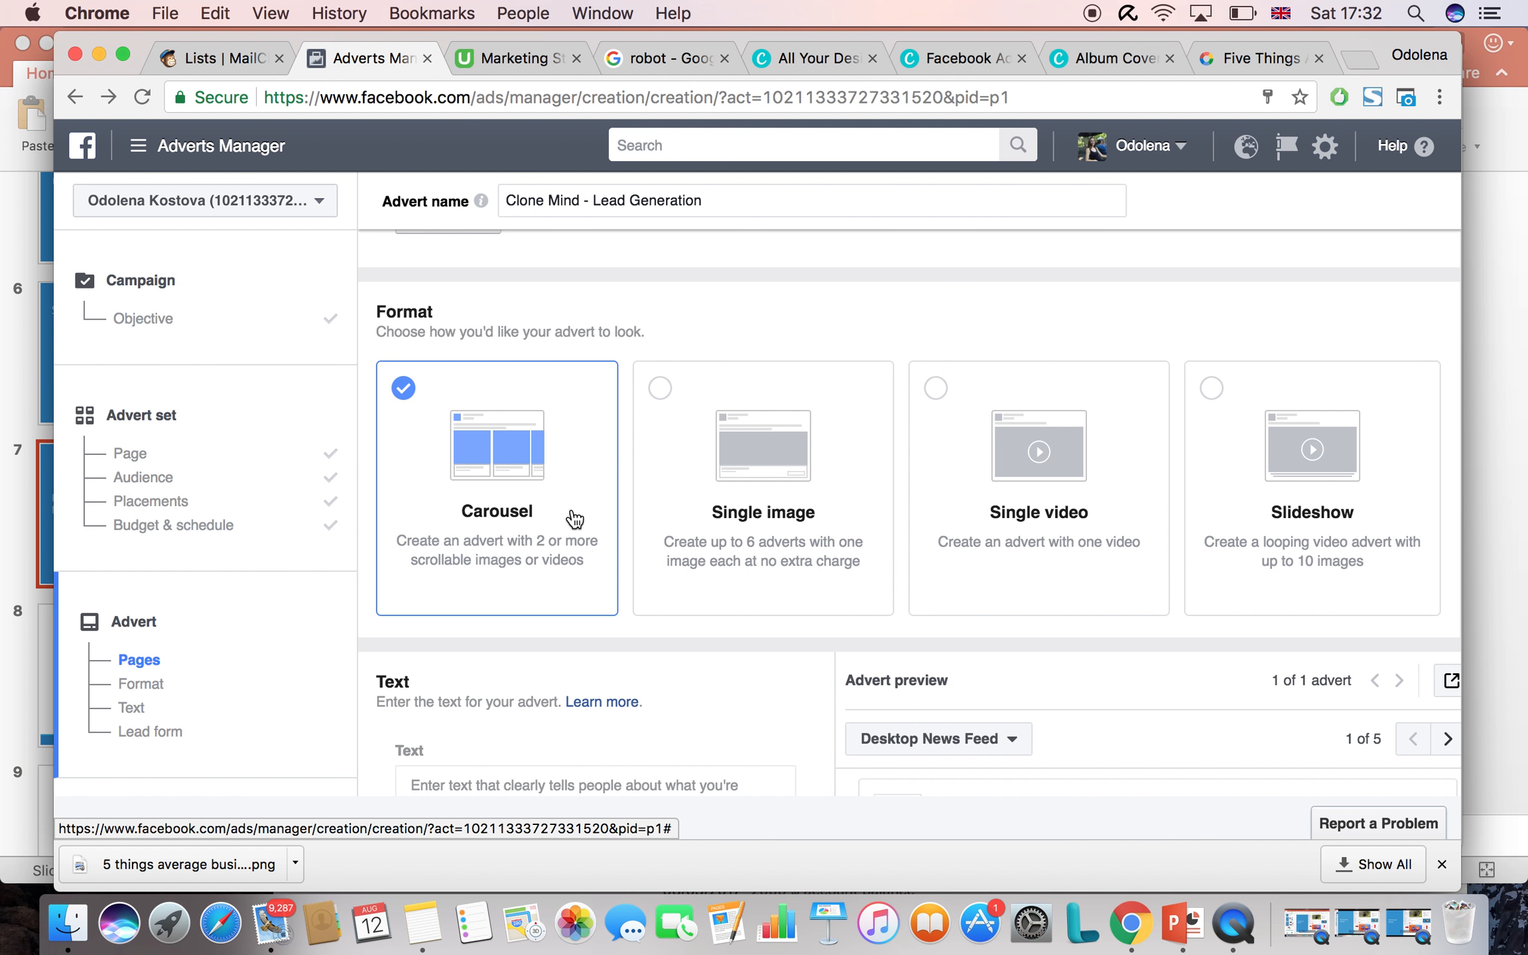
left_click(811, 507)
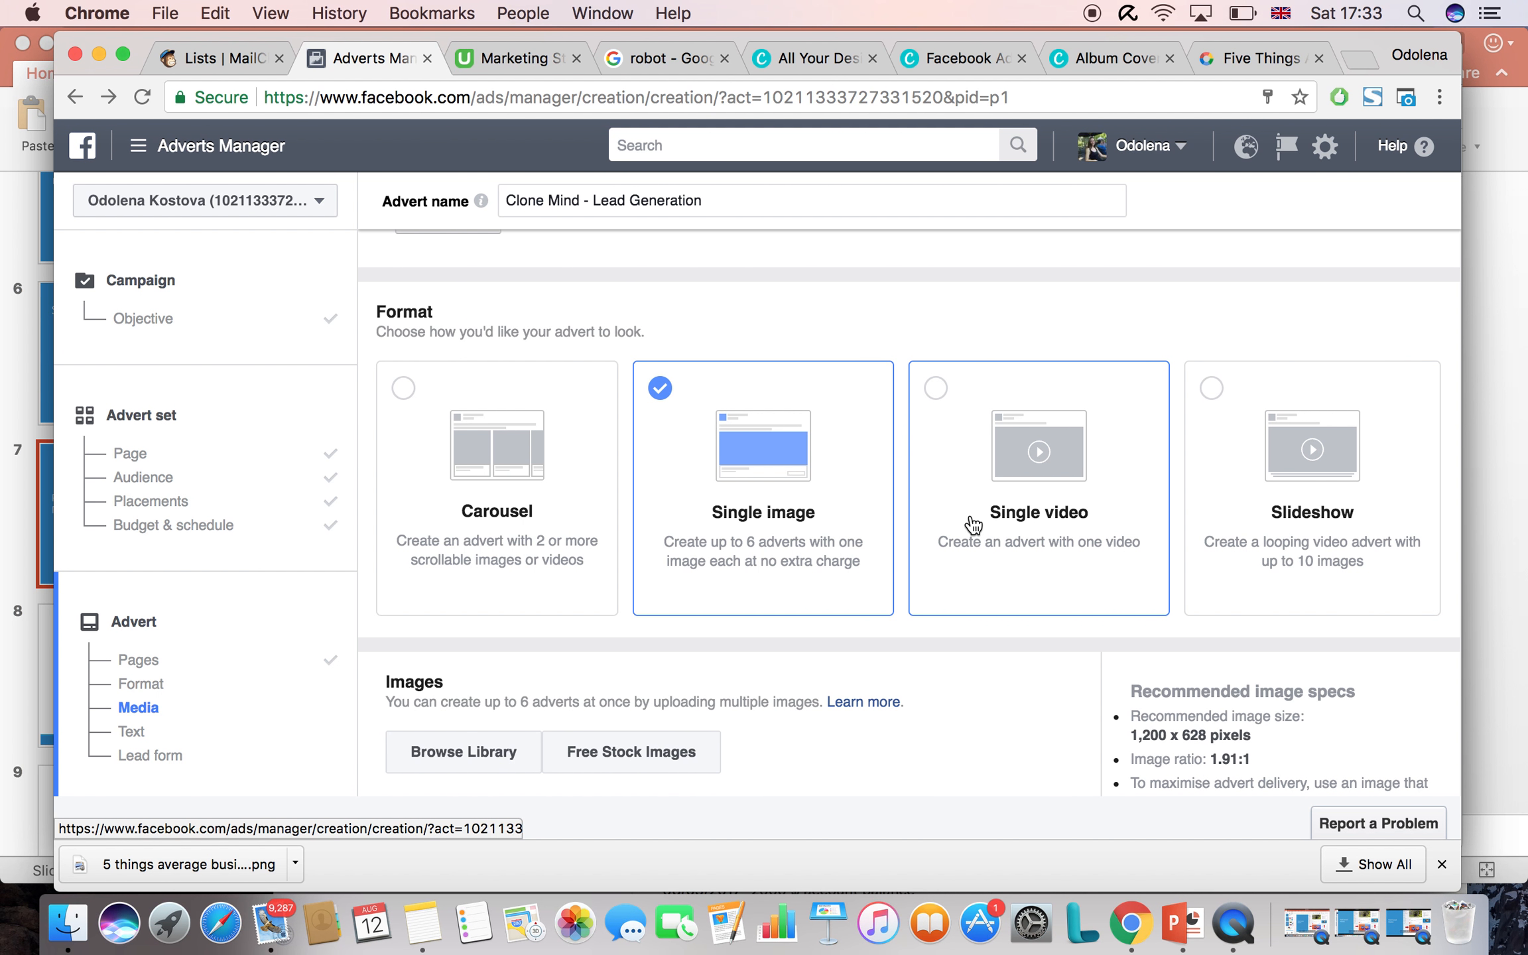
Remove the existing 855 × 385 image from the advert after checking how it looks in the preview
scroll(972, 525, "down", 1)
scroll(973, 525, "down", 5)
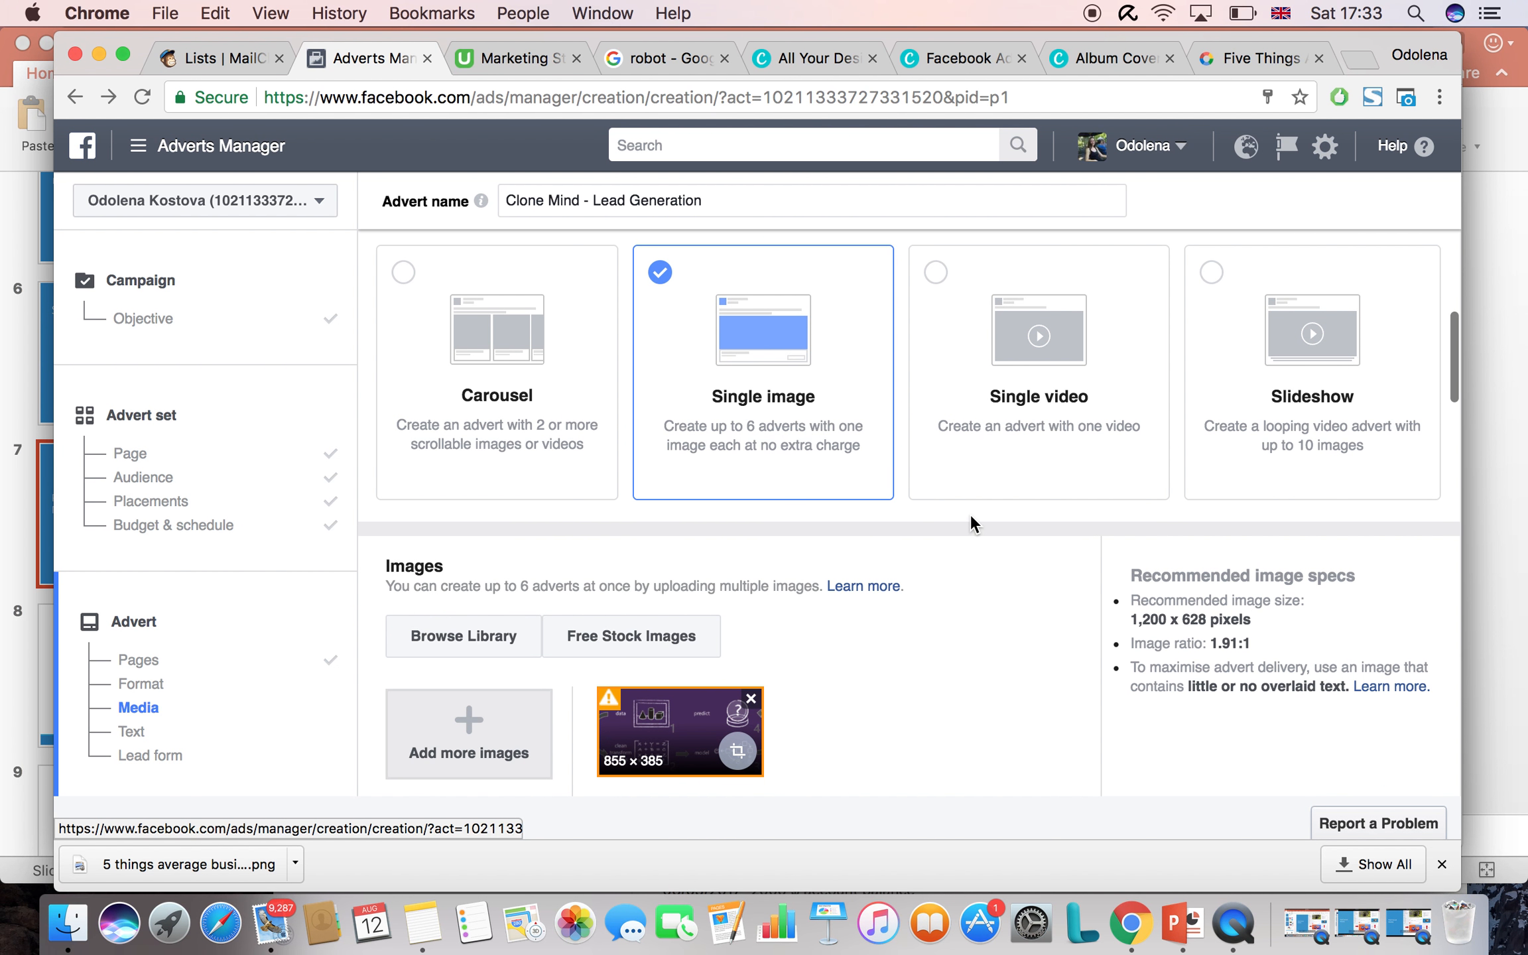
scroll(781, 401, "down", 3)
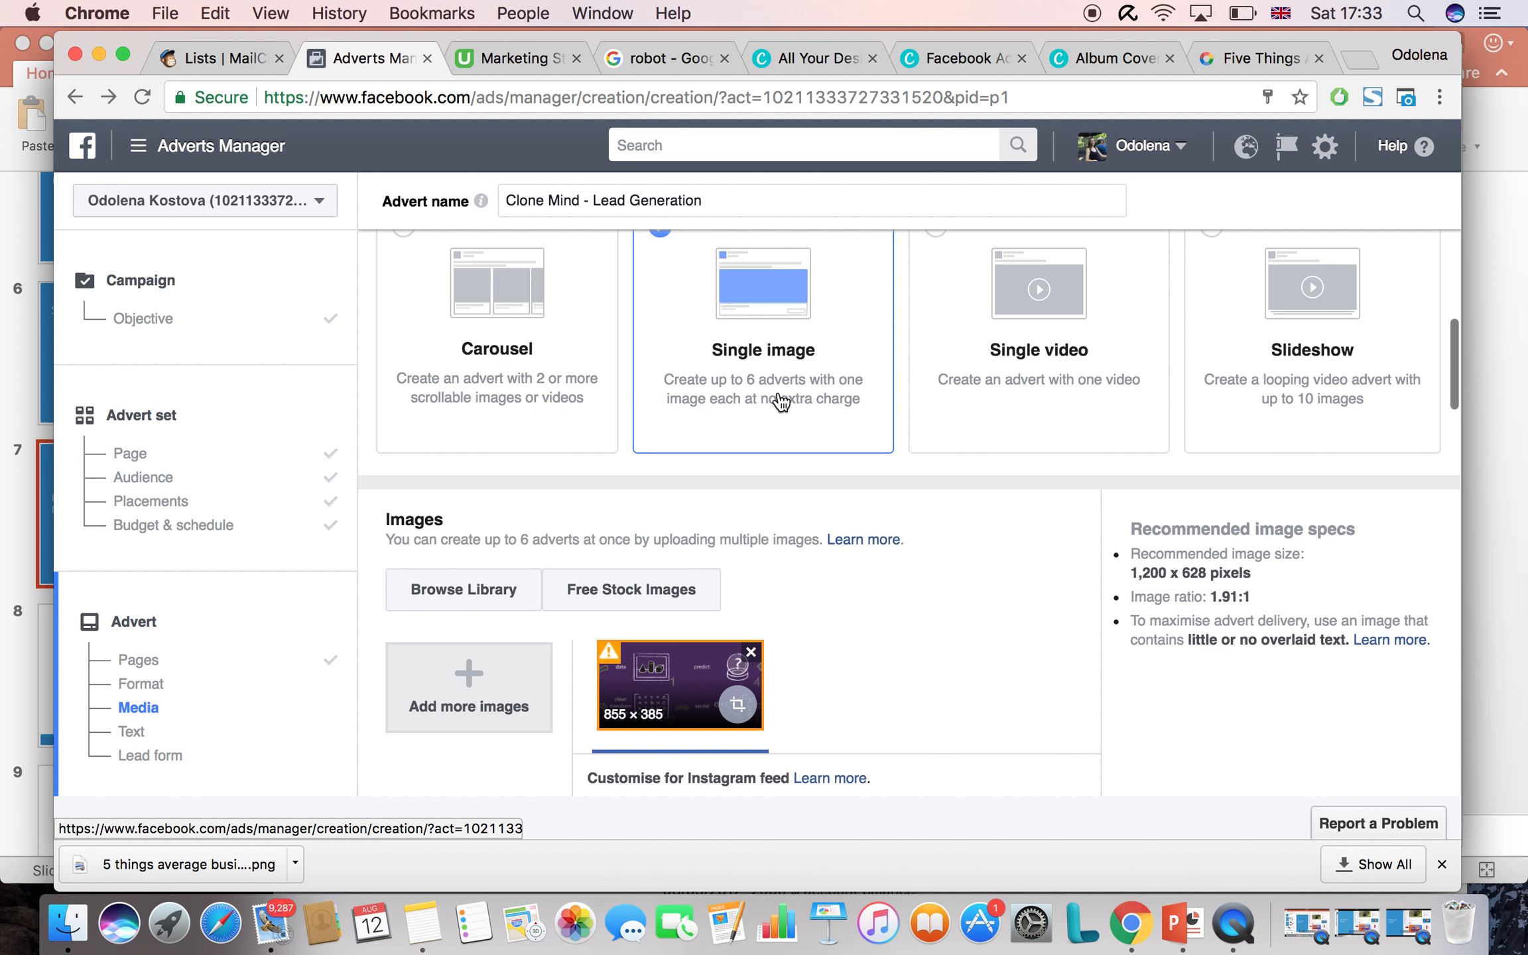
scroll(781, 402, "down", 6)
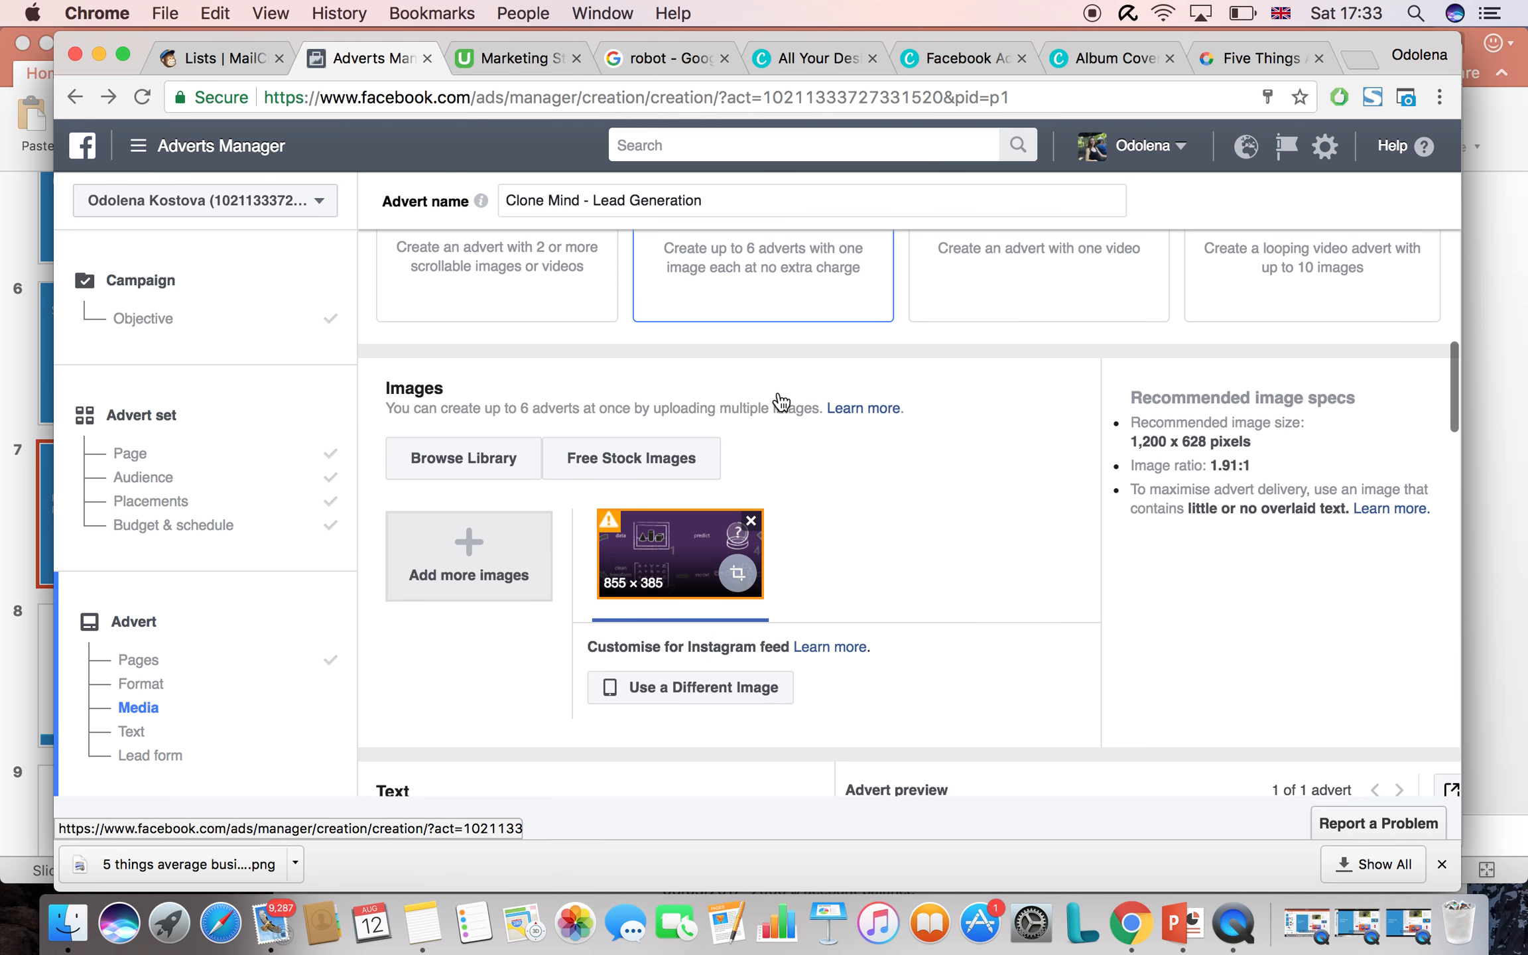
scroll(893, 564, "down", 15)
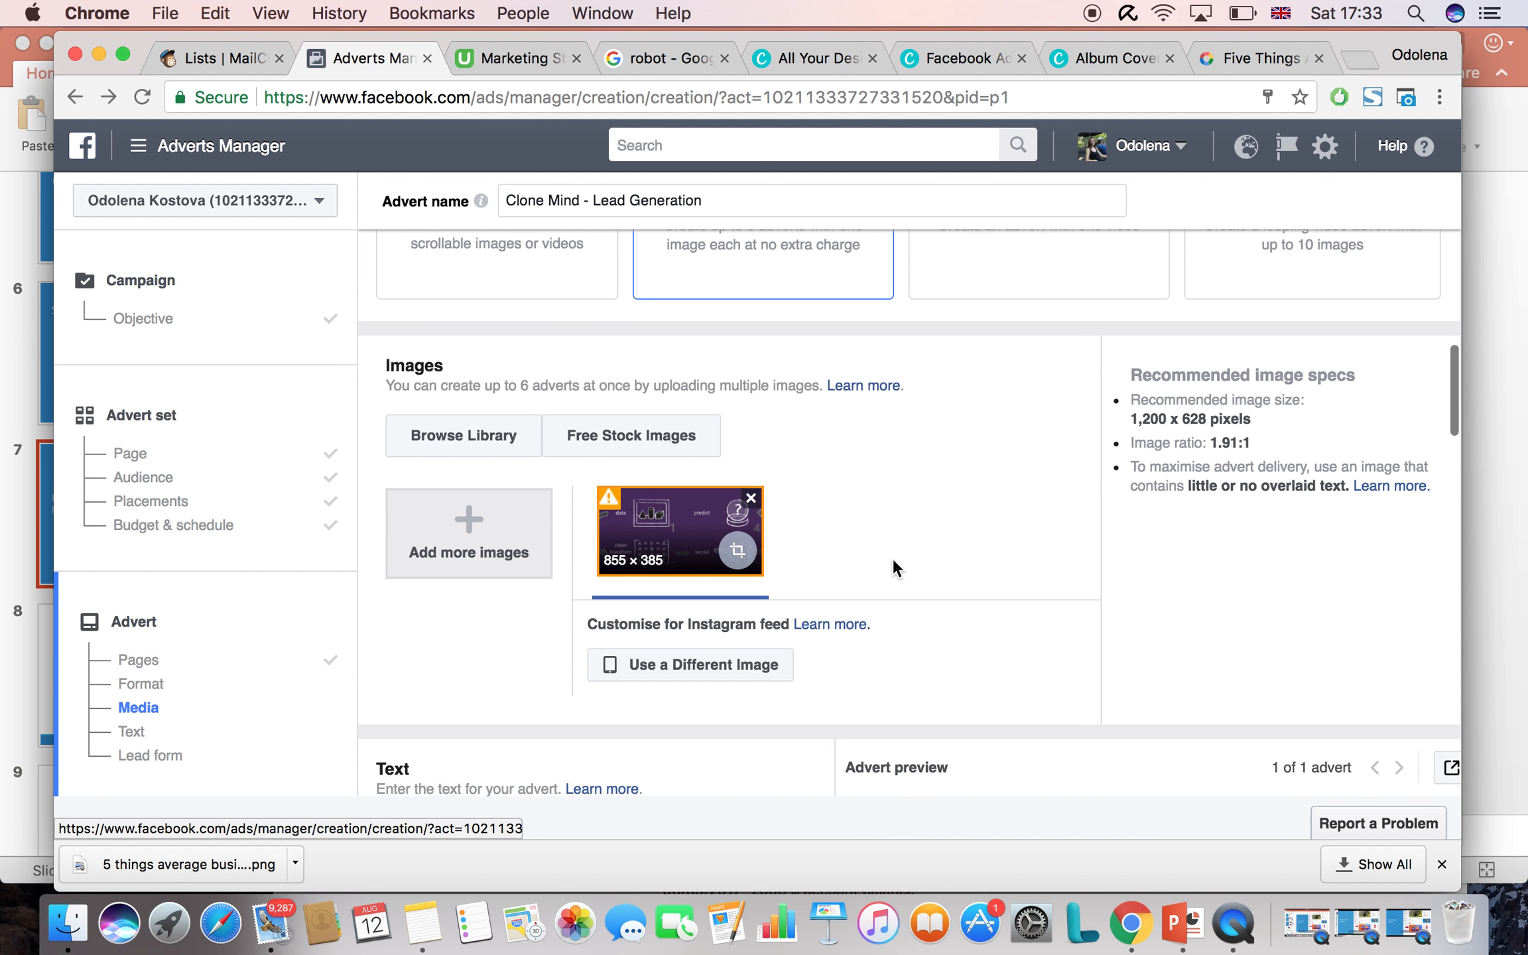
scroll(892, 563, "down", 2)
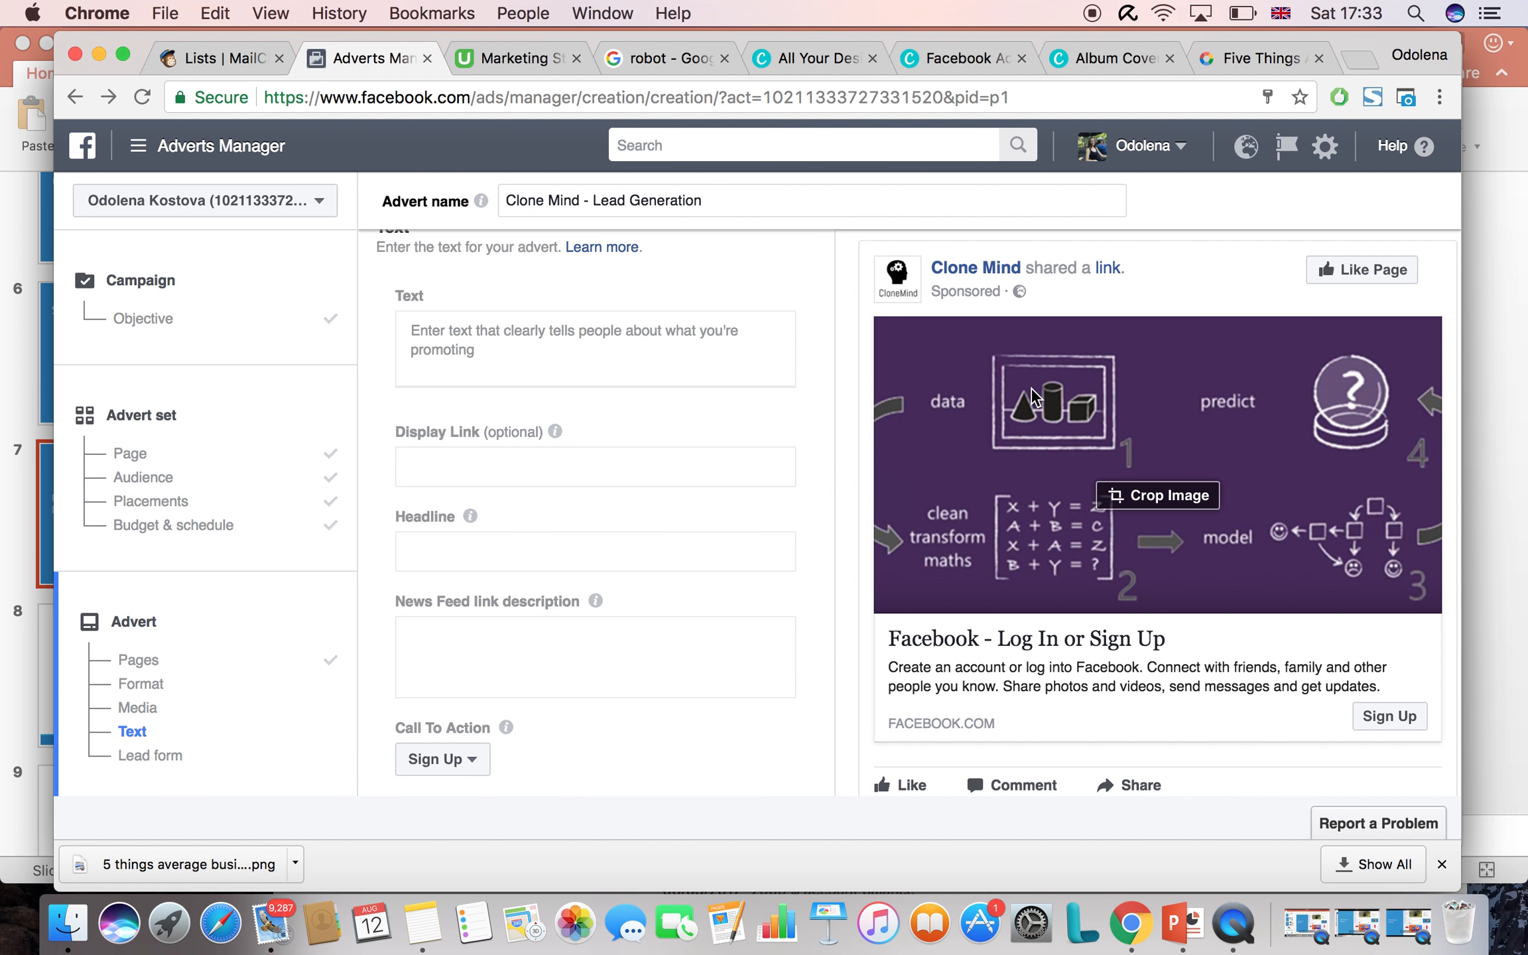
scroll(1030, 372, "up", 6)
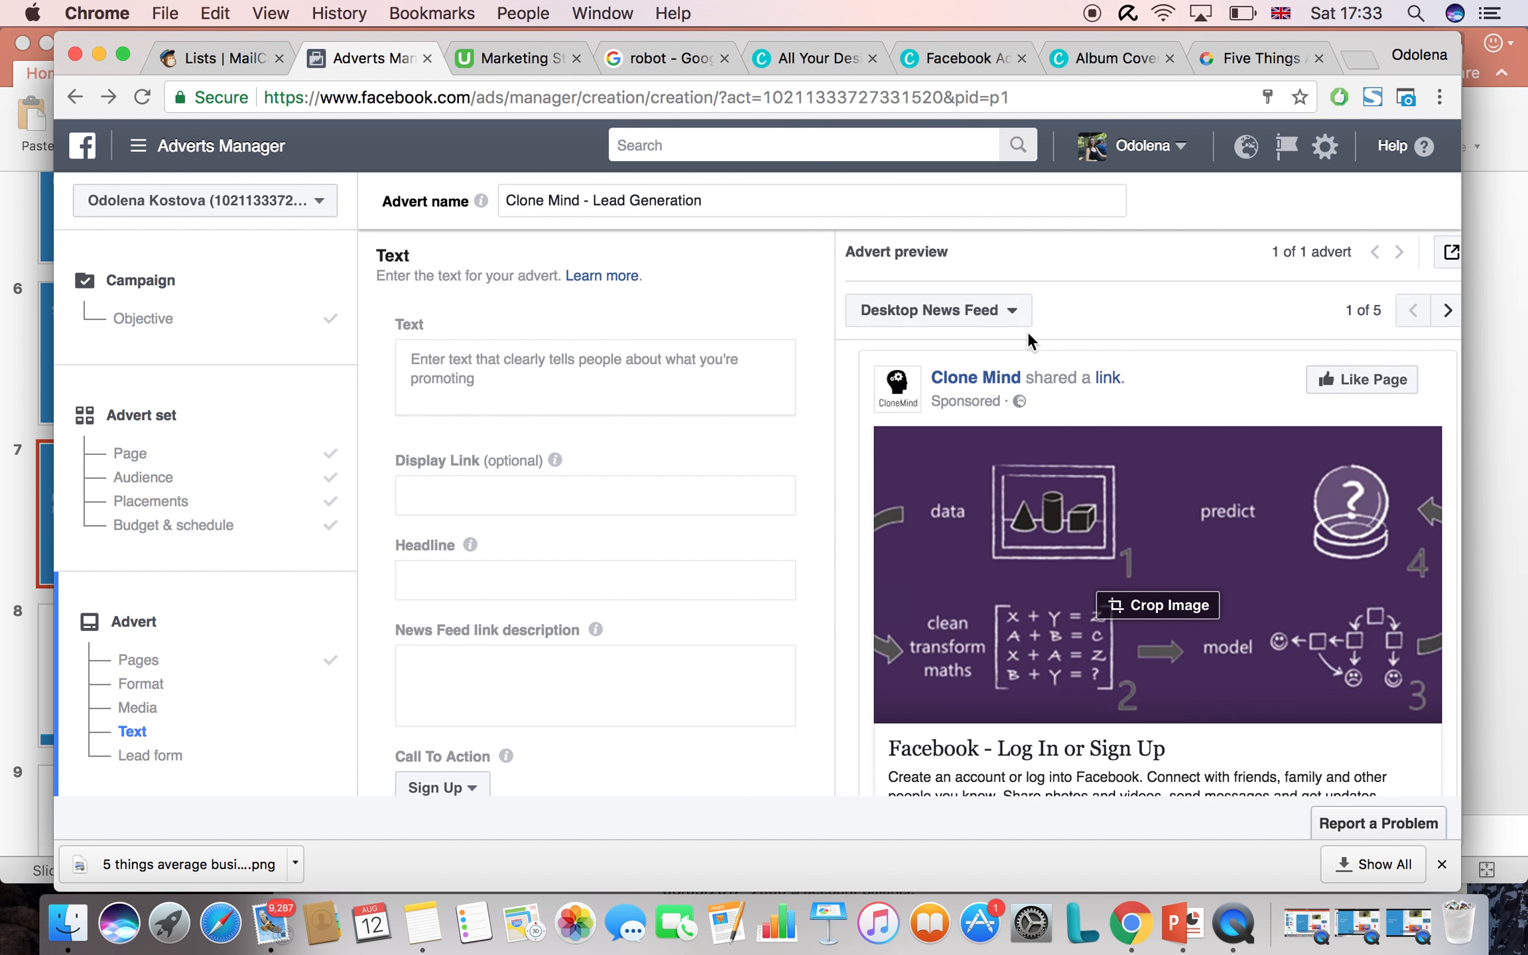
scroll(706, 418, "up", 4)
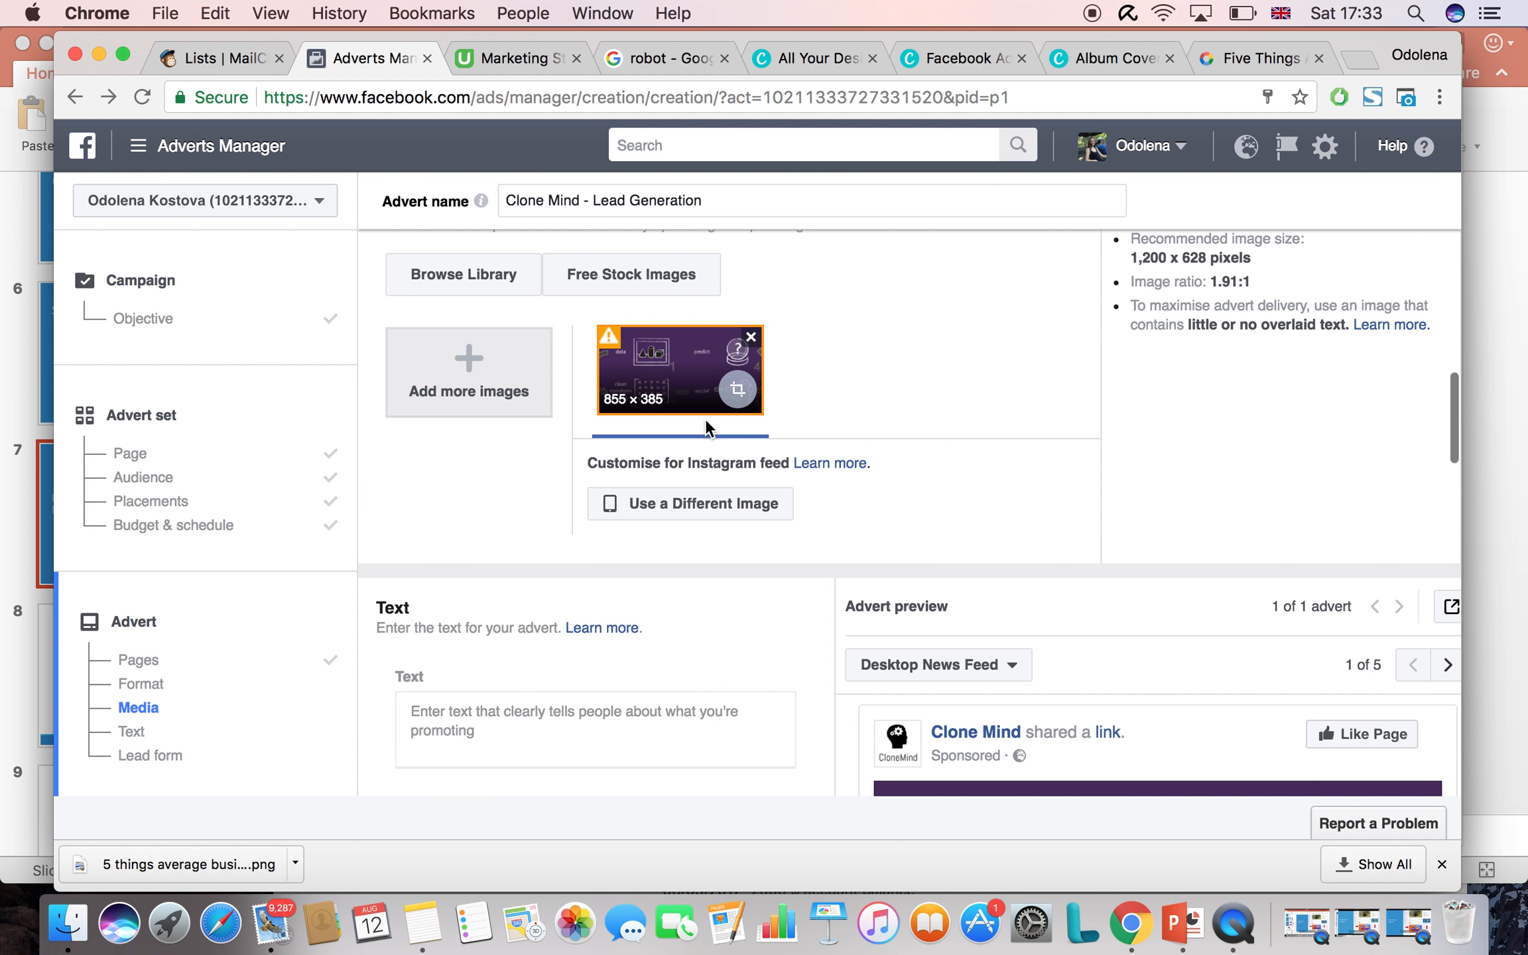
left_click(751, 337)
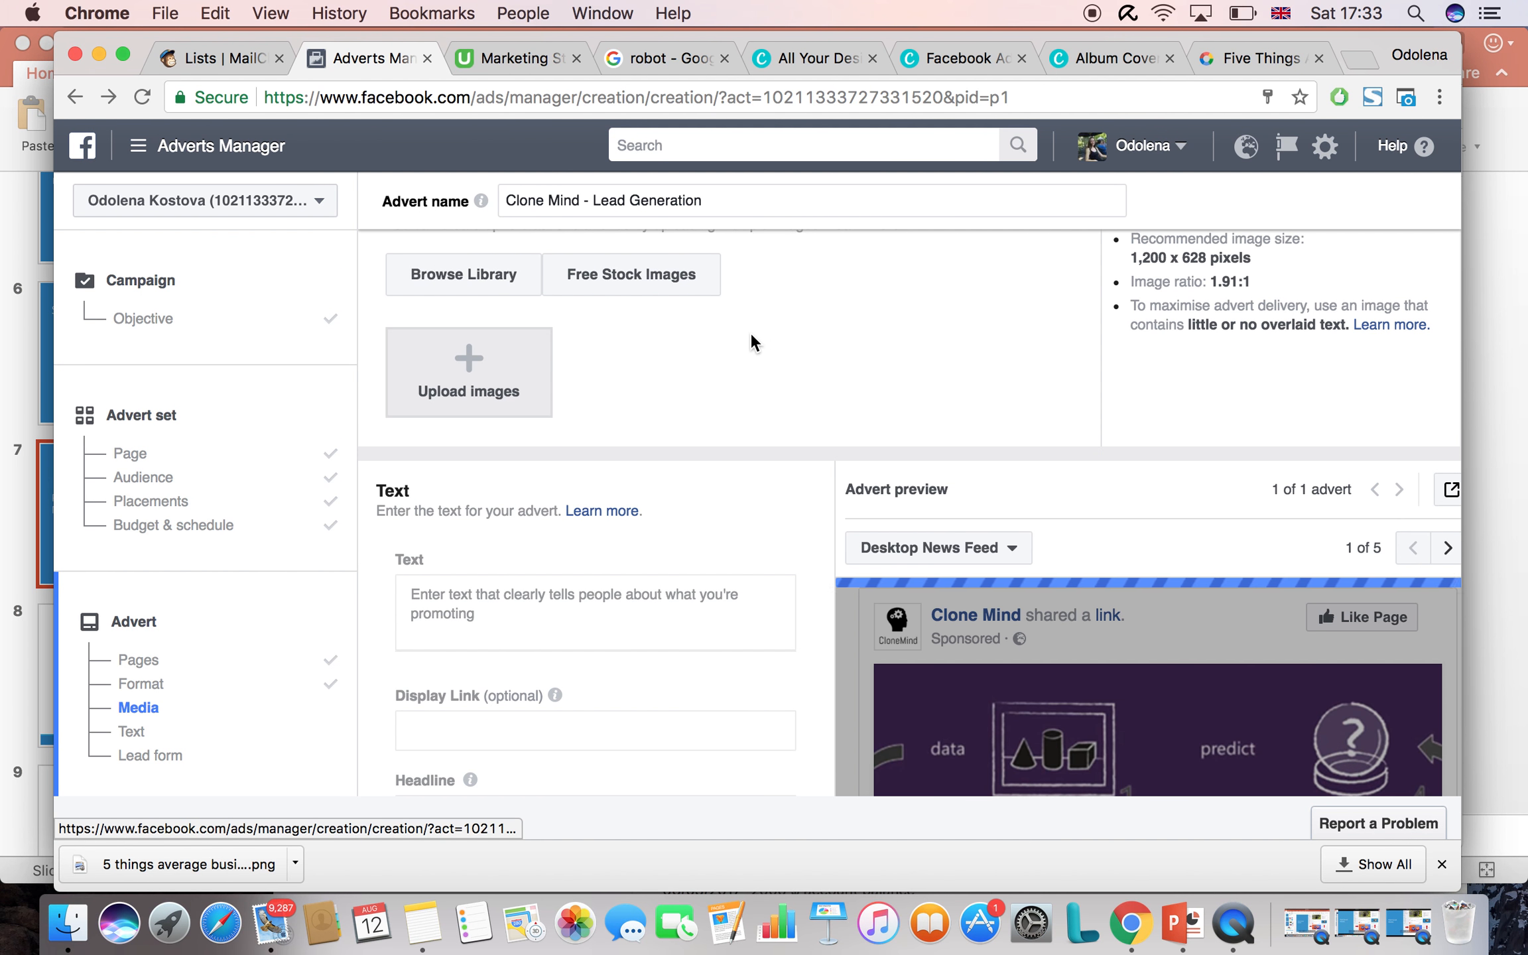
Upload "5 things average businessess.png" from Downloads as the advert image and check it in the preview
left_click(475, 364)
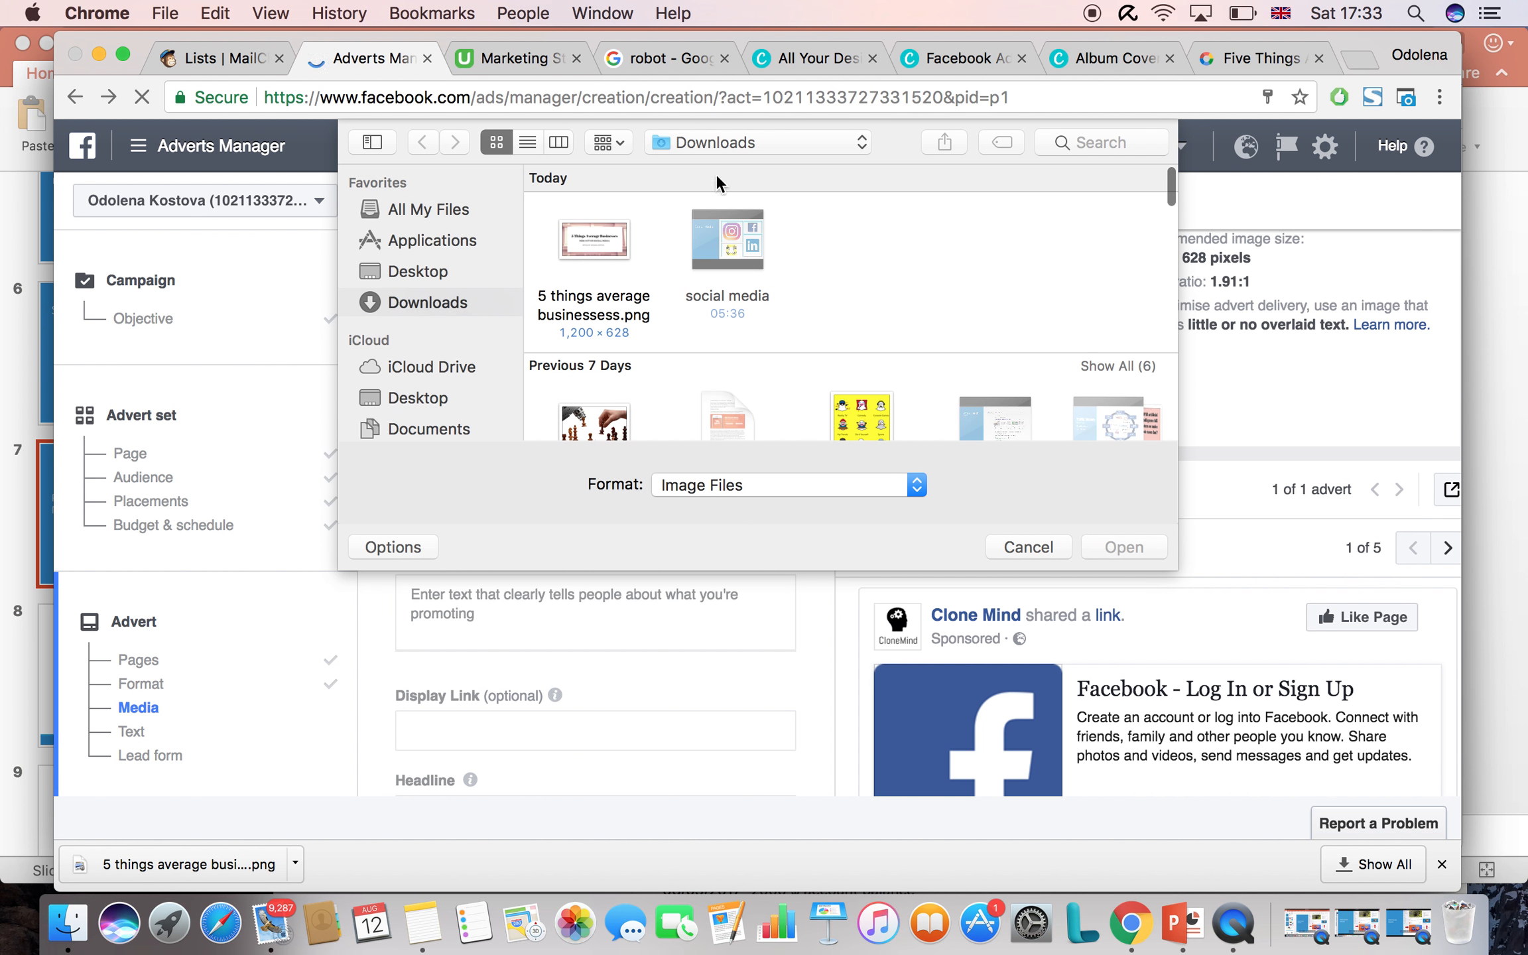
double_click(600, 240)
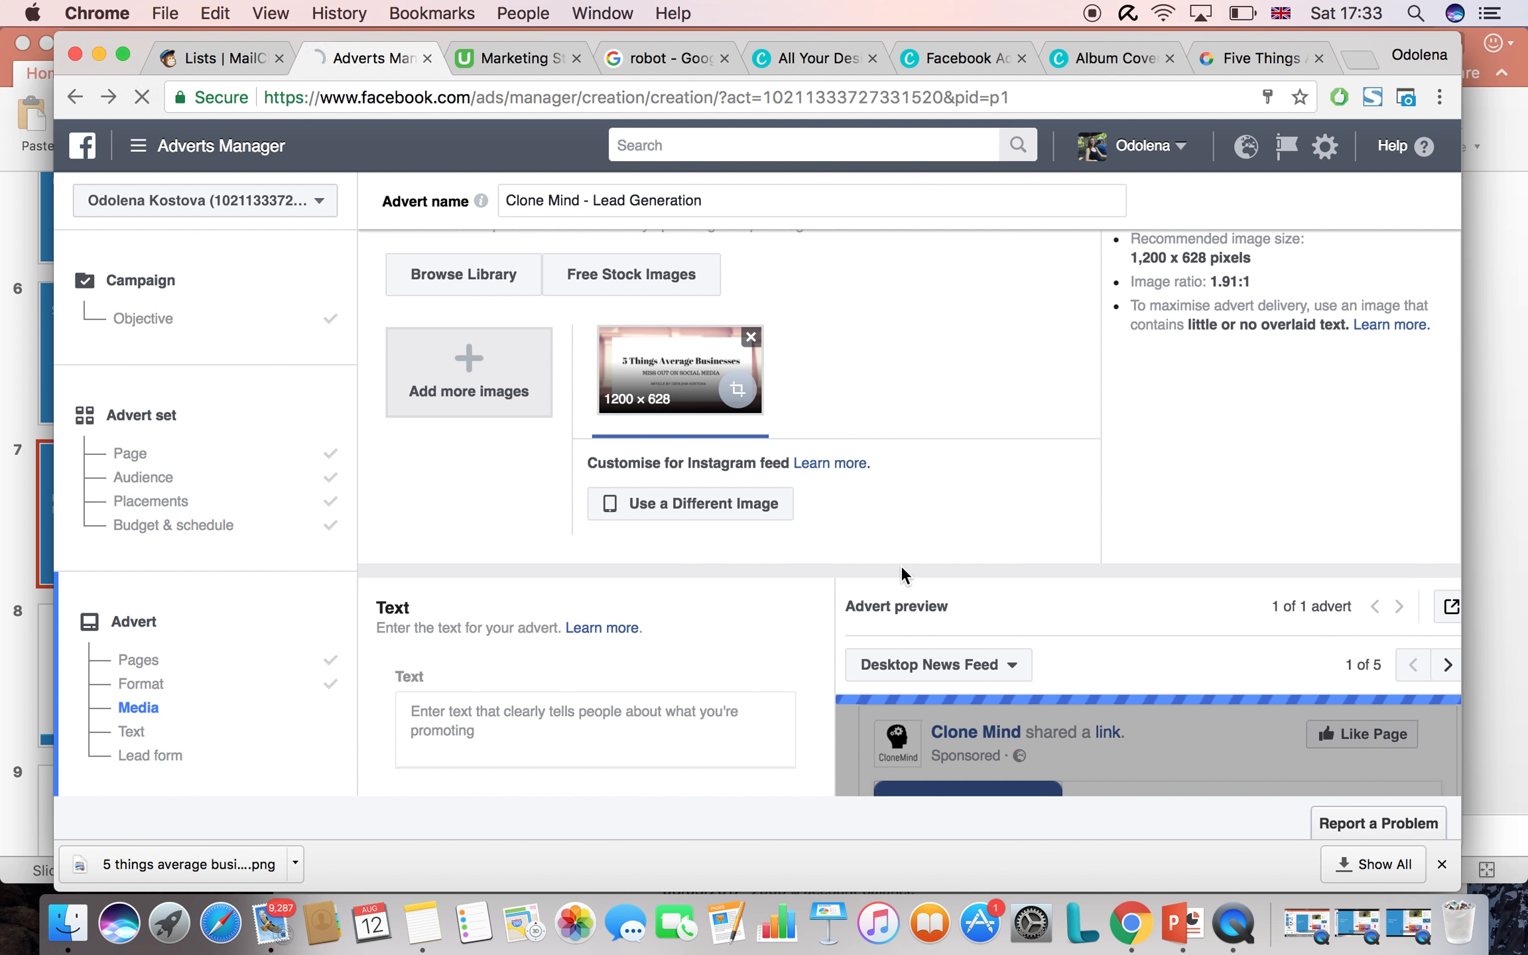
scroll(901, 571, "down", 5)
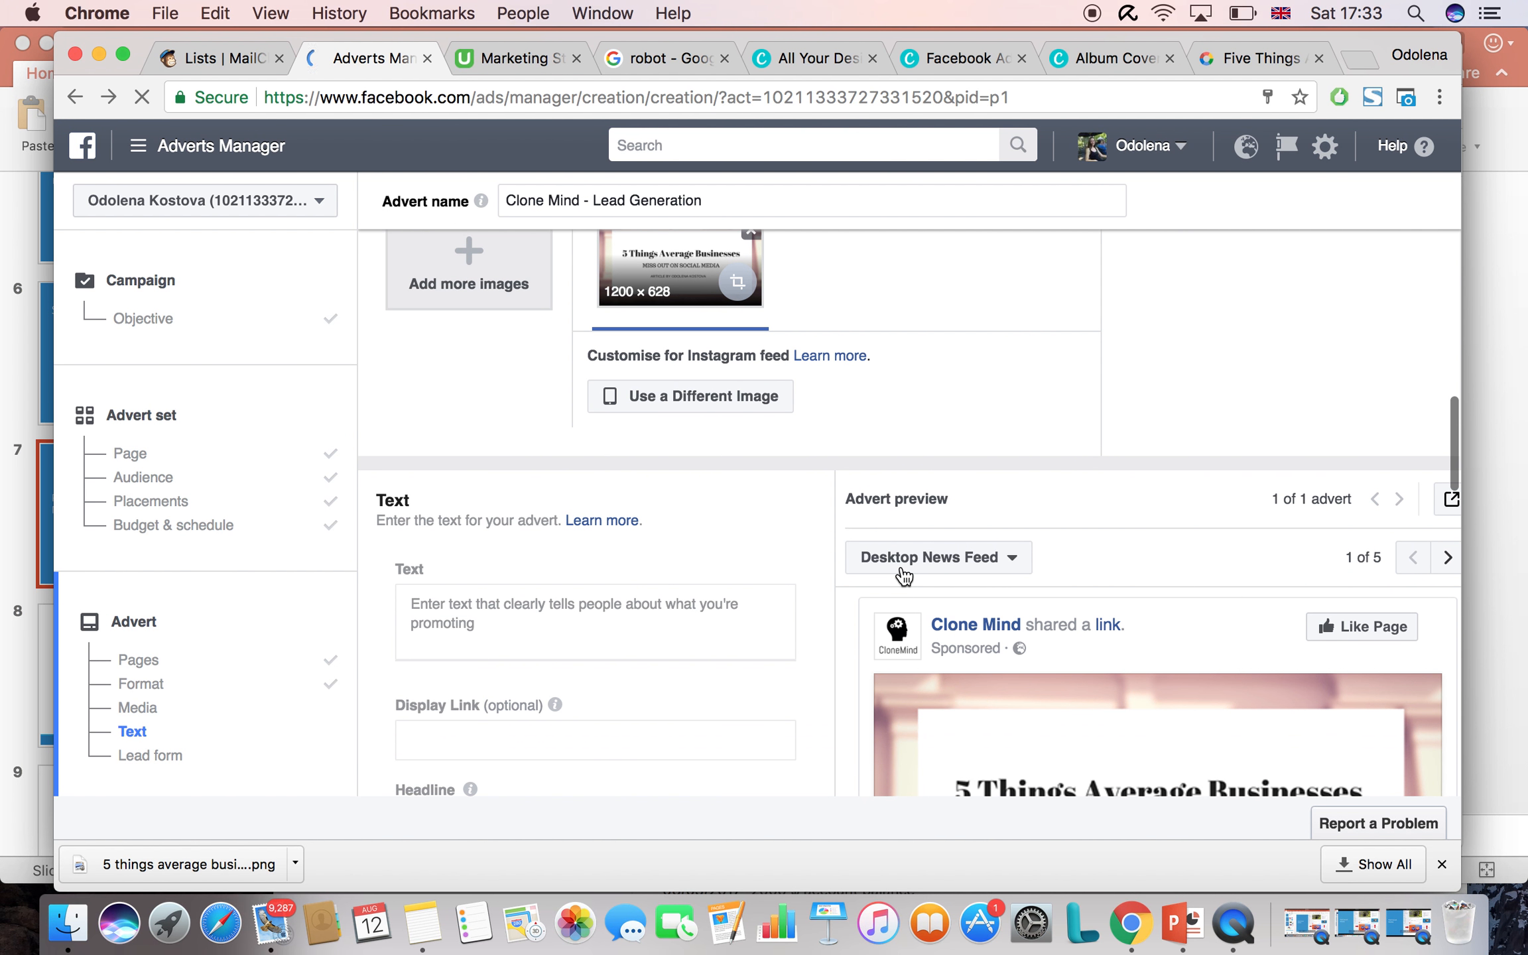
scroll(901, 572, "down", 2)
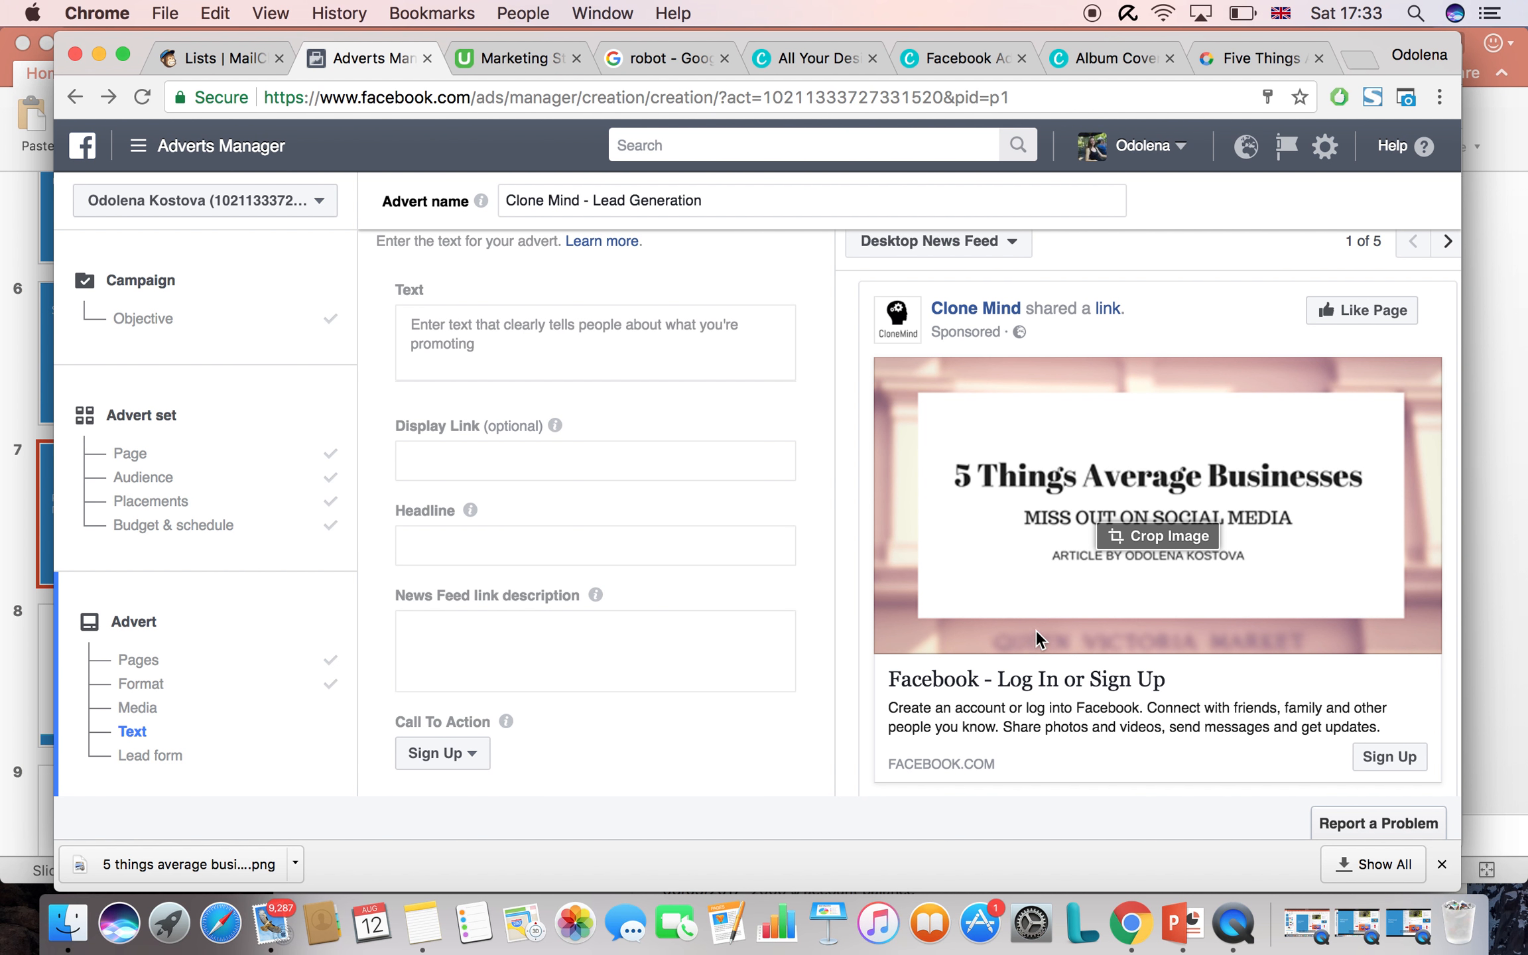
Use the 1400 × 1400 "5 Things" picture from the image library as the different image for the Instagram feed
scroll(807, 379, "up", 5)
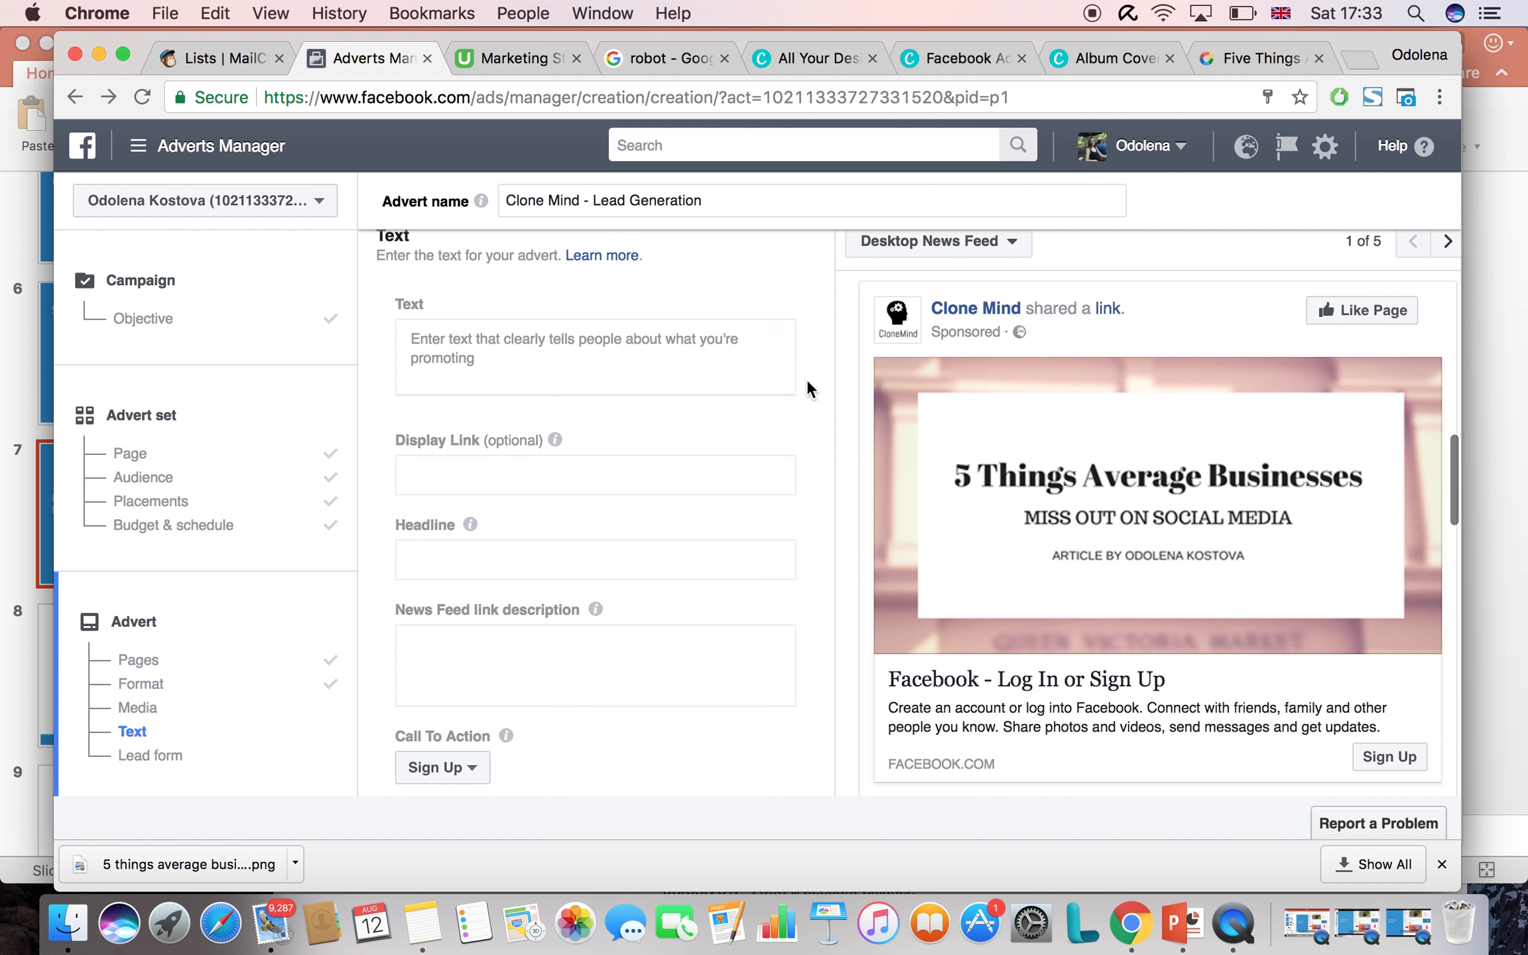
scroll(807, 378, "up", 1)
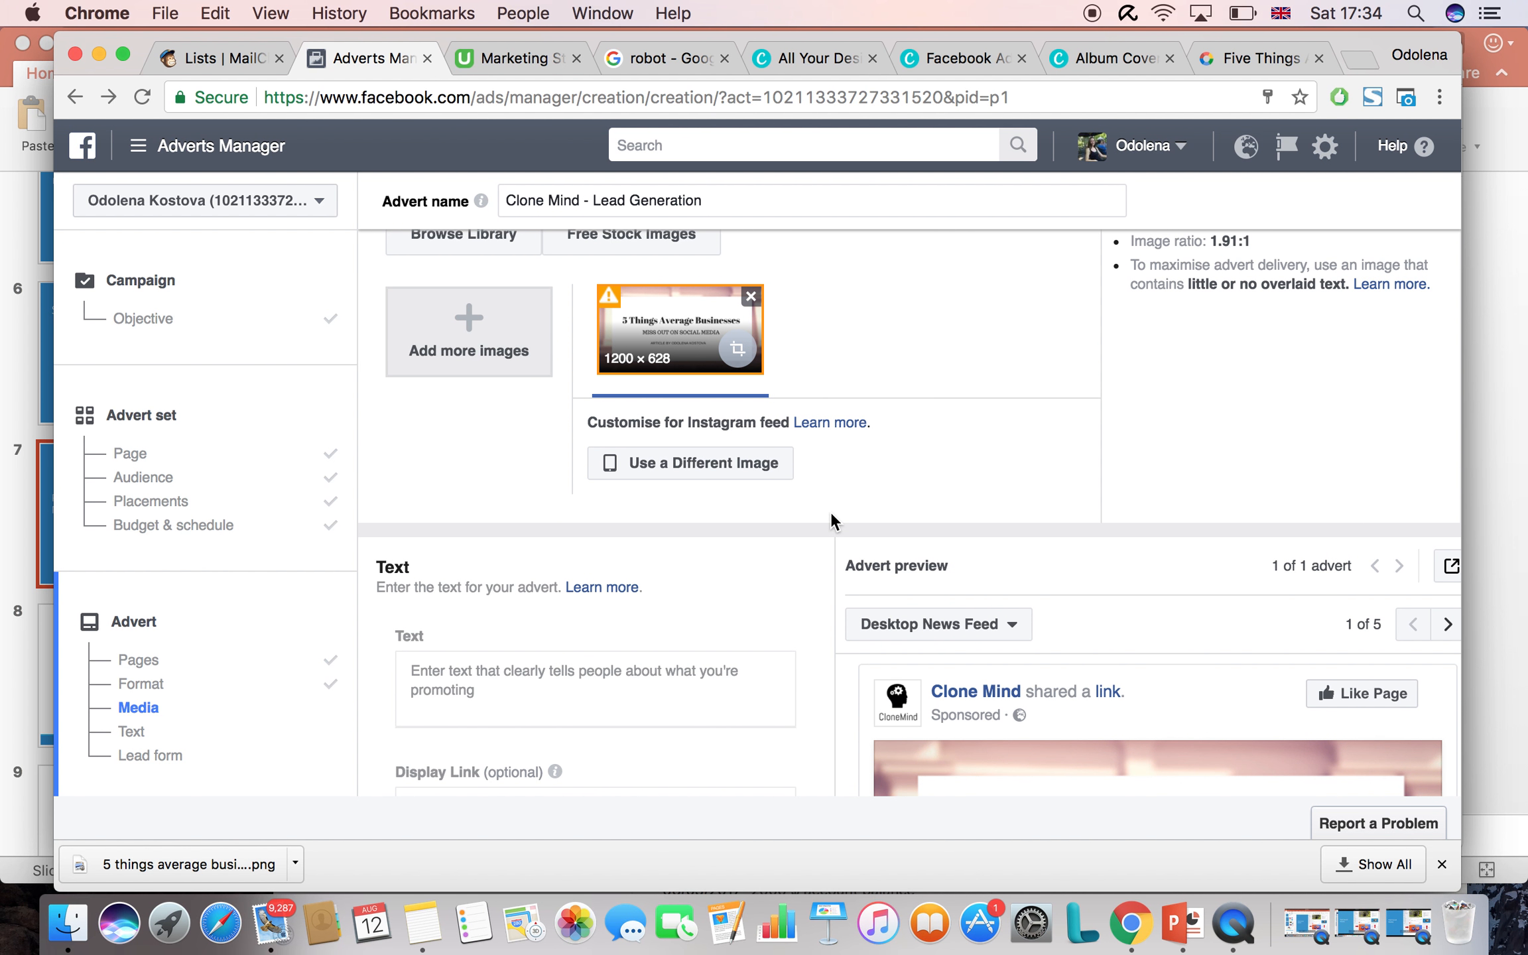
left_click(681, 468)
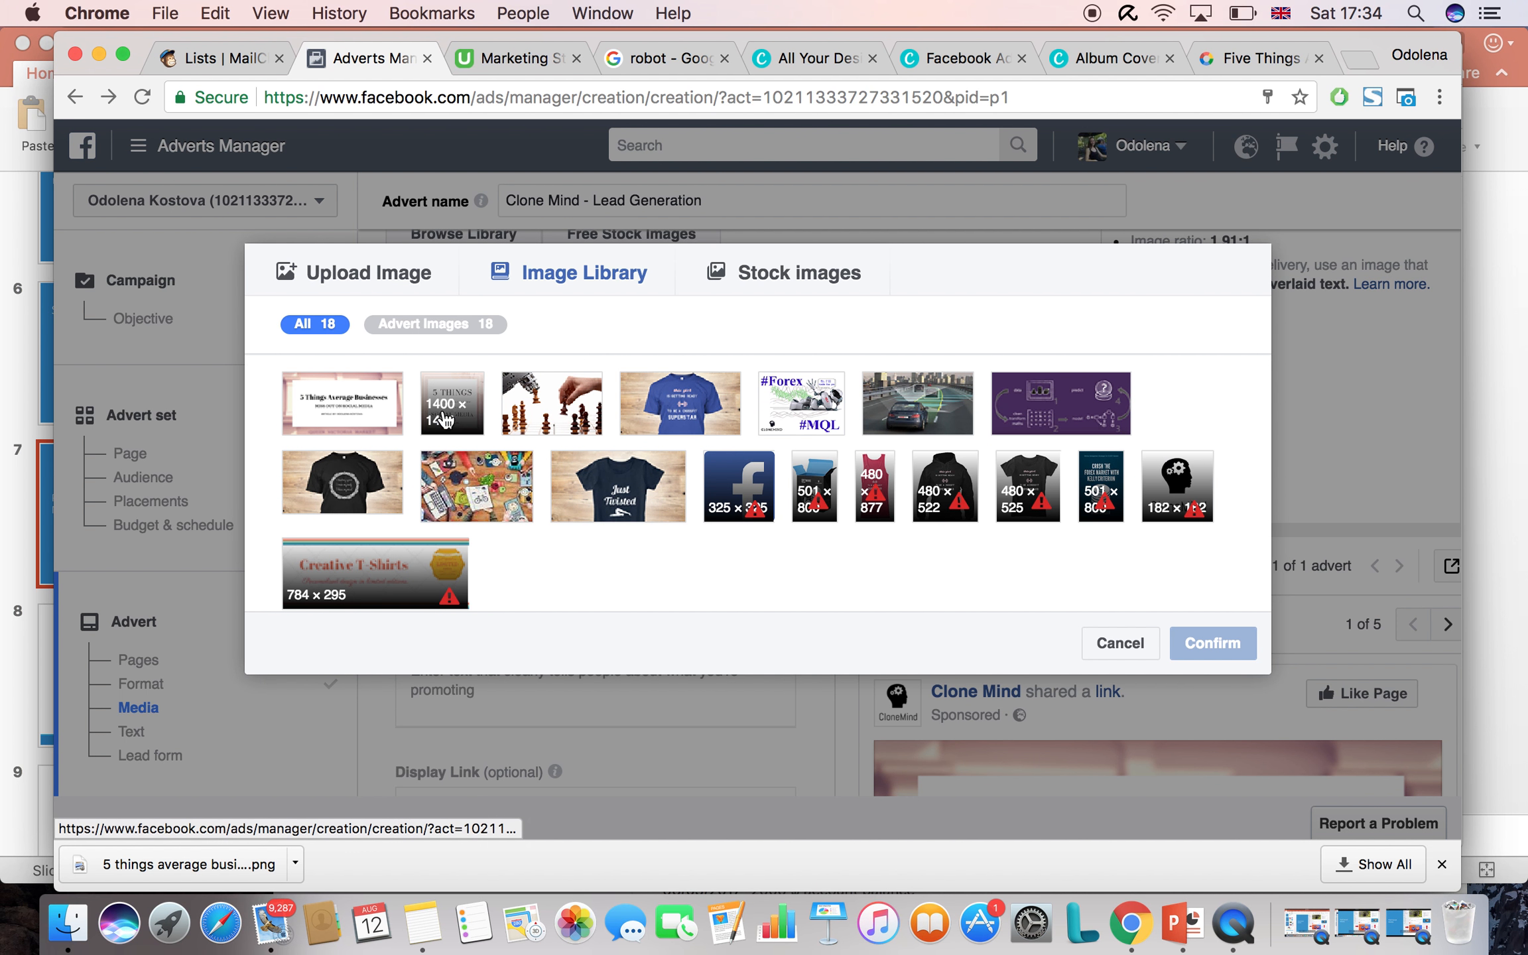
left_click(443, 419)
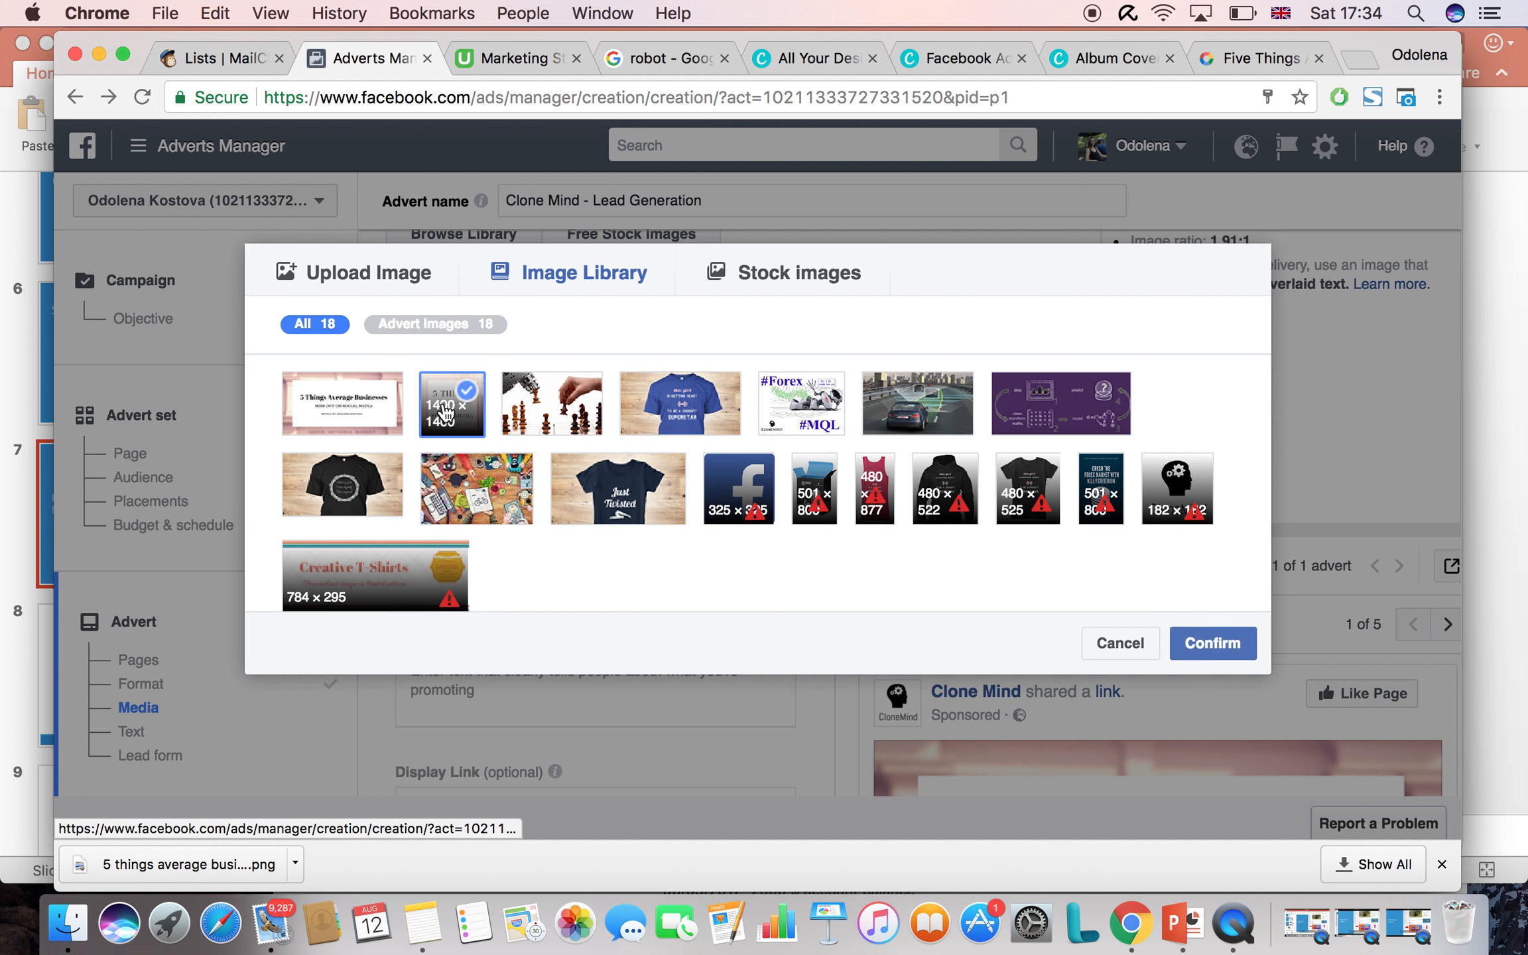
left_click(1217, 652)
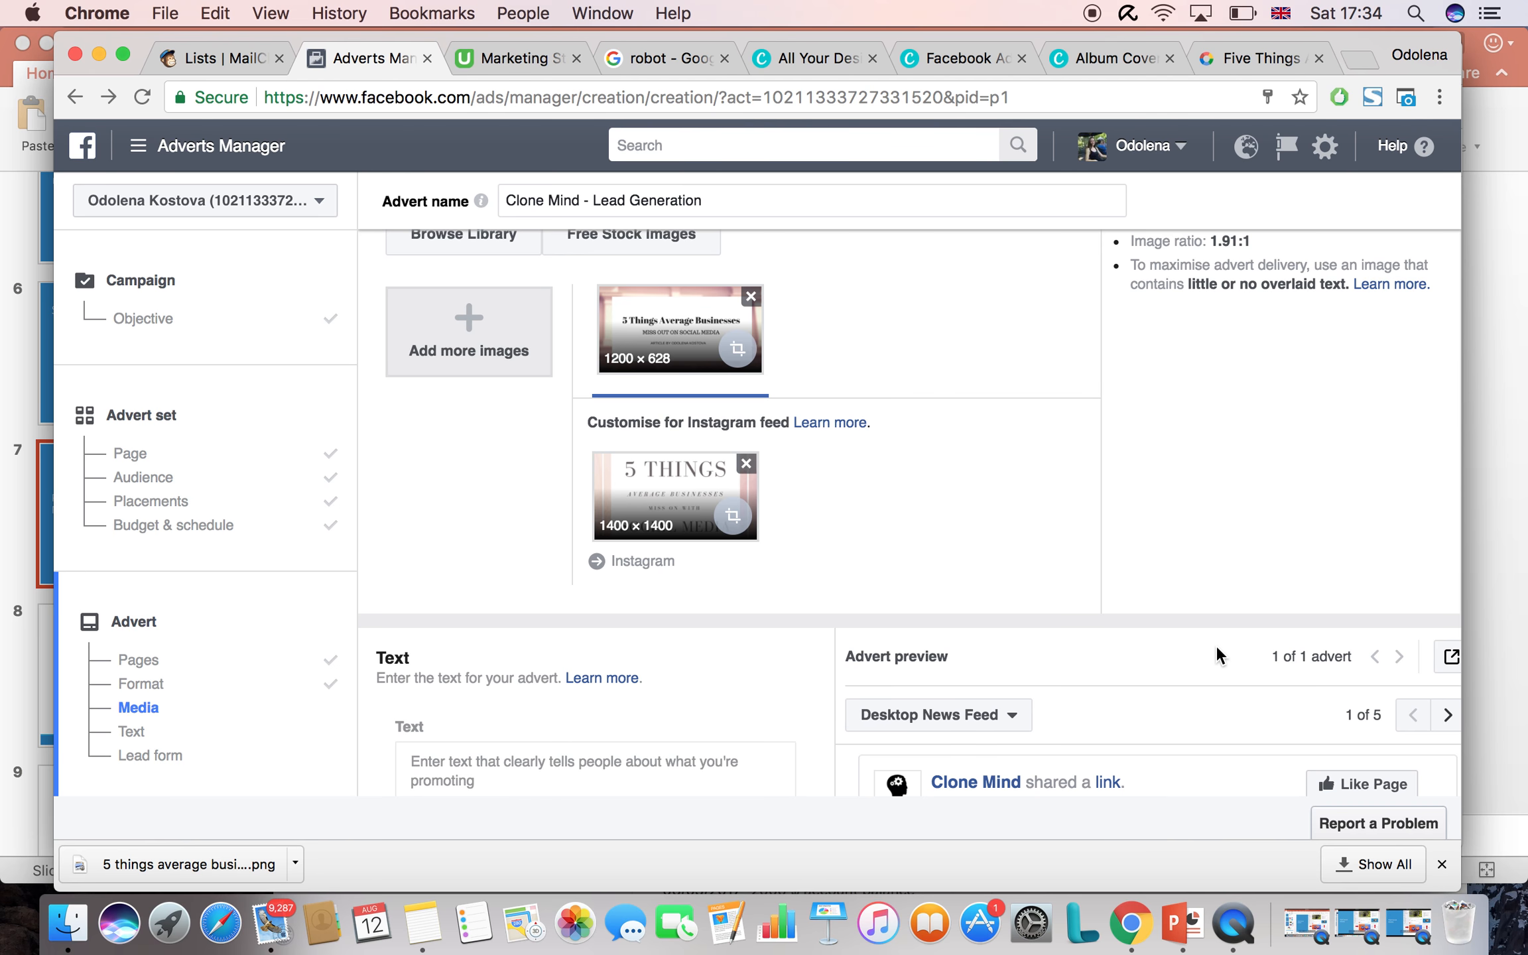
Enlarge the browser window, view the advert previews from Desktop News Feed through to Instagram feed, and check the linked Instagram account
scroll(1215, 645, "down", 5)
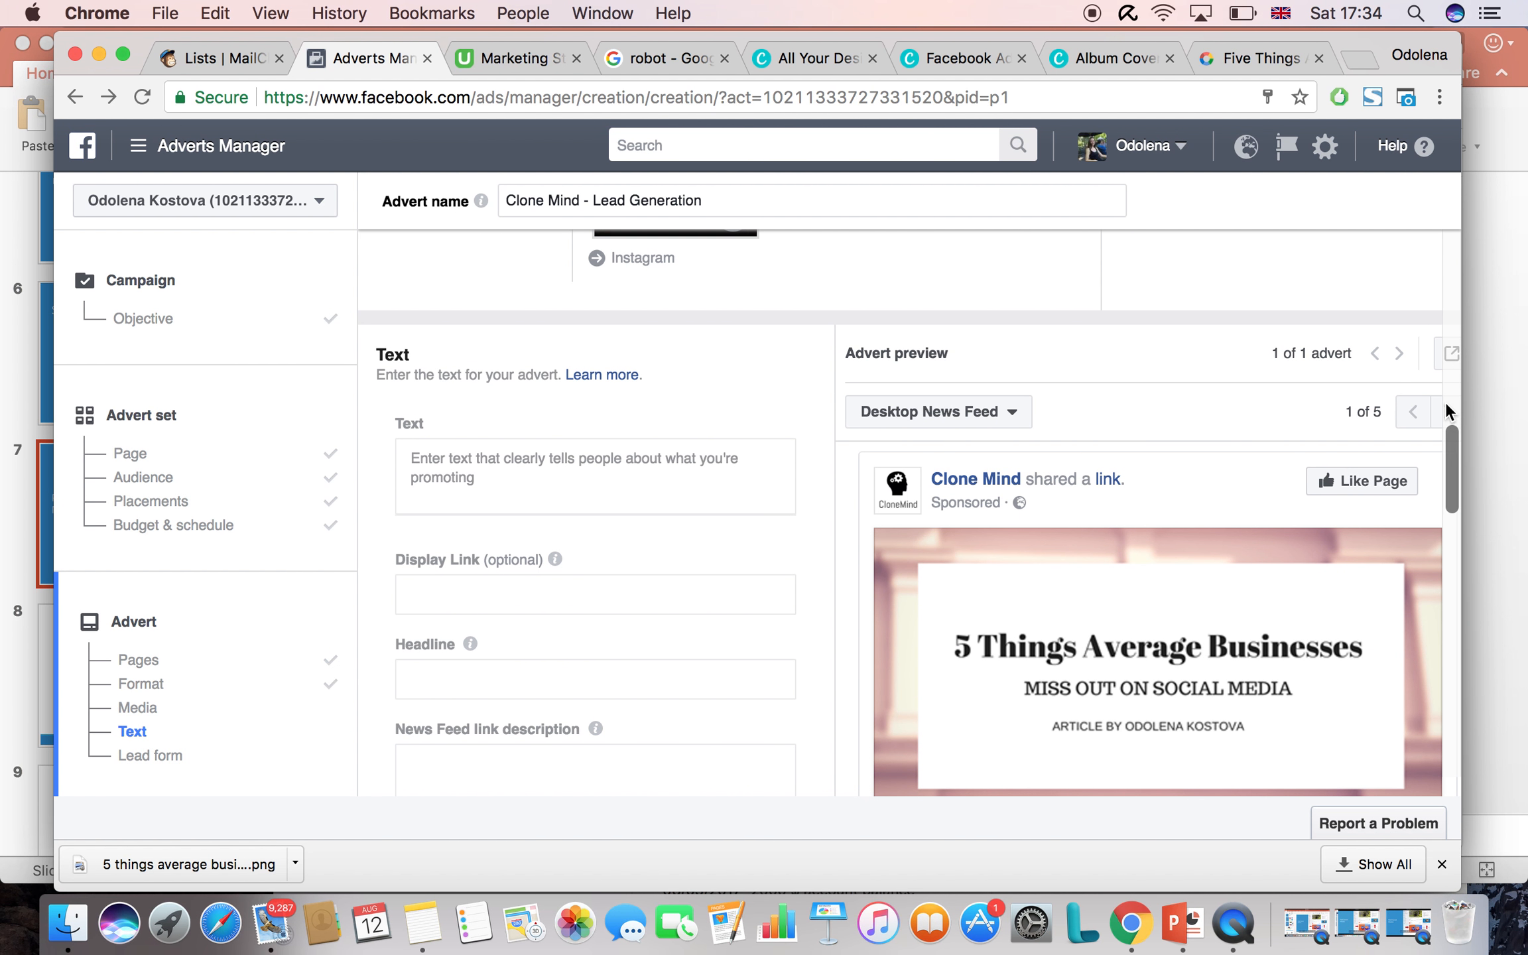
left_click(124, 59)
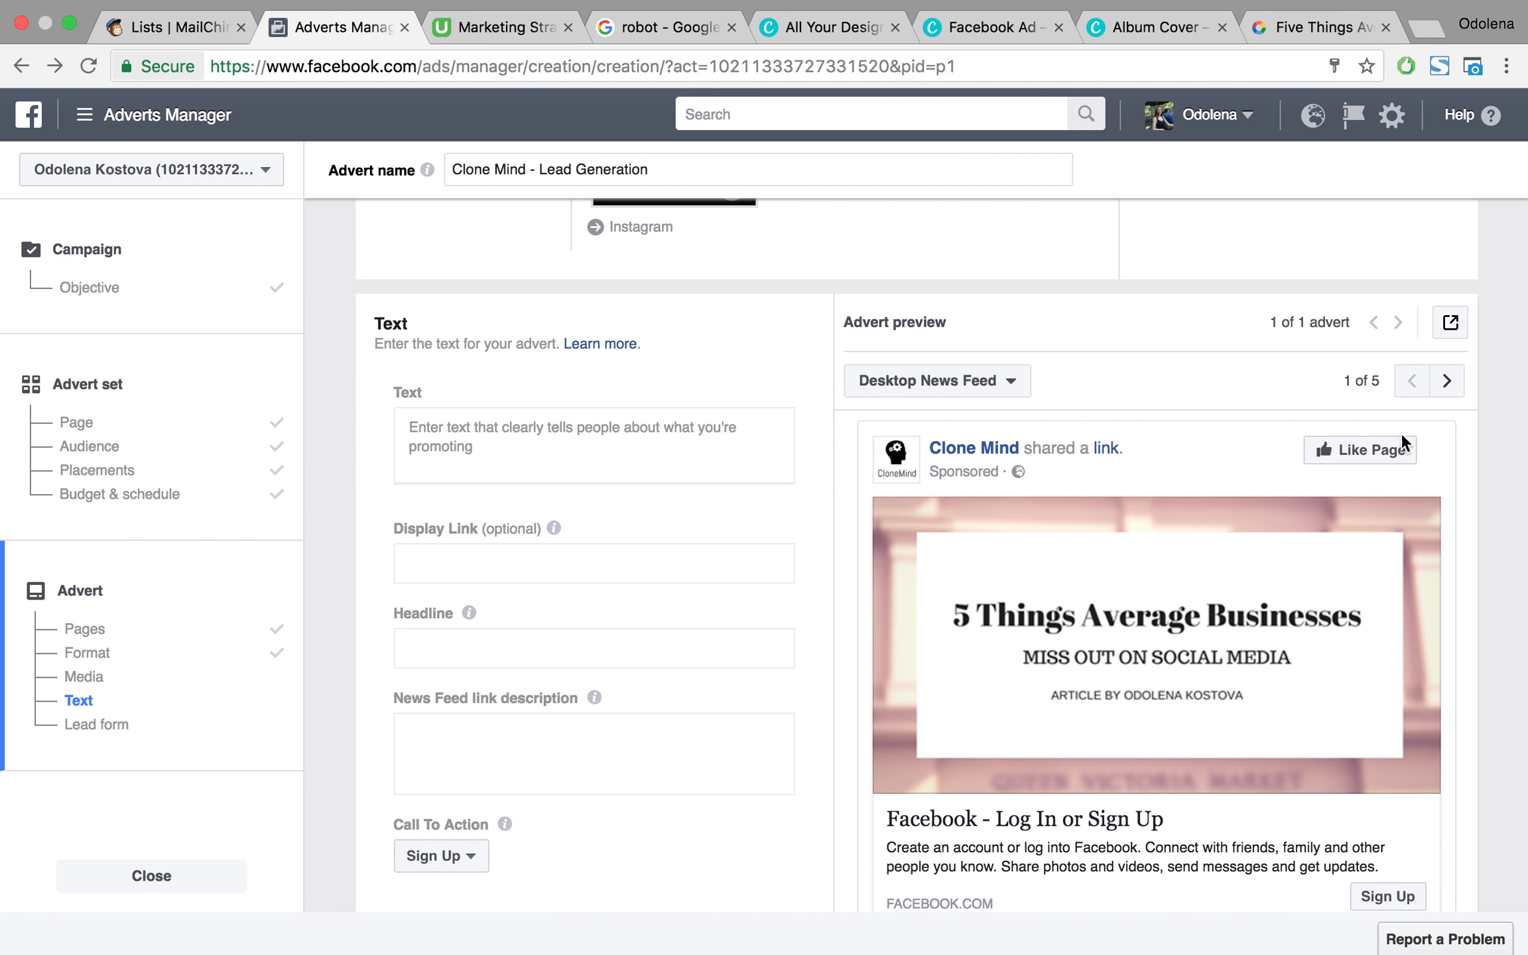
left_click(1446, 380)
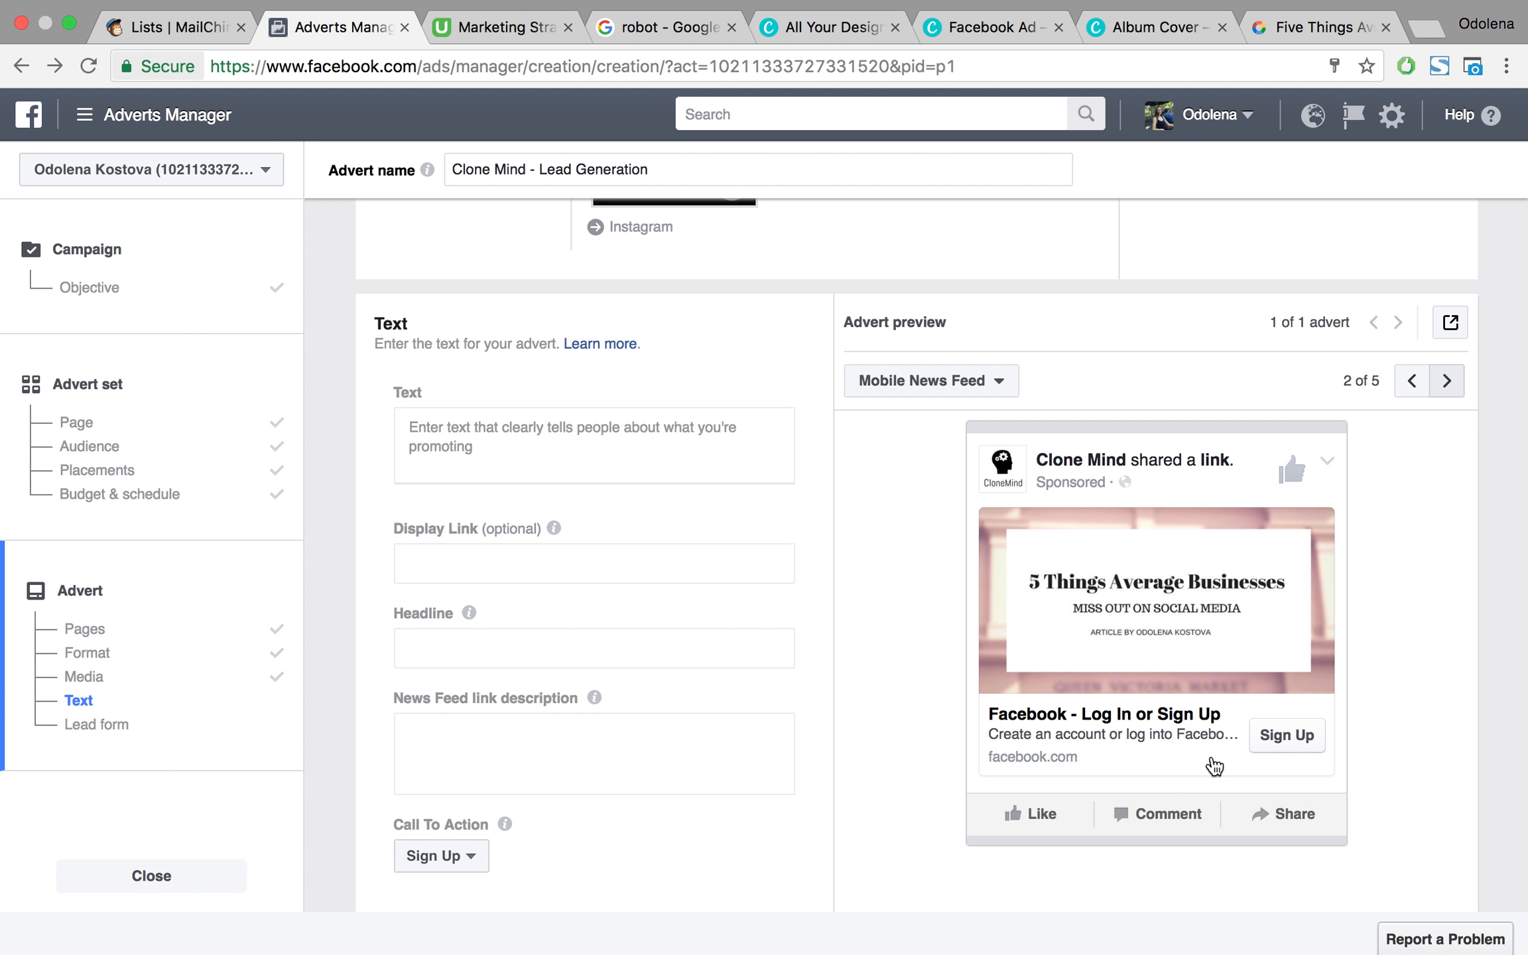
left_click(1449, 384)
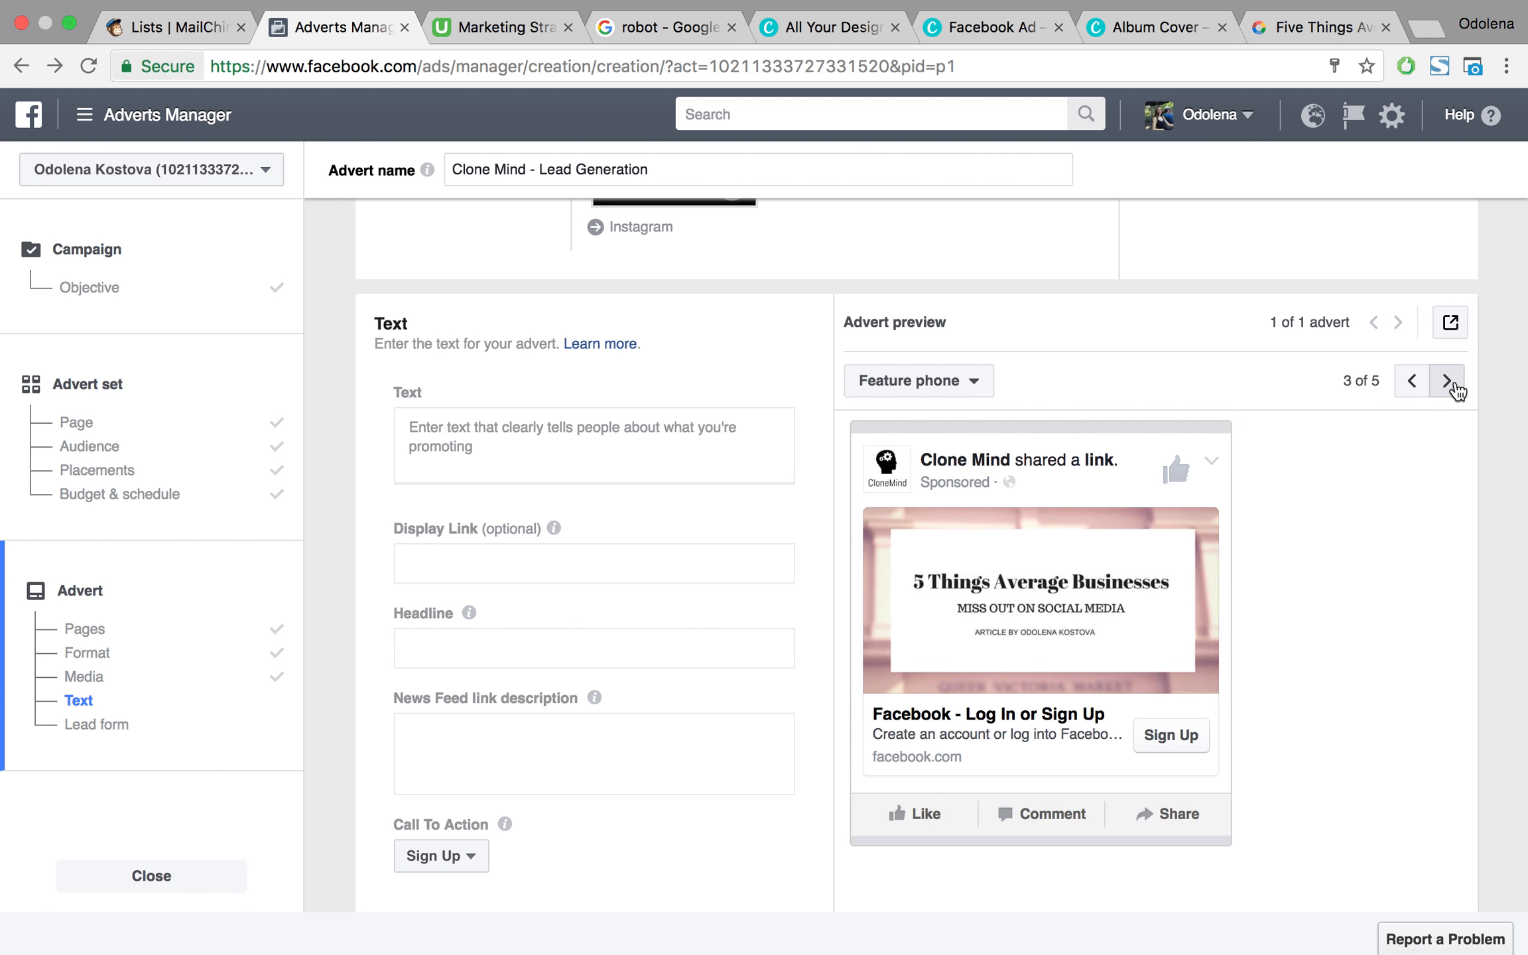
left_click(1447, 381)
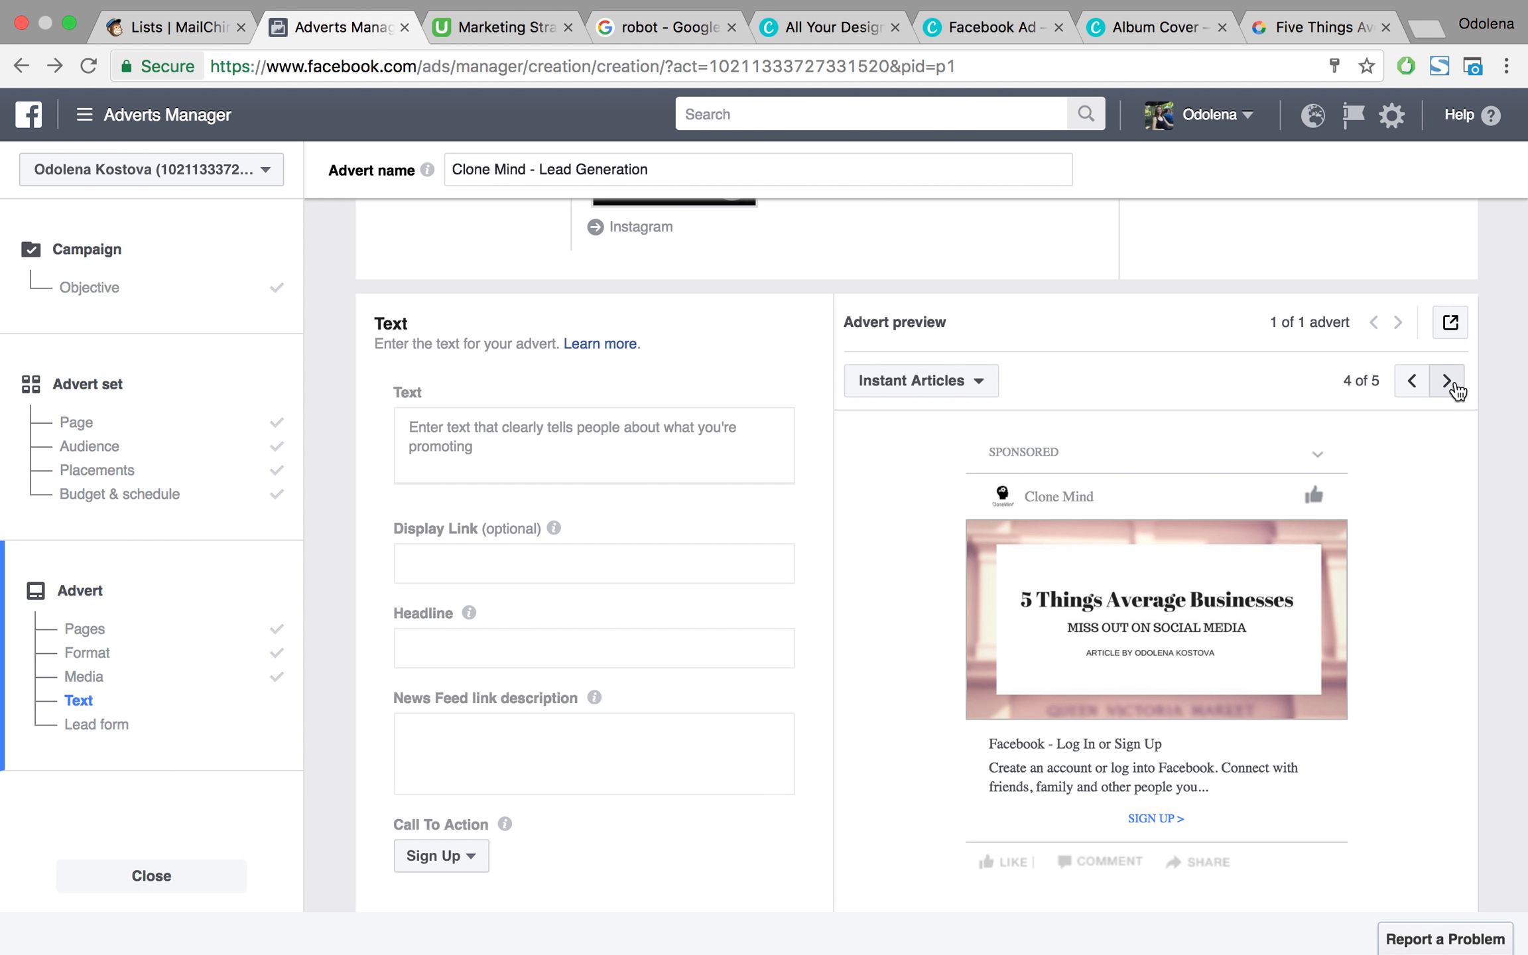
left_click(1448, 382)
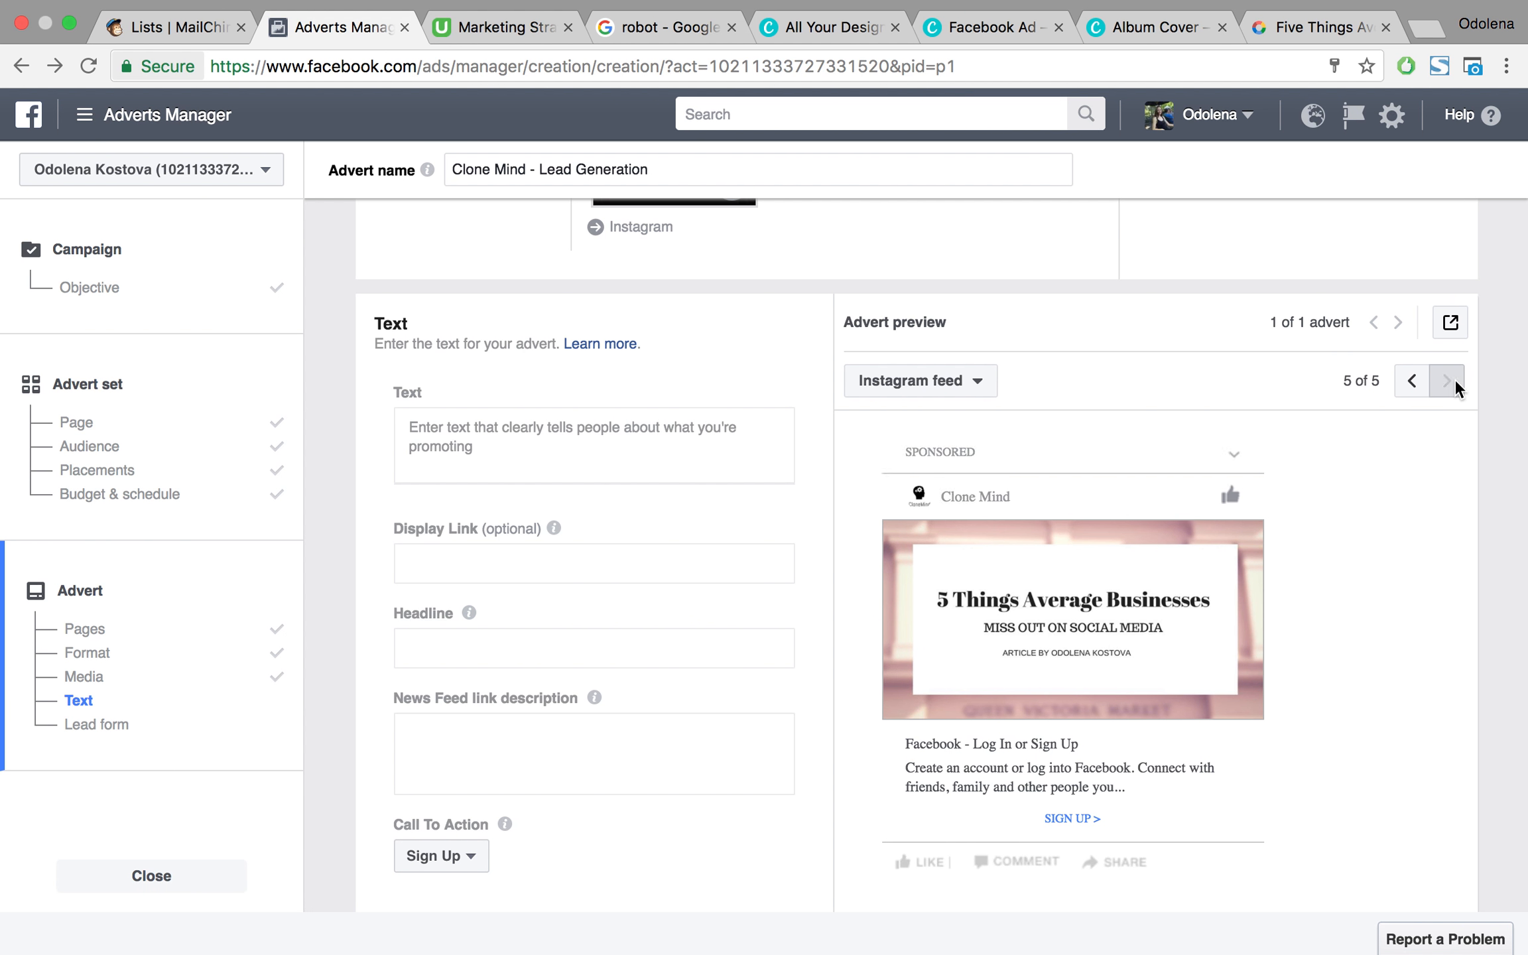
scroll(1320, 763, "down", 3)
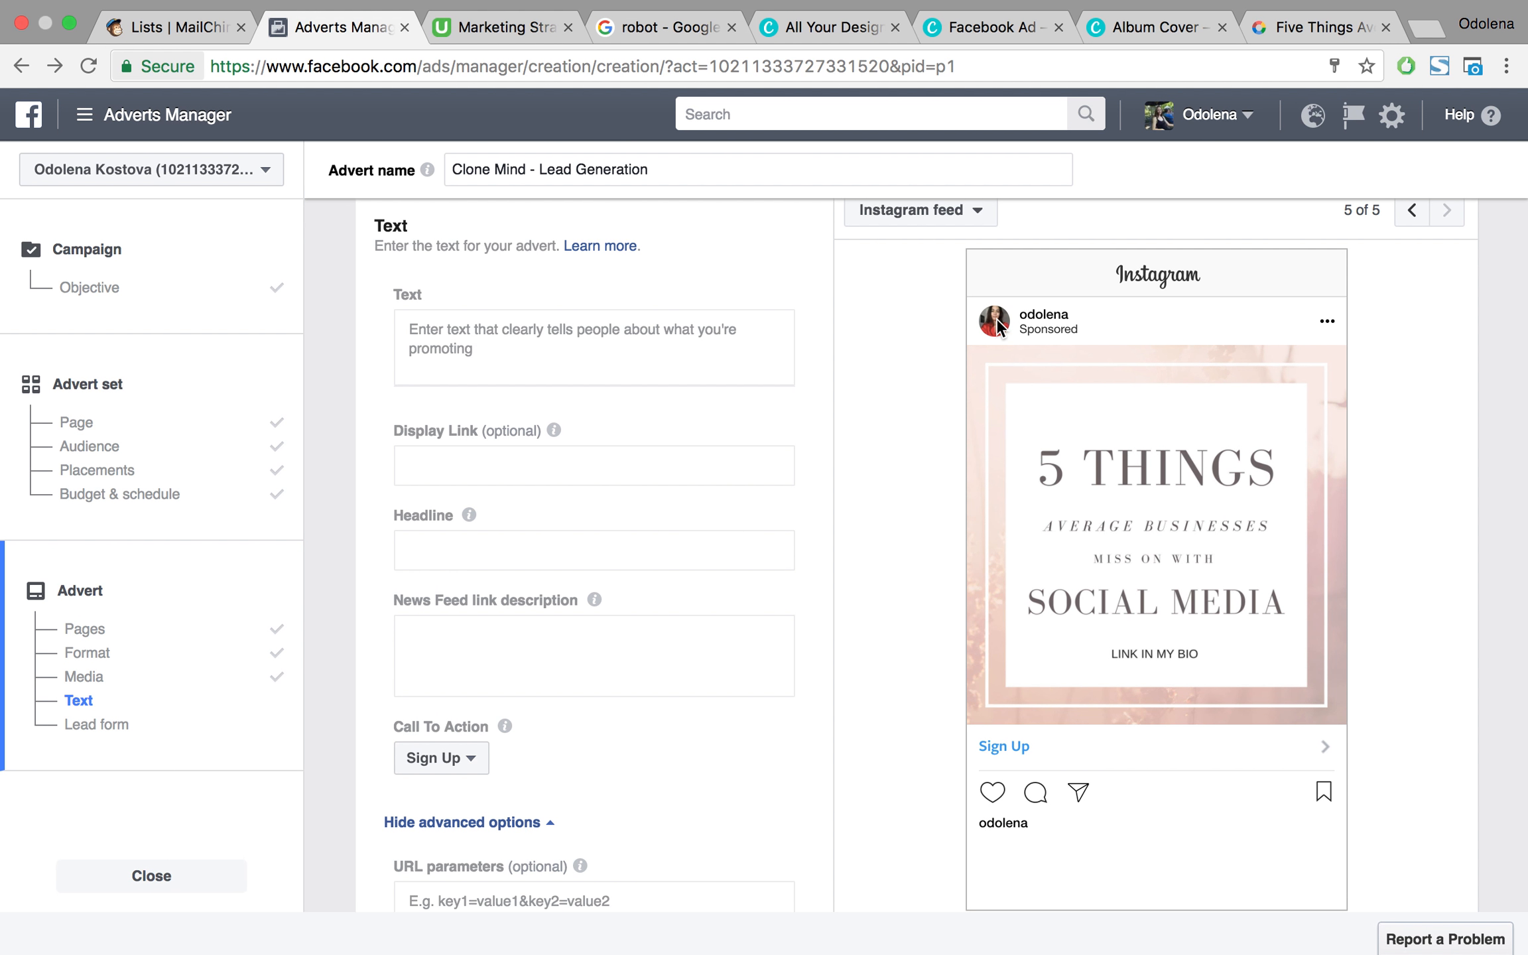
scroll(997, 320, "up", 7)
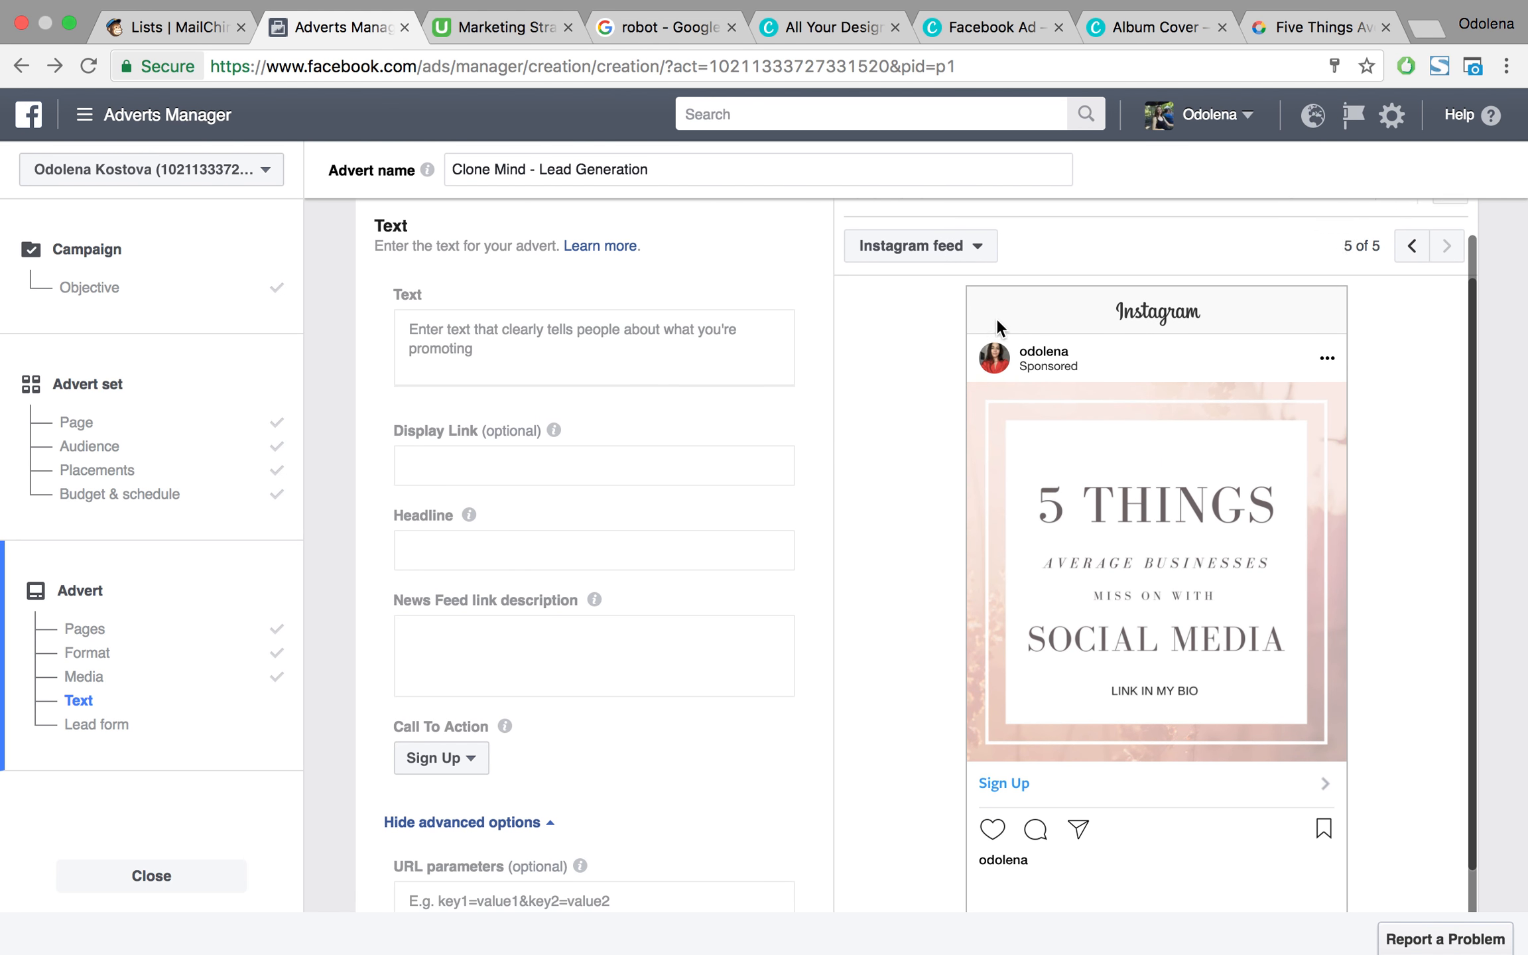
scroll(995, 325, "up", 10)
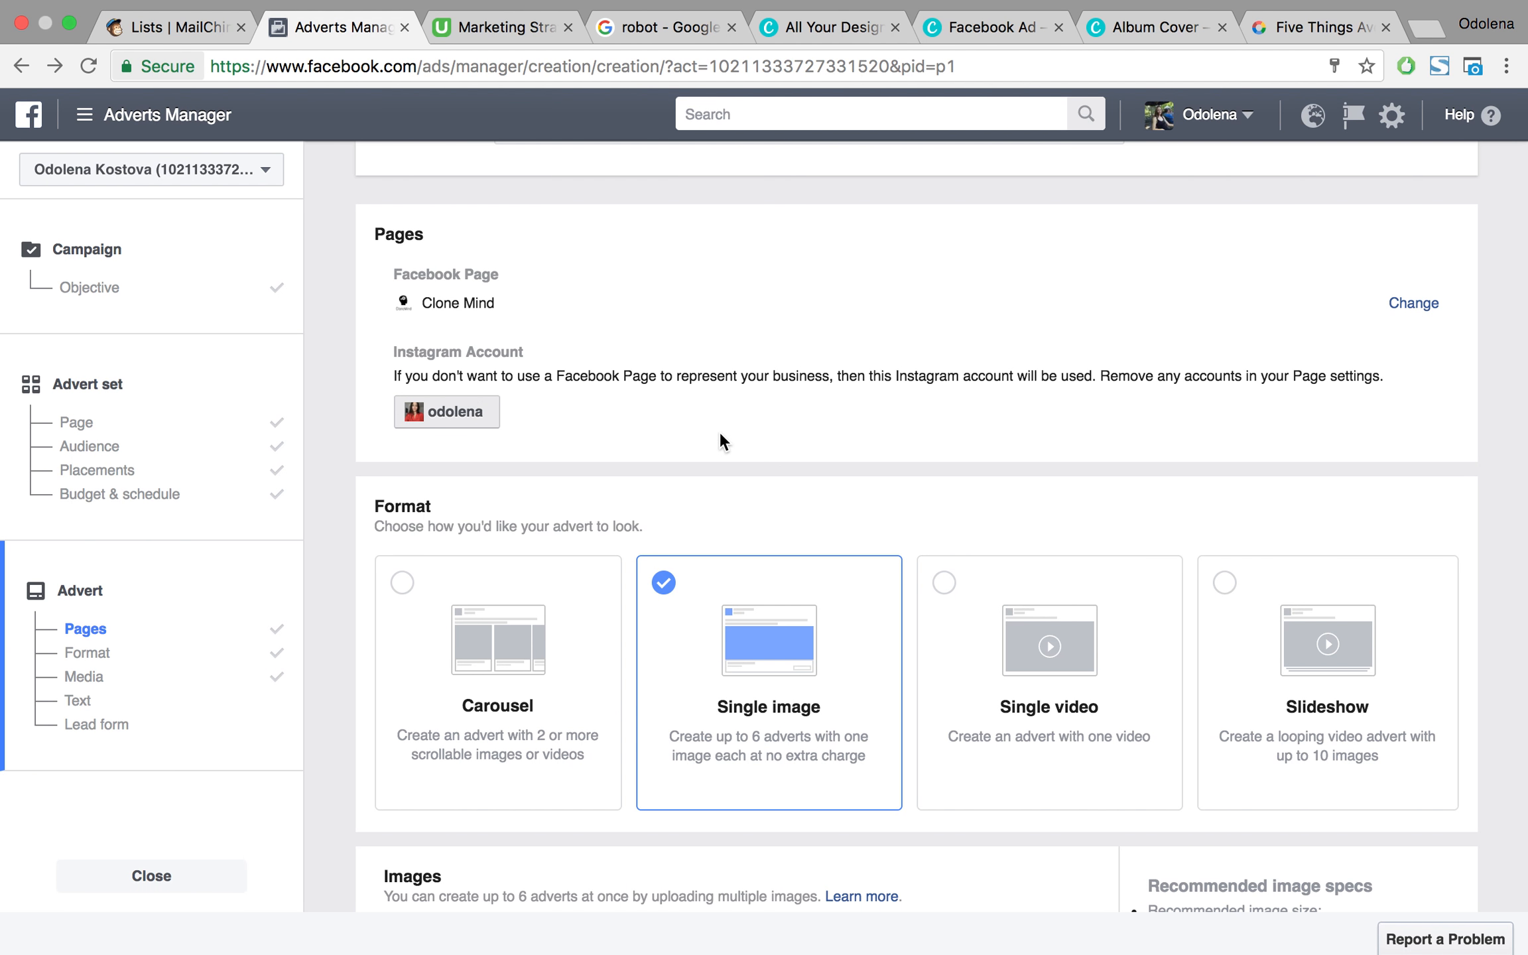
Go to the advert's Text section and switch its preview from Instagram feed back to Desktop News Feed
scroll(720, 436, "down", 10)
scroll(722, 438, "down", 5)
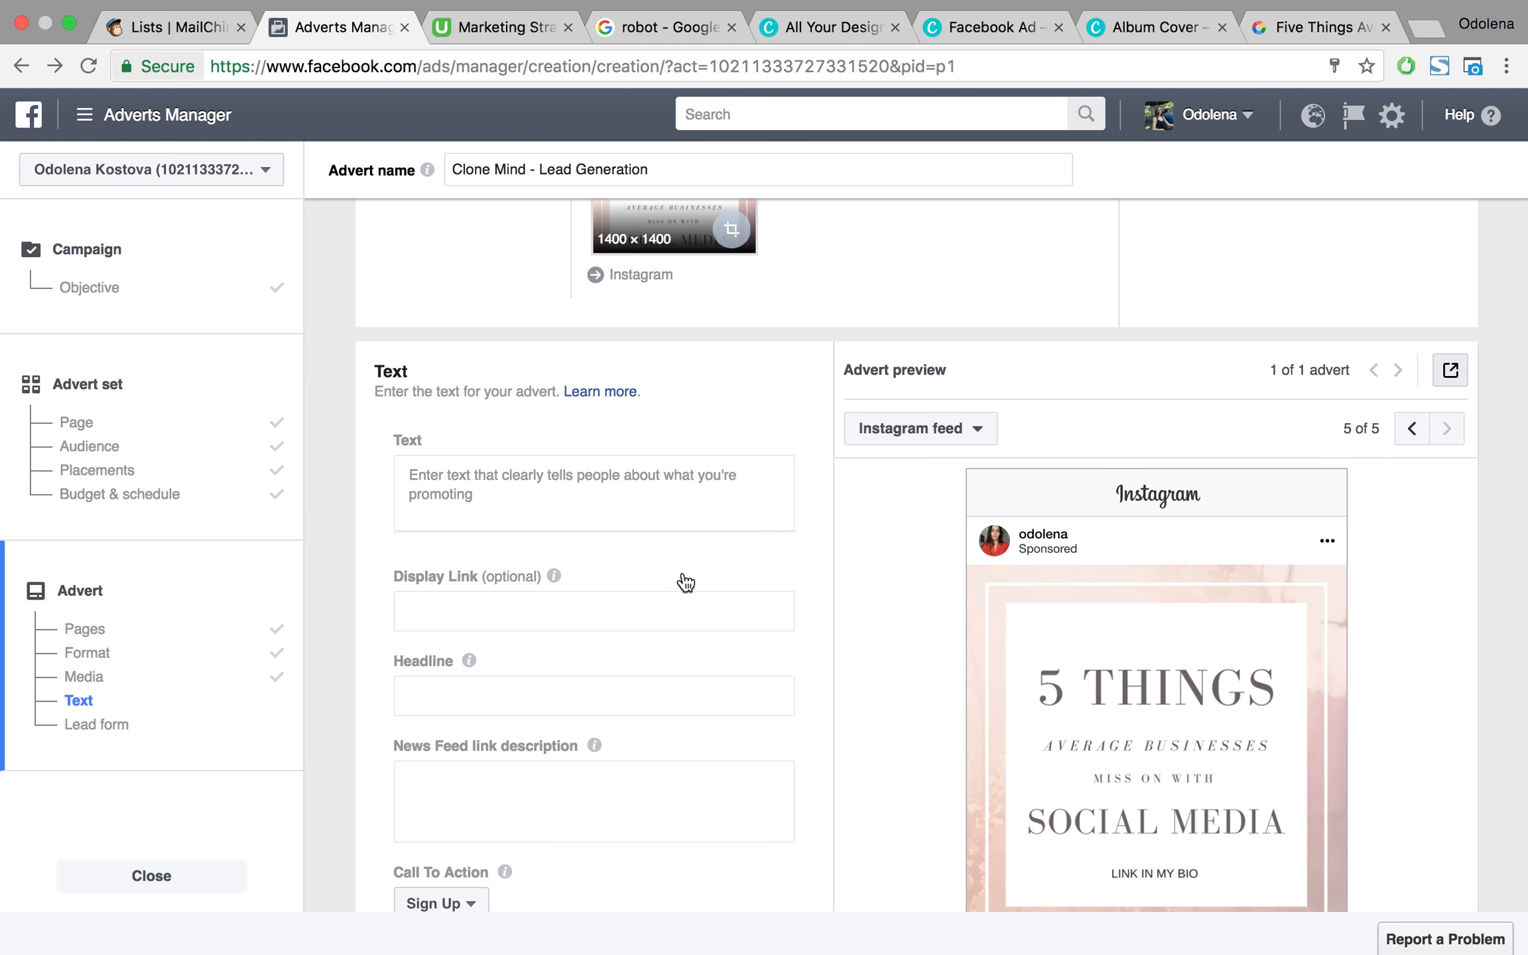
left_click(1407, 433)
left_click(1409, 430)
left_click(1409, 429)
left_click(1409, 430)
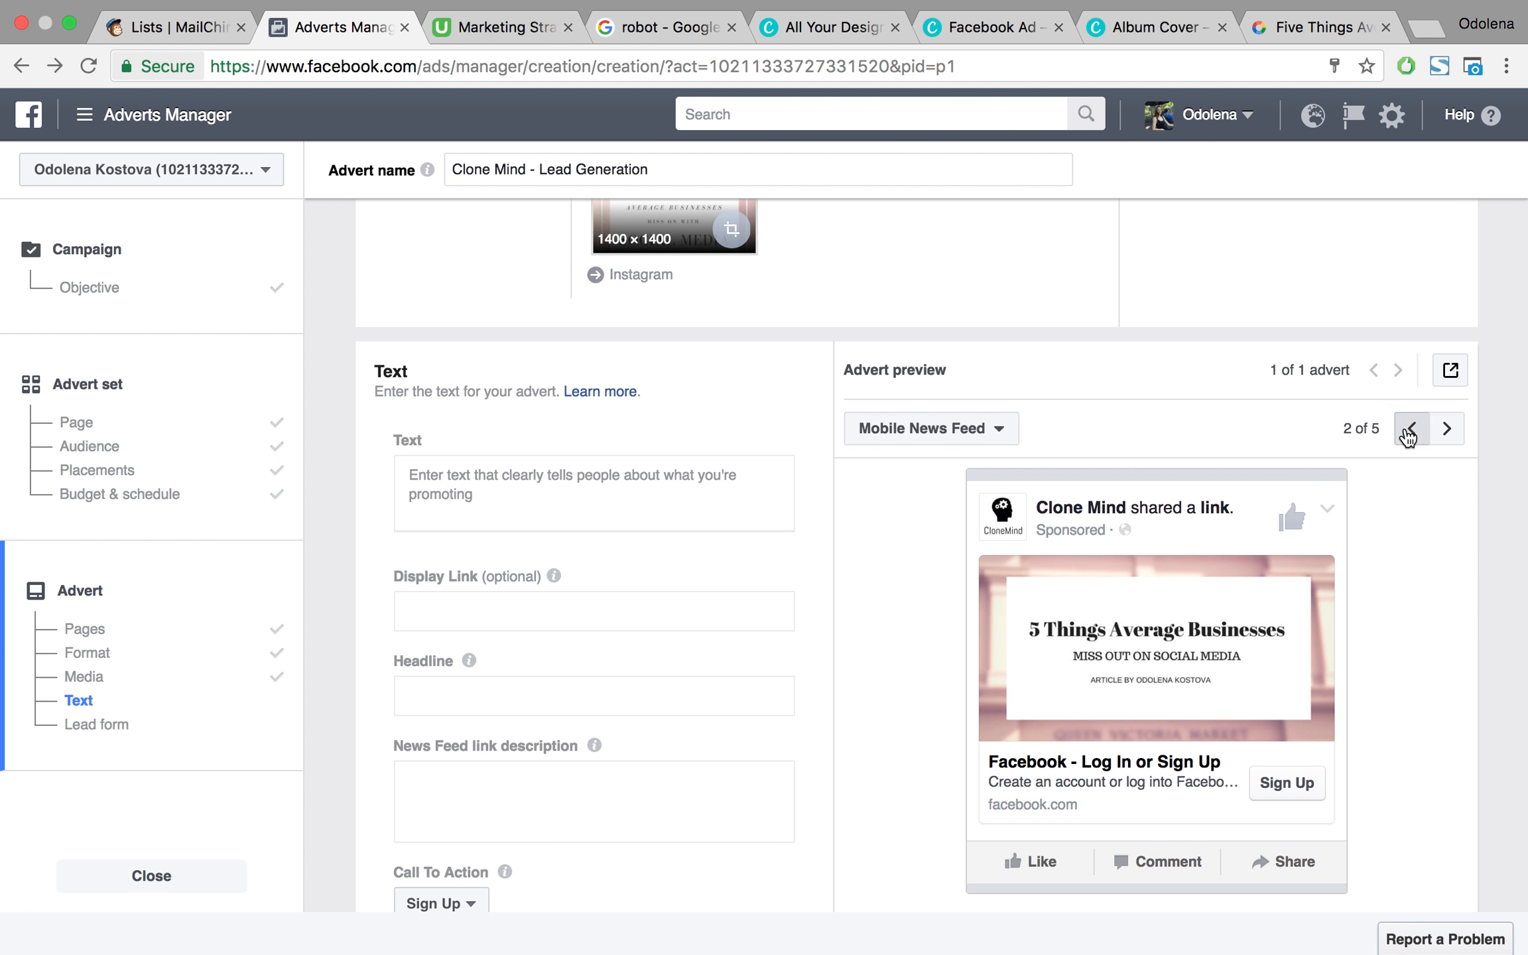
Copy the first paragraph, starting "Ever wondered why some businesses", from Notes into the advert's Text field and check it in the preview
left_click(635, 482)
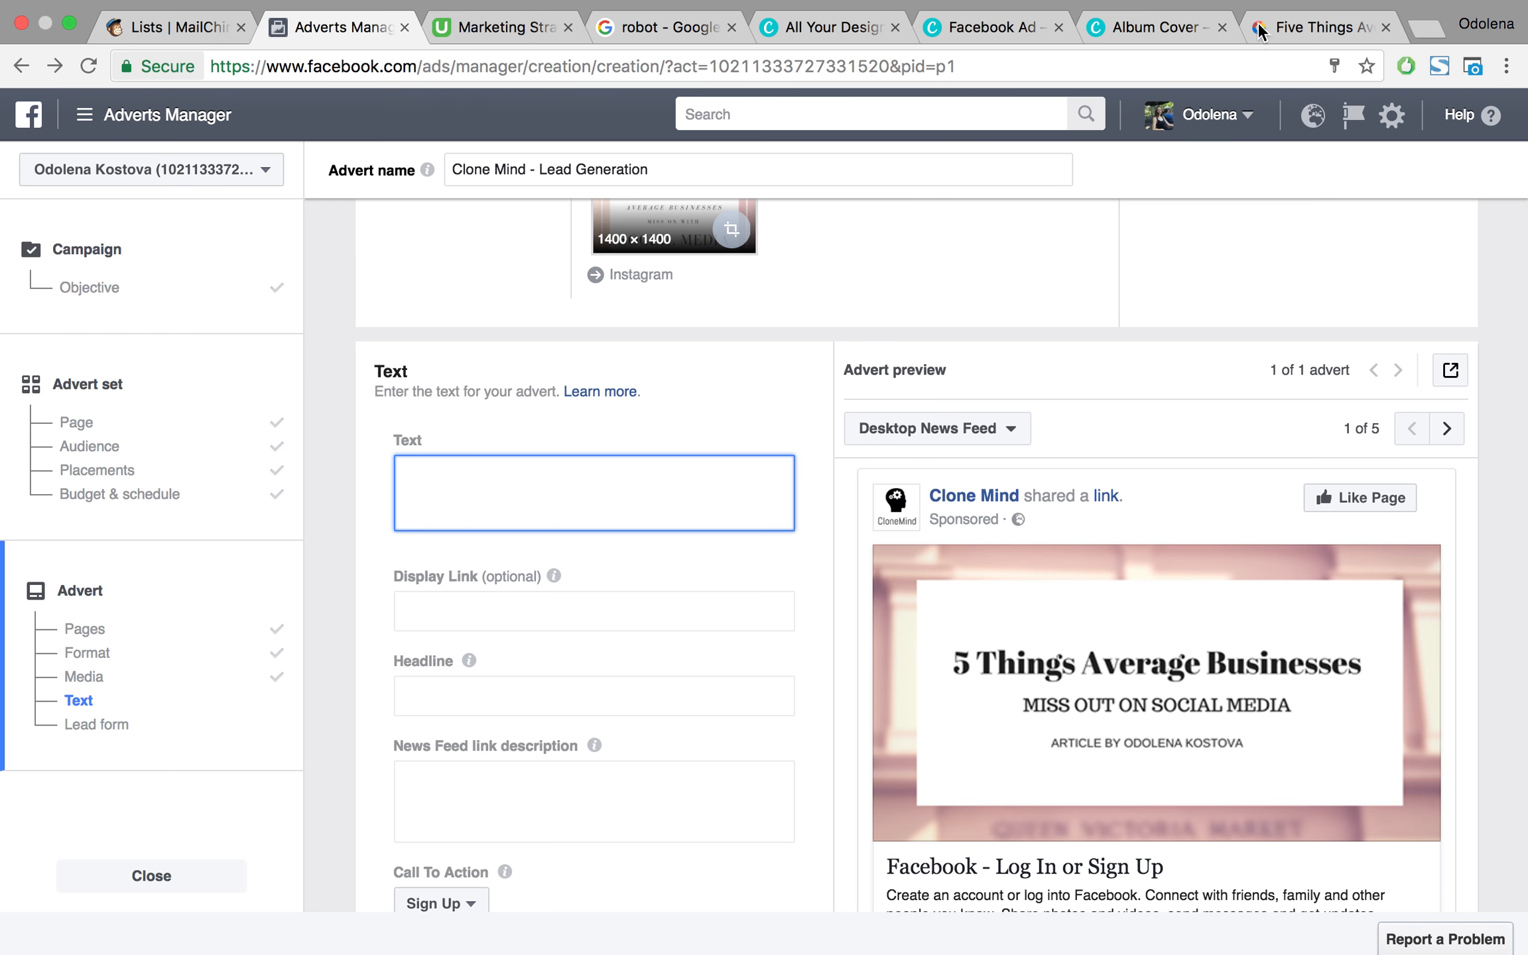
left_click(75, 30)
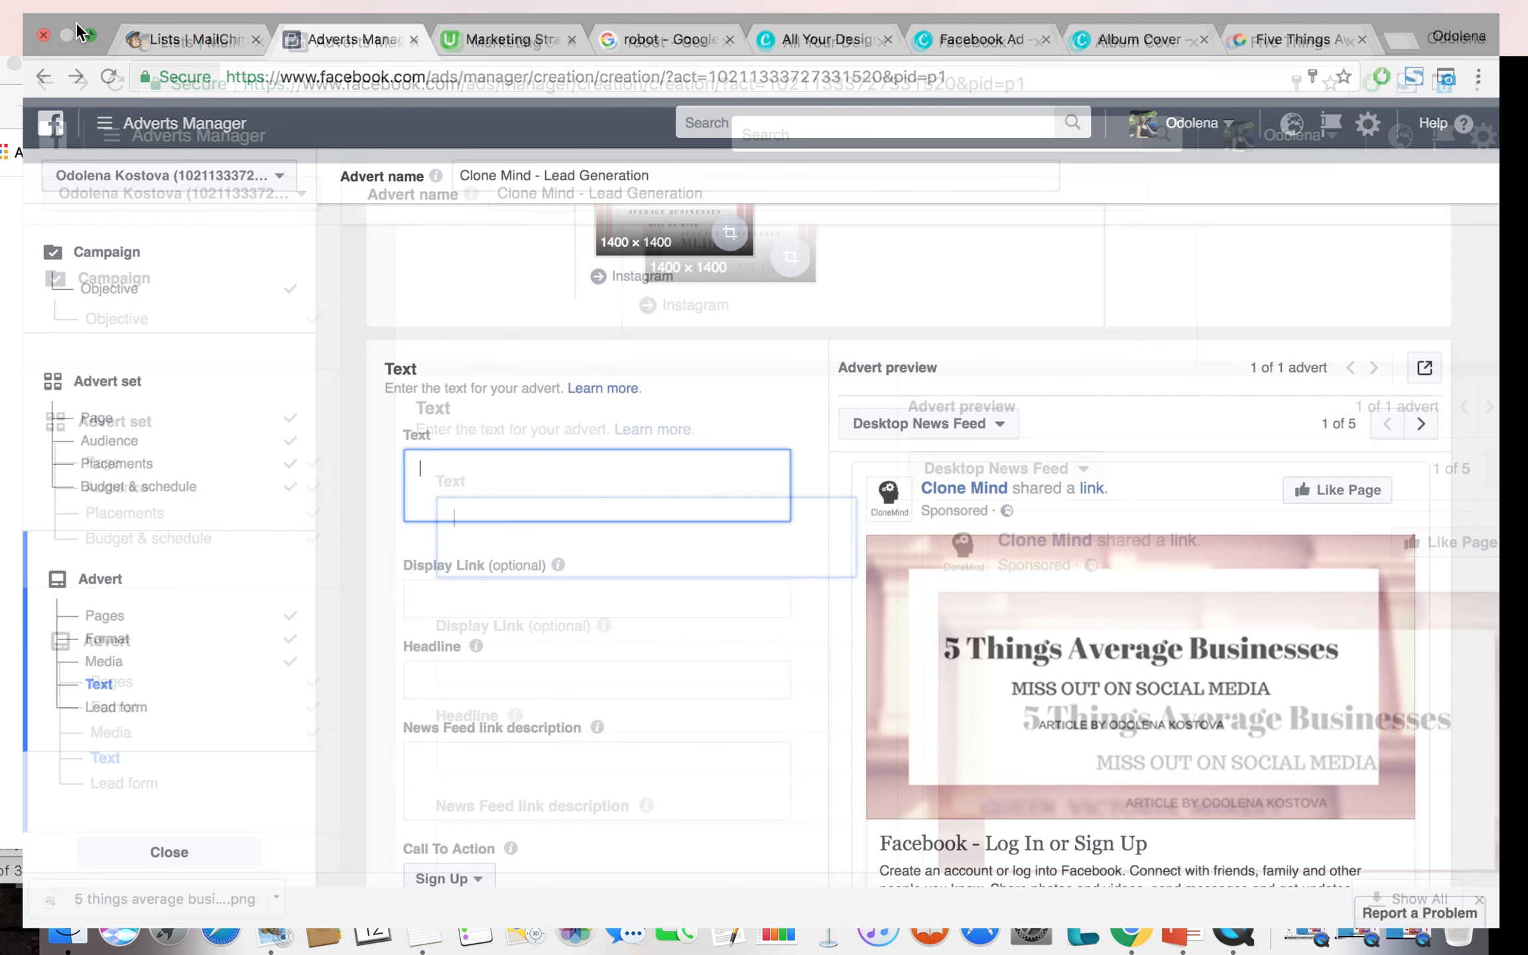
left_click(422, 929)
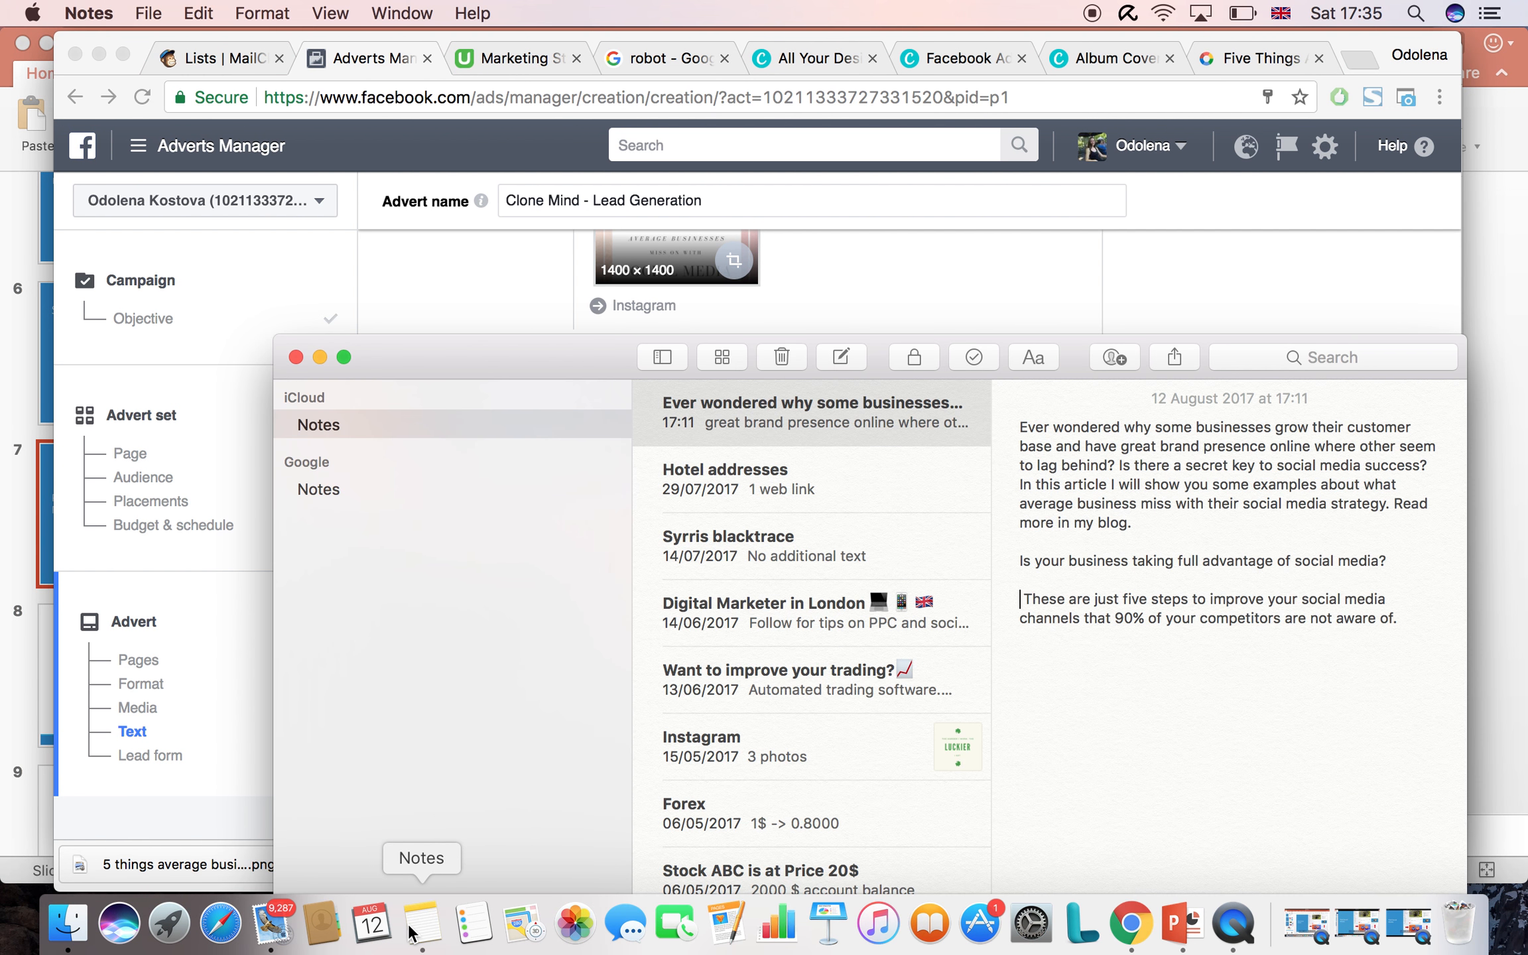
left_click_drag(1020, 424, 1158, 538)
key("super+c")
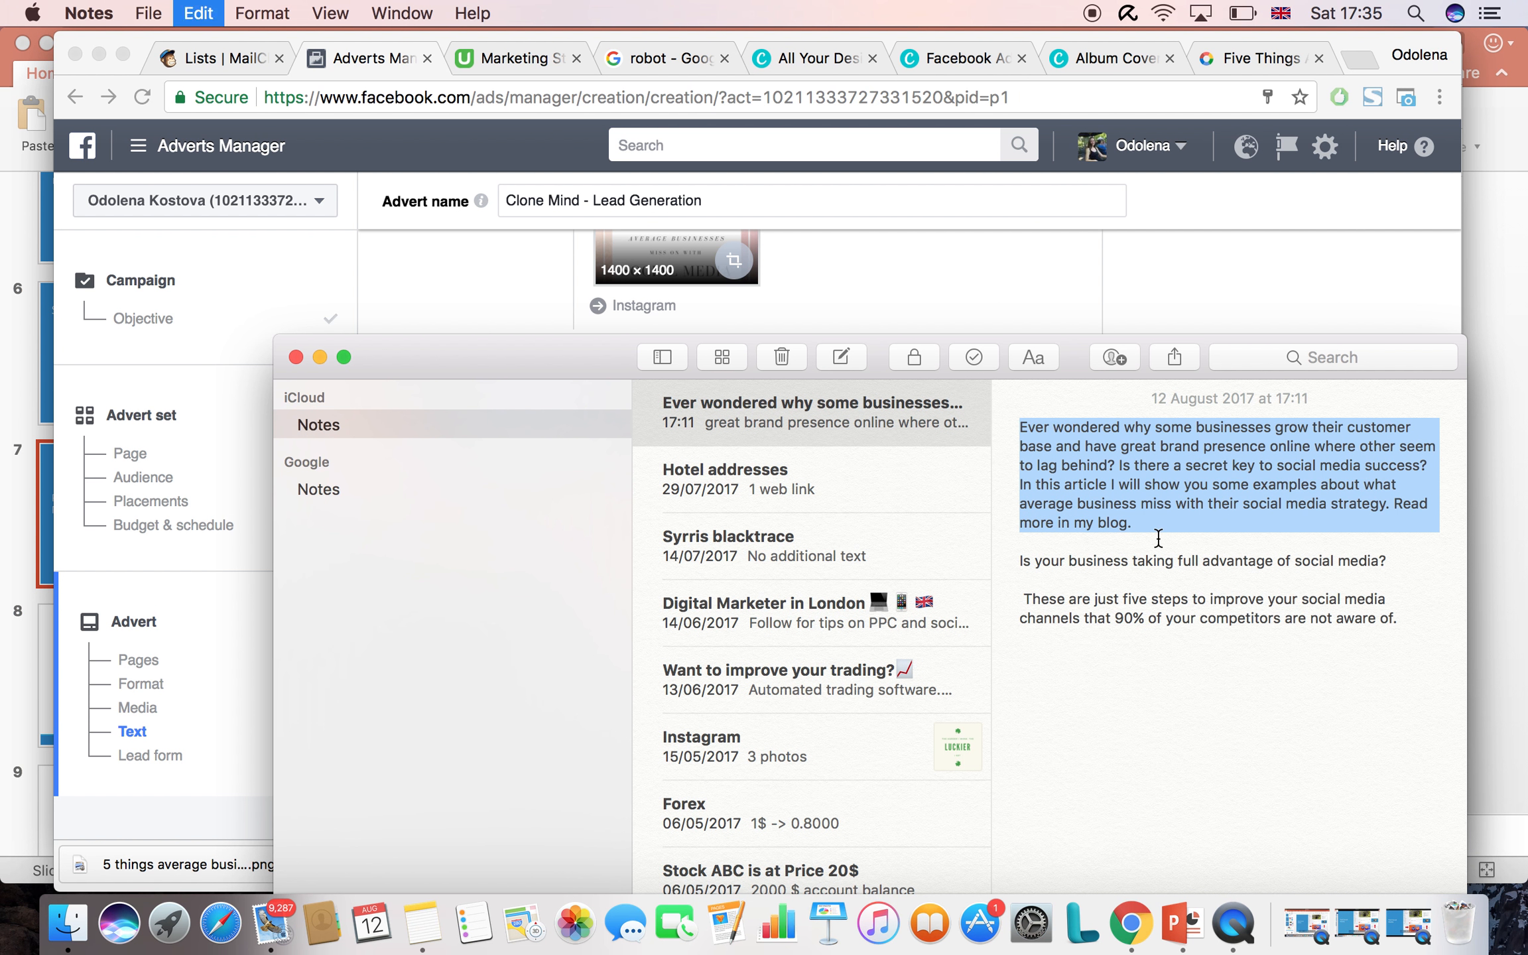
left_click(518, 263)
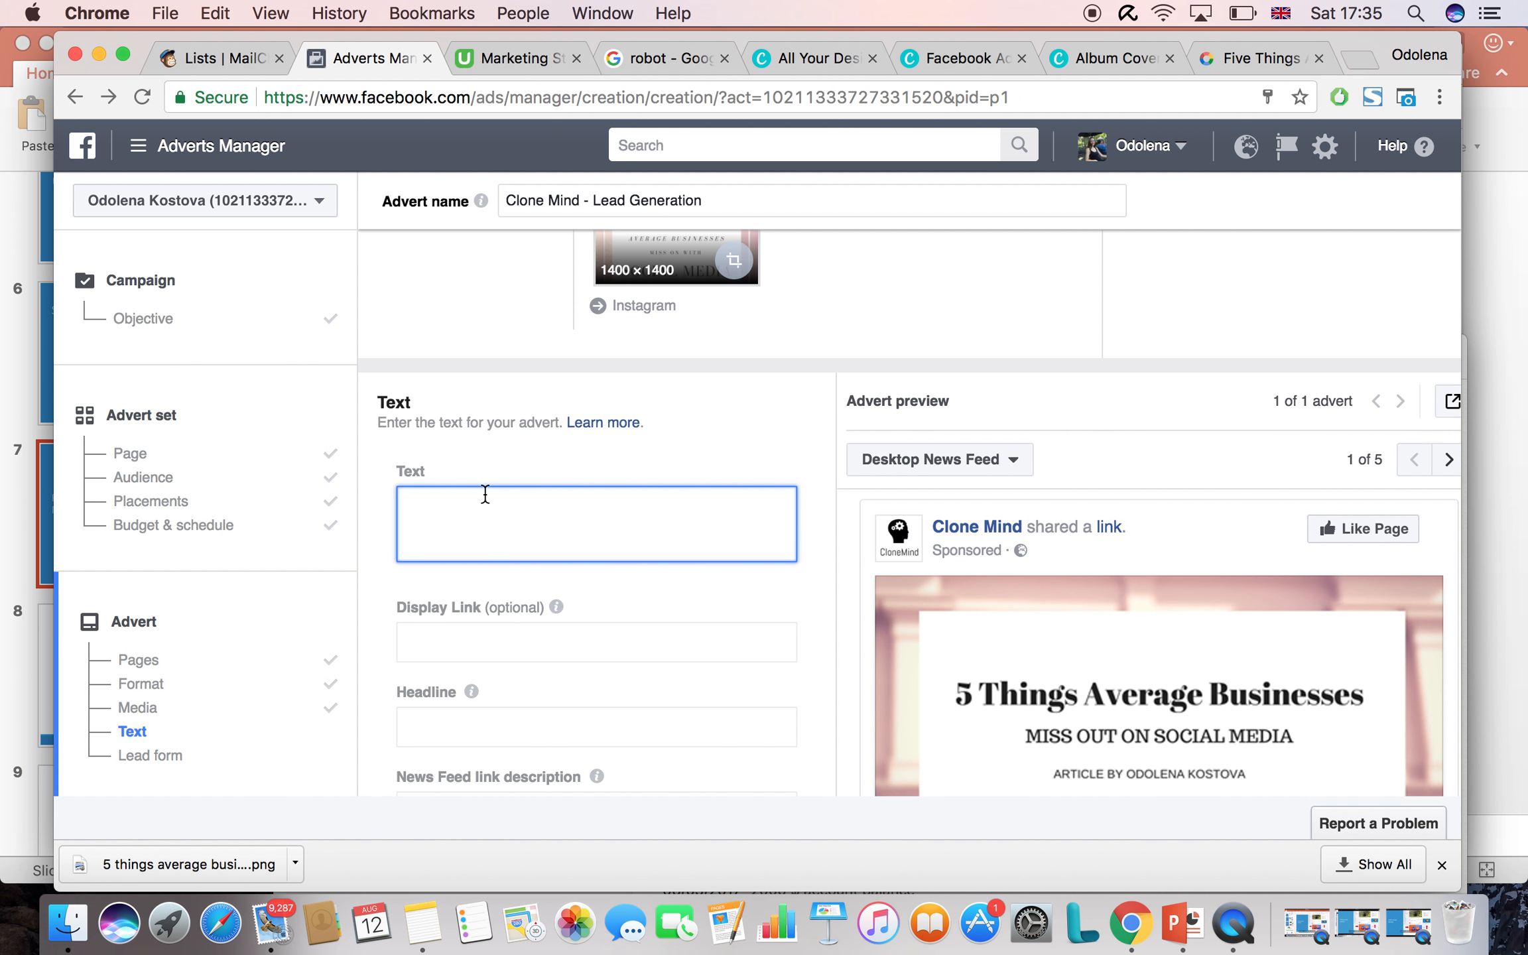
key("super+v")
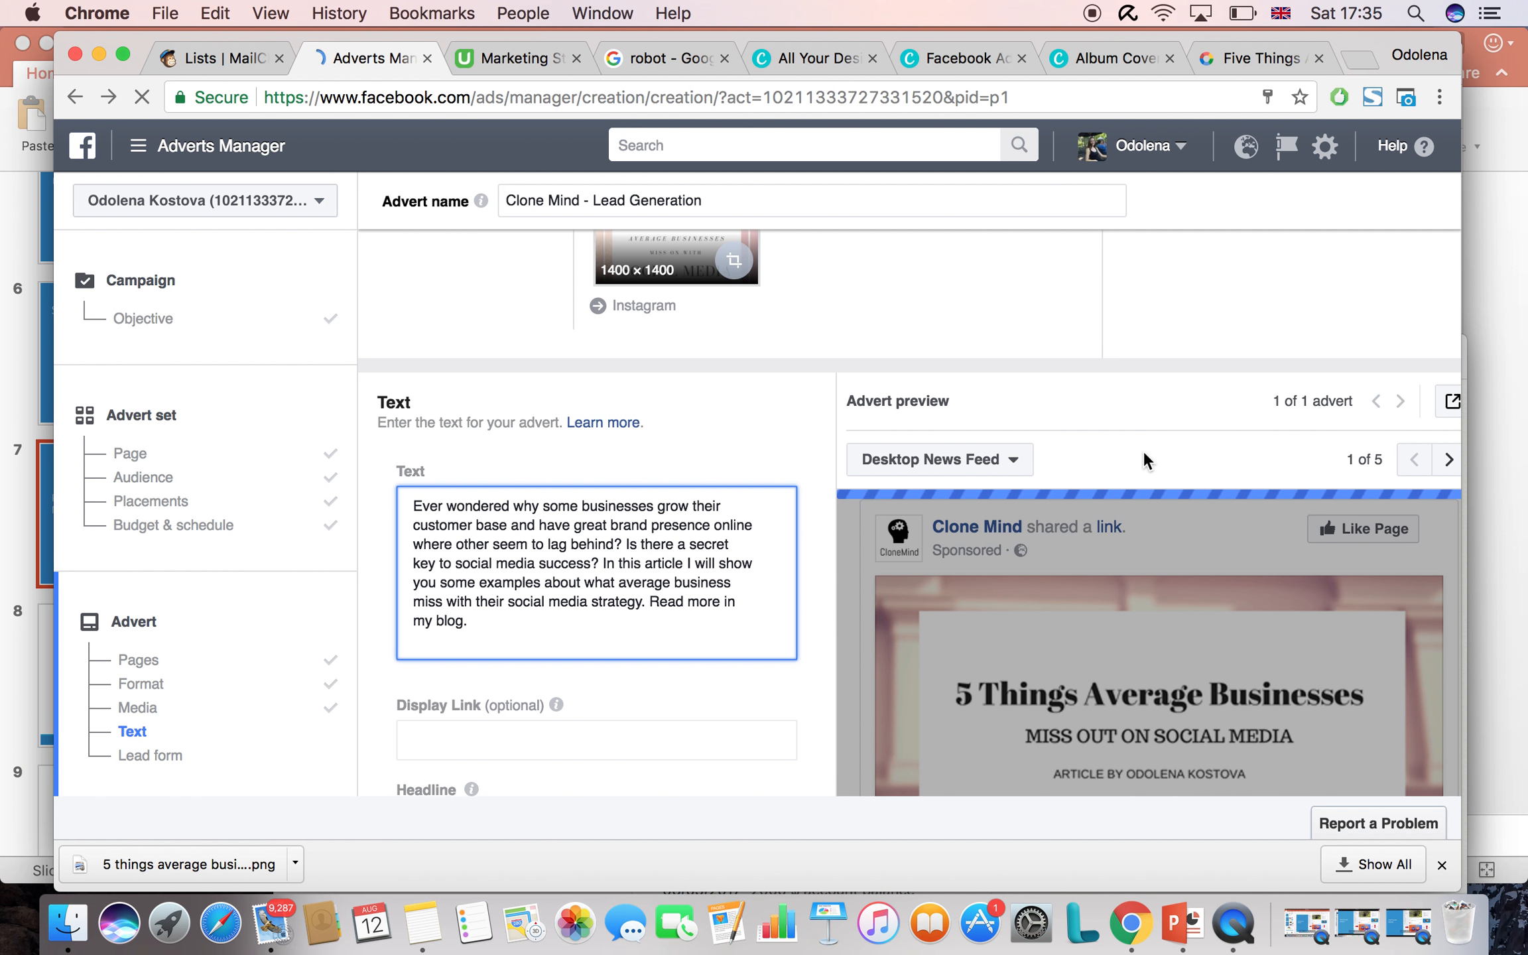
scroll(1143, 450, "down", 3)
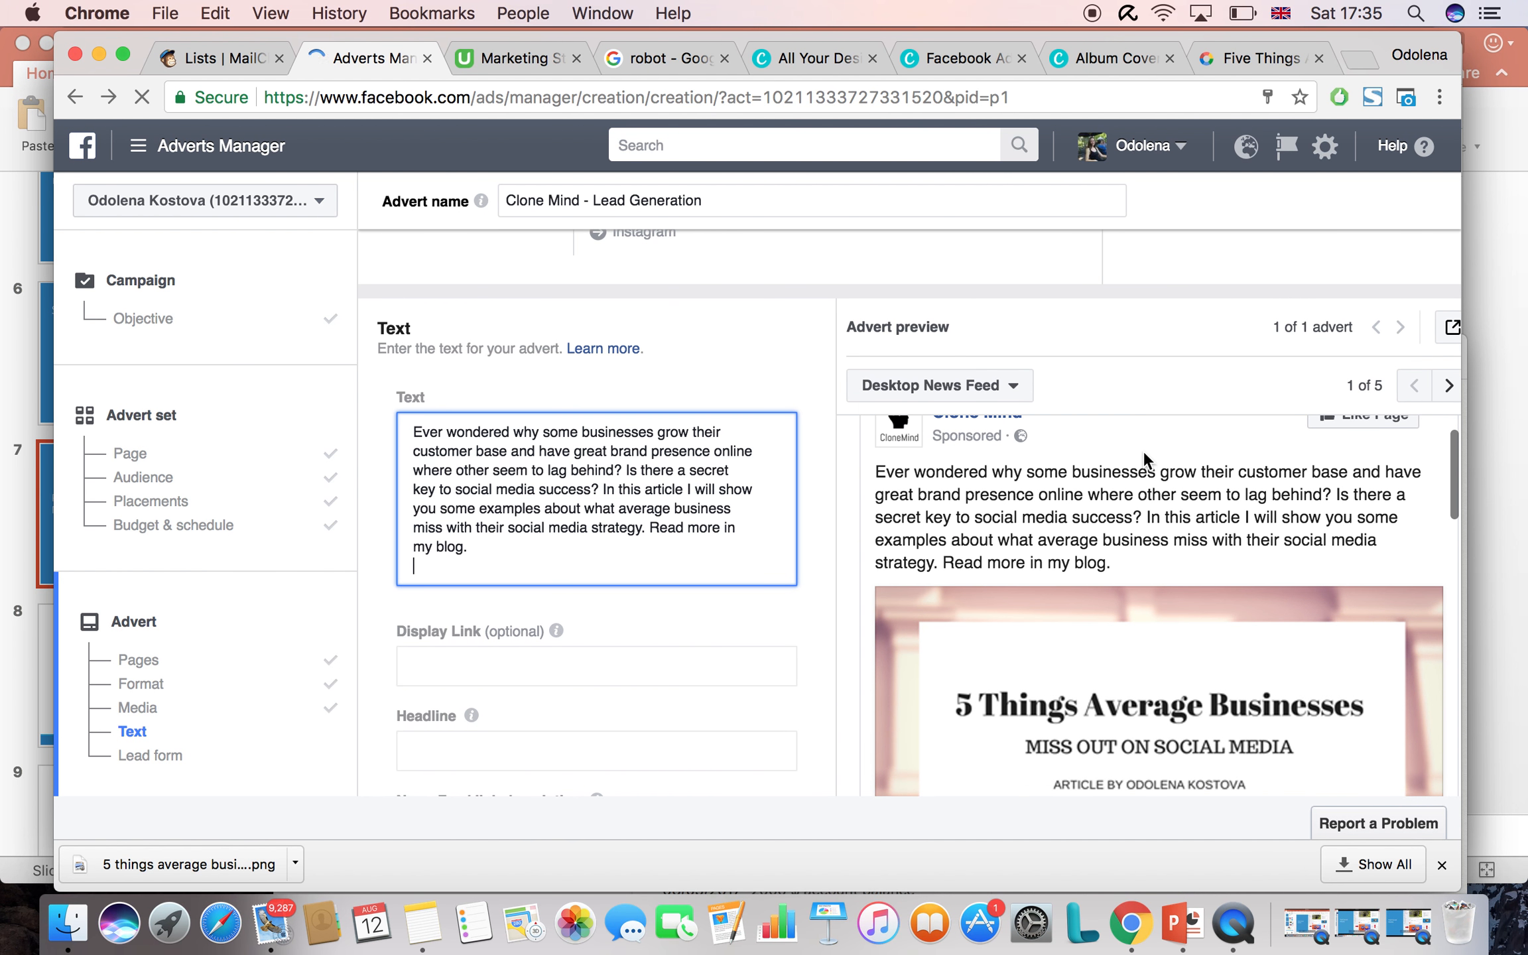
scroll(1143, 451, "down", 1)
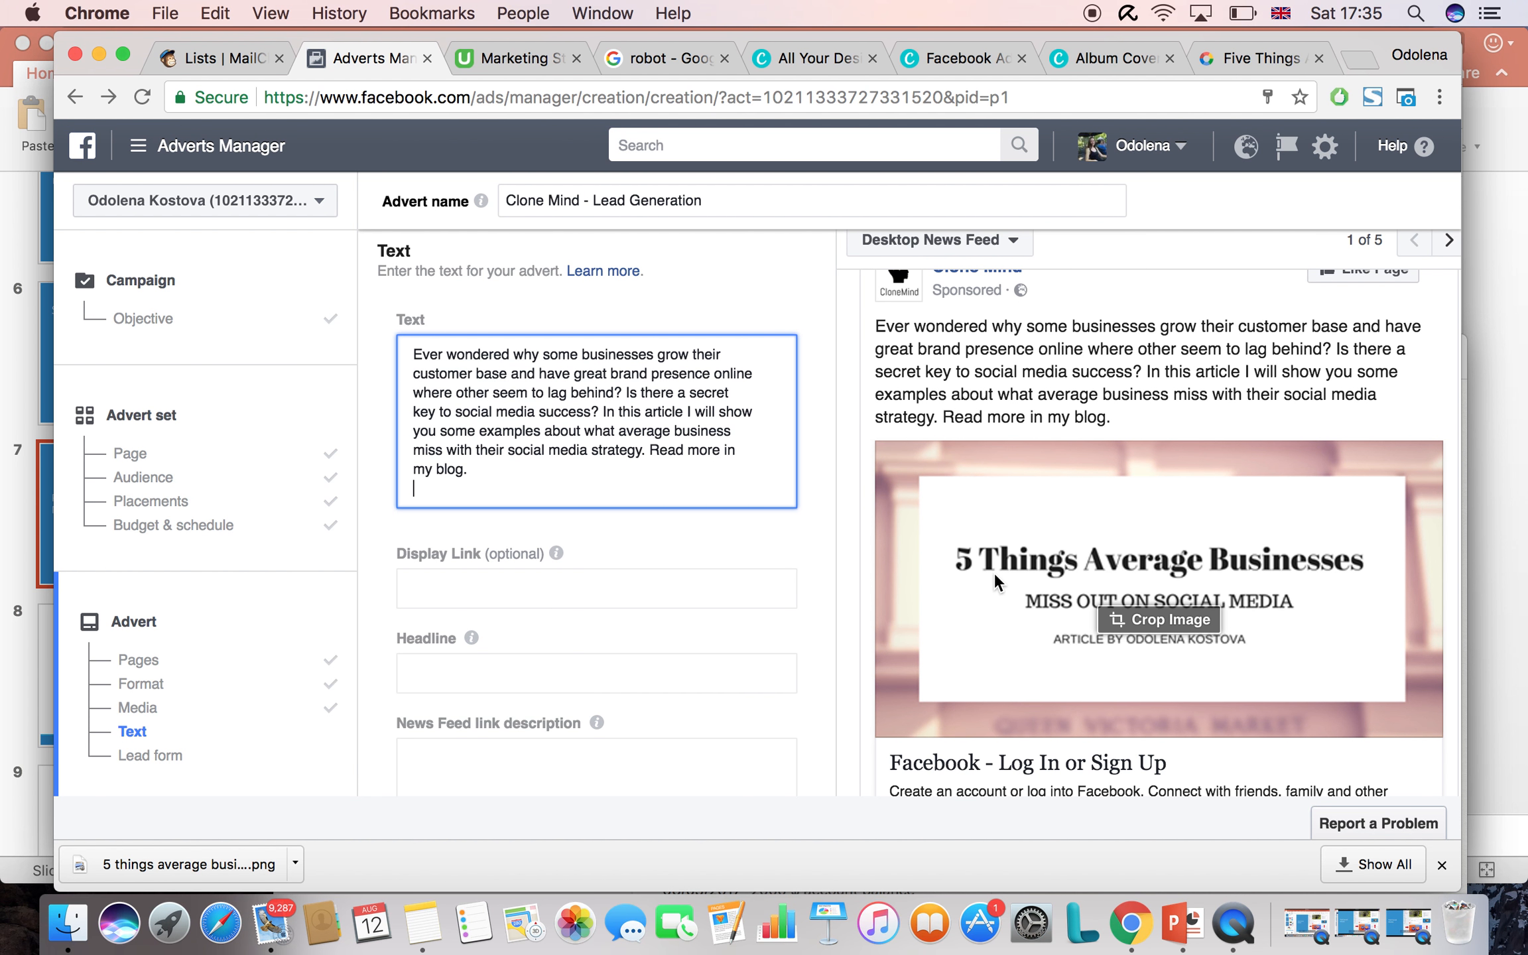
scroll(994, 571, "down", 2)
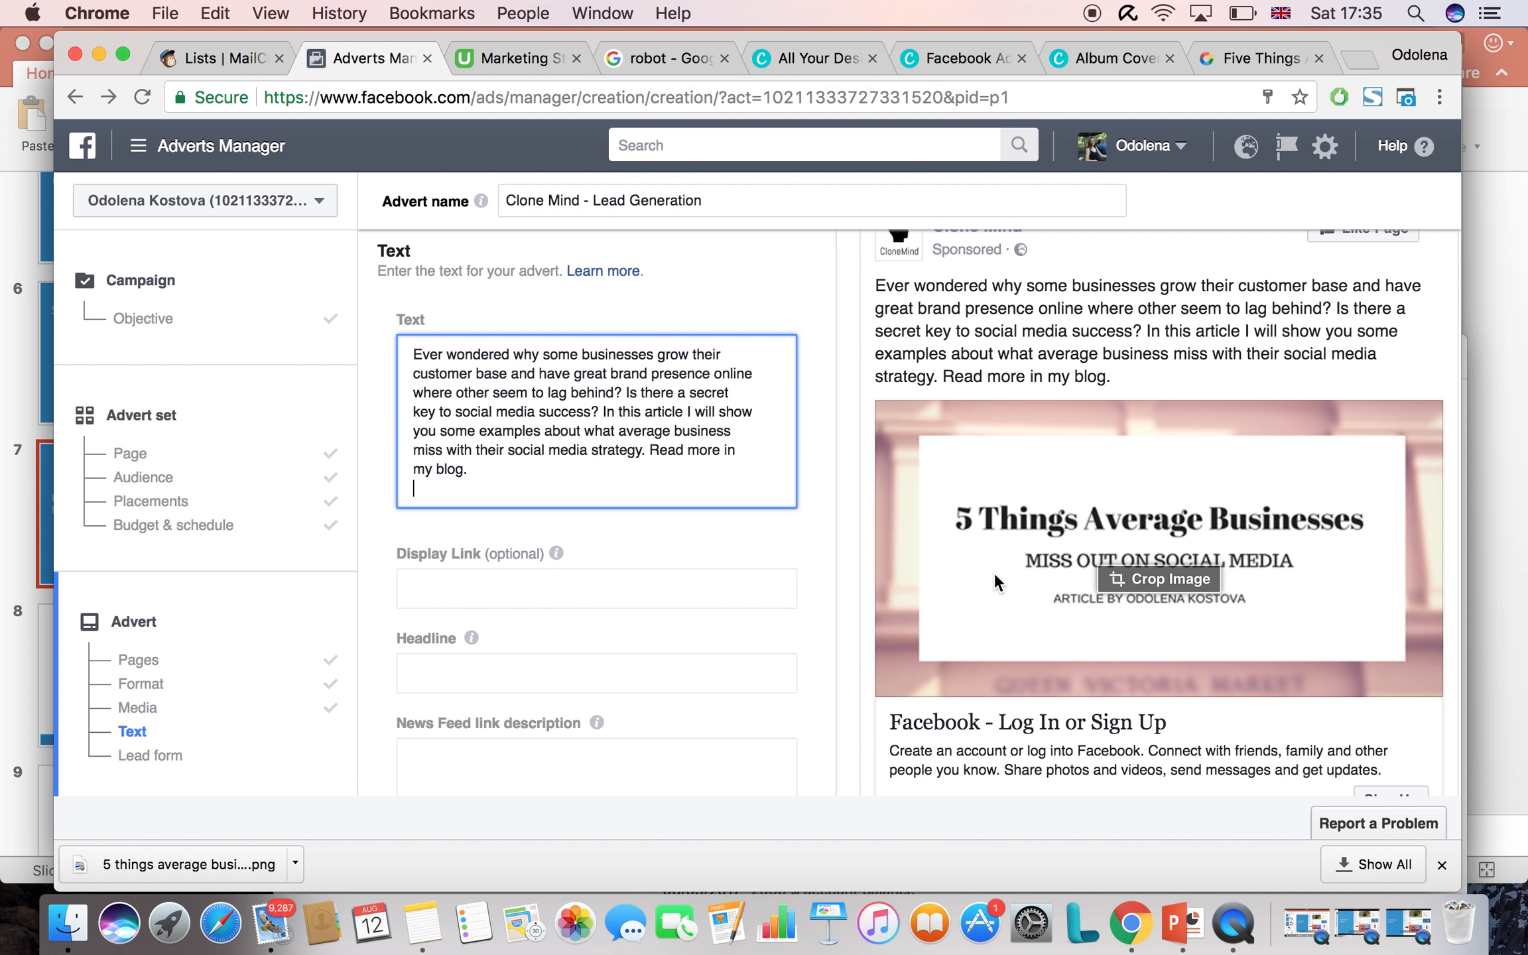
Leave the Display Link empty and copy "Is your business taking full advantage of social media?" from Notes into the advert's Headline
left_click(498, 588)
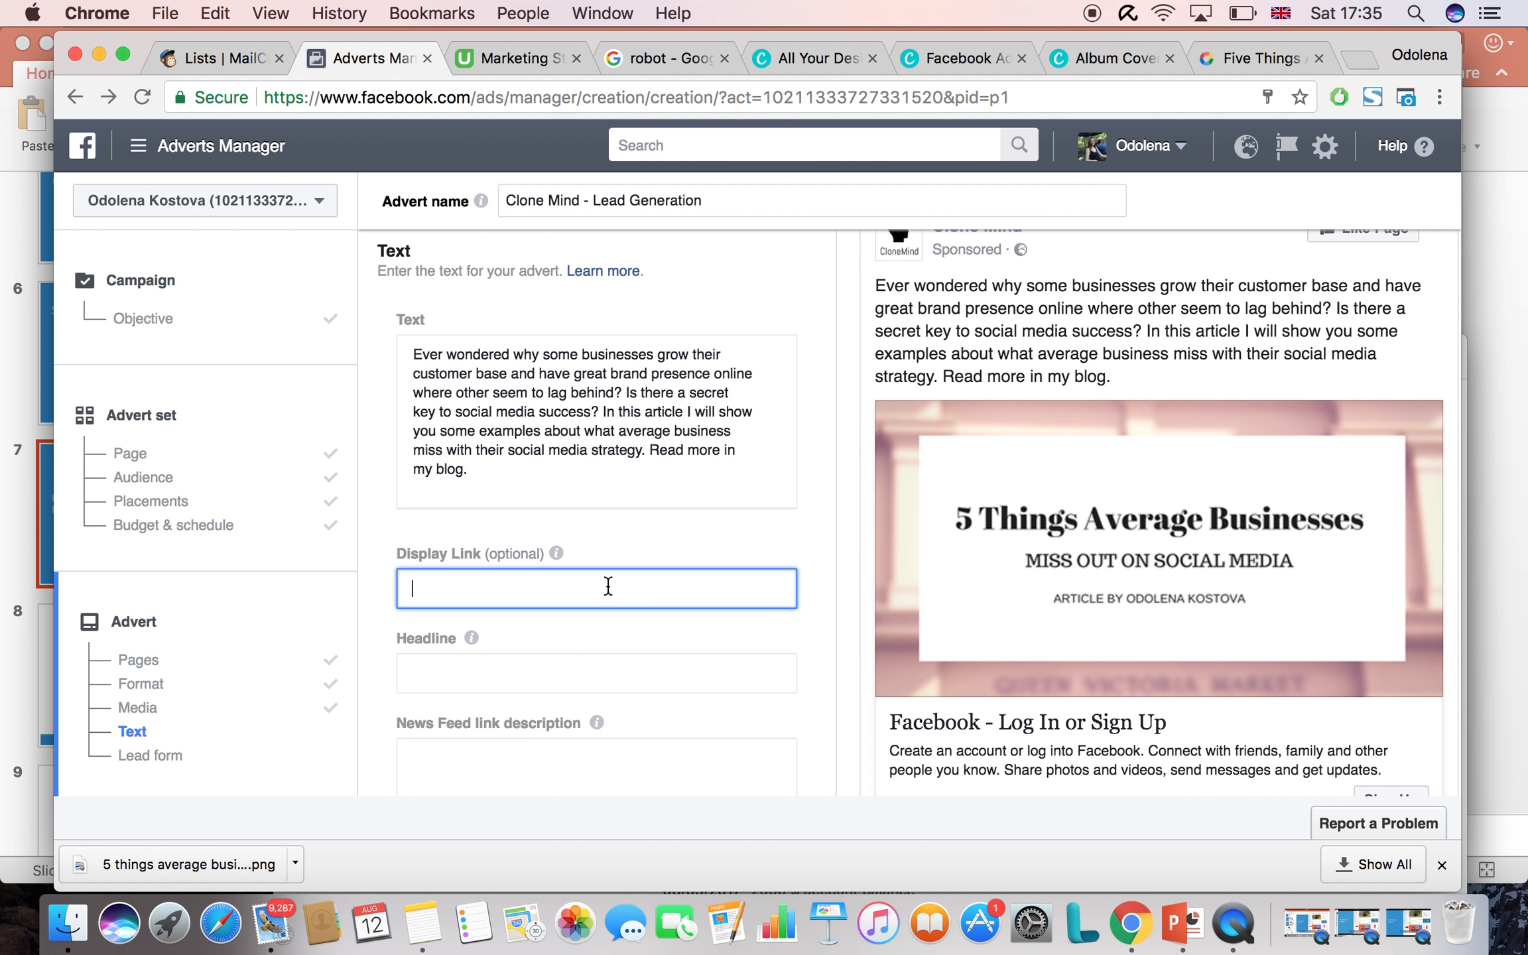
scroll(693, 617, "down", 2)
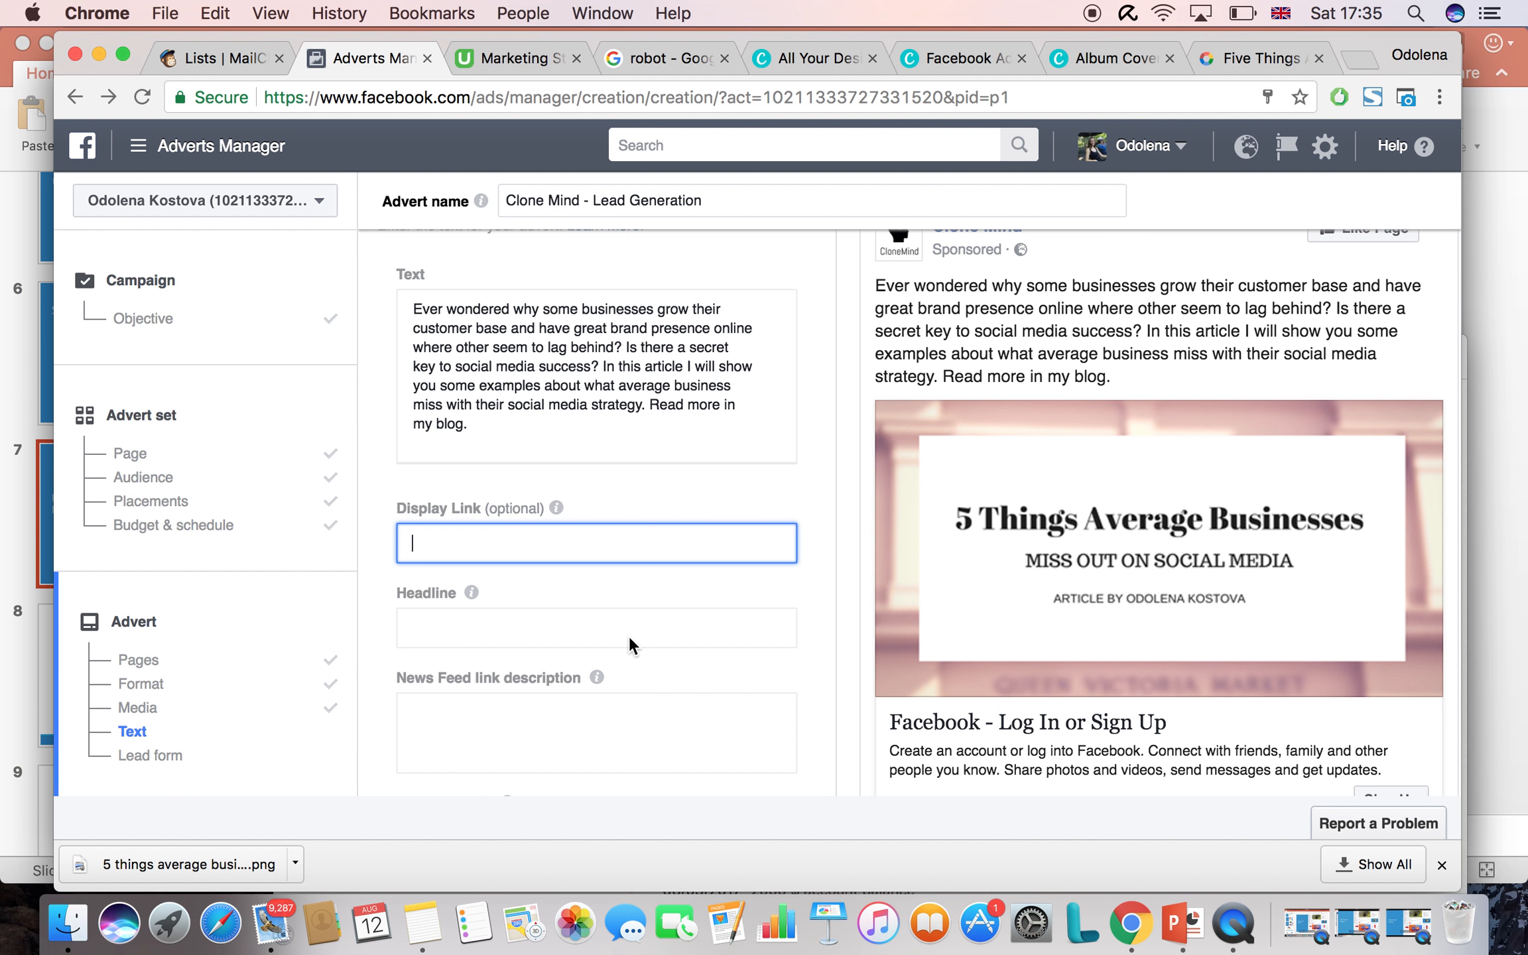
scroll(628, 637, "down", 3)
left_click(471, 557)
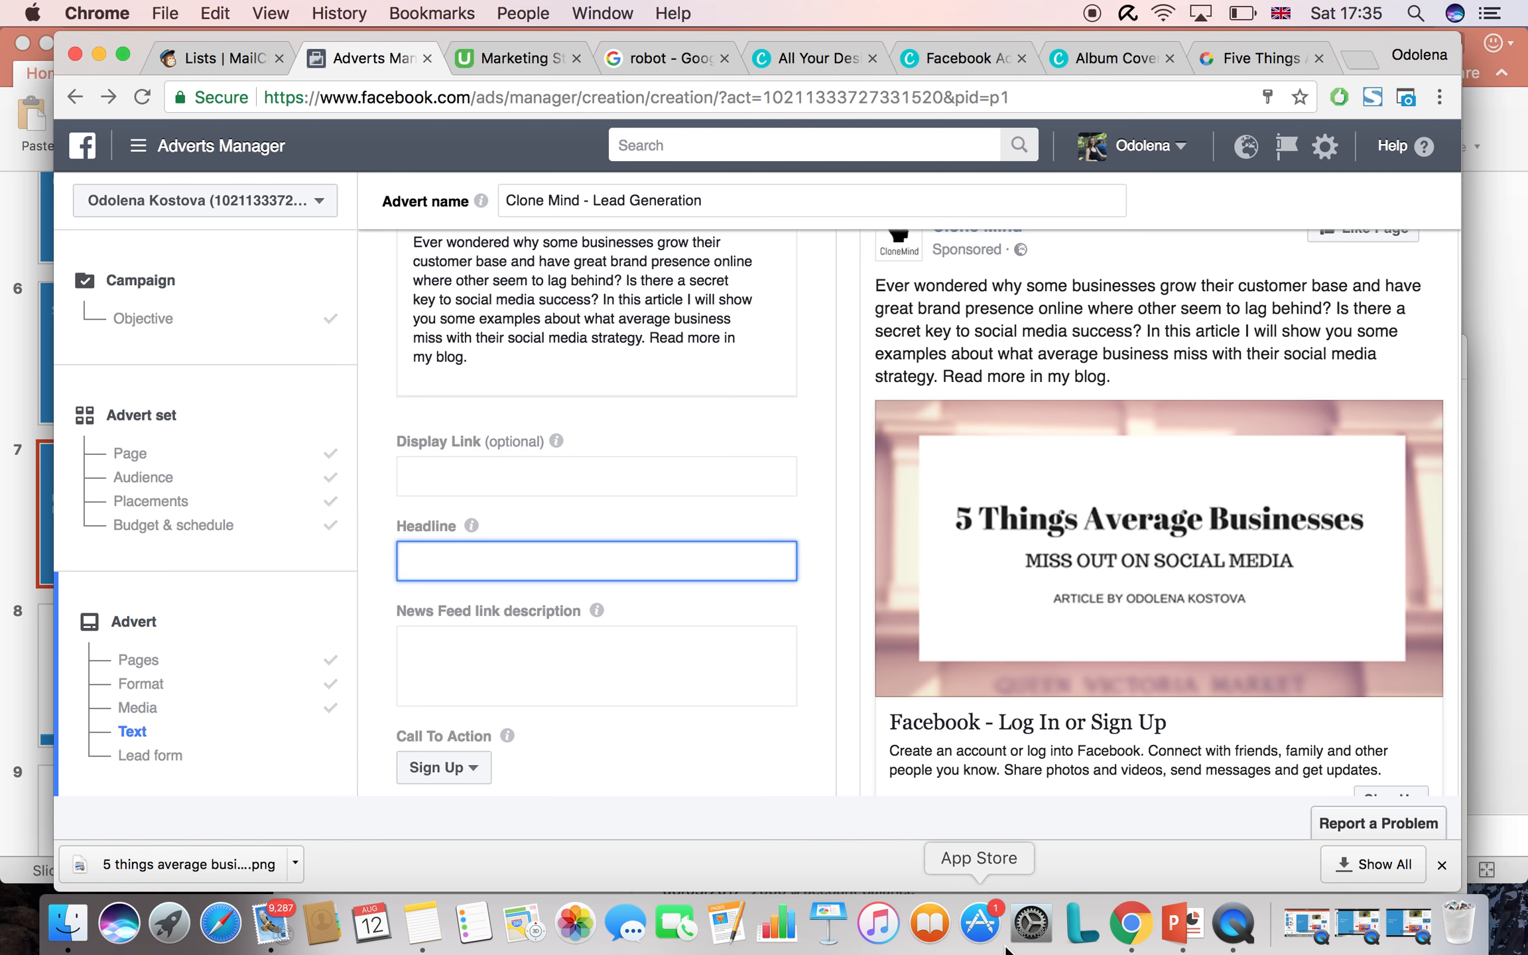
left_click(438, 923)
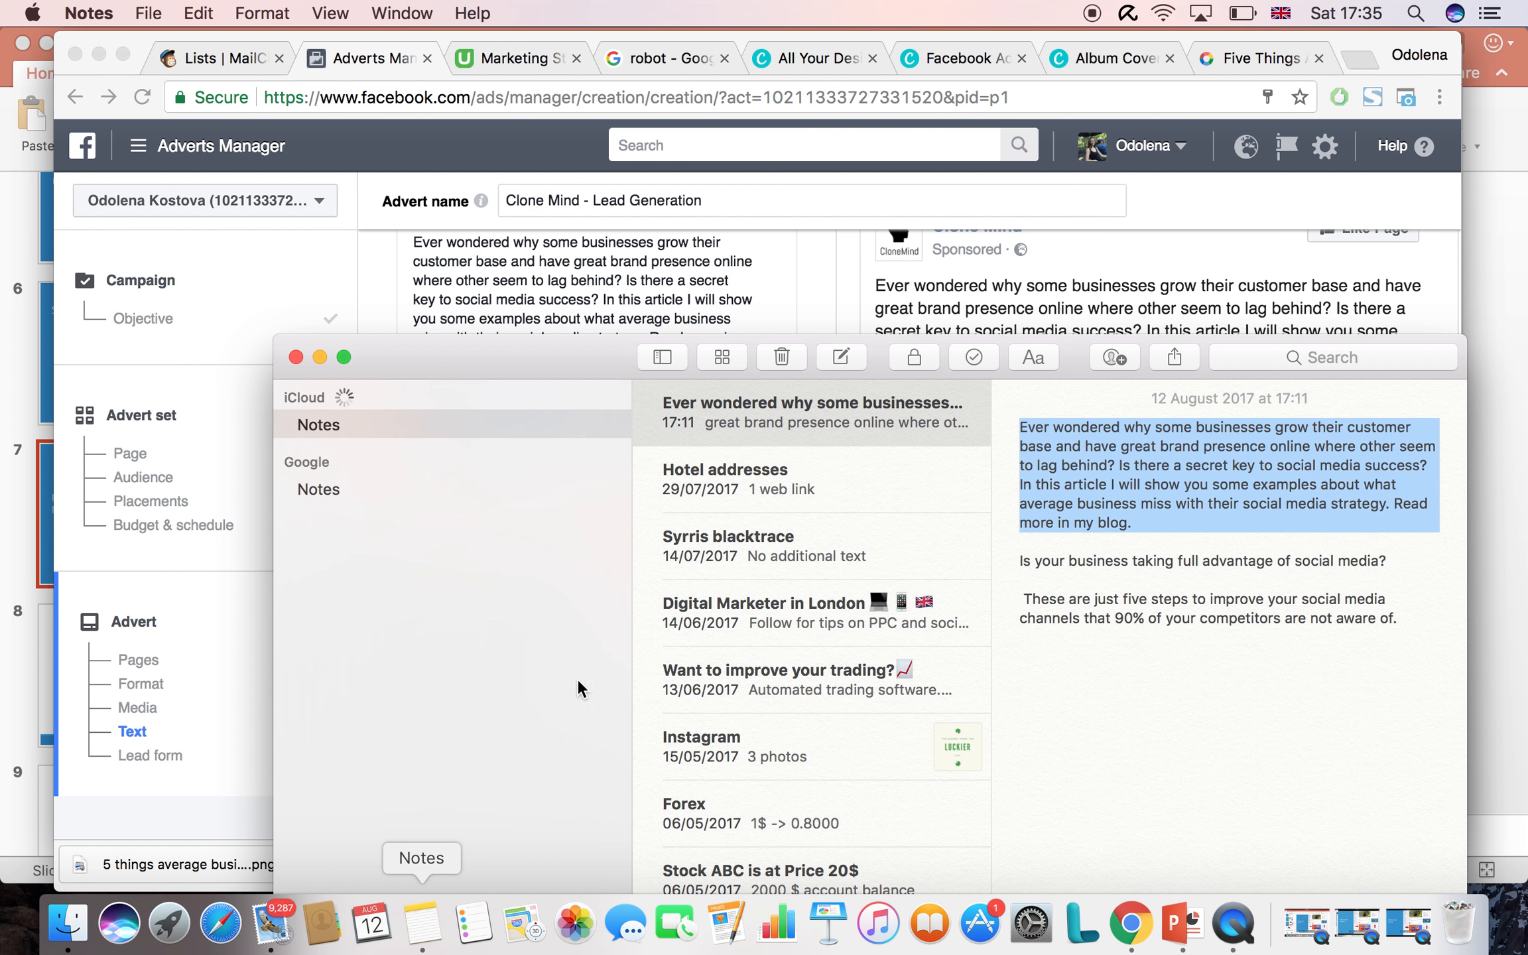
left_click_drag(1398, 566, 1021, 563)
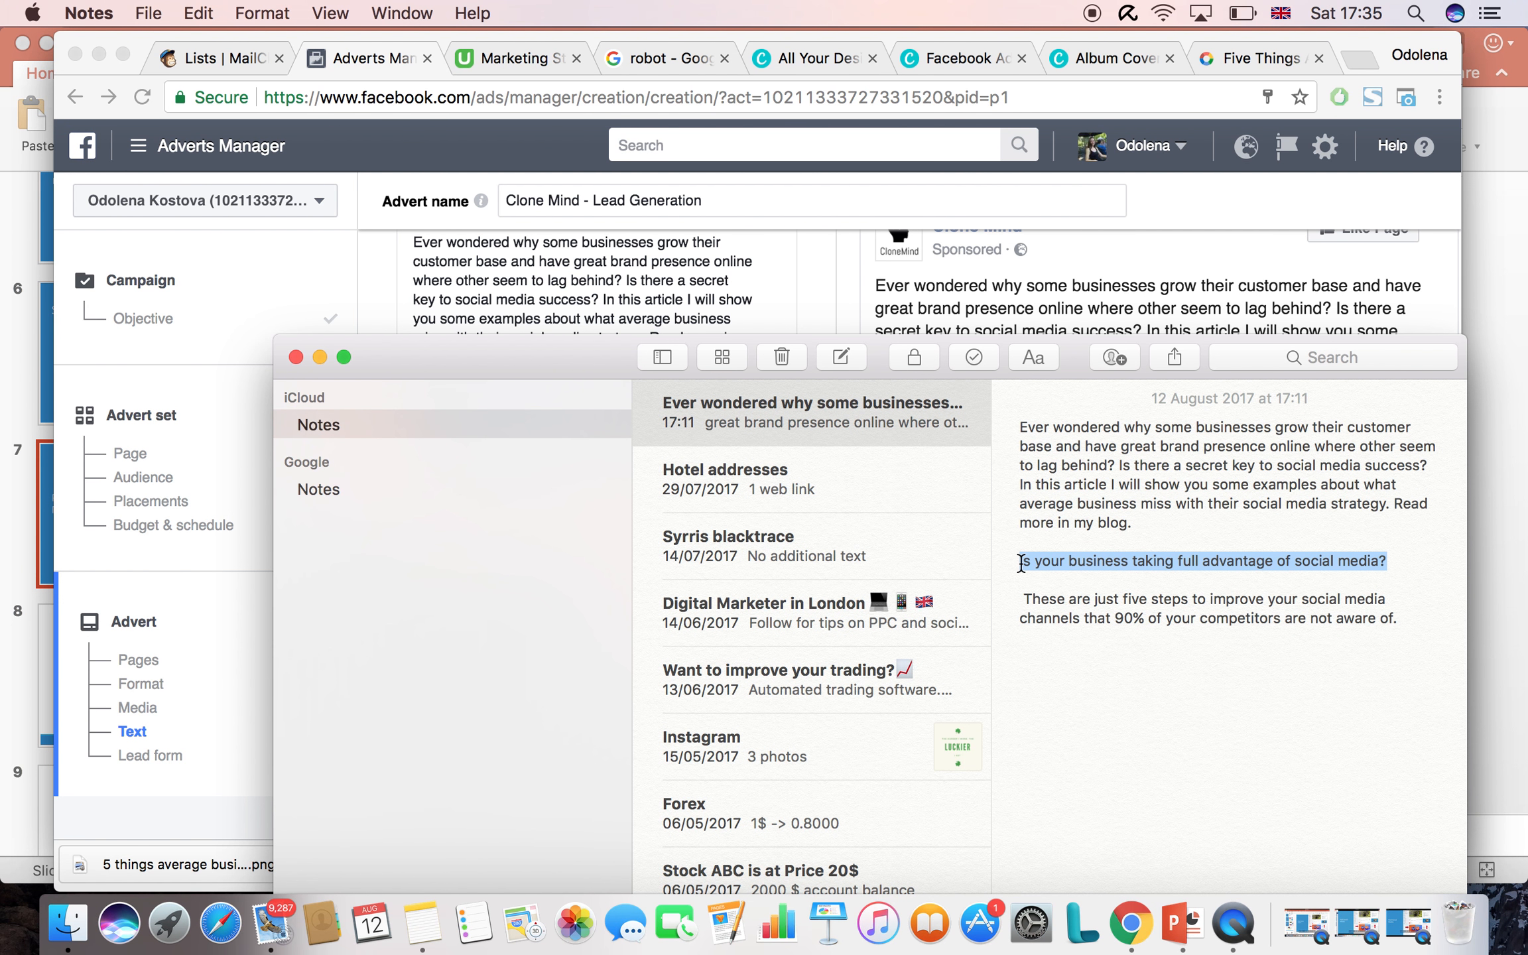
left_click(319, 357)
left_click(433, 557)
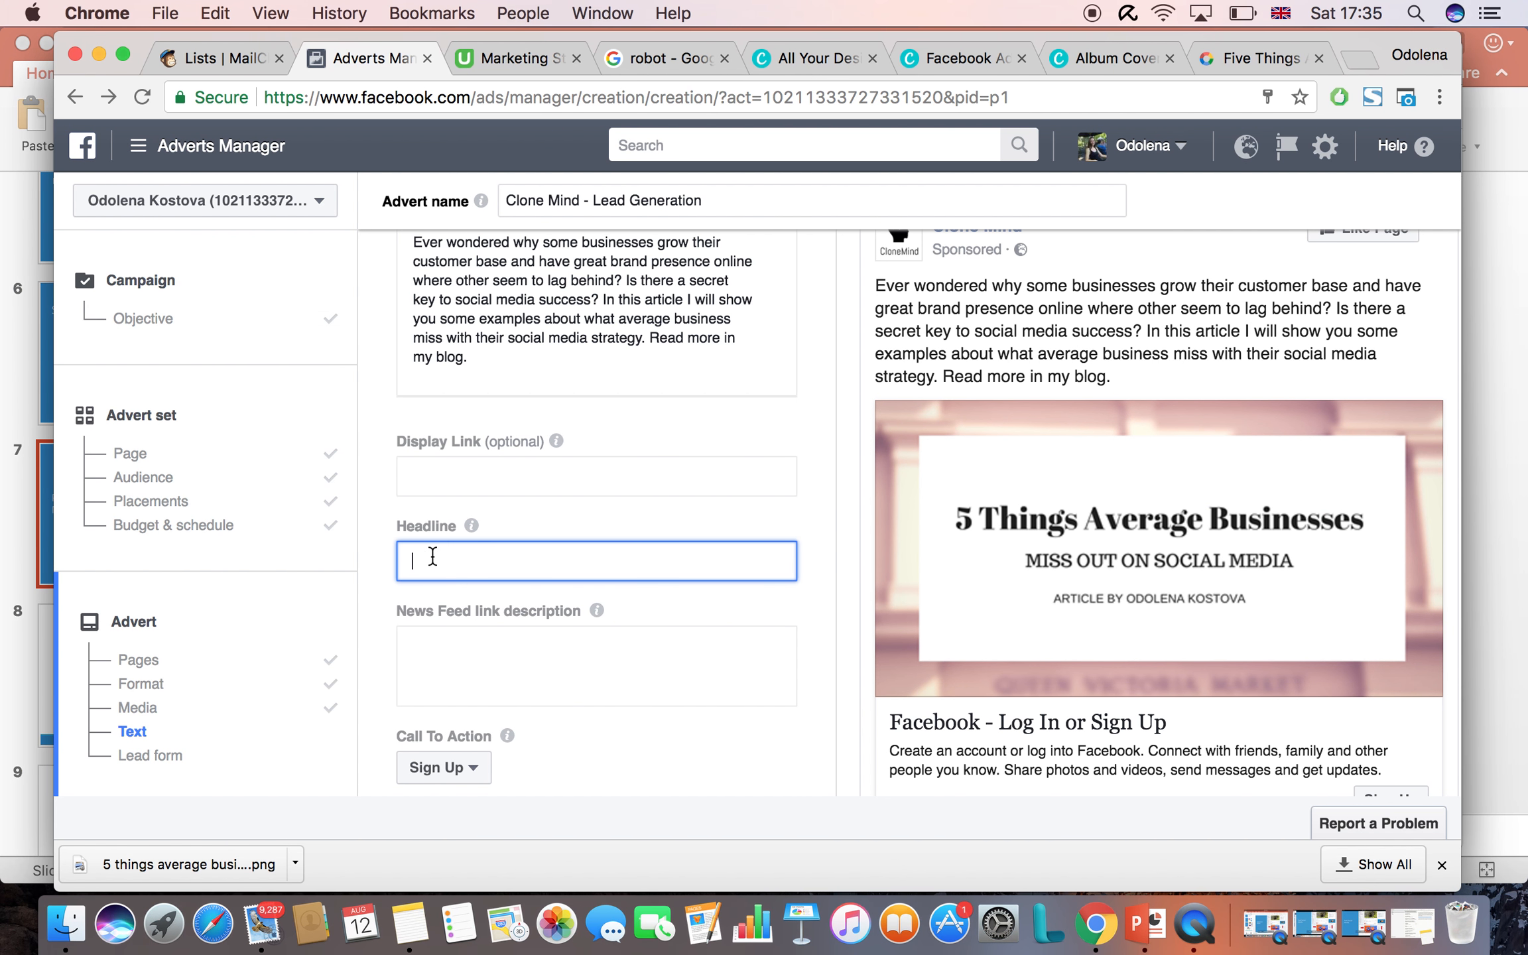
type("v")
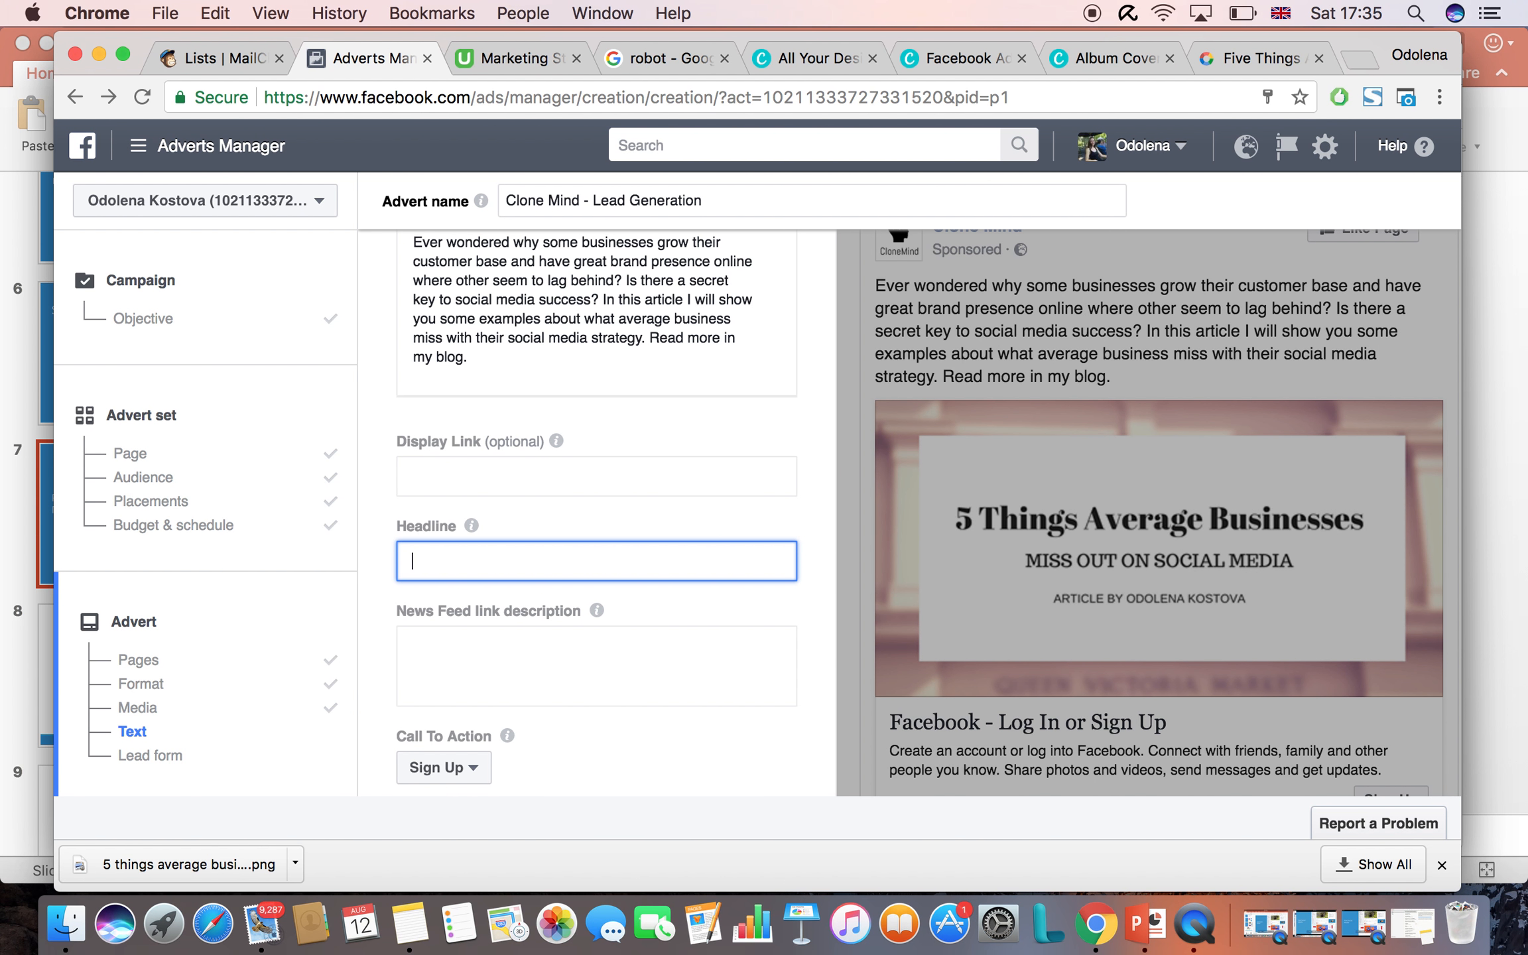
key("super+v")
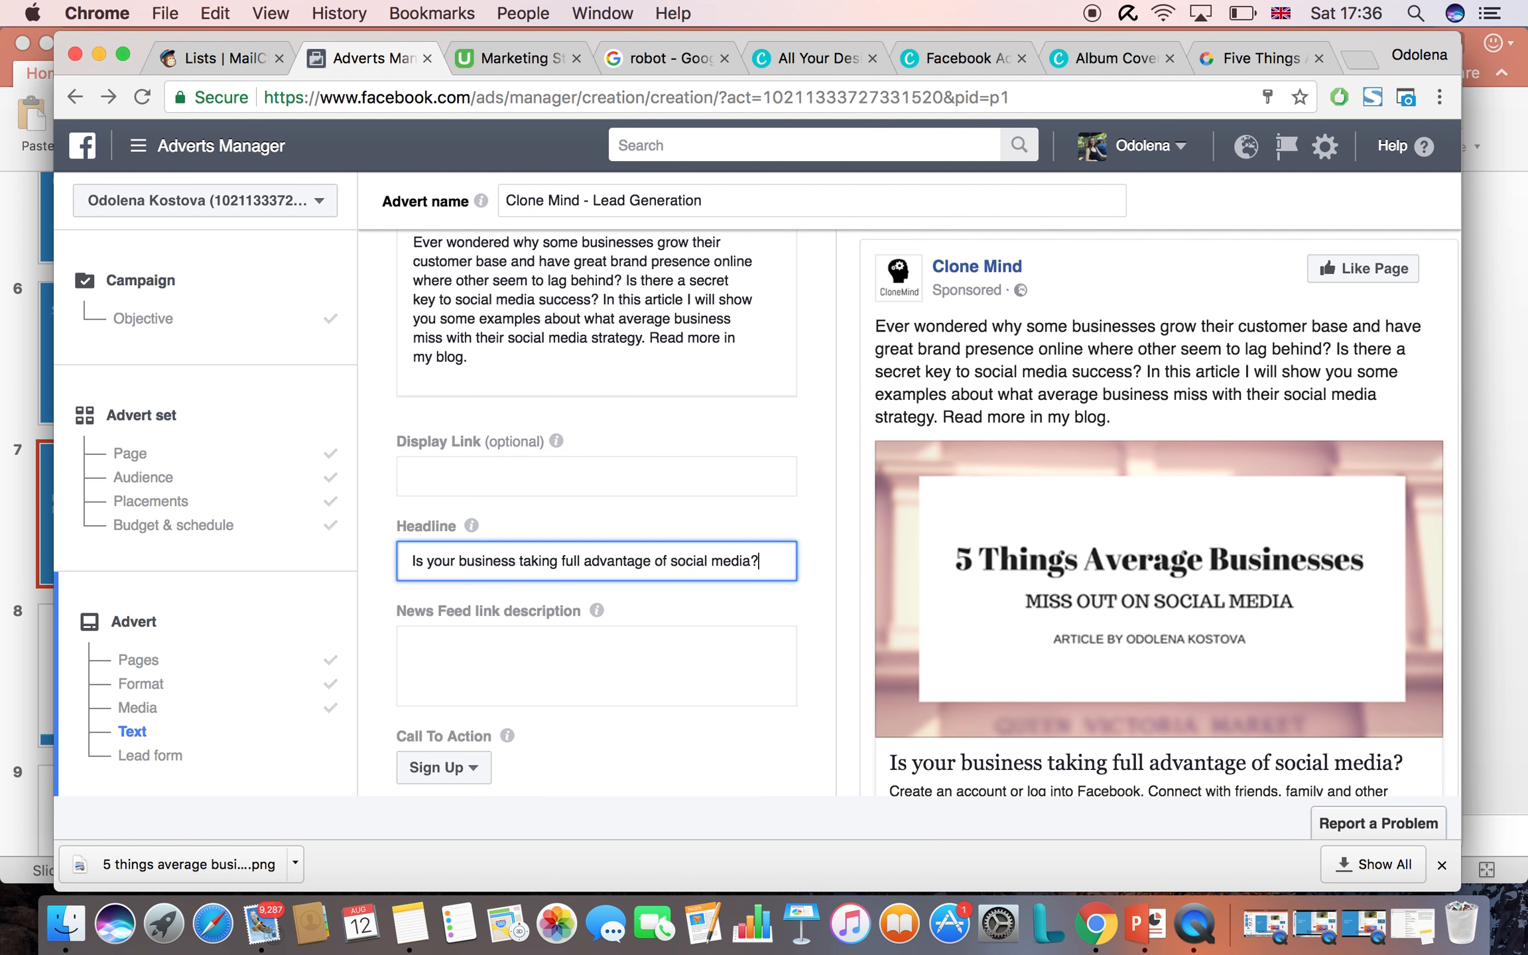
Check the headline in the preview and copy the note's last sentence, starting "These are just five steps", from Notes into the News Feed link description
mouse_move(1340, 642)
scroll(566, 686, "down", 4)
mouse_move(1136, 633)
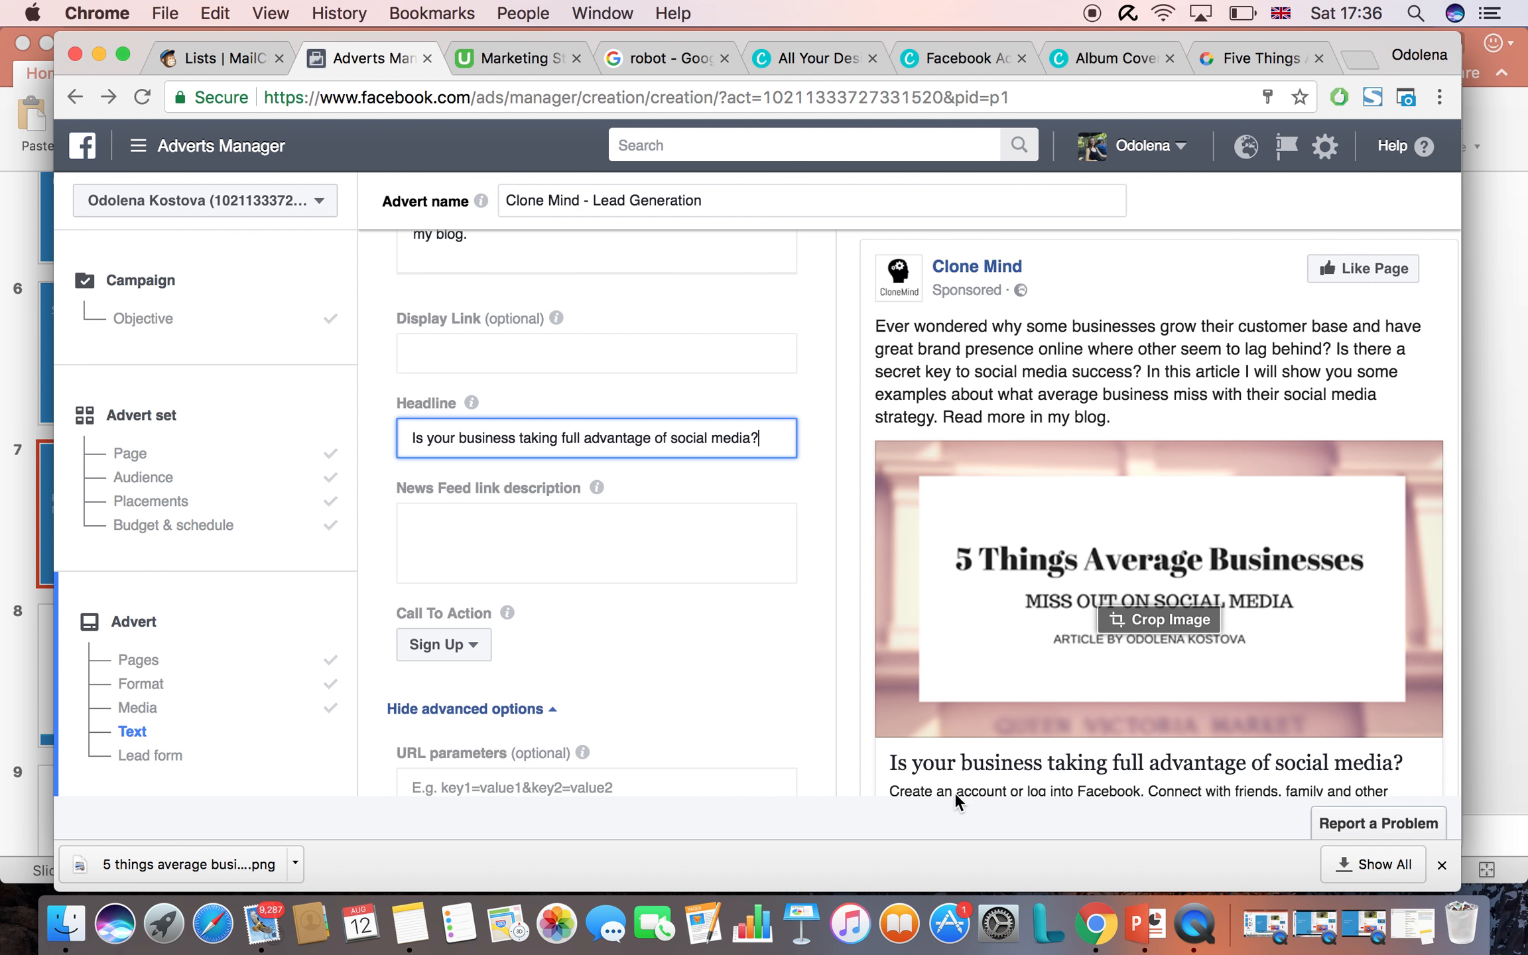
scroll(945, 760, "down", 2)
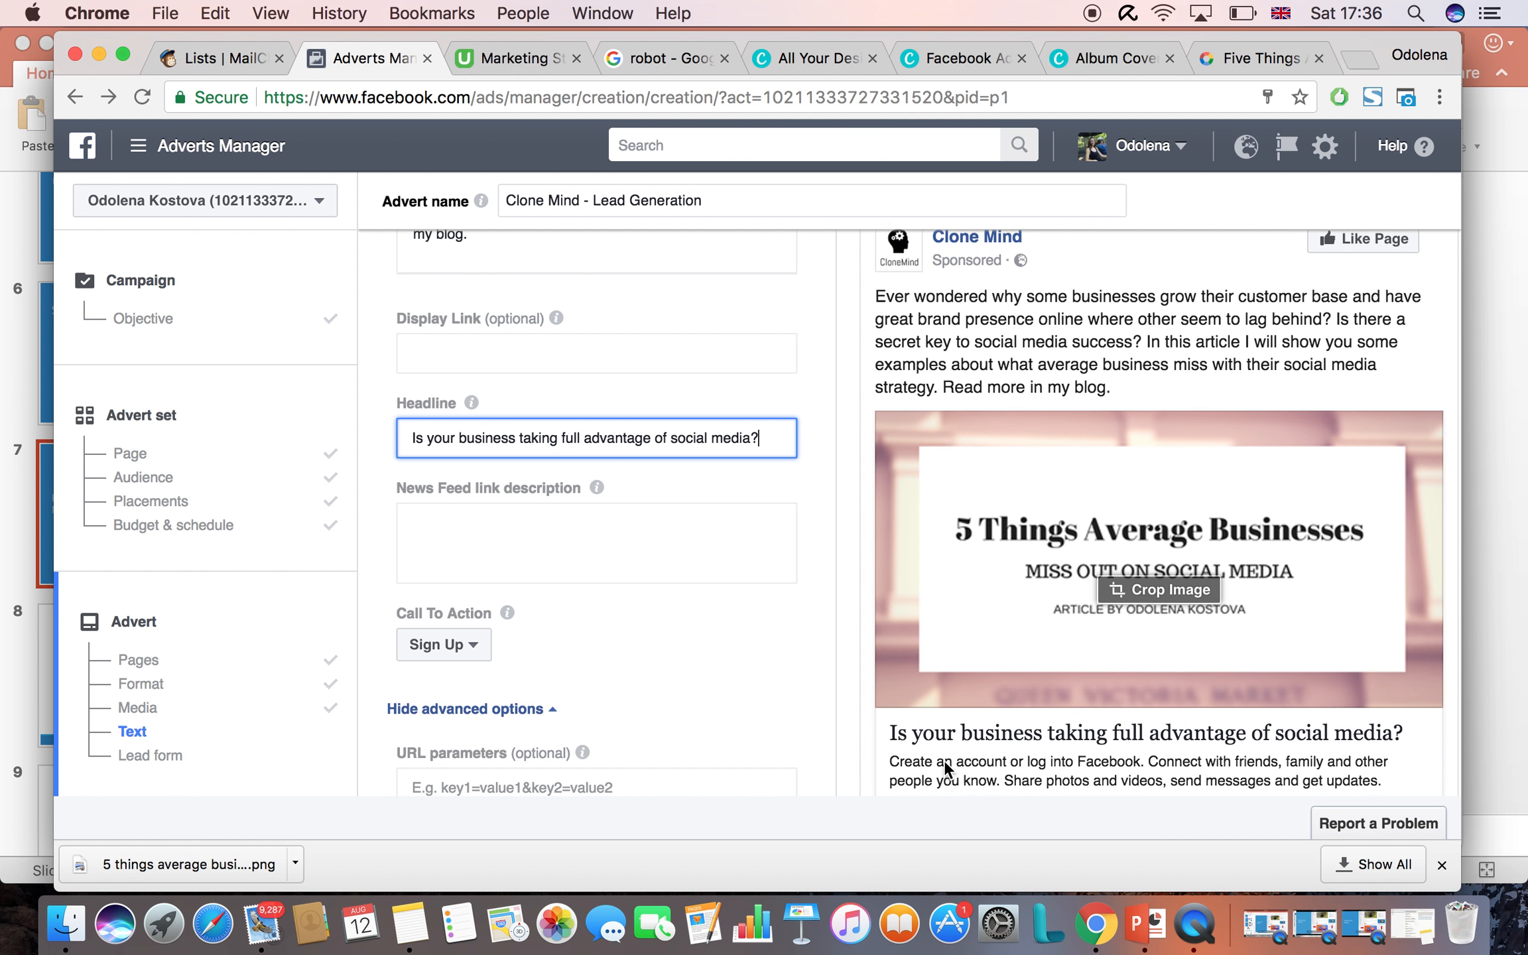
scroll(944, 760, "down", 1)
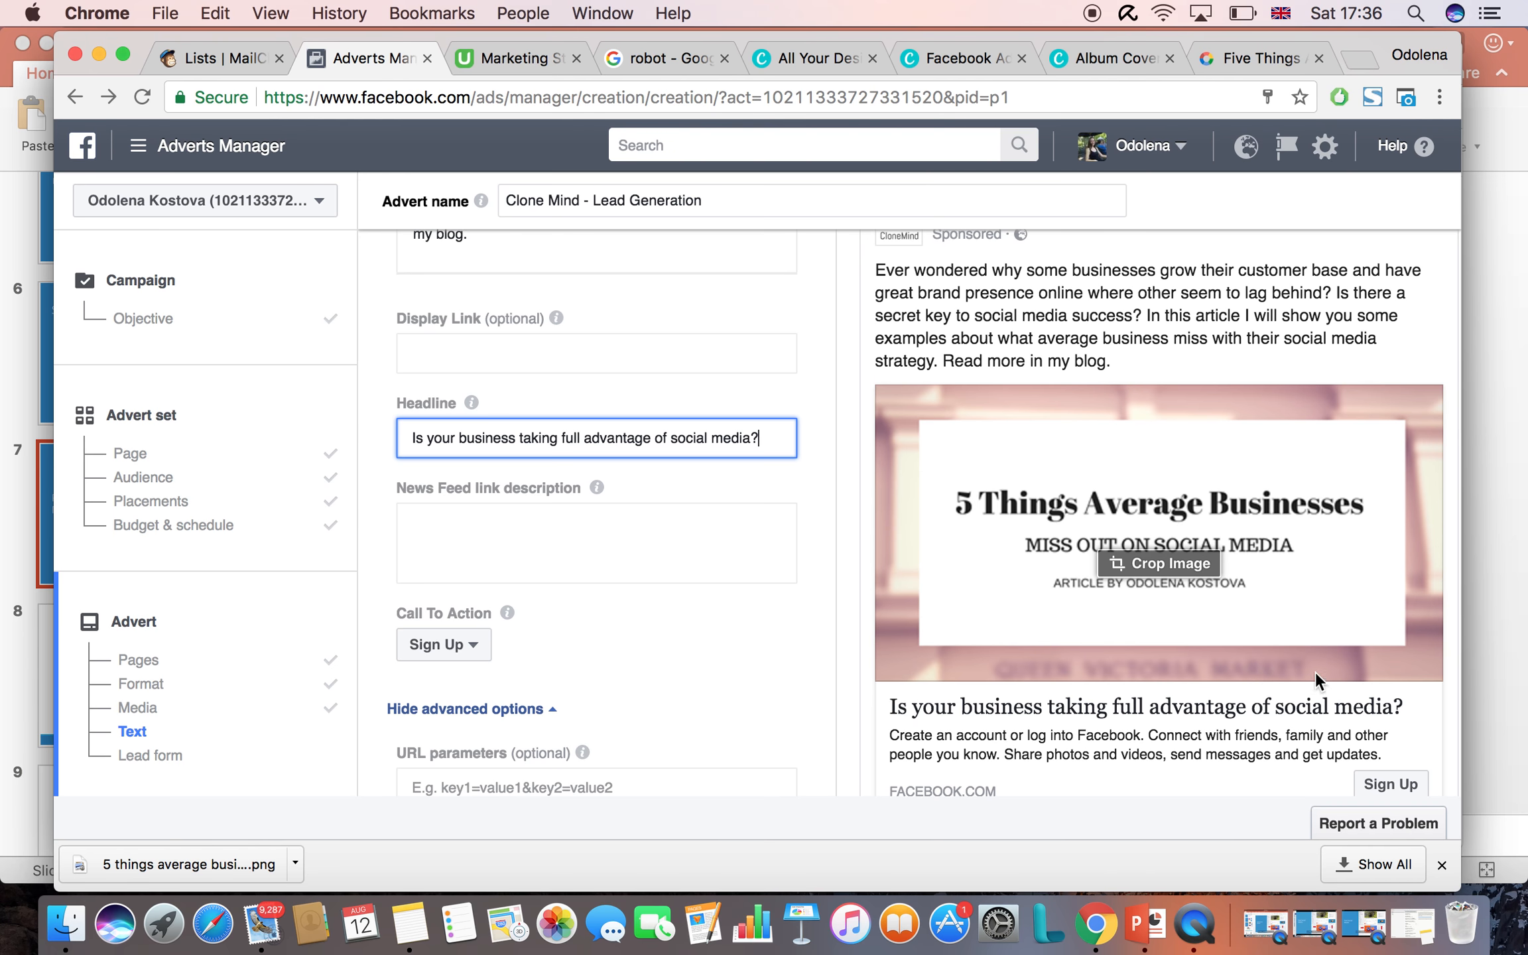
scroll(924, 653, "down", 1)
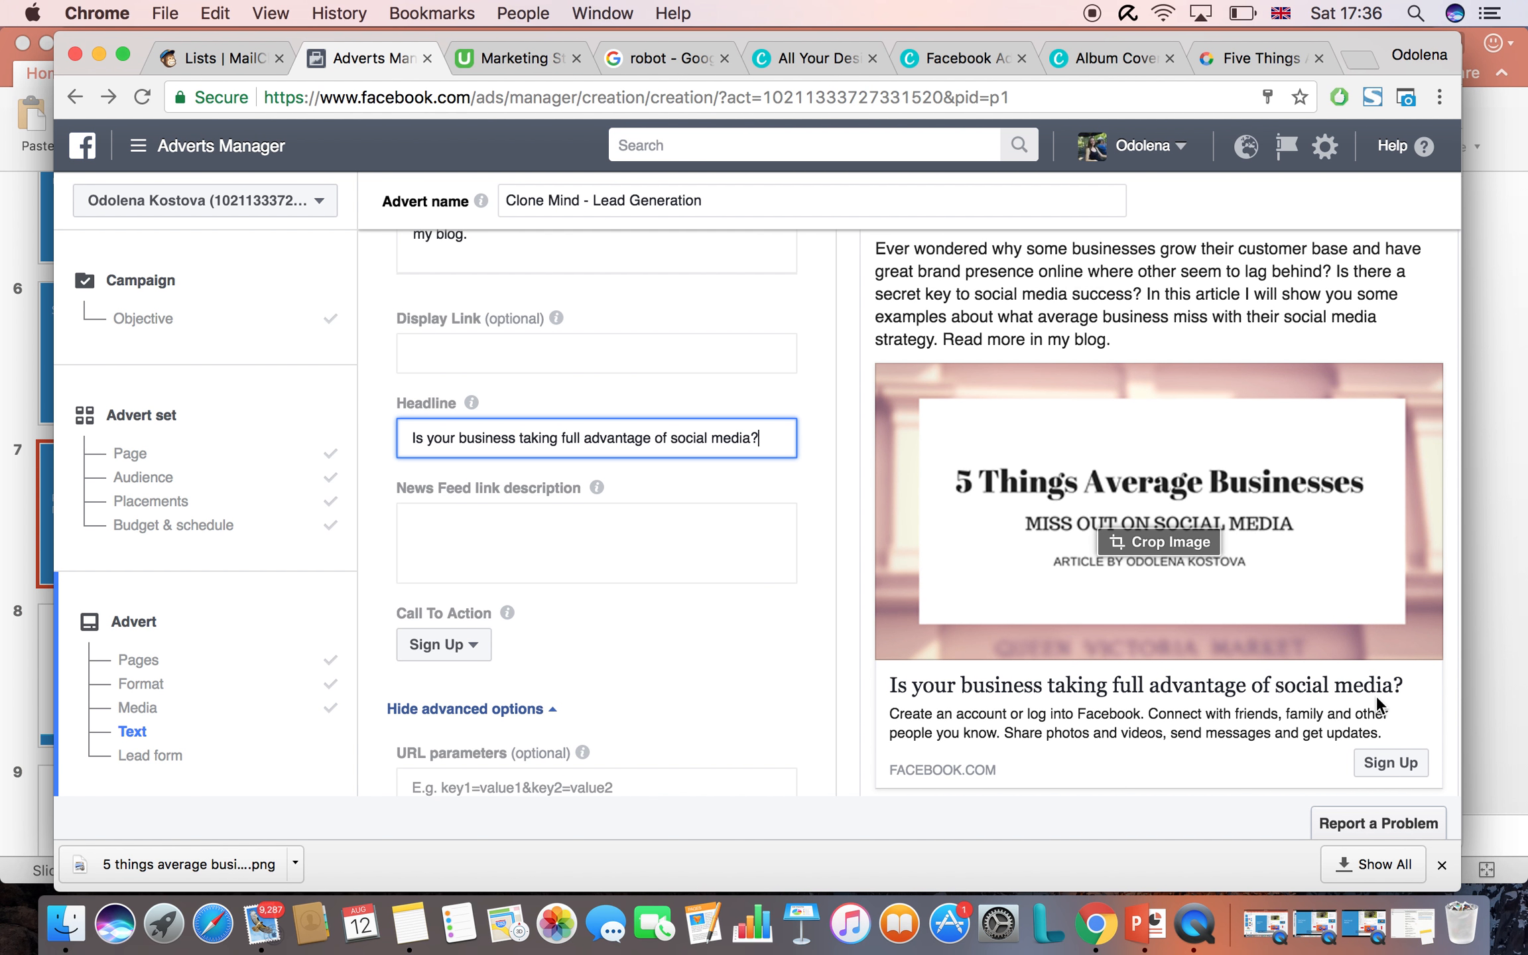
left_click(438, 542)
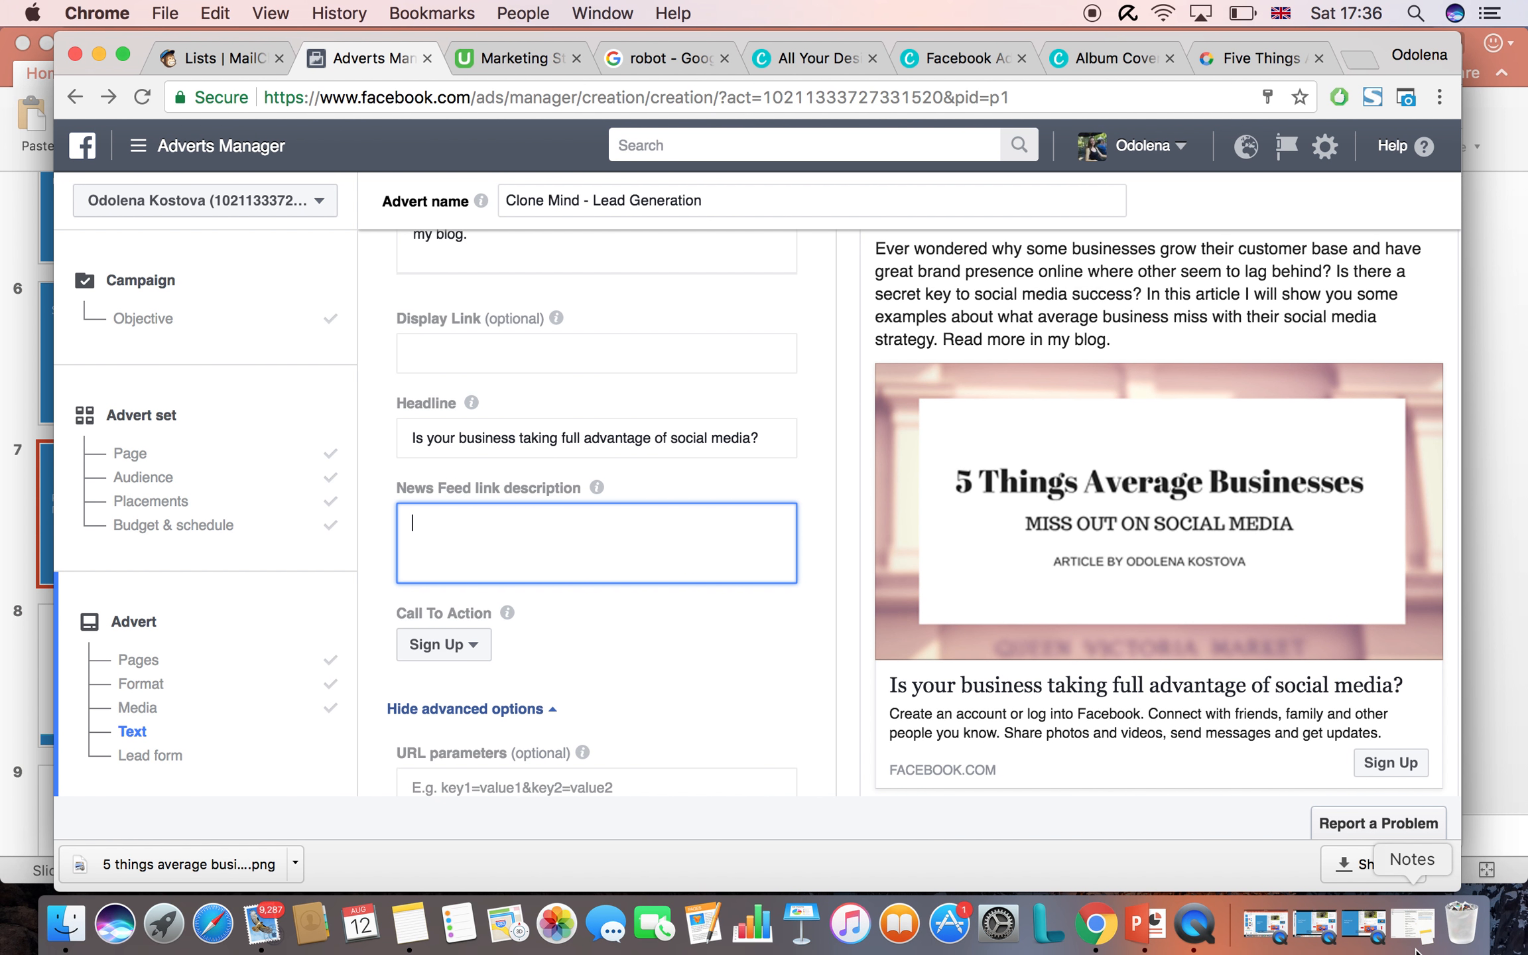
left_click(410, 923)
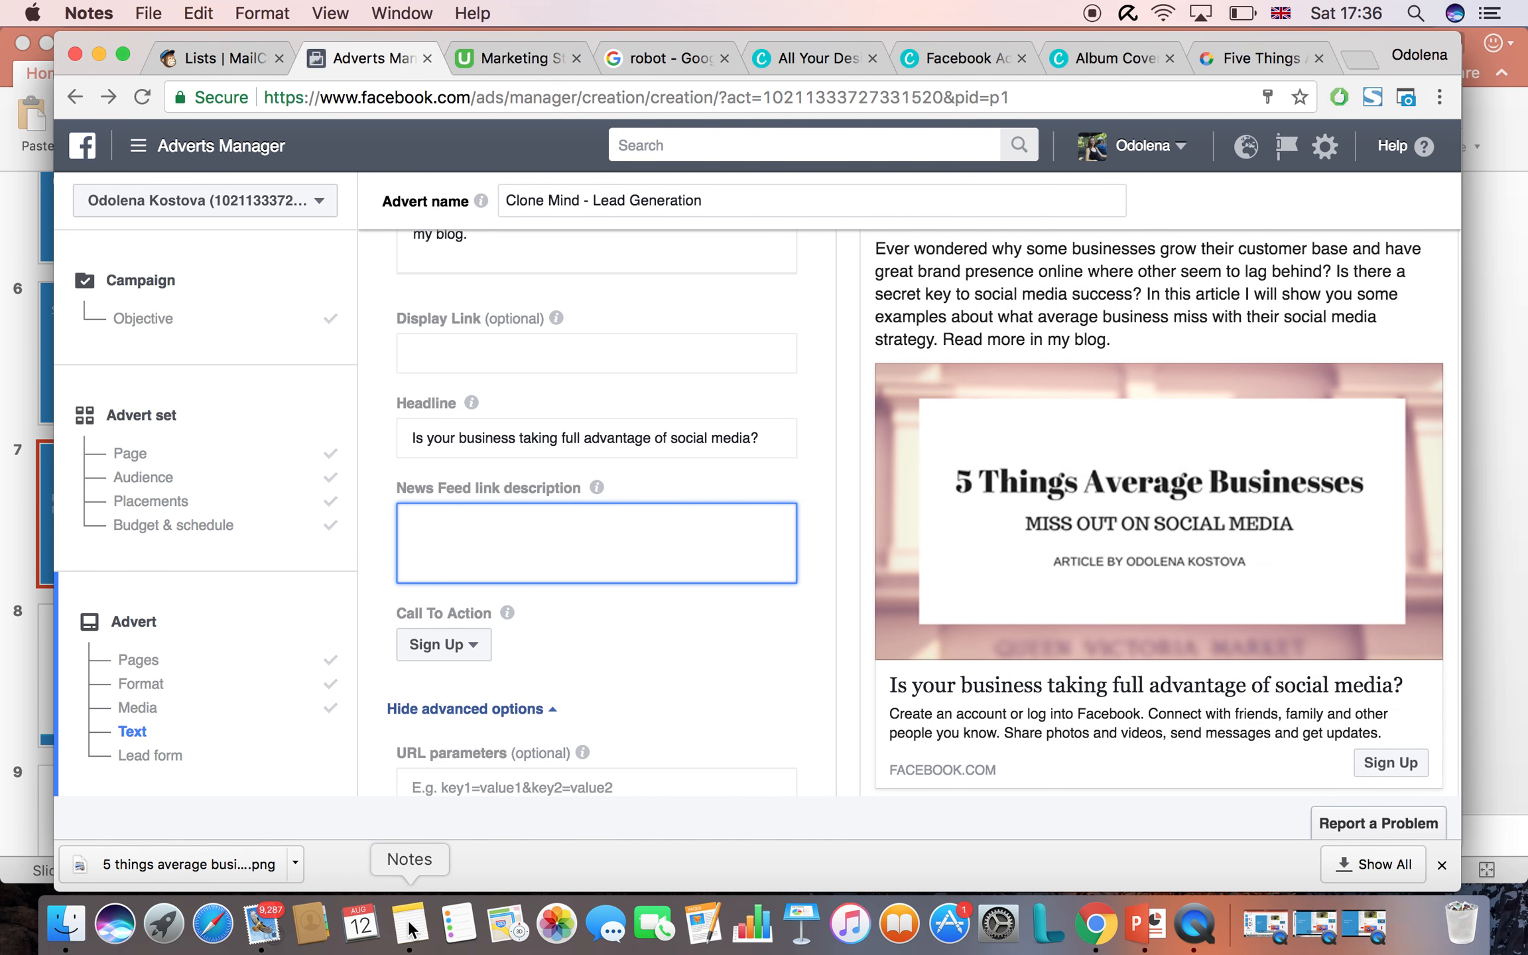
left_click_drag(1019, 596, 1322, 655)
key("super+c")
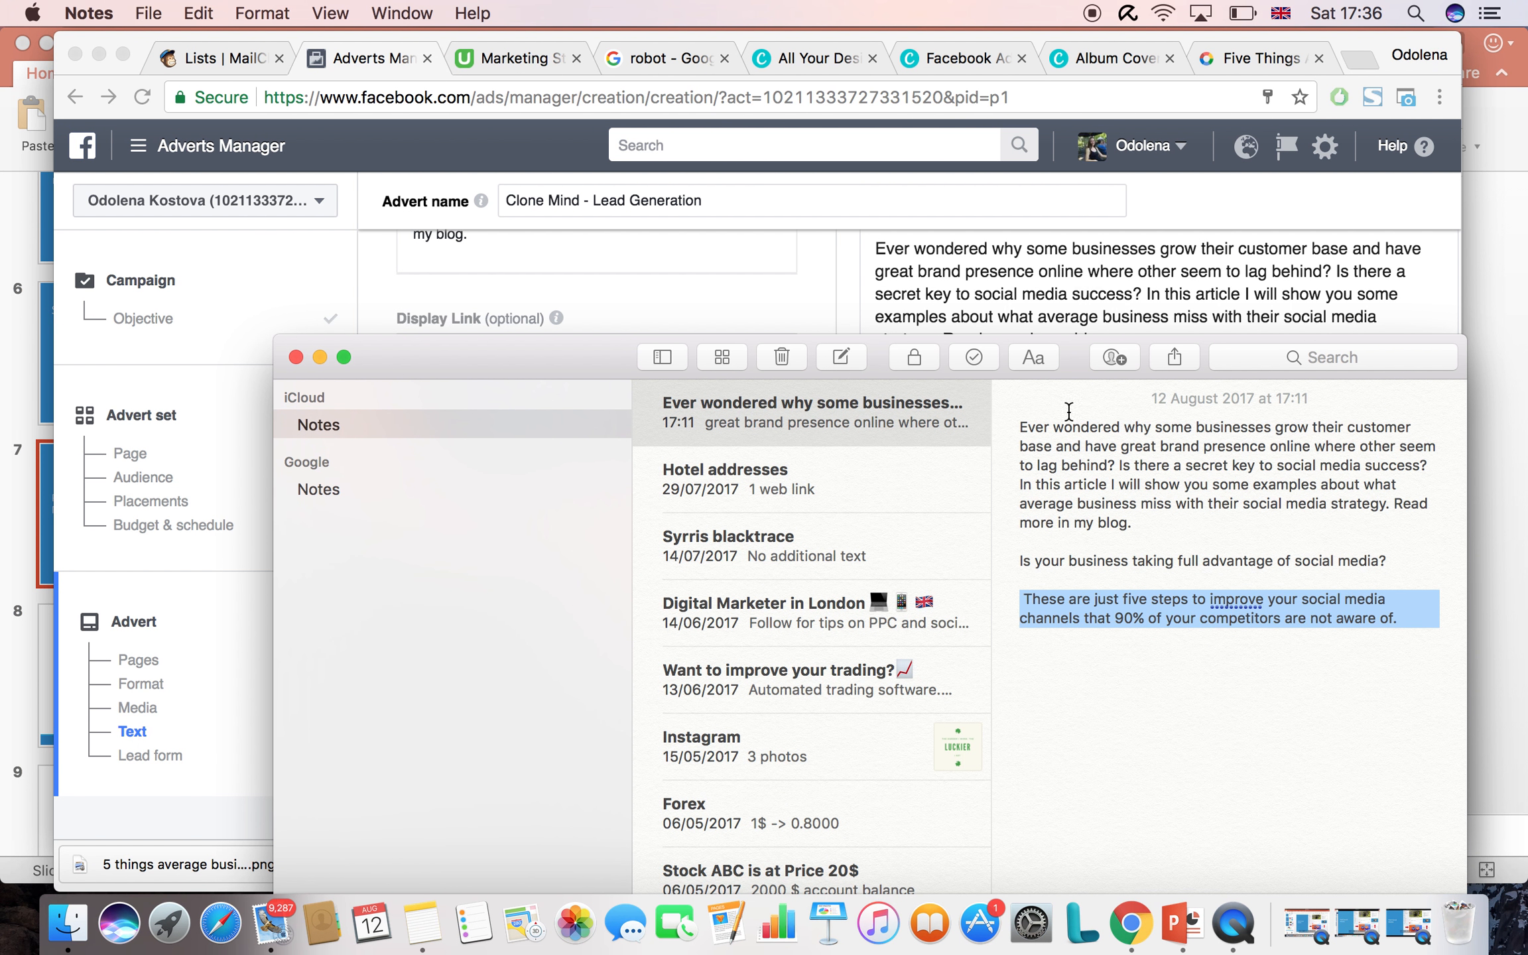
left_click(827, 319)
left_click(596, 540)
key("super+v")
View the completed advert in every placement preview from Desktop News Feed through to Instagram feed and back again
scroll(823, 530, "down", 2)
left_click(1452, 312)
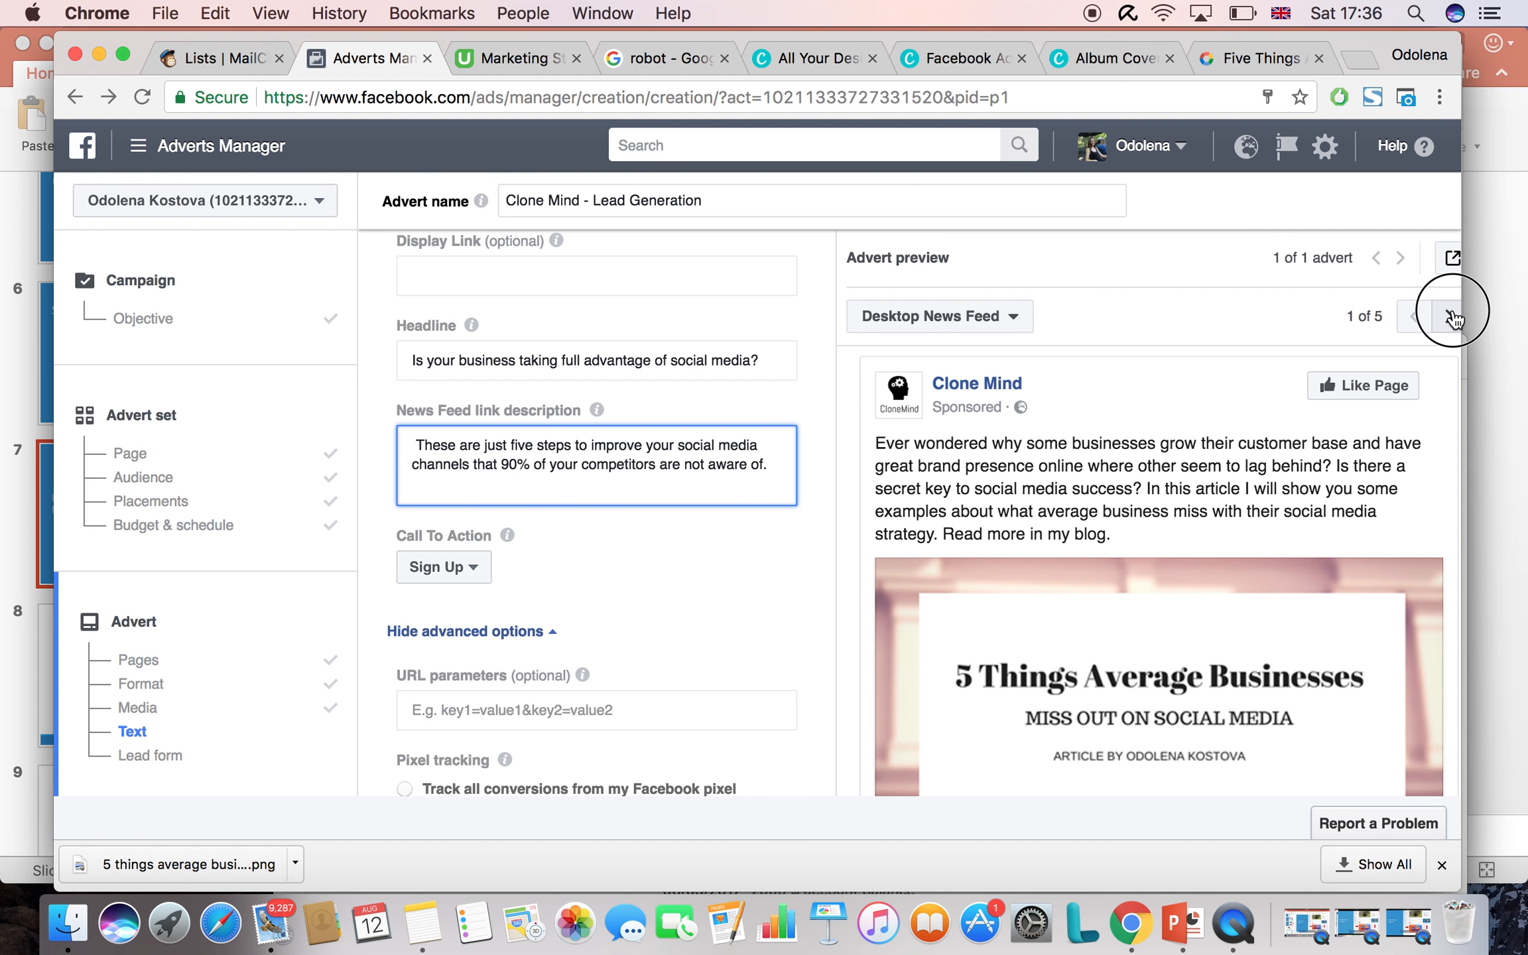
scroll(1309, 553, "down", 1)
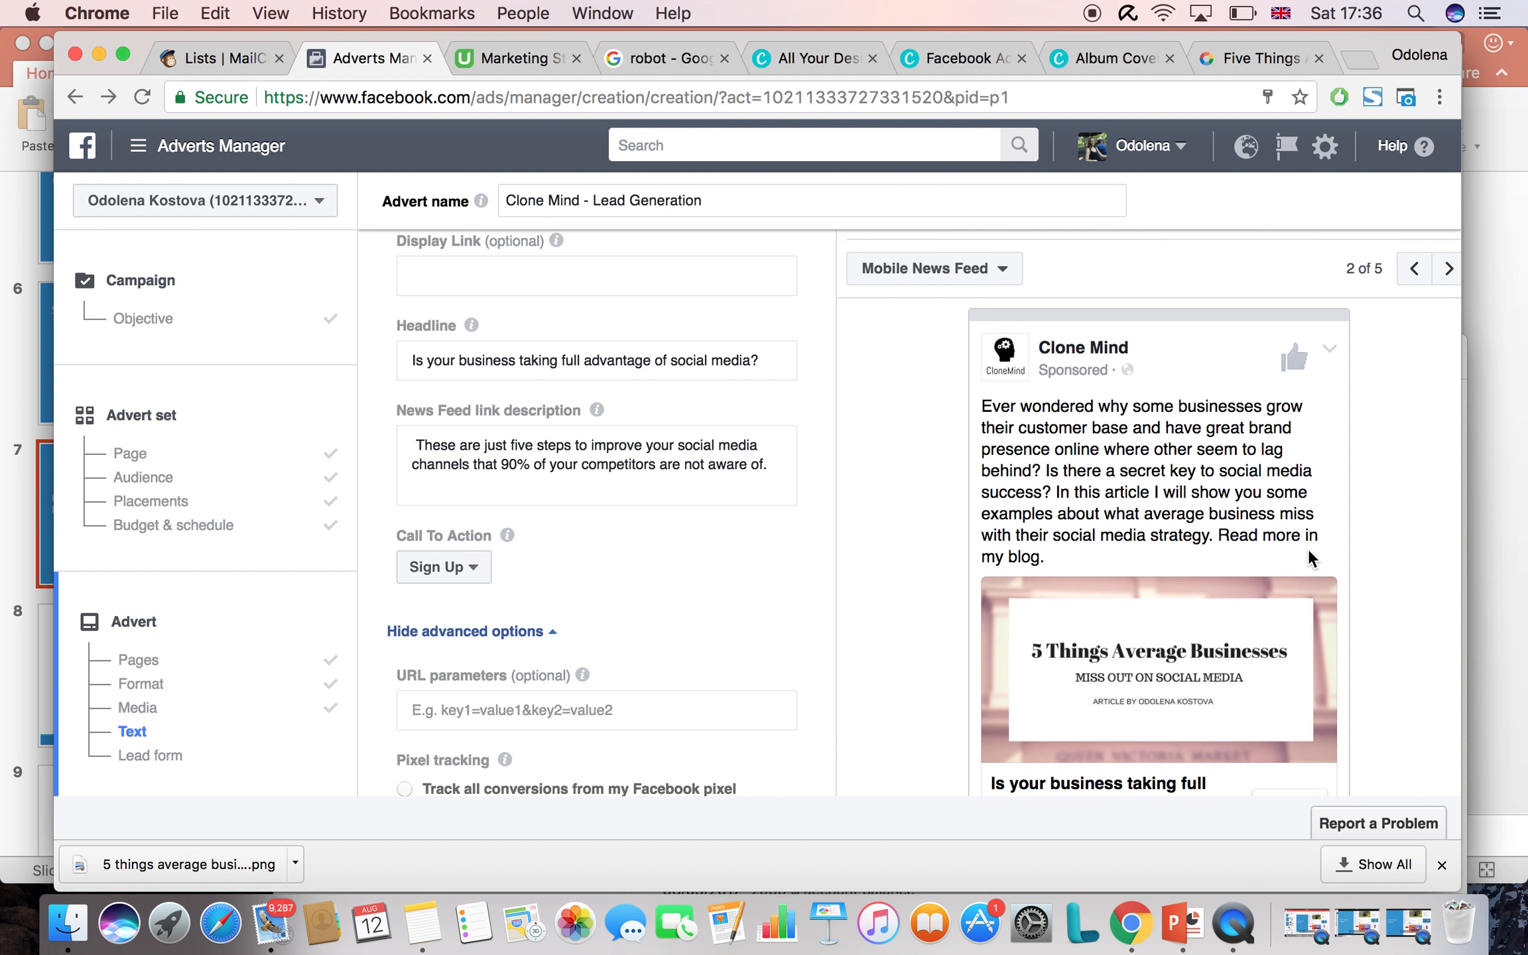
scroll(1308, 551, "down", 1)
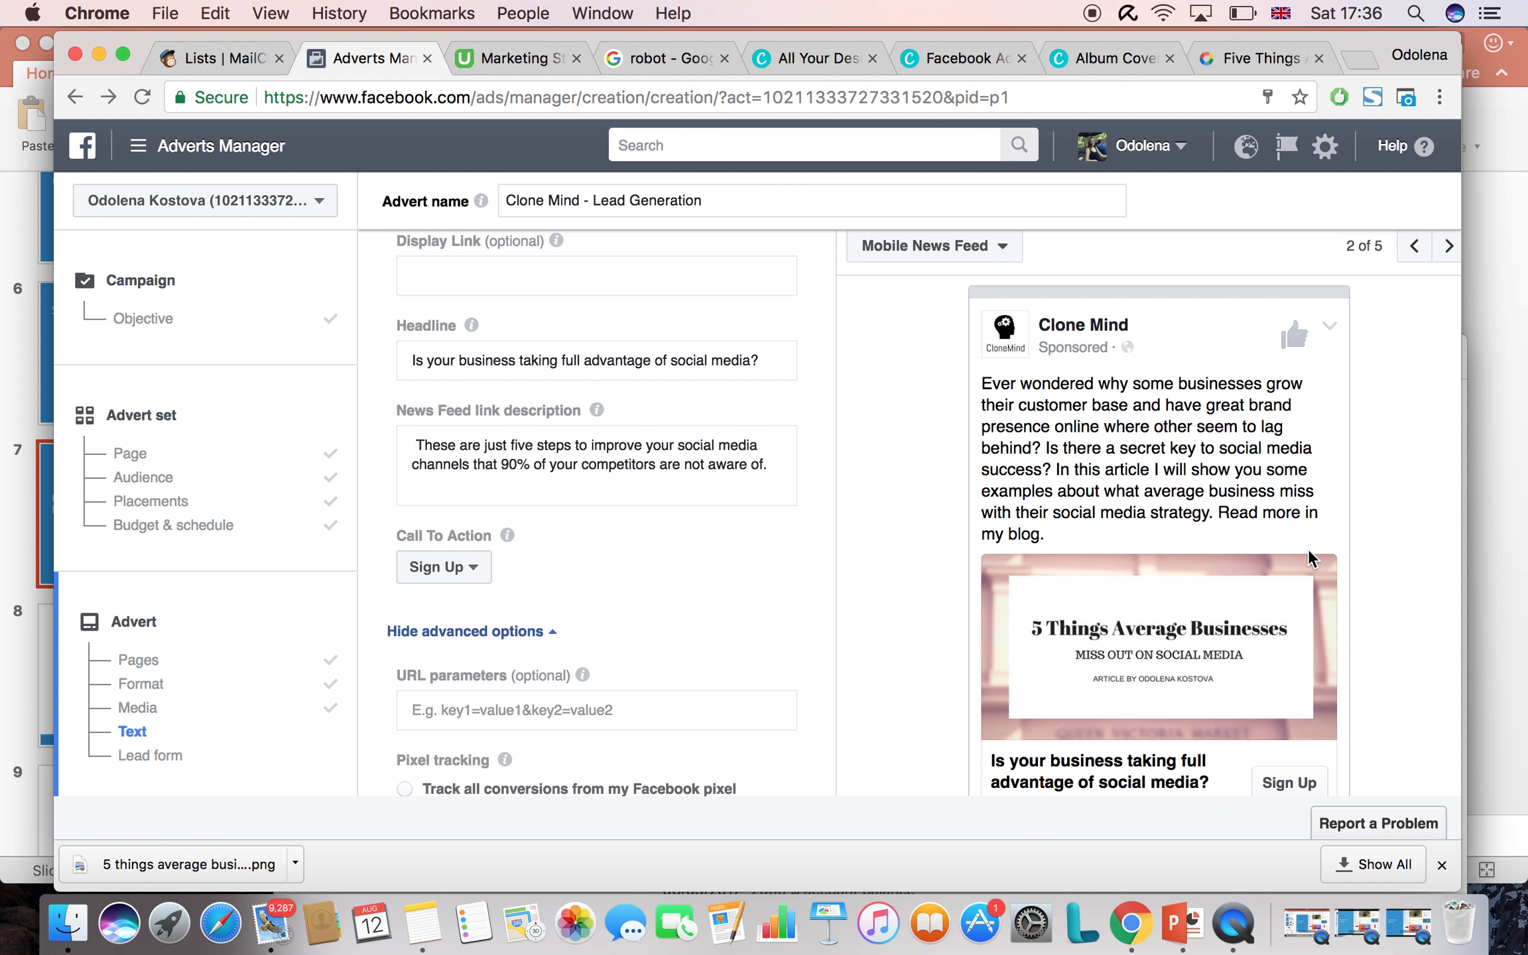
left_click(1449, 246)
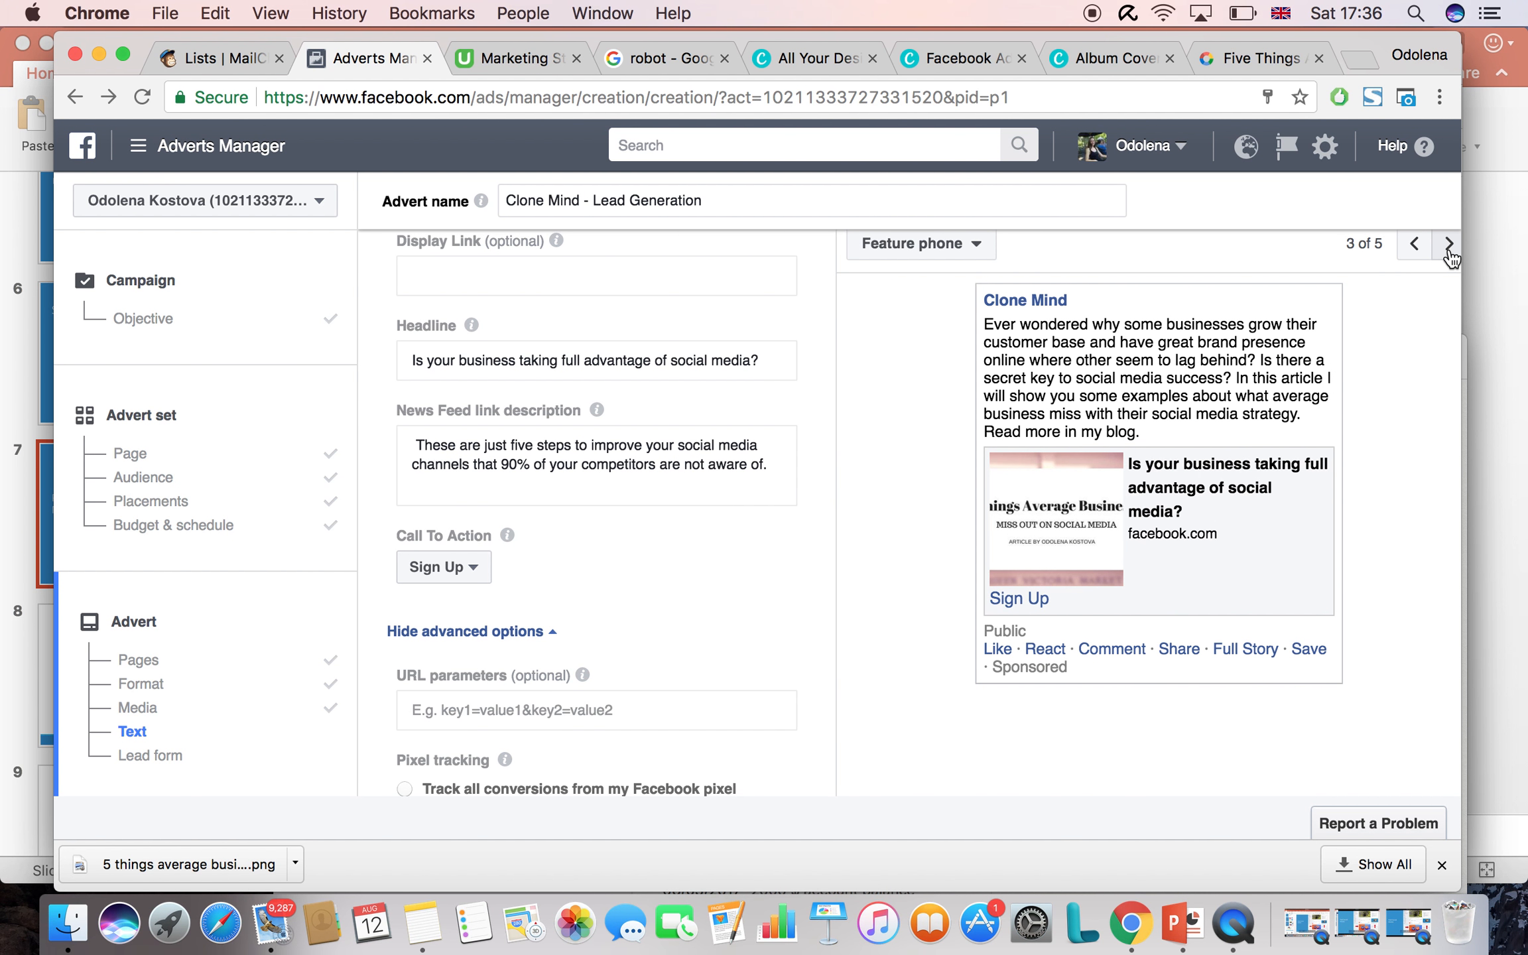
left_click(1450, 245)
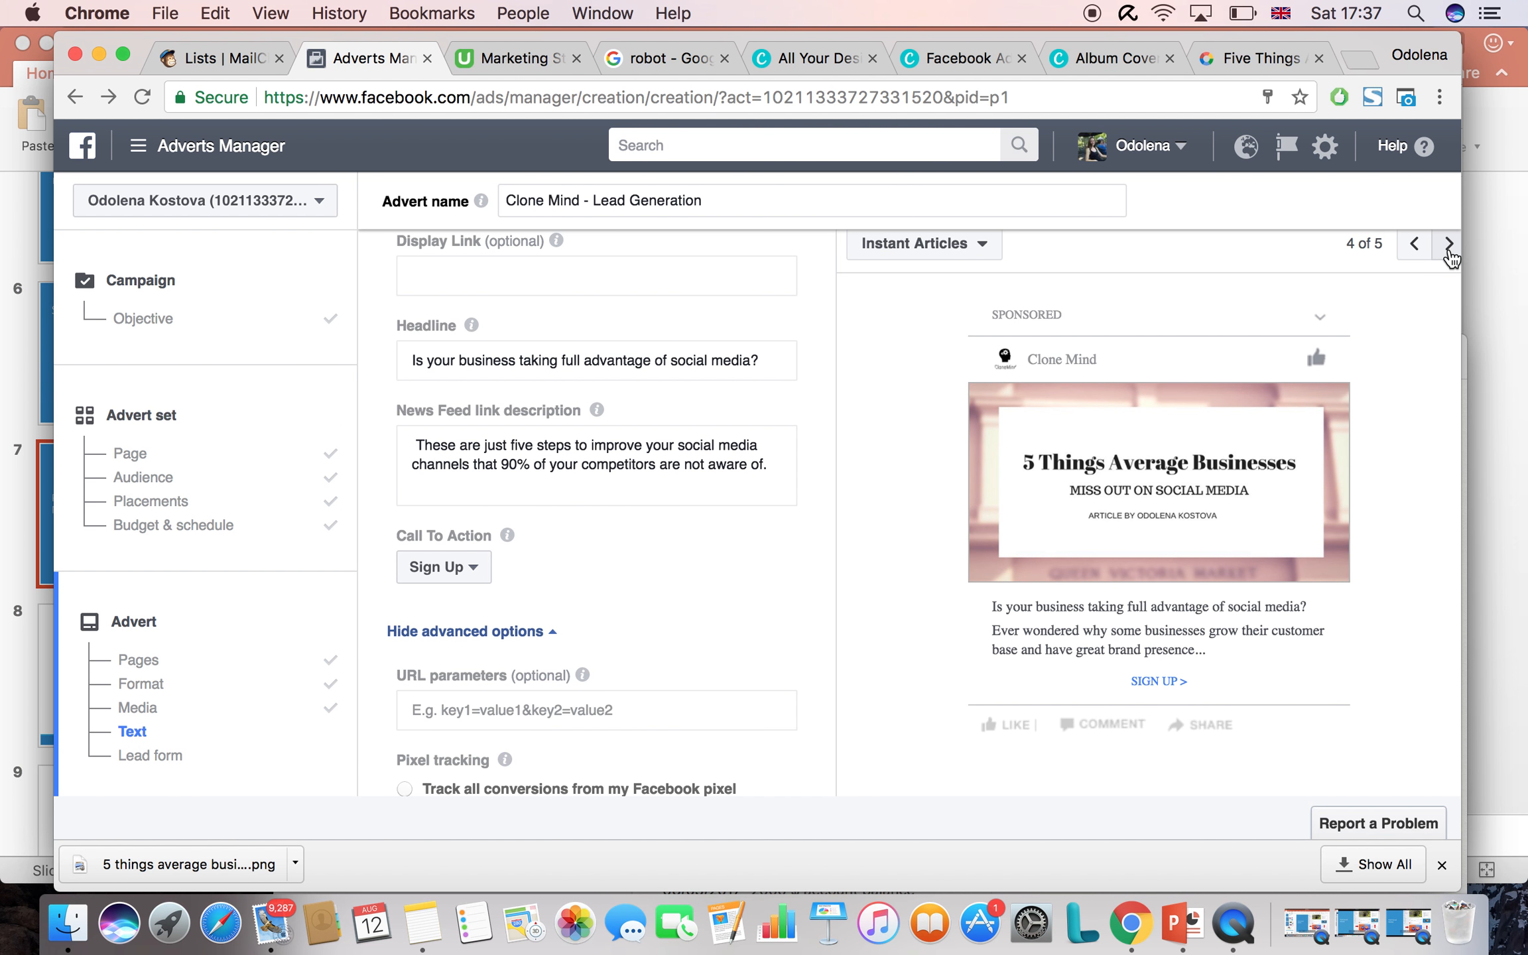
left_click(1449, 246)
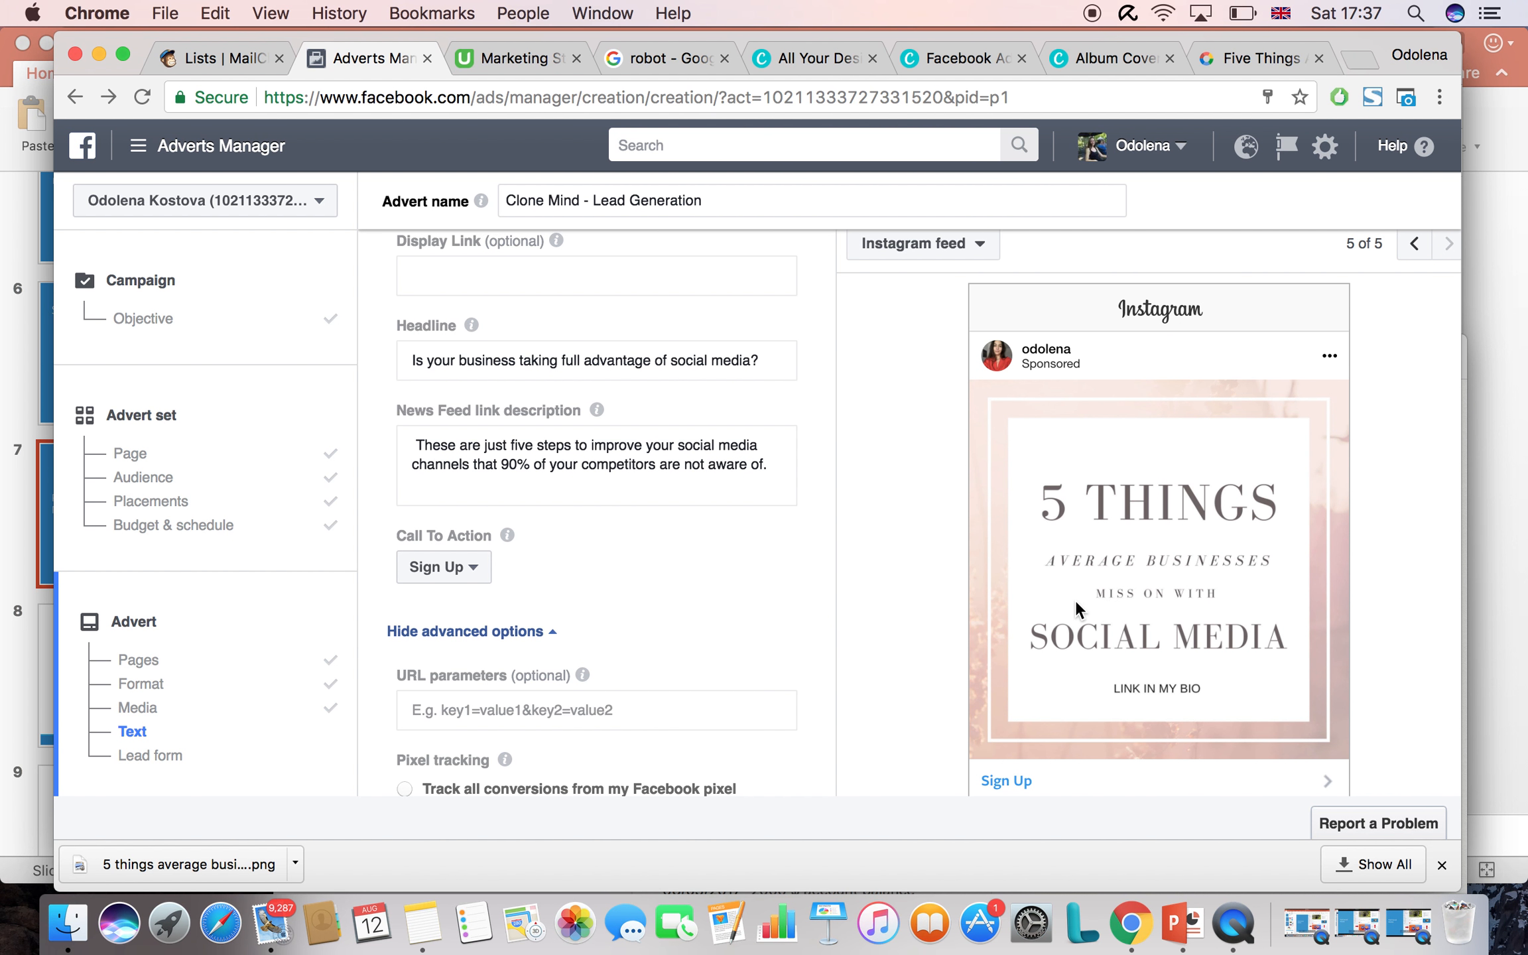
scroll(867, 556, "down", 3)
scroll(866, 556, "up", 4)
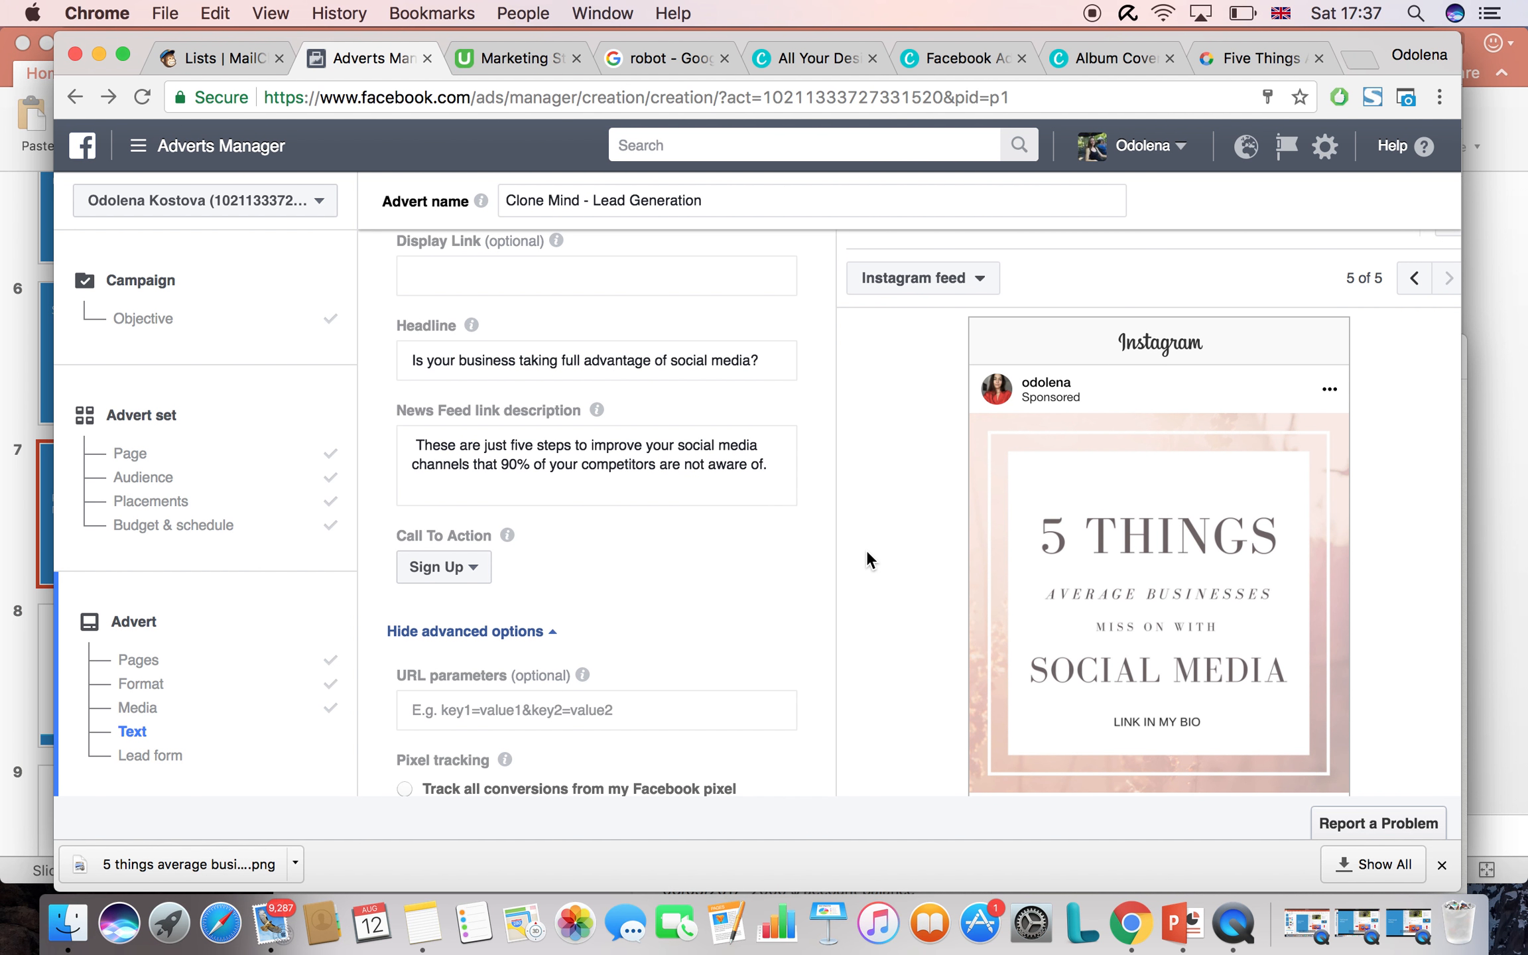
left_click(1412, 291)
left_click(1411, 290)
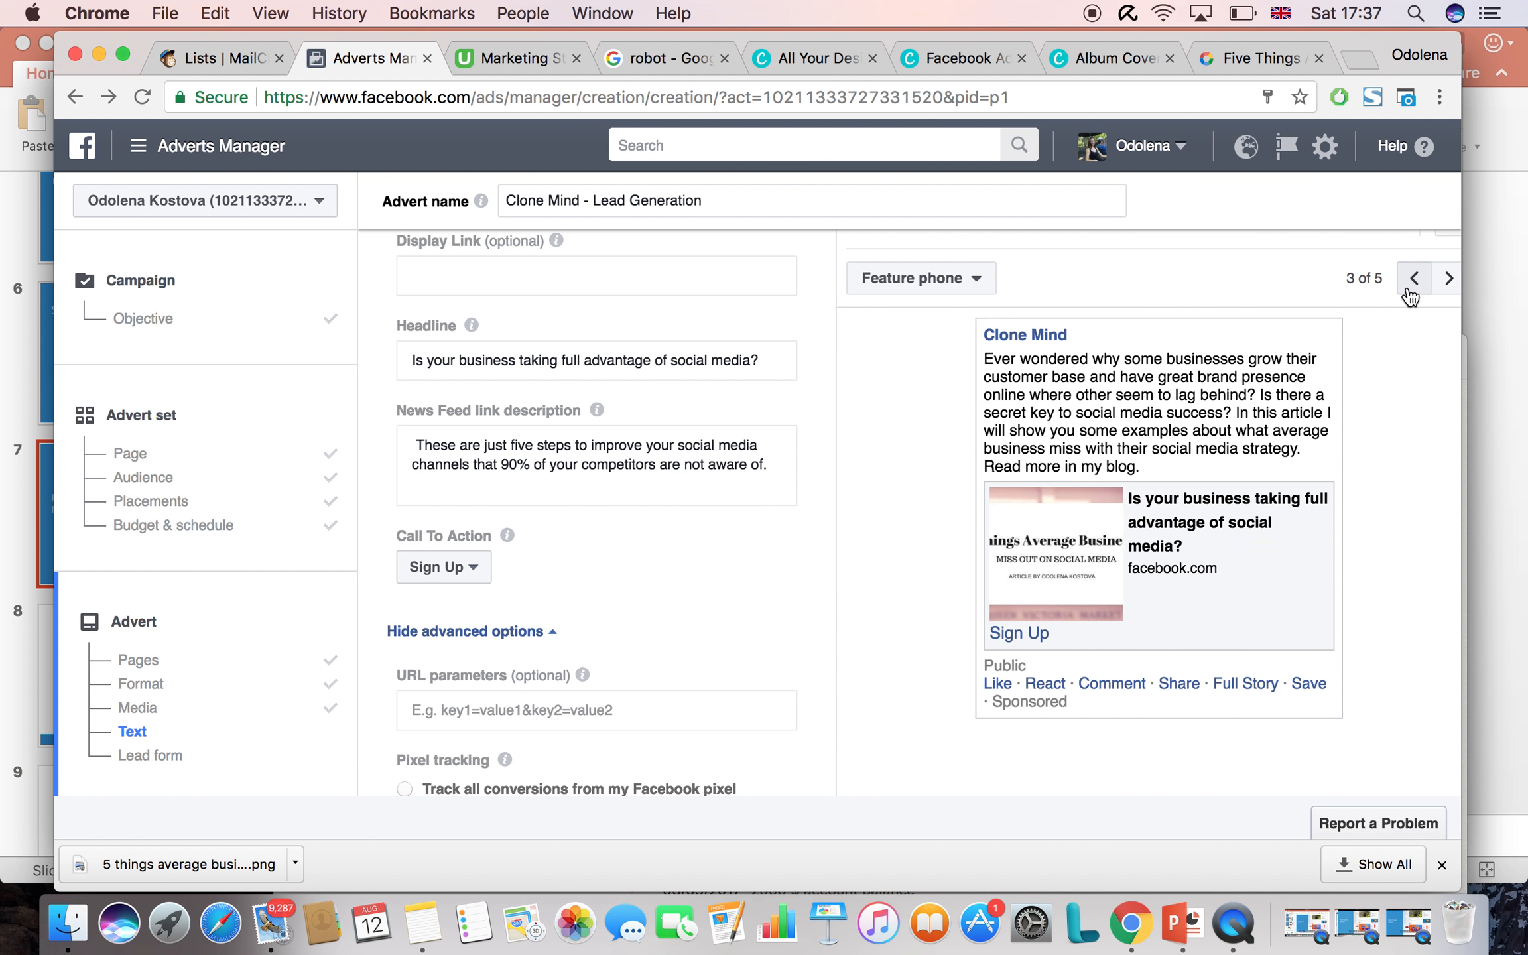
left_click(1409, 289)
left_click(1409, 289)
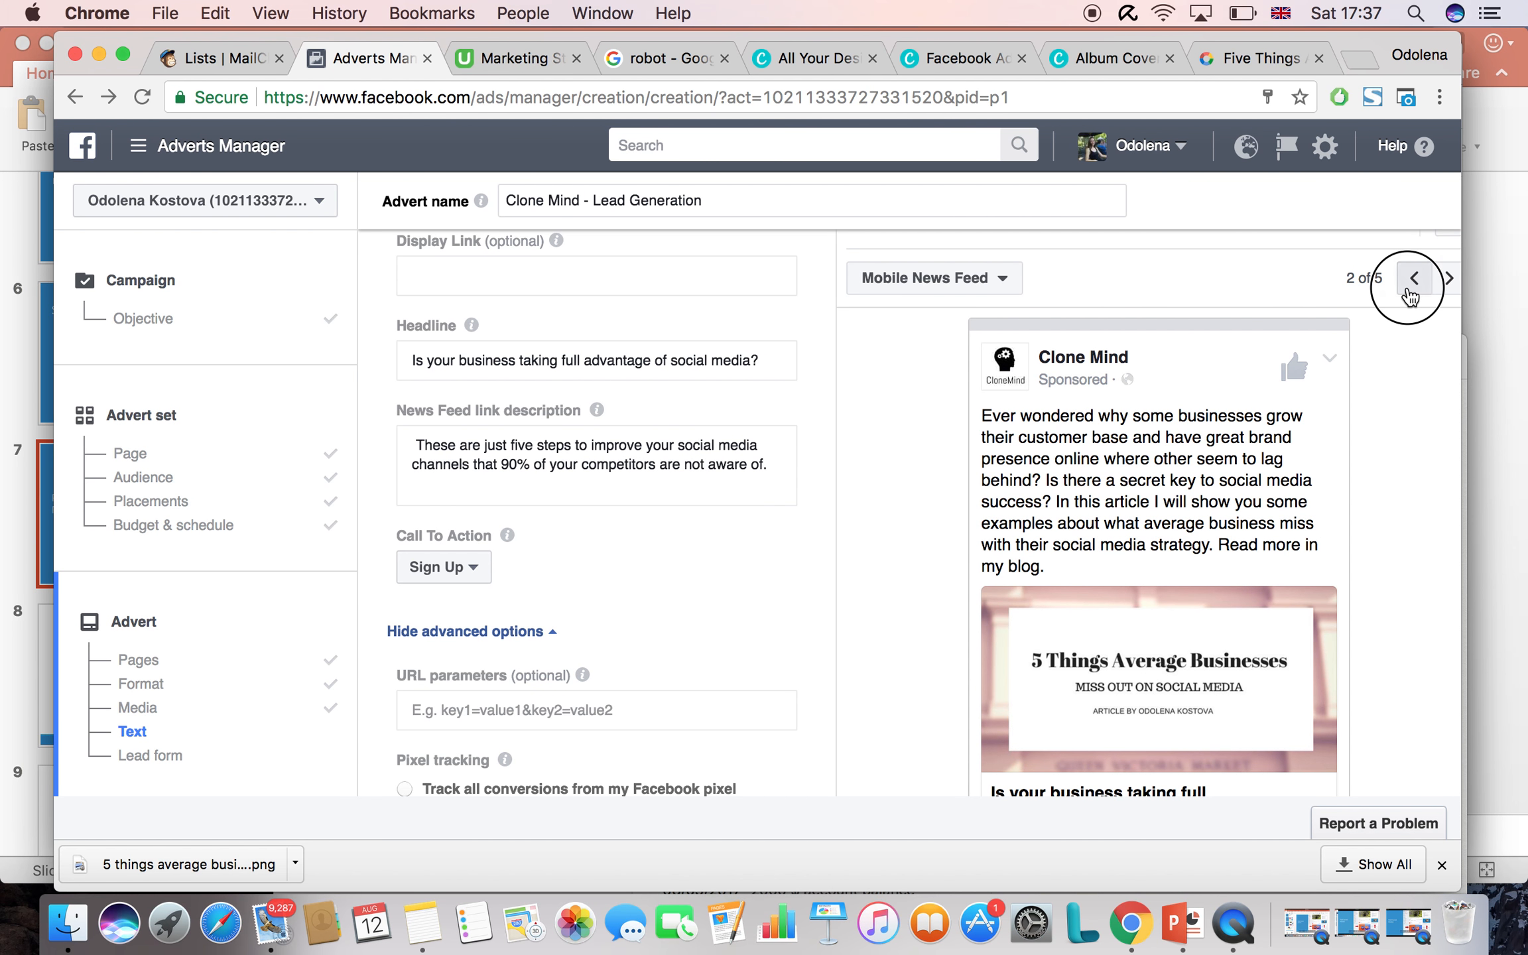
Shorten the advert's Text to its opening question by deleting everything from "Is there a secret key" to "Read more in my blog."
left_click(1449, 279)
scroll(1059, 540, "down", 3)
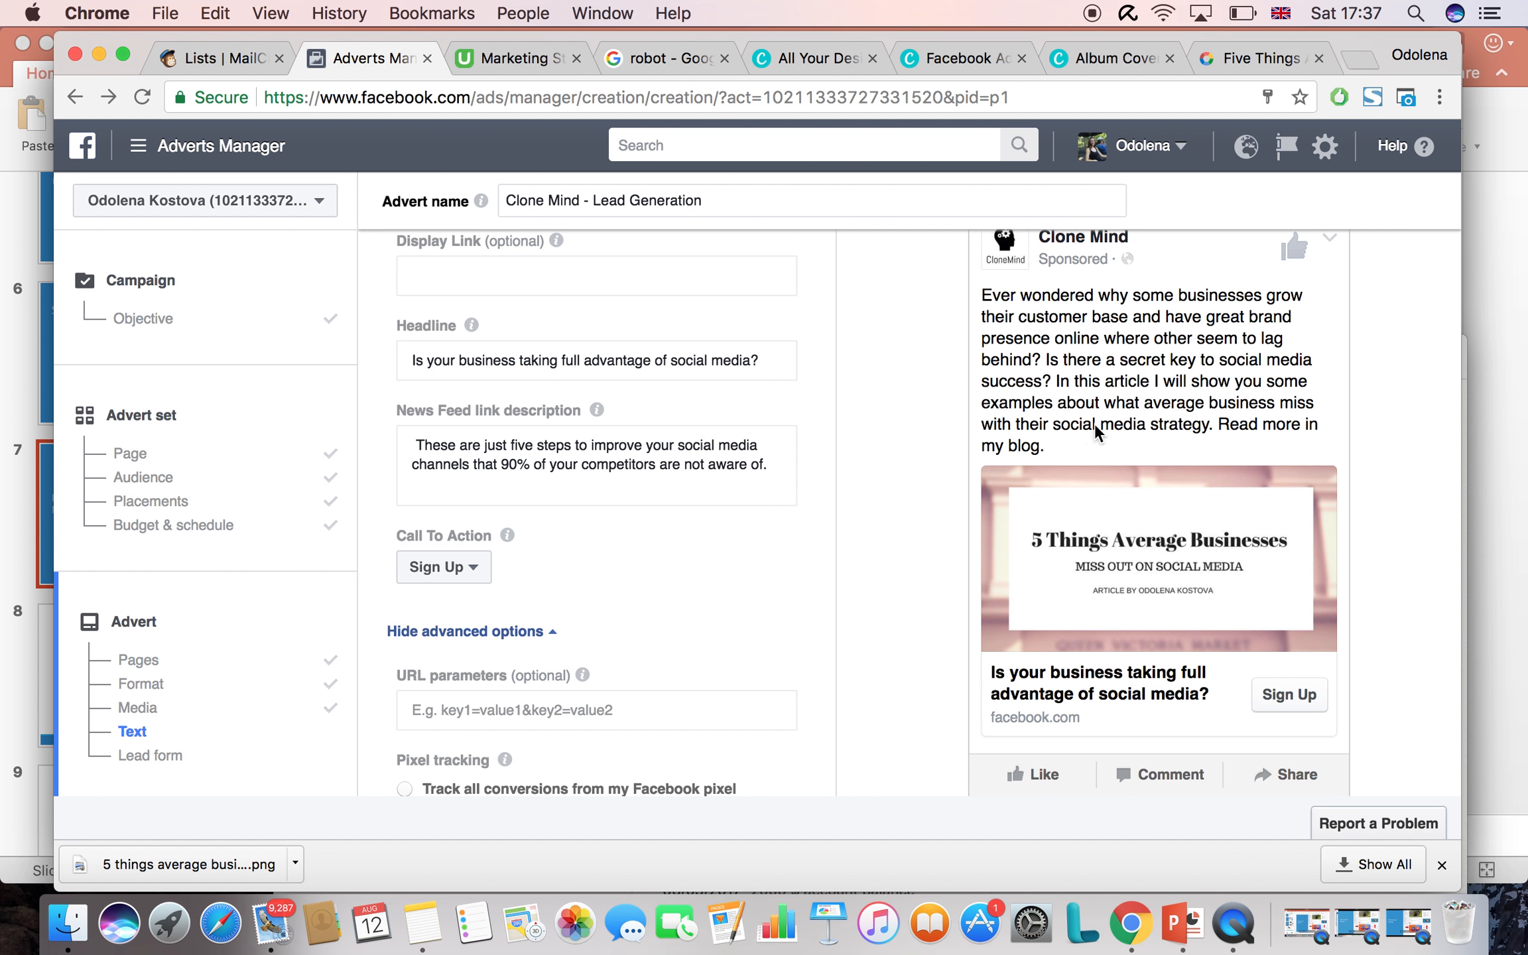
scroll(1041, 387, "up", 3)
scroll(464, 407, "up", 4)
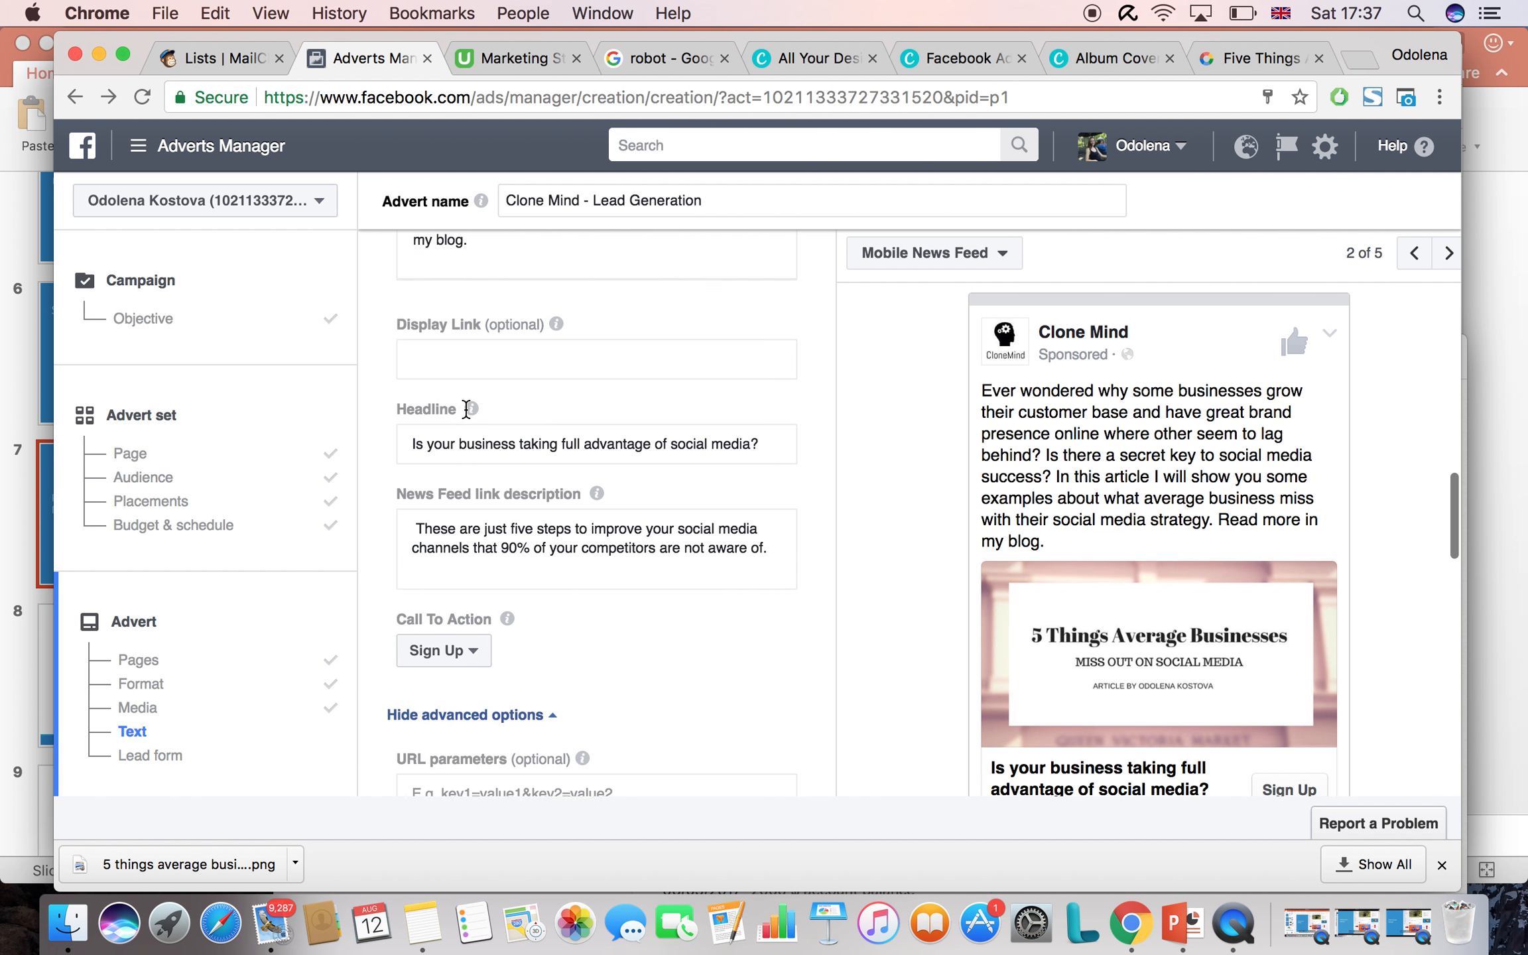
scroll(466, 409, "up", 2)
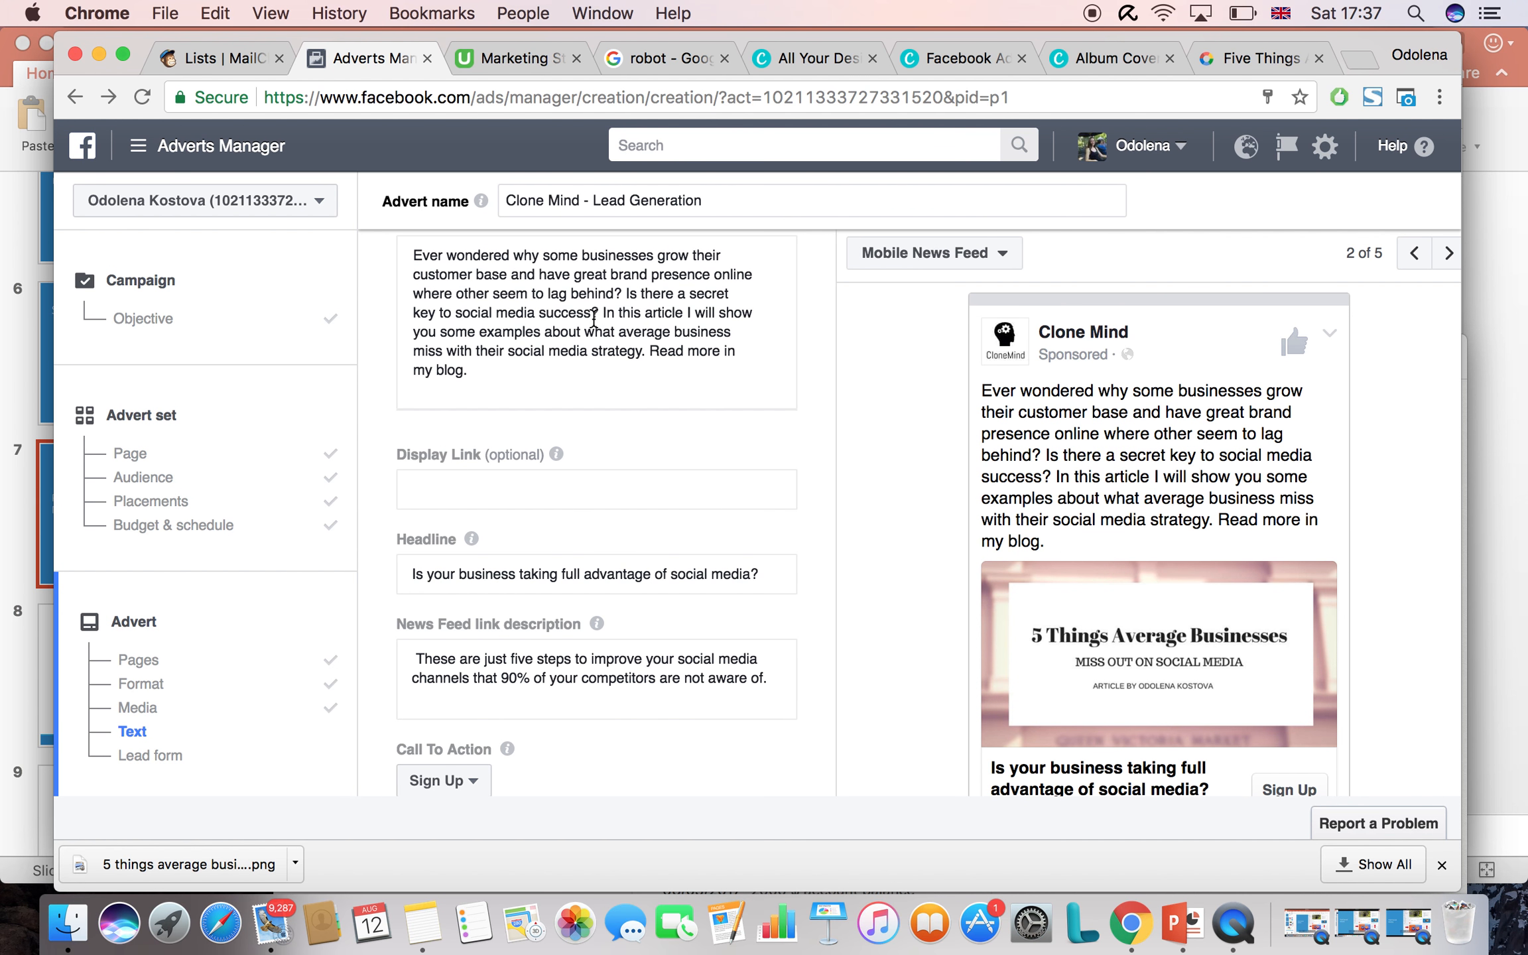
left_click_drag(624, 293, 665, 375)
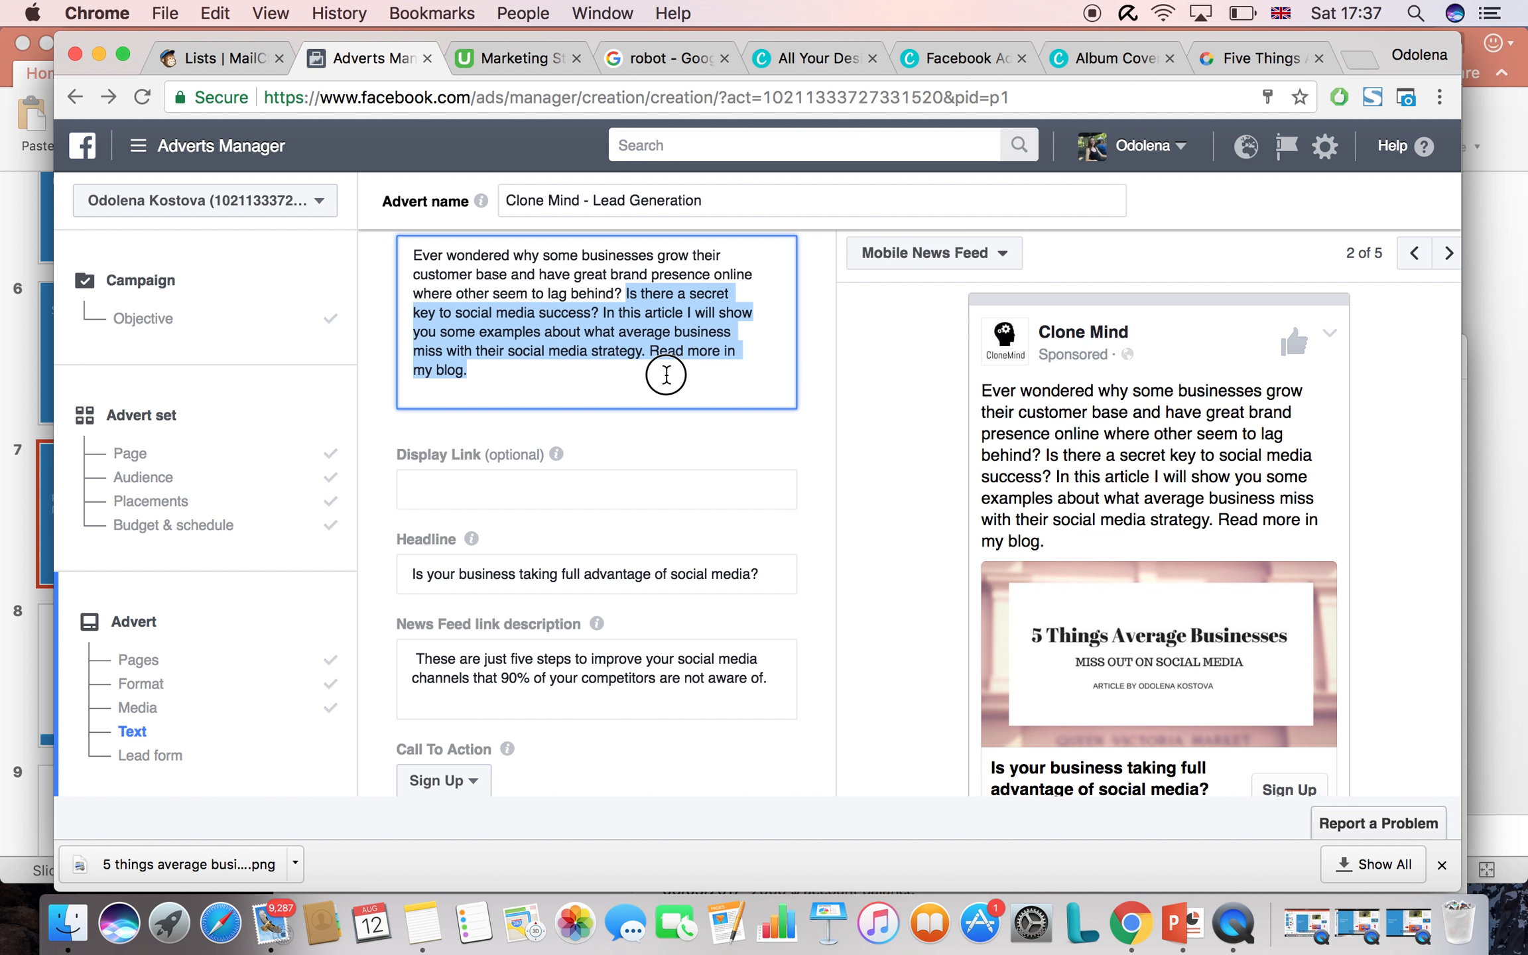
key("BackSpace")
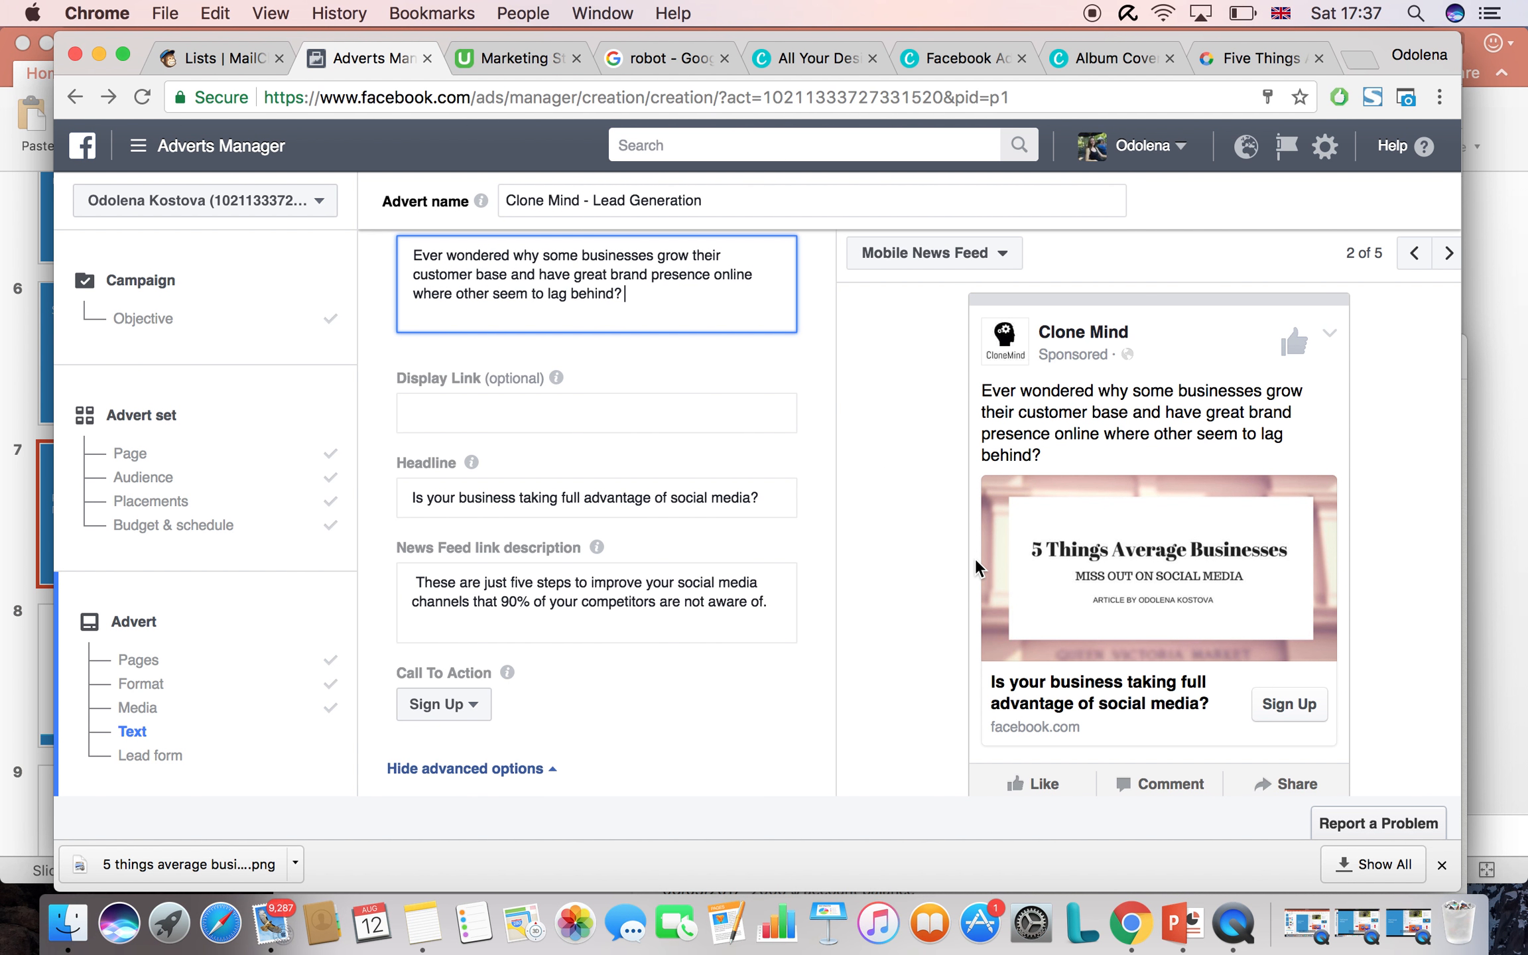
Check the shortened advert text in the Mobile News Feed, Feature phone and Desktop News Feed previews
scroll(975, 558, "down", 3)
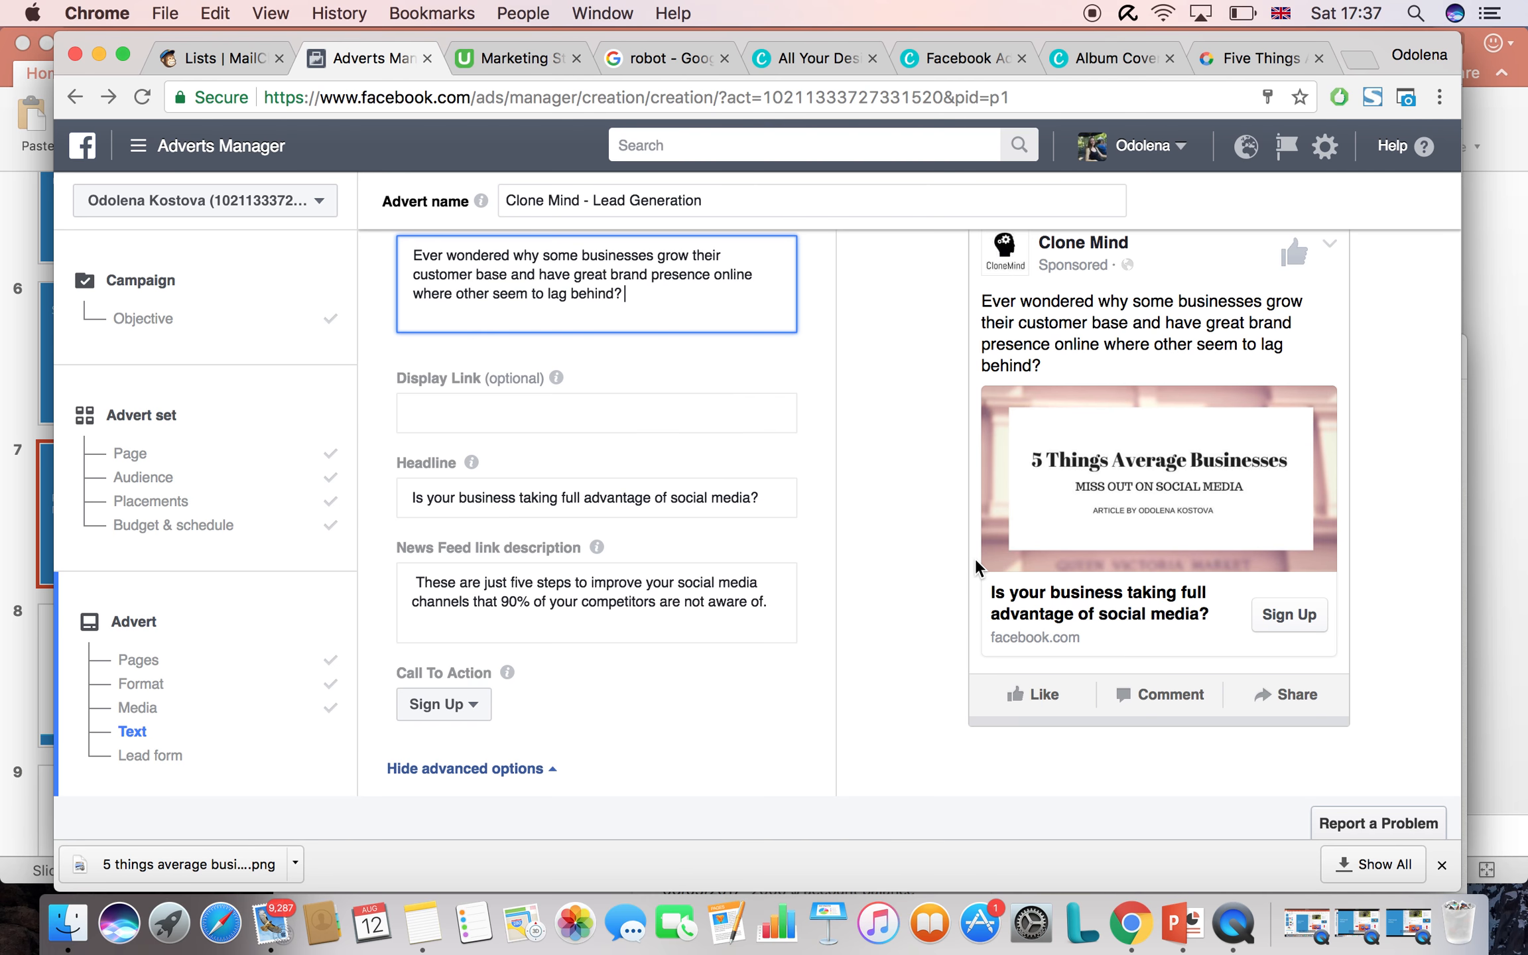
scroll(975, 558, "up", 3)
scroll(723, 571, "down", 2)
left_click(1447, 282)
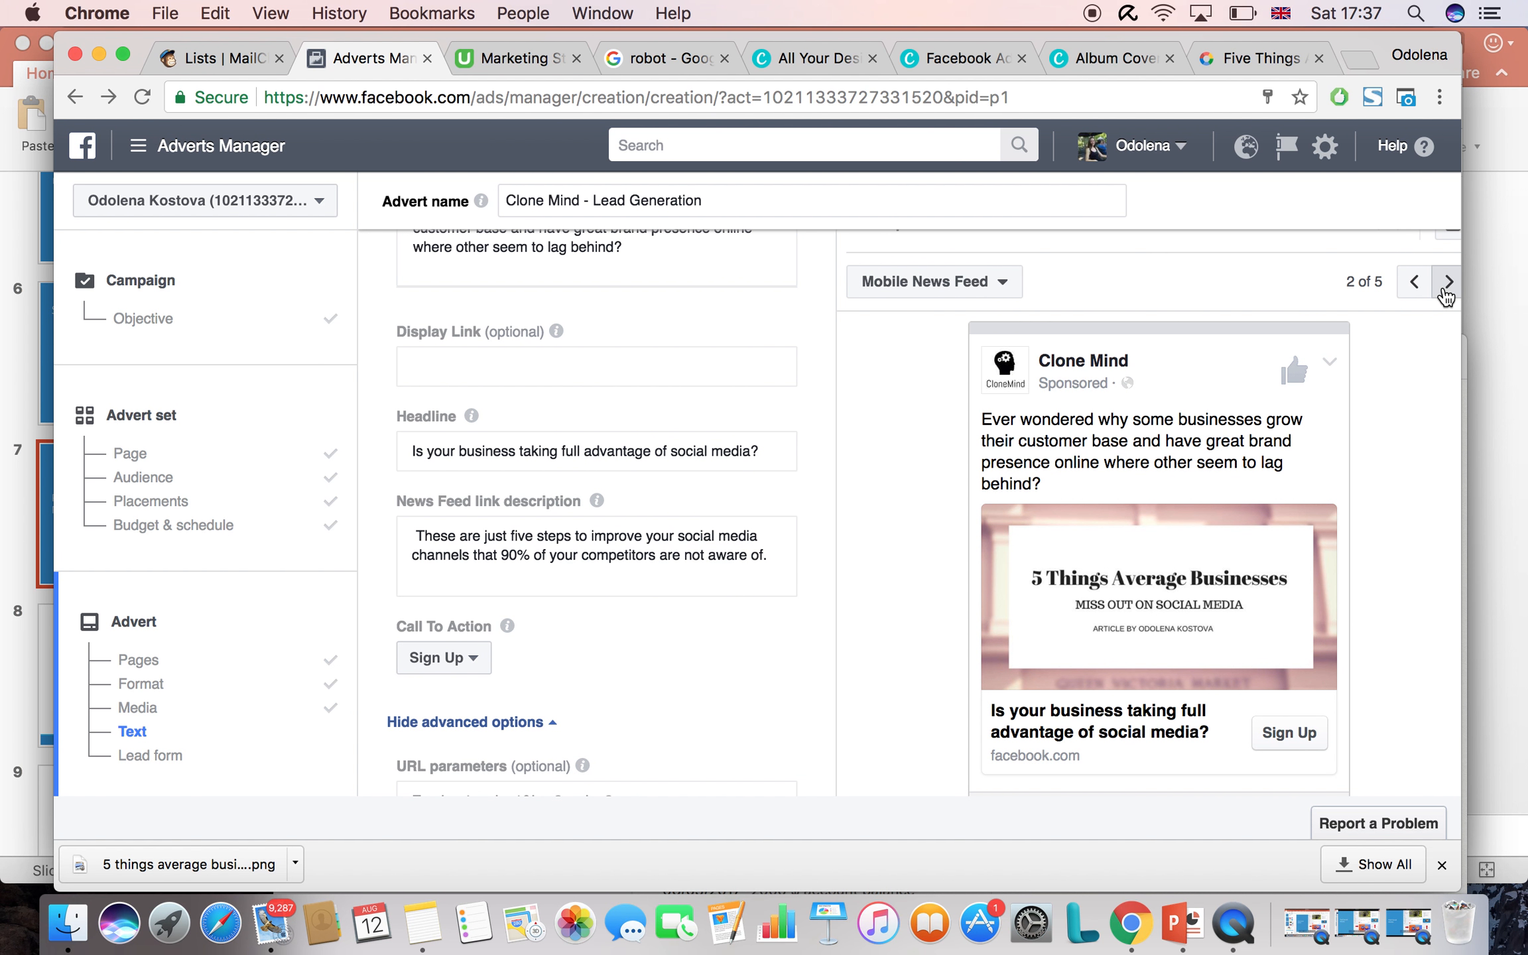
left_click(1447, 282)
scroll(577, 649, "down", 3)
scroll(577, 649, "down", 3)
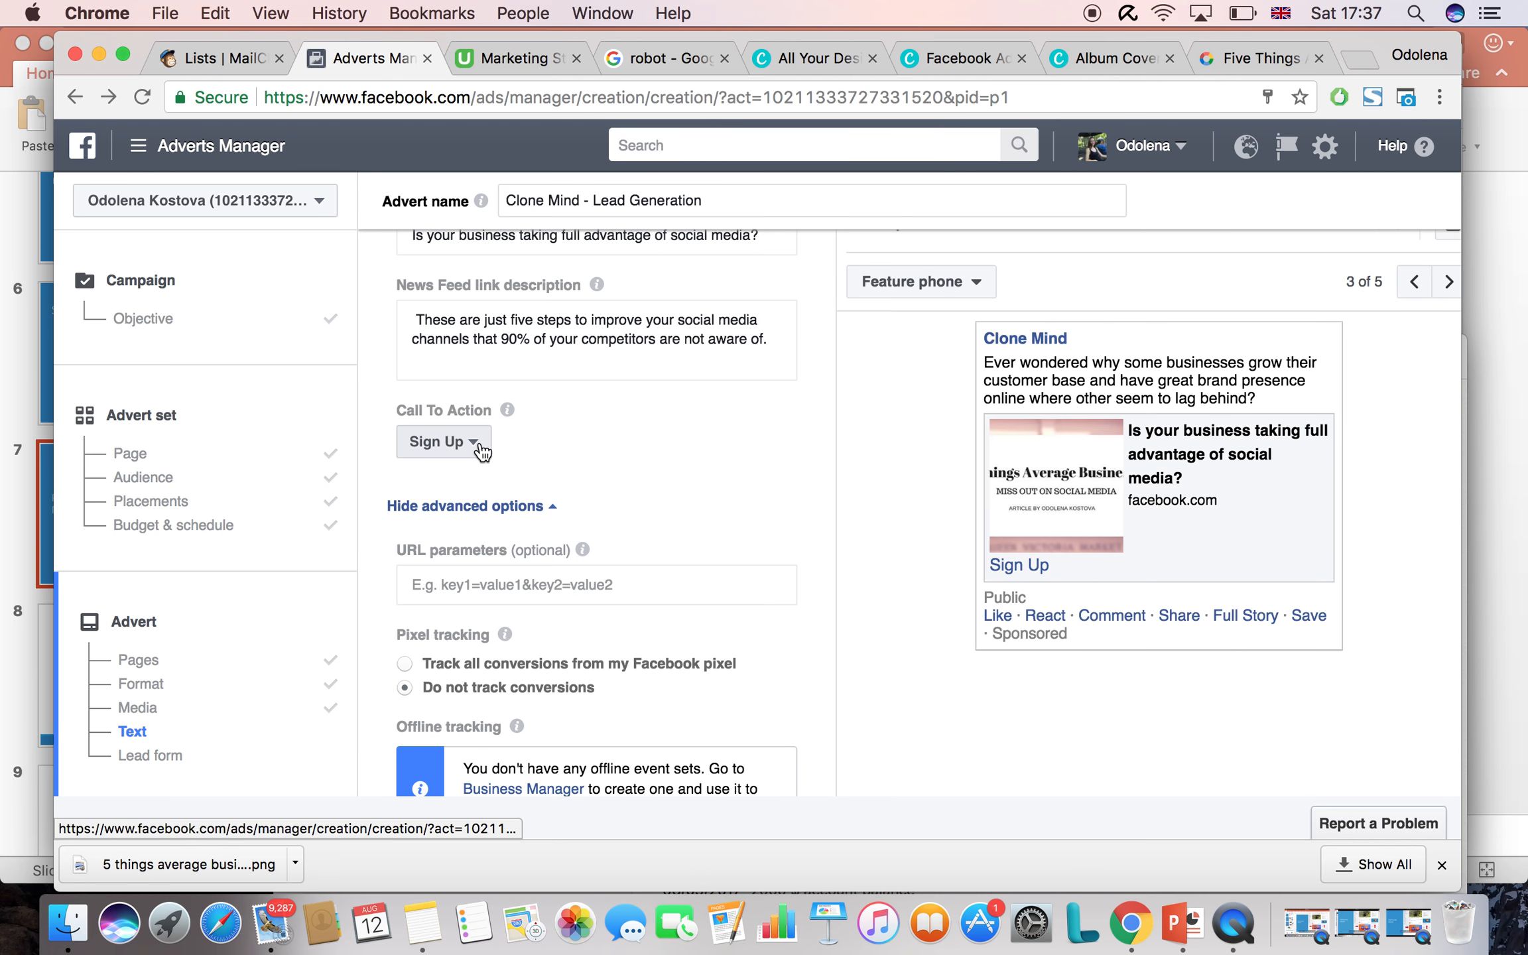
left_click(1416, 290)
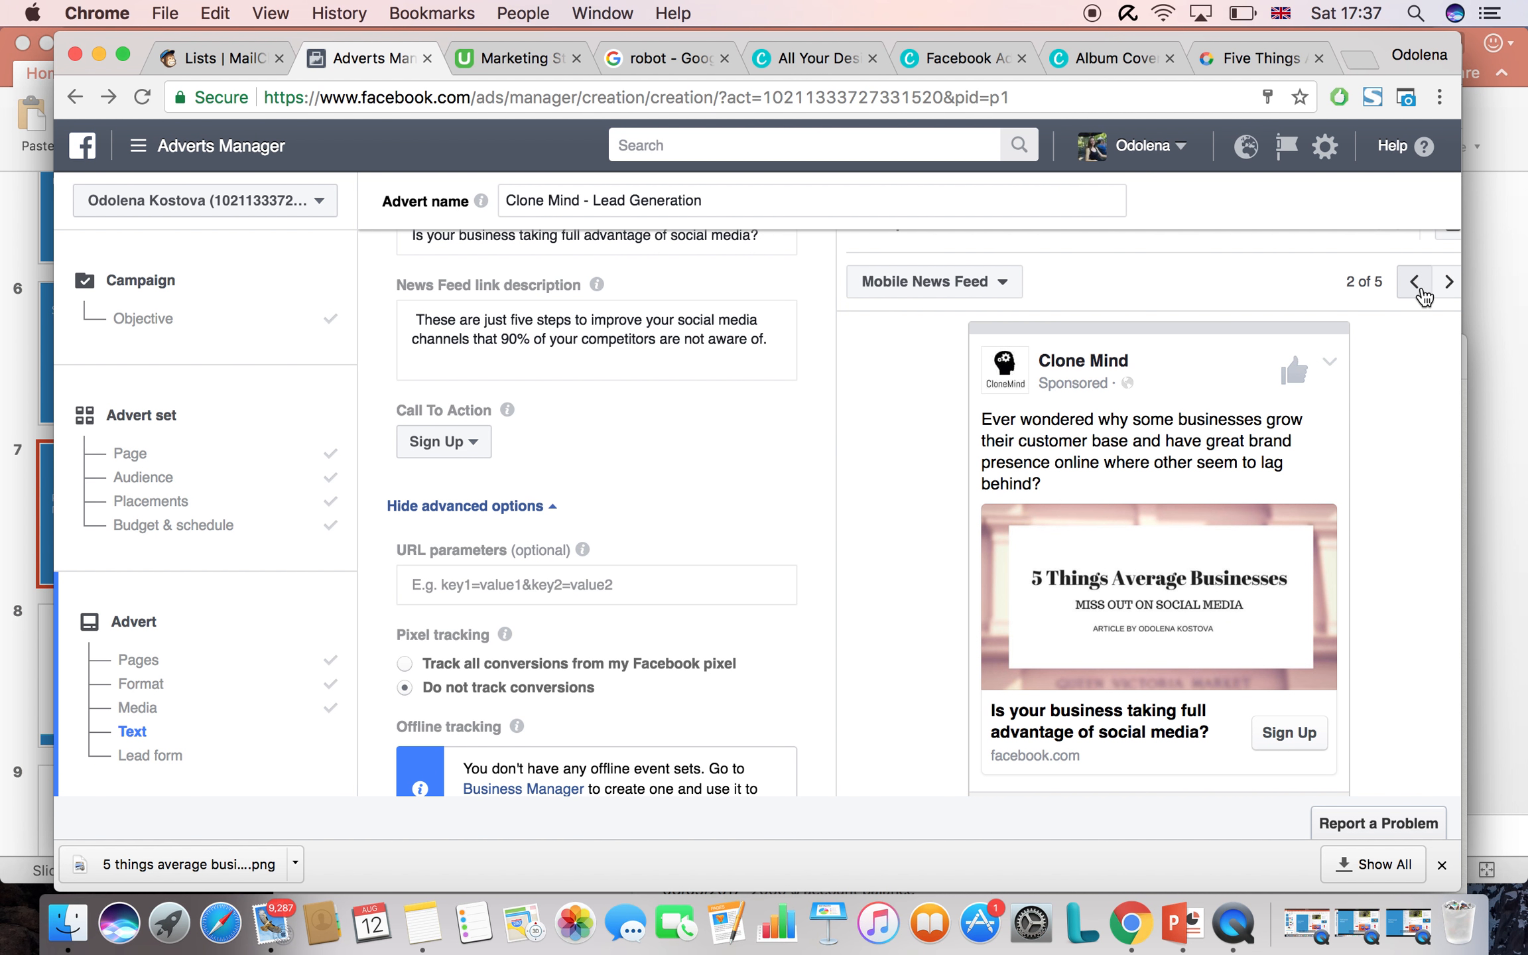
left_click(1417, 290)
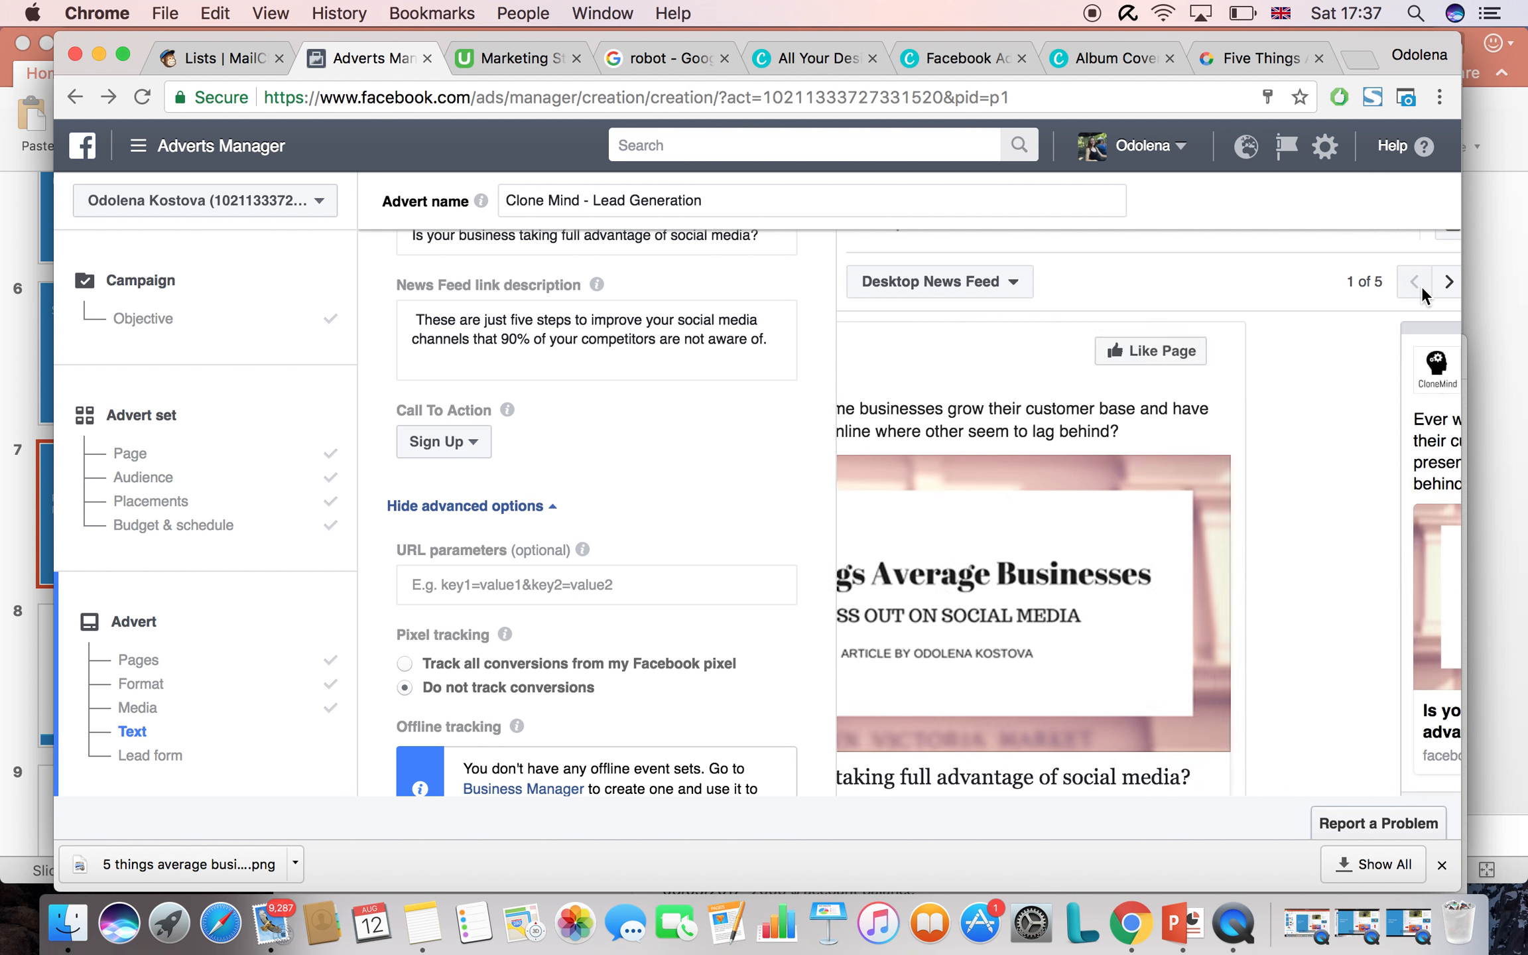
Review the available Call To Action options, keep Sign Up, and check the button in the Desktop News Feed preview
left_click(468, 443)
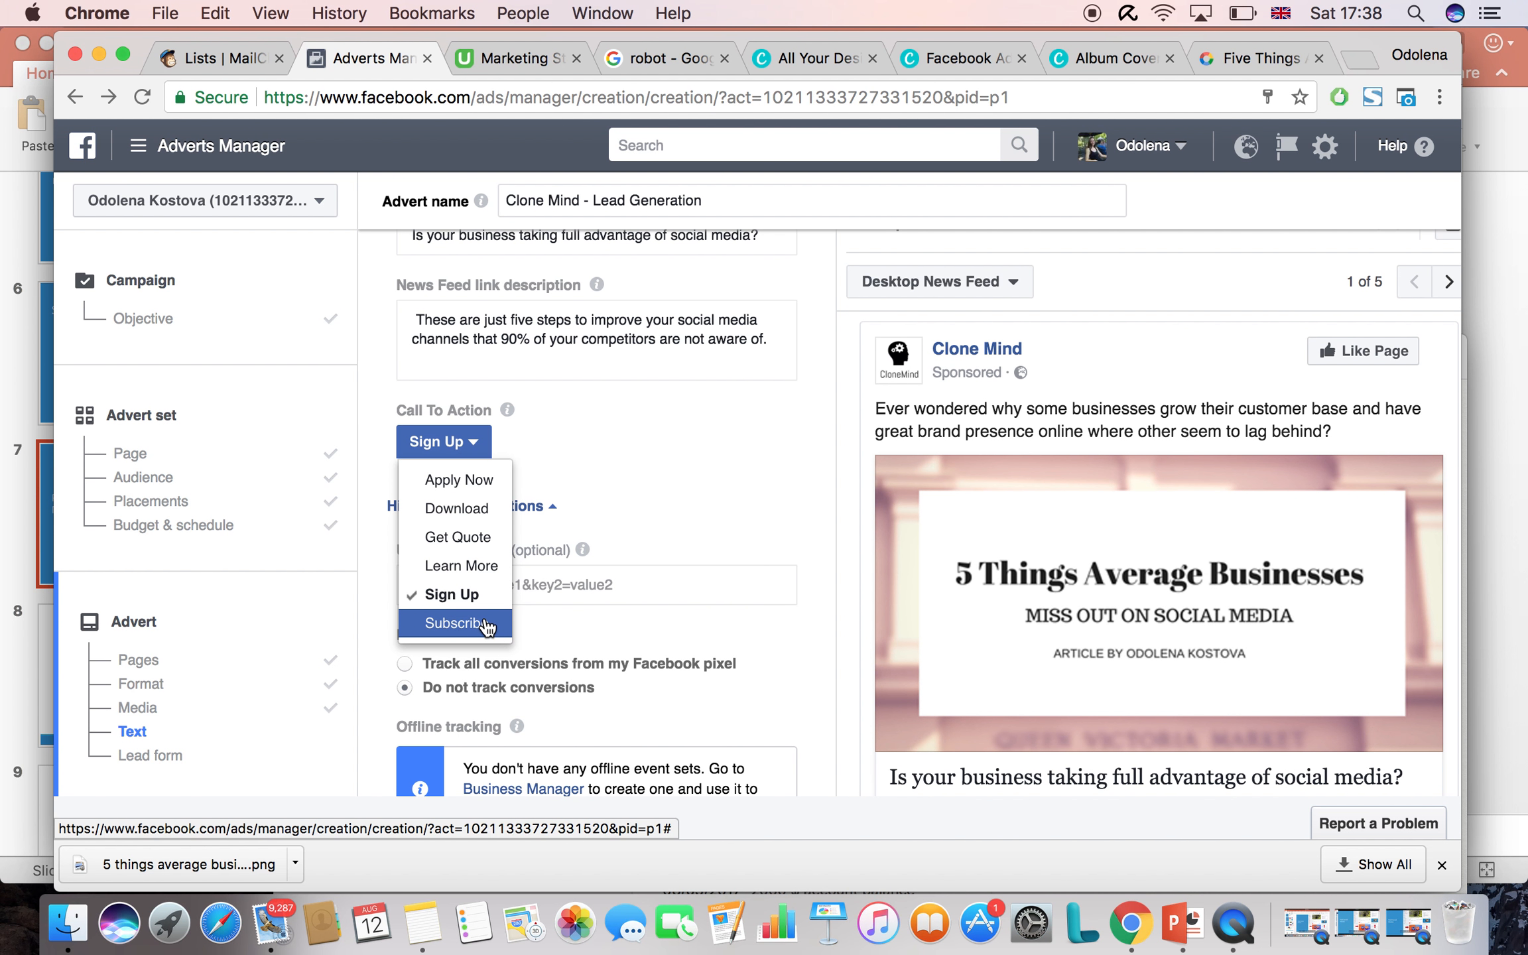
left_click(740, 443)
scroll(892, 568, "down", 5)
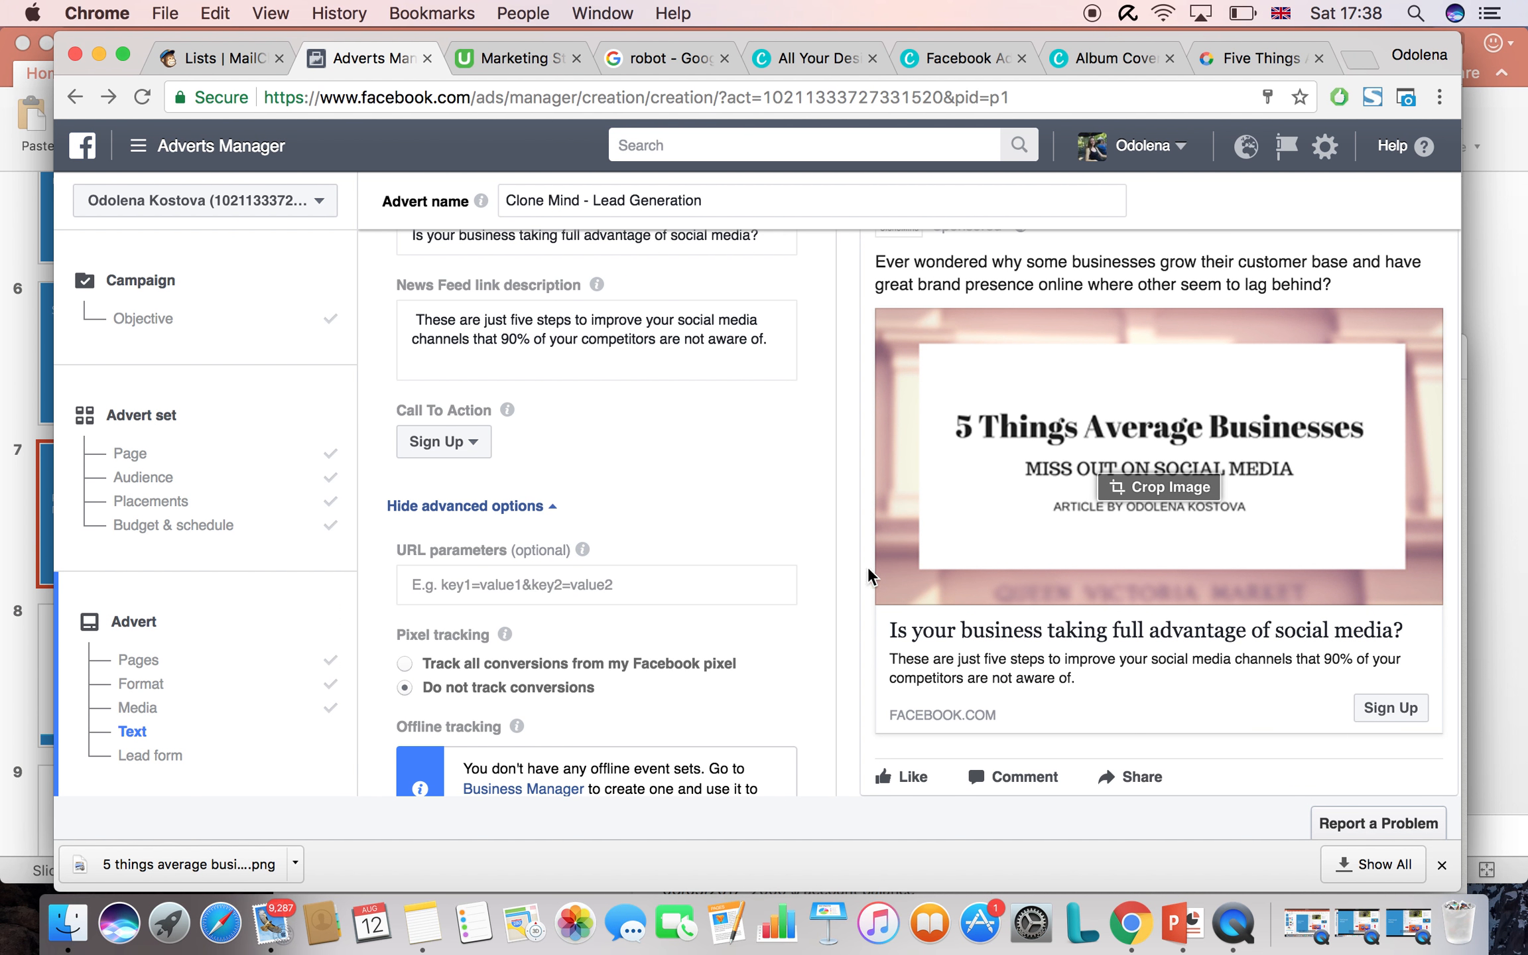
Copy the web address of the "Five Things" blog article into the advert's URL parameters, leaving pixel tracking at Do not track conversions
left_click(586, 583)
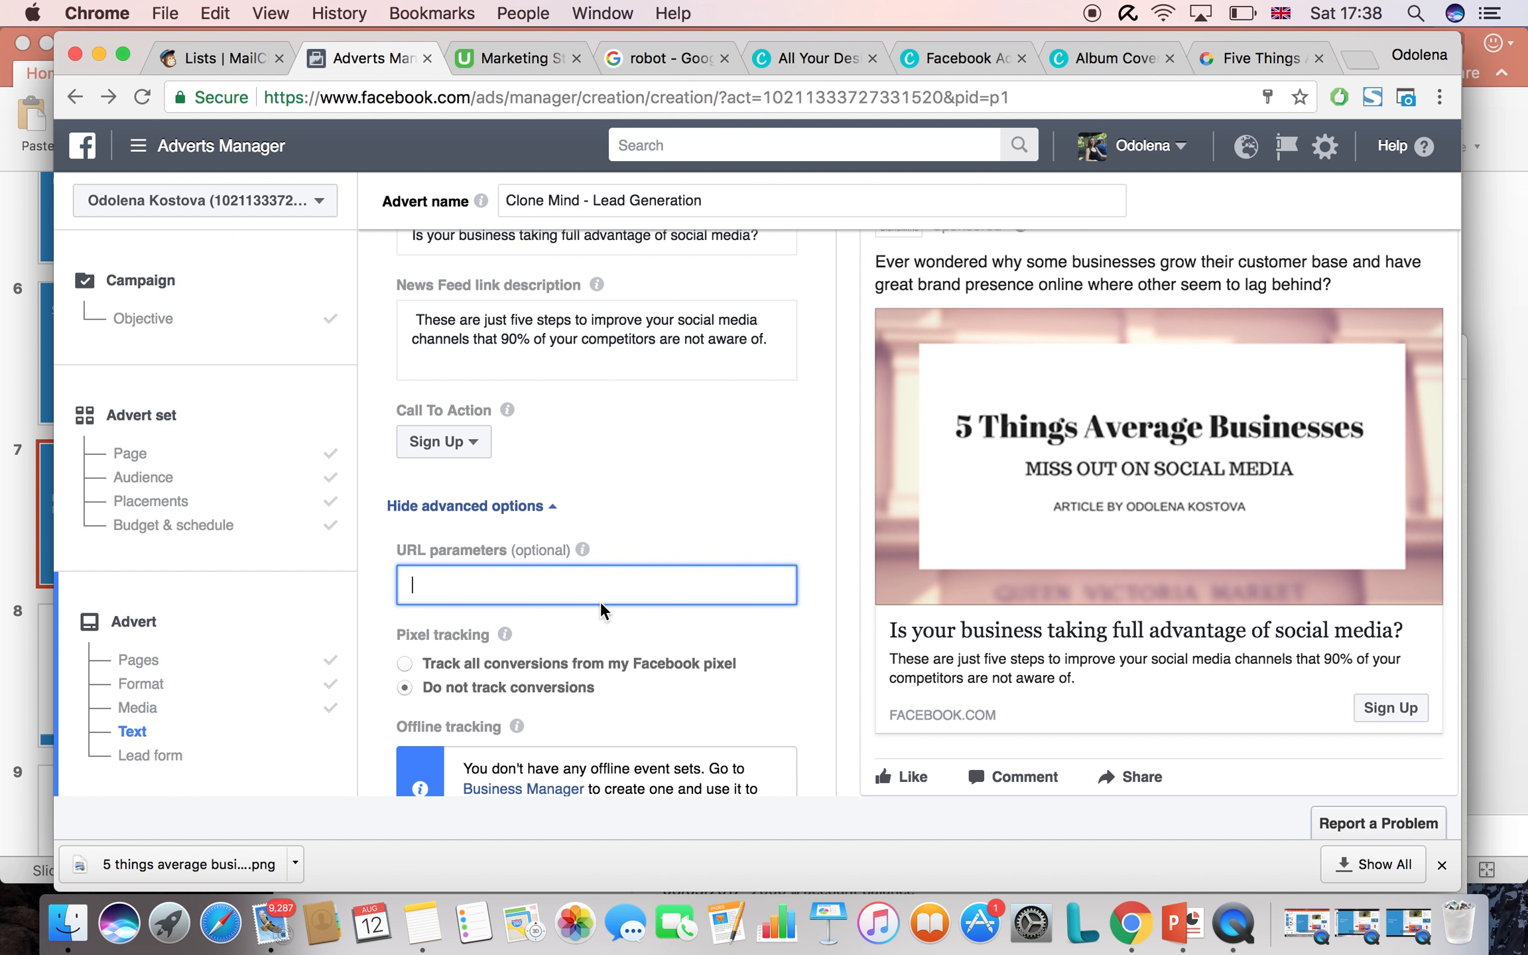
scroll(815, 624, "down", 2)
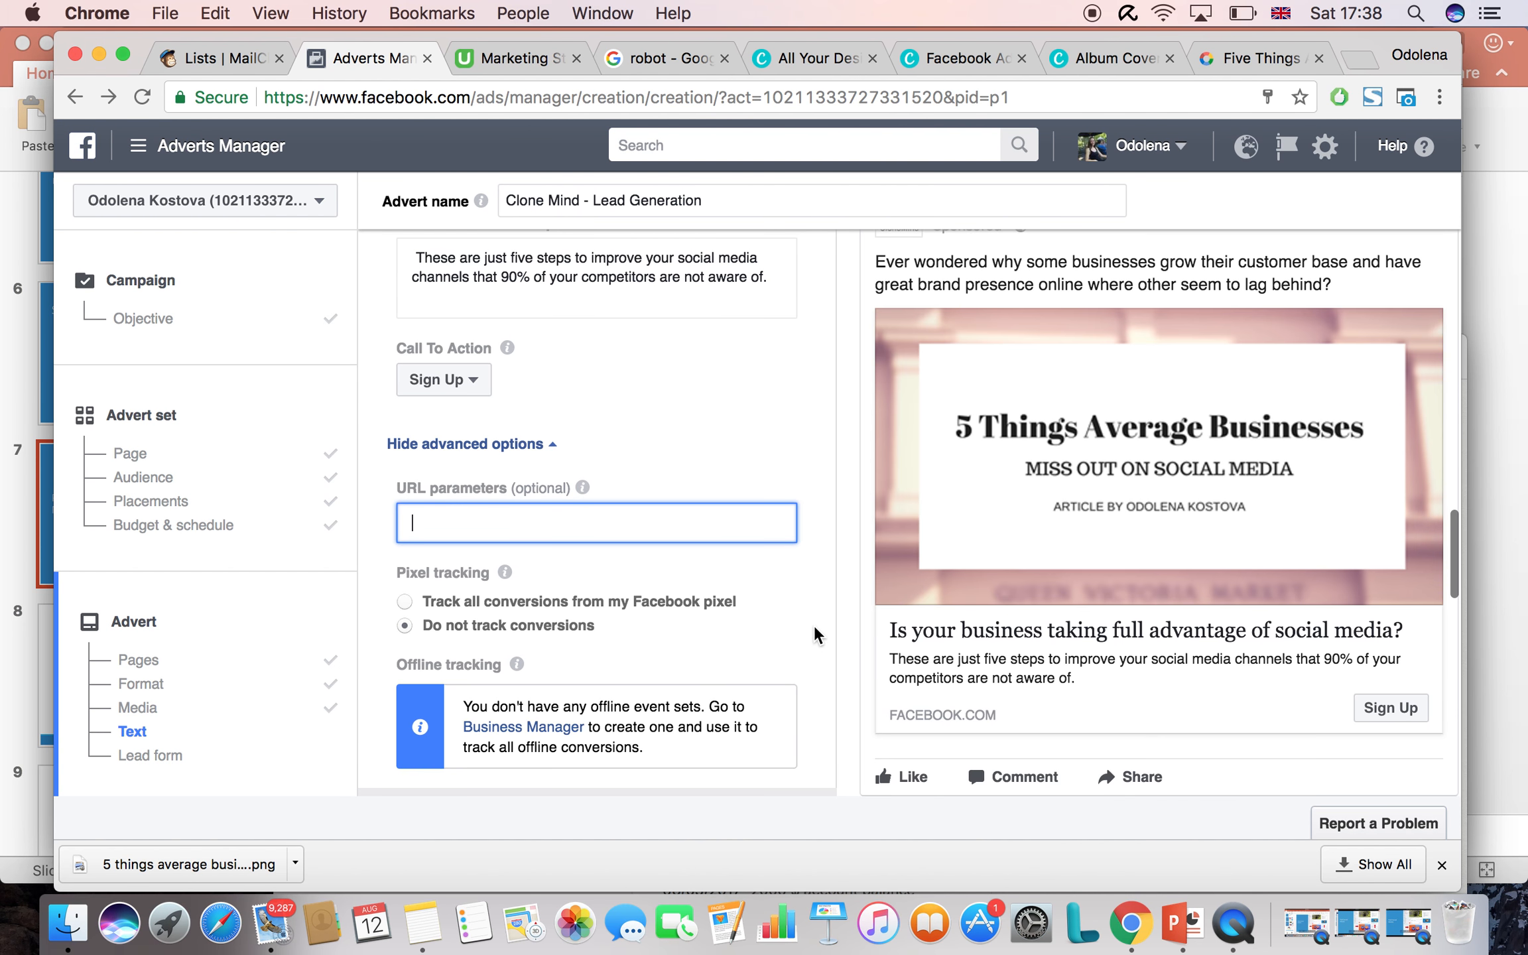
scroll(731, 577, "down", 1)
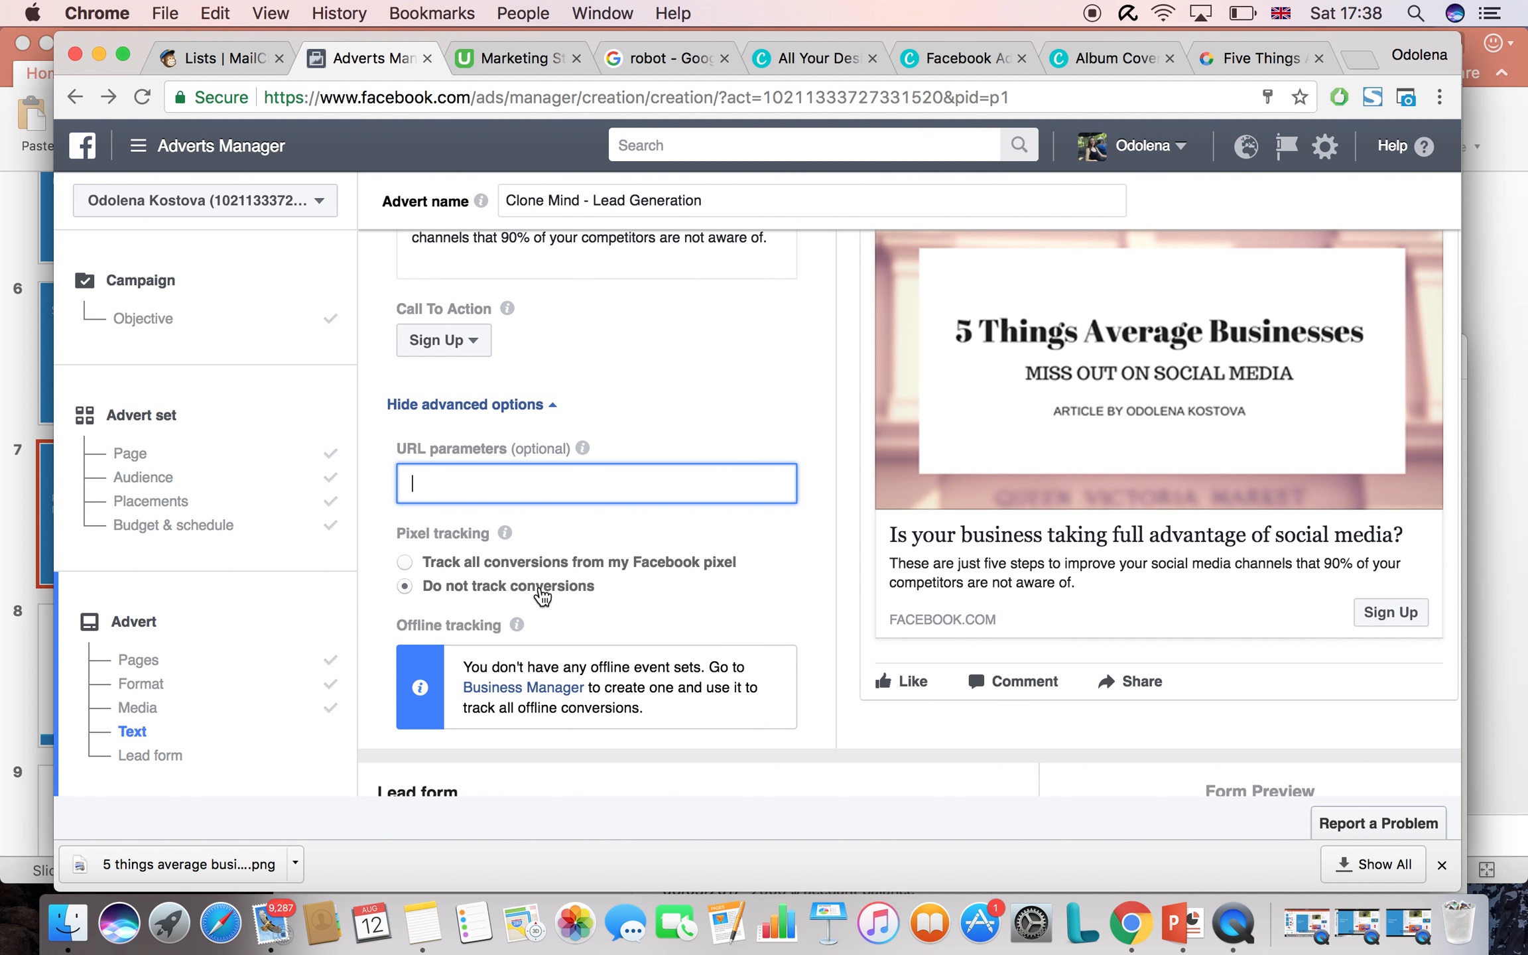
scroll(543, 597, "down", 3)
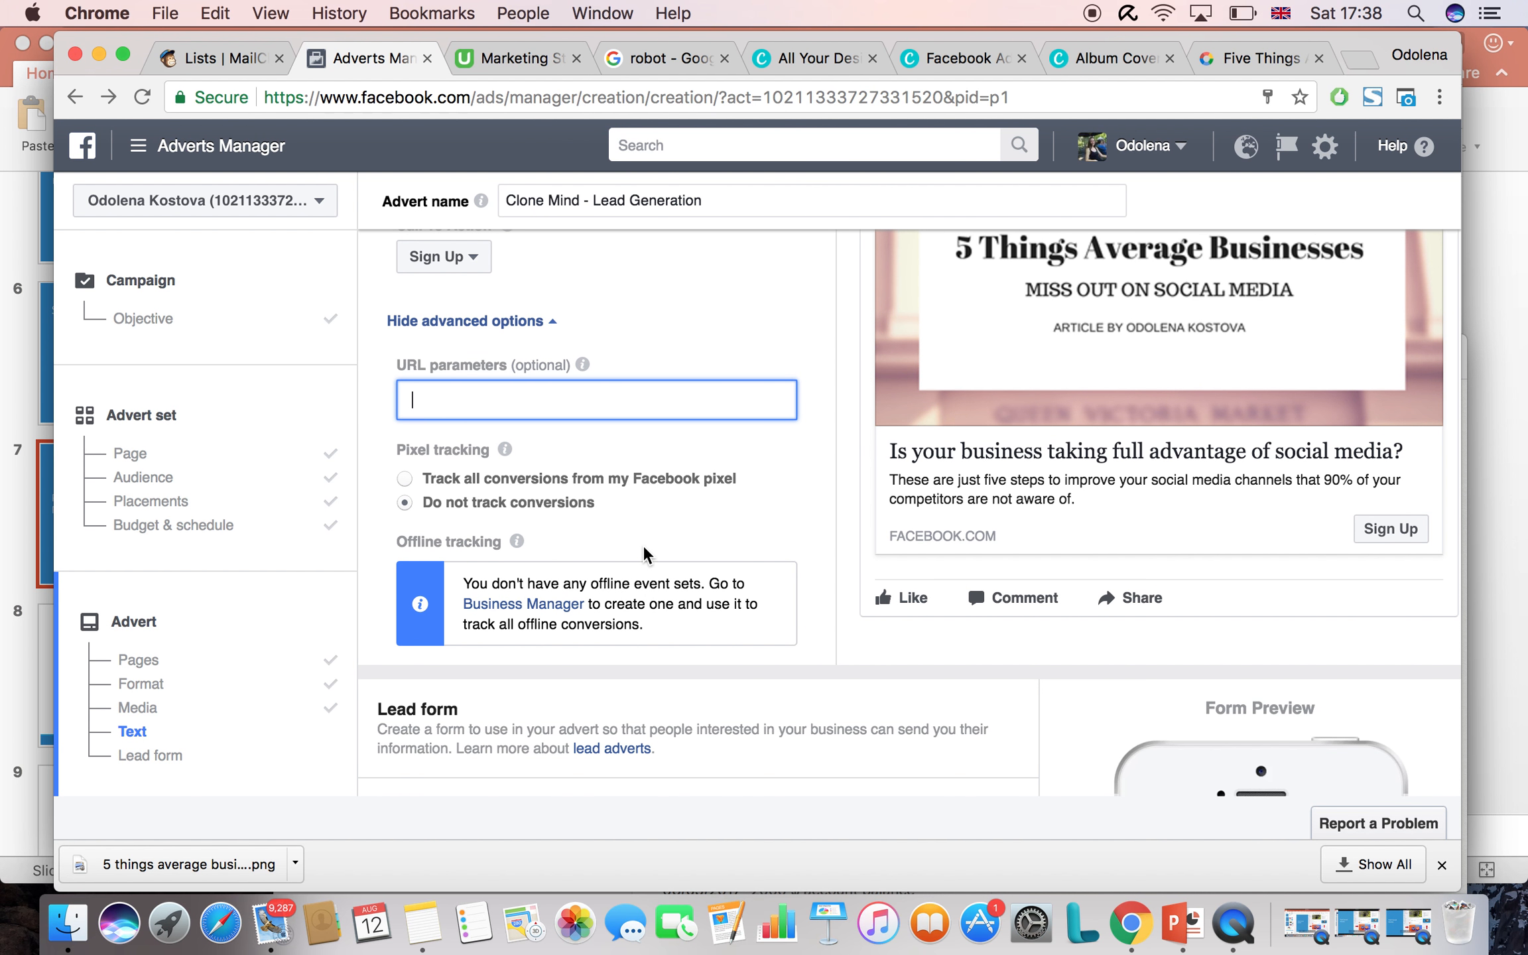
scroll(460, 492, "down", 4)
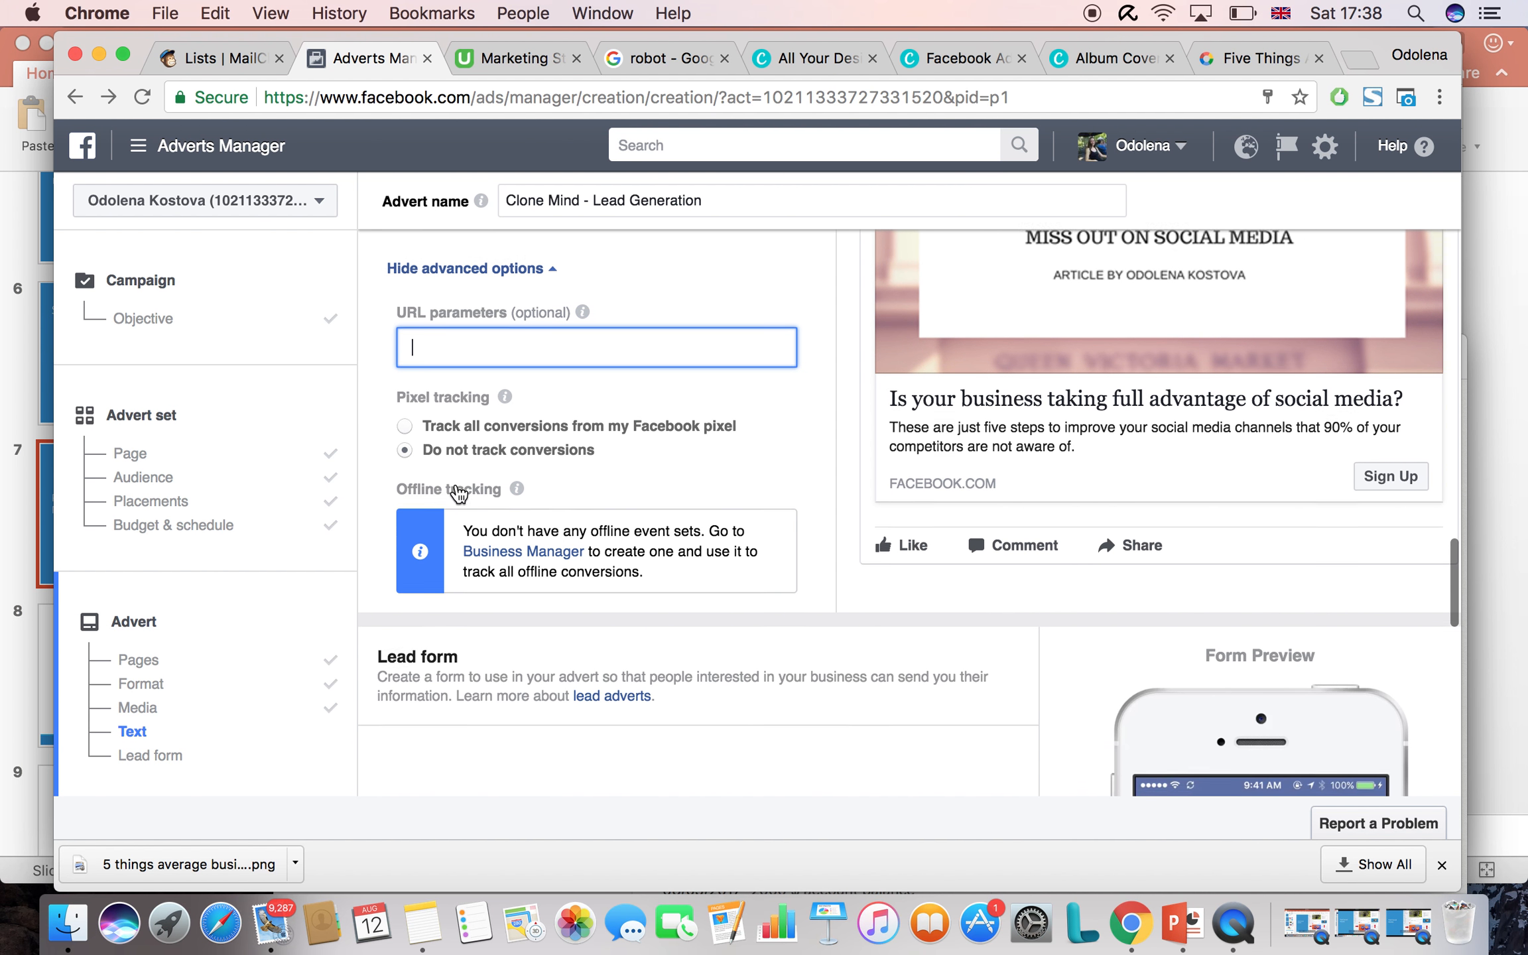
scroll(457, 491, "up", 4)
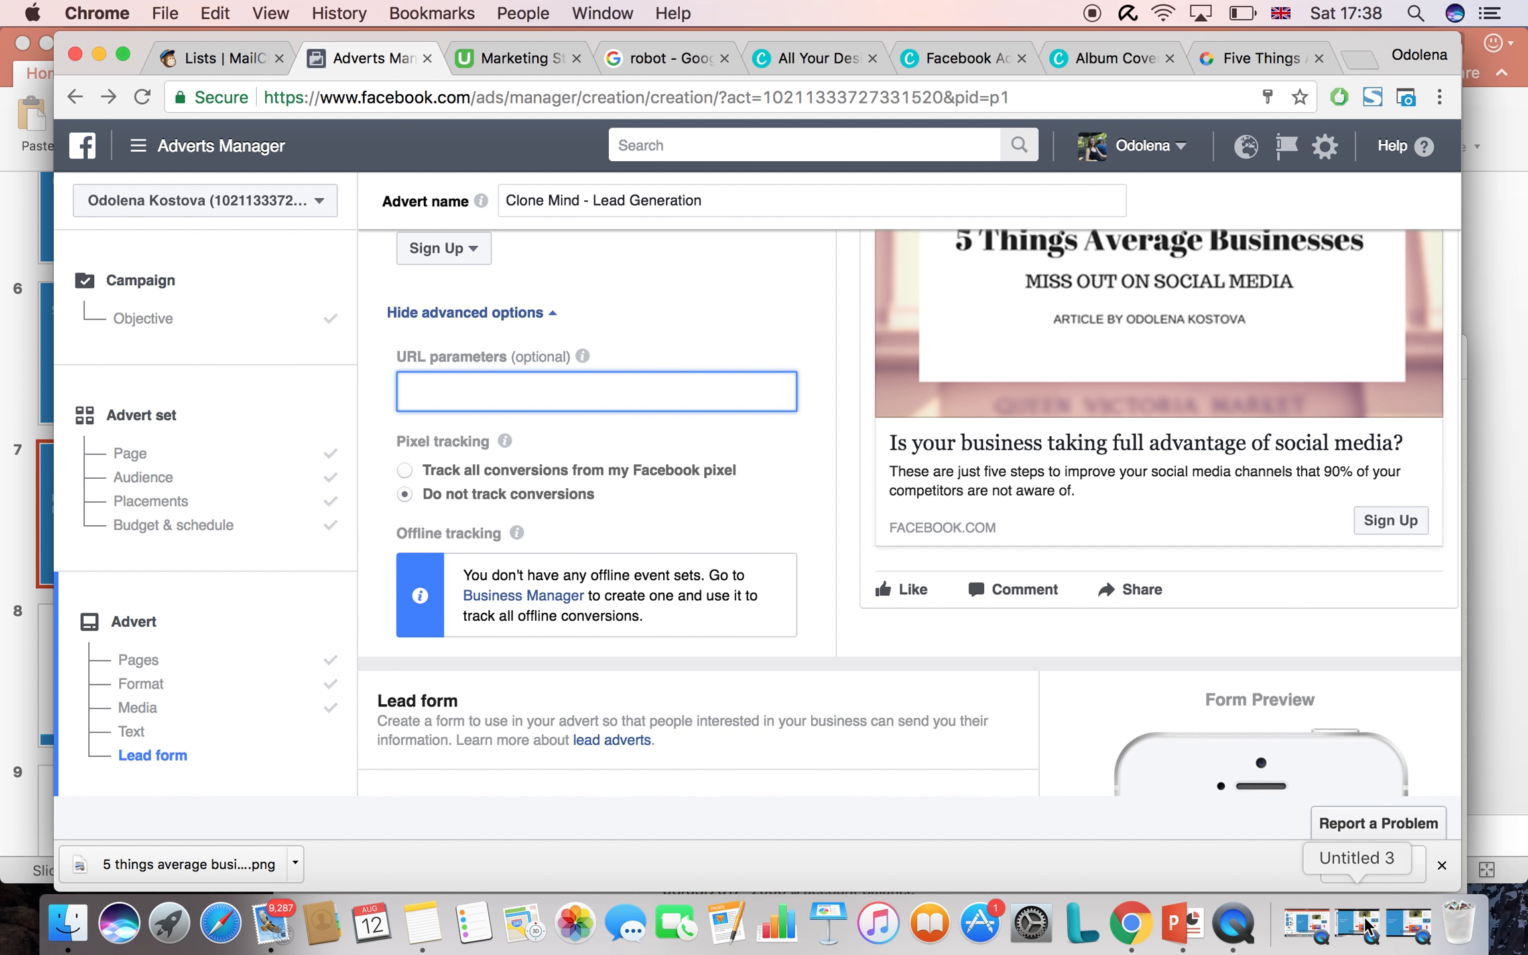
left_click(1266, 57)
left_click(639, 97)
key("super+c")
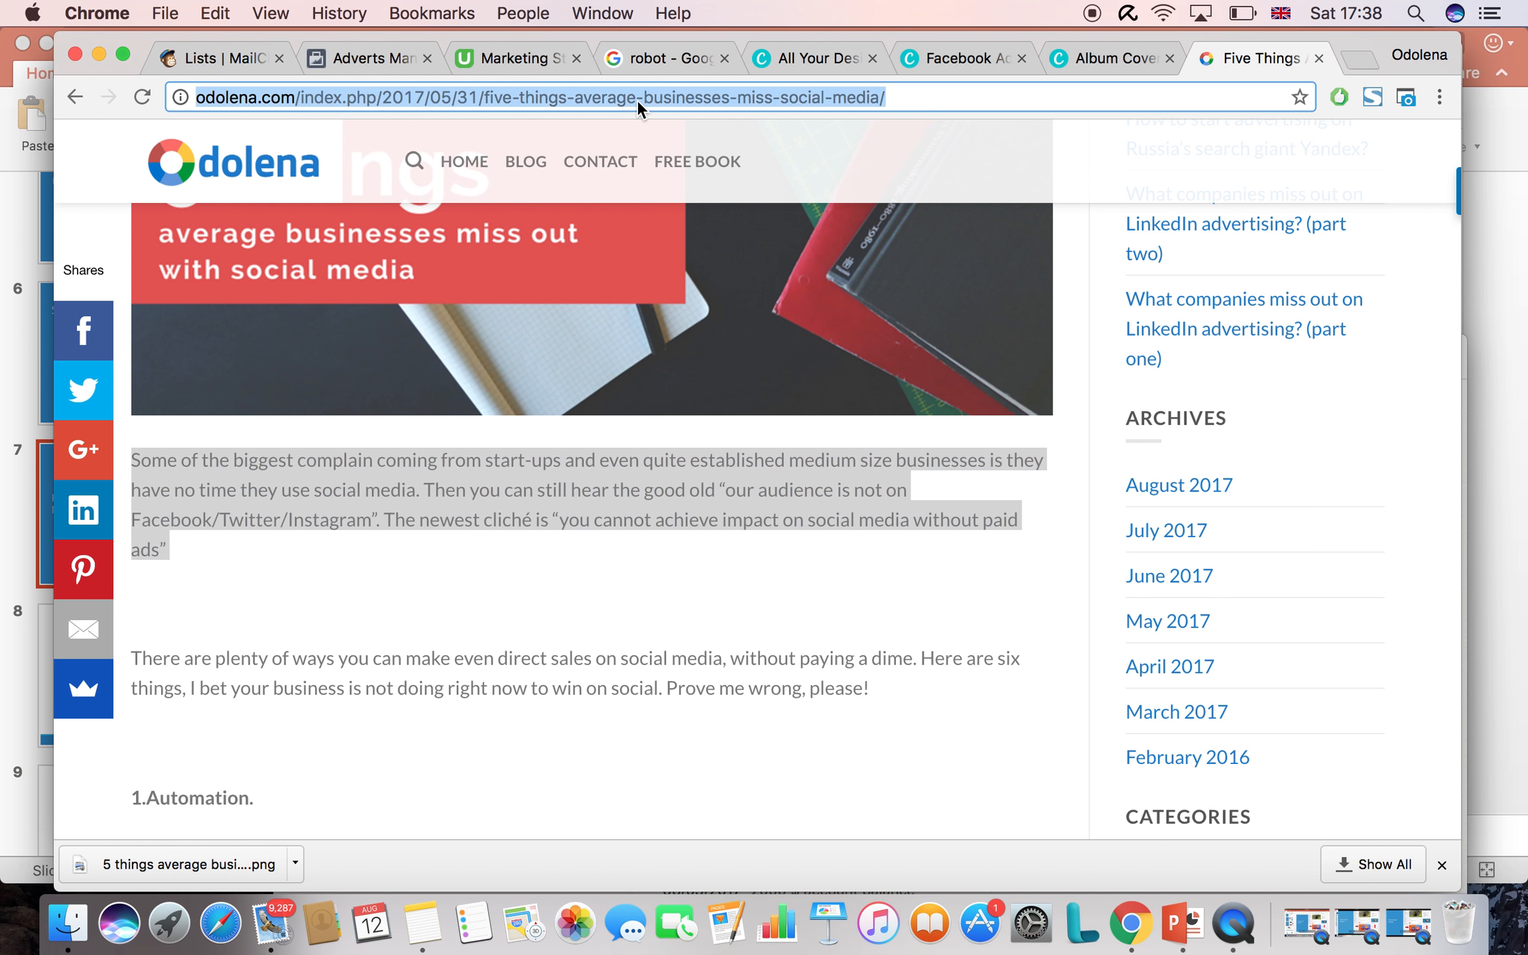
left_click(365, 57)
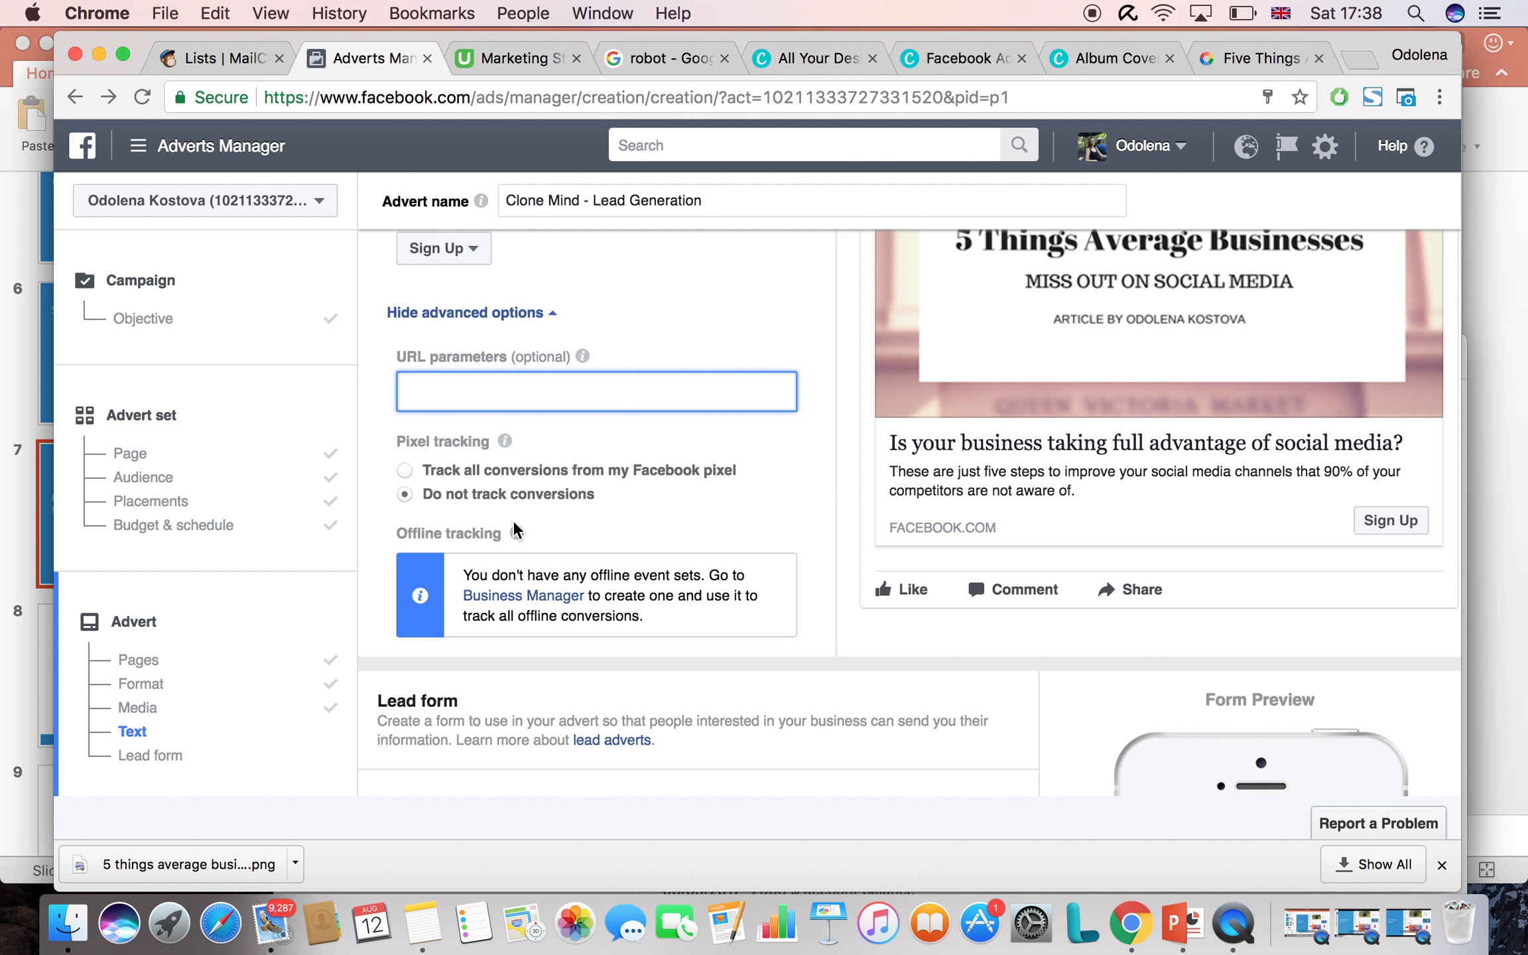
key("super+v")
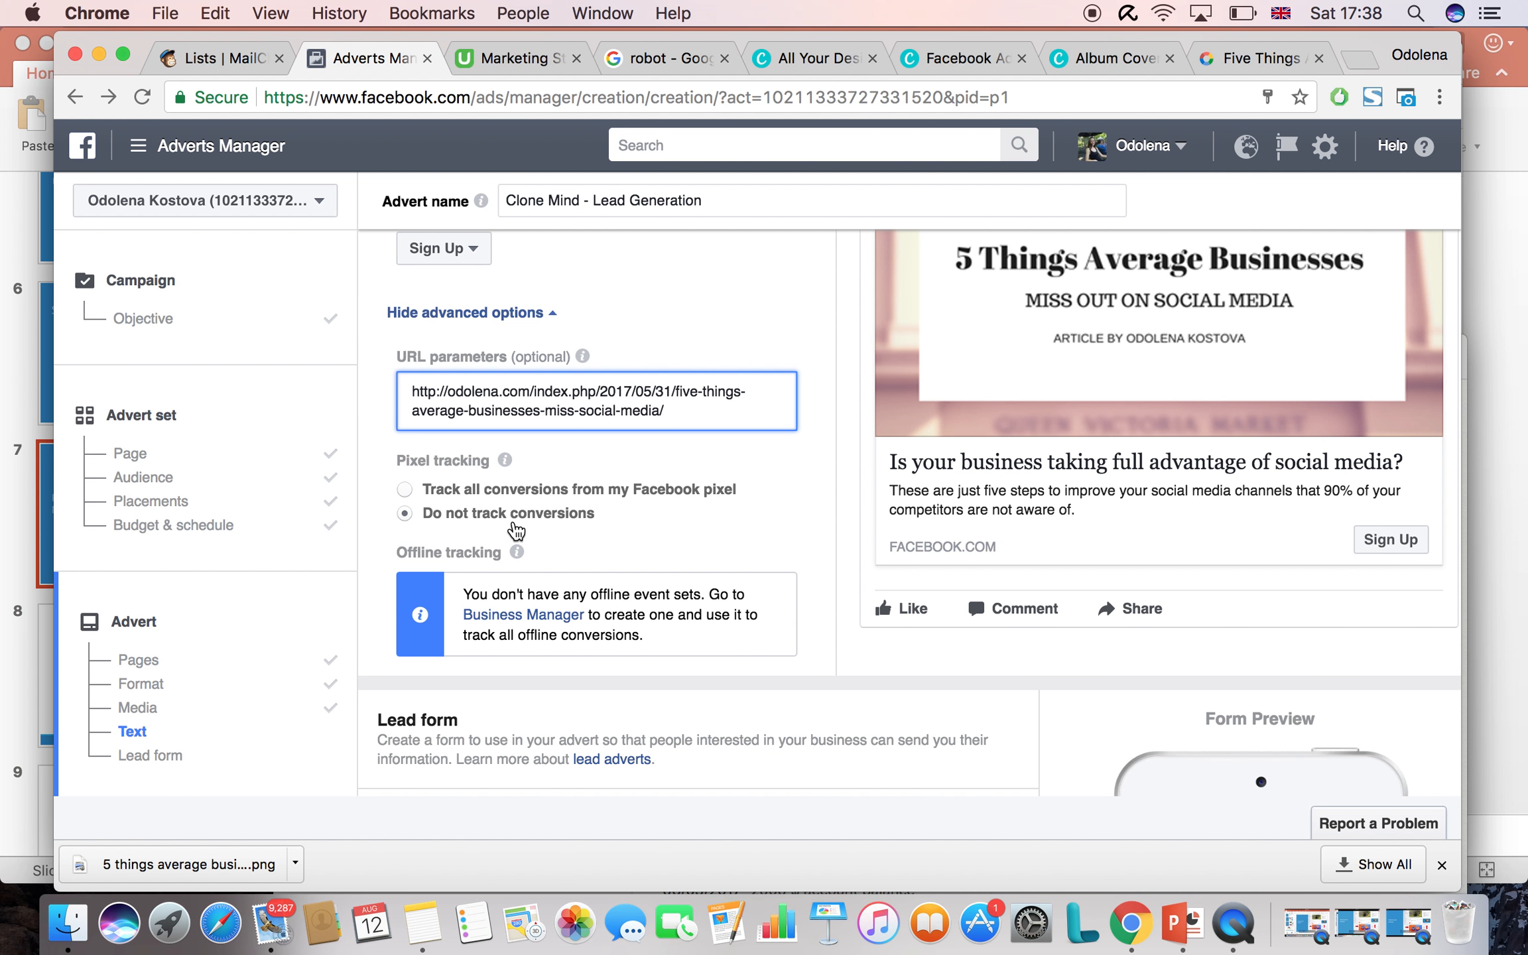
left_click(742, 312)
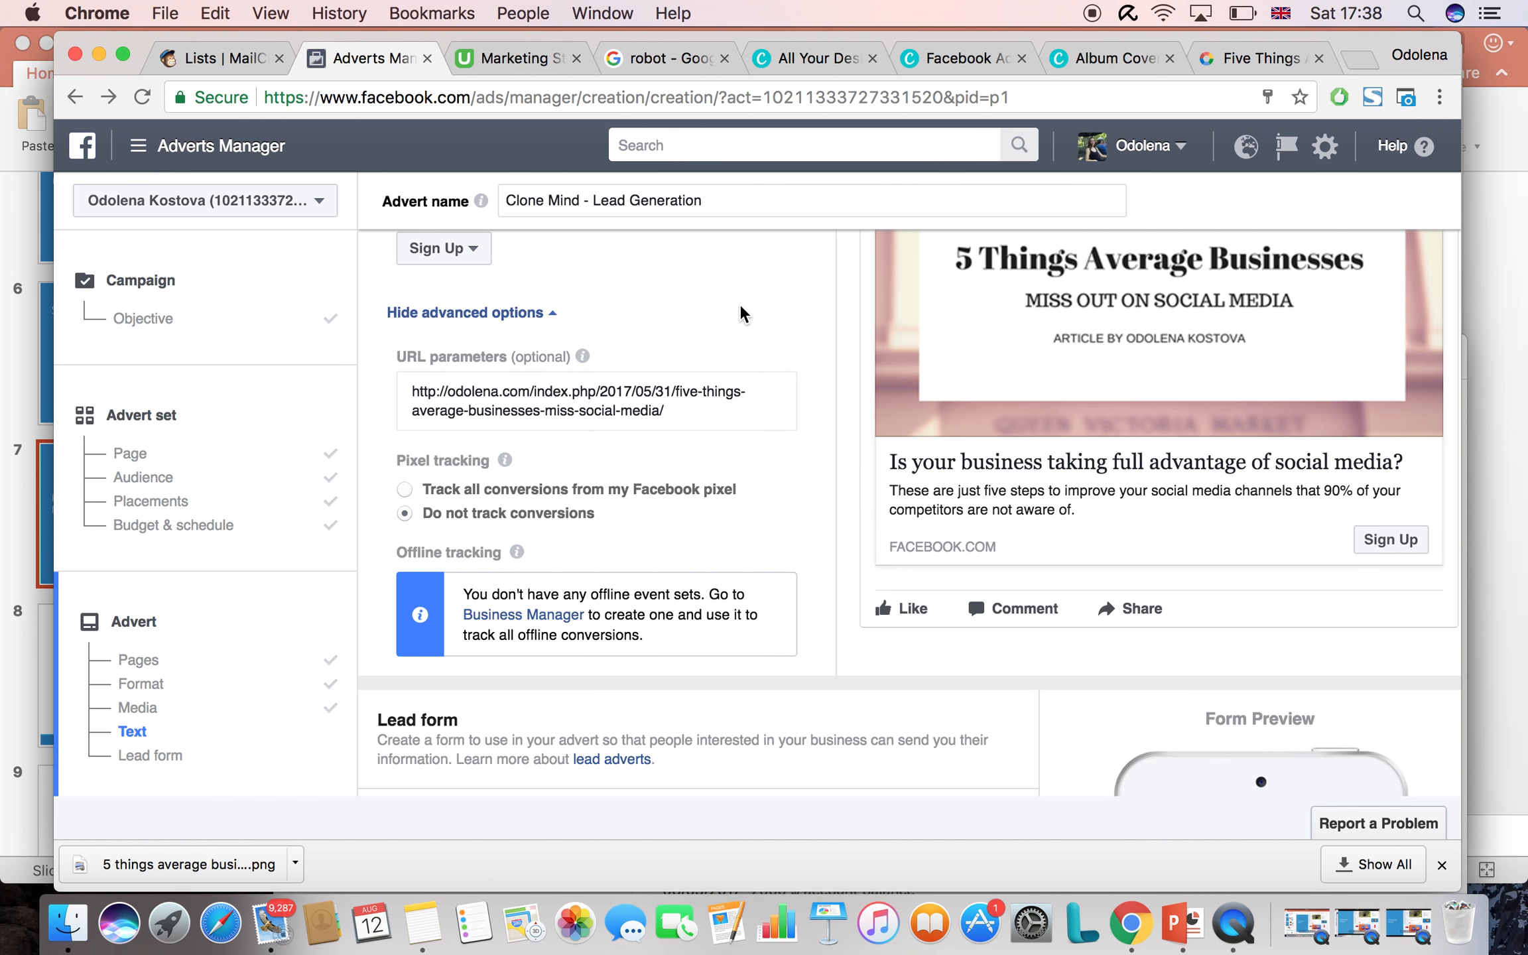
Review the advert setup from format and images through text and URL parameters to the Lead form section's sample preview
scroll(740, 309, "up", 3)
scroll(740, 307, "up", 5)
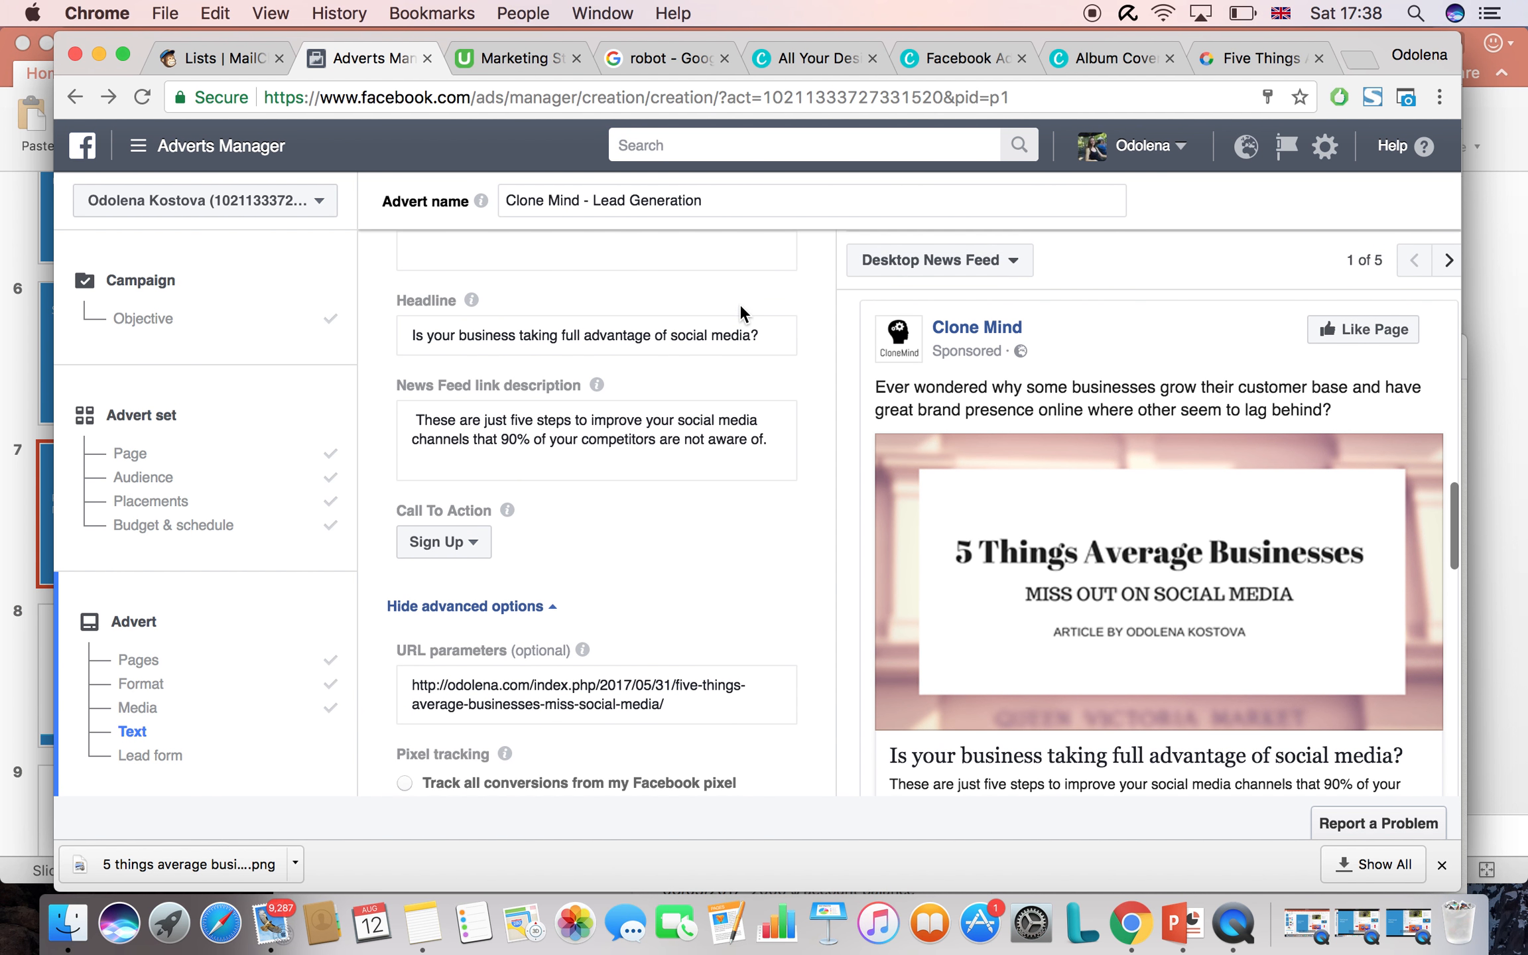
scroll(740, 307, "up", 8)
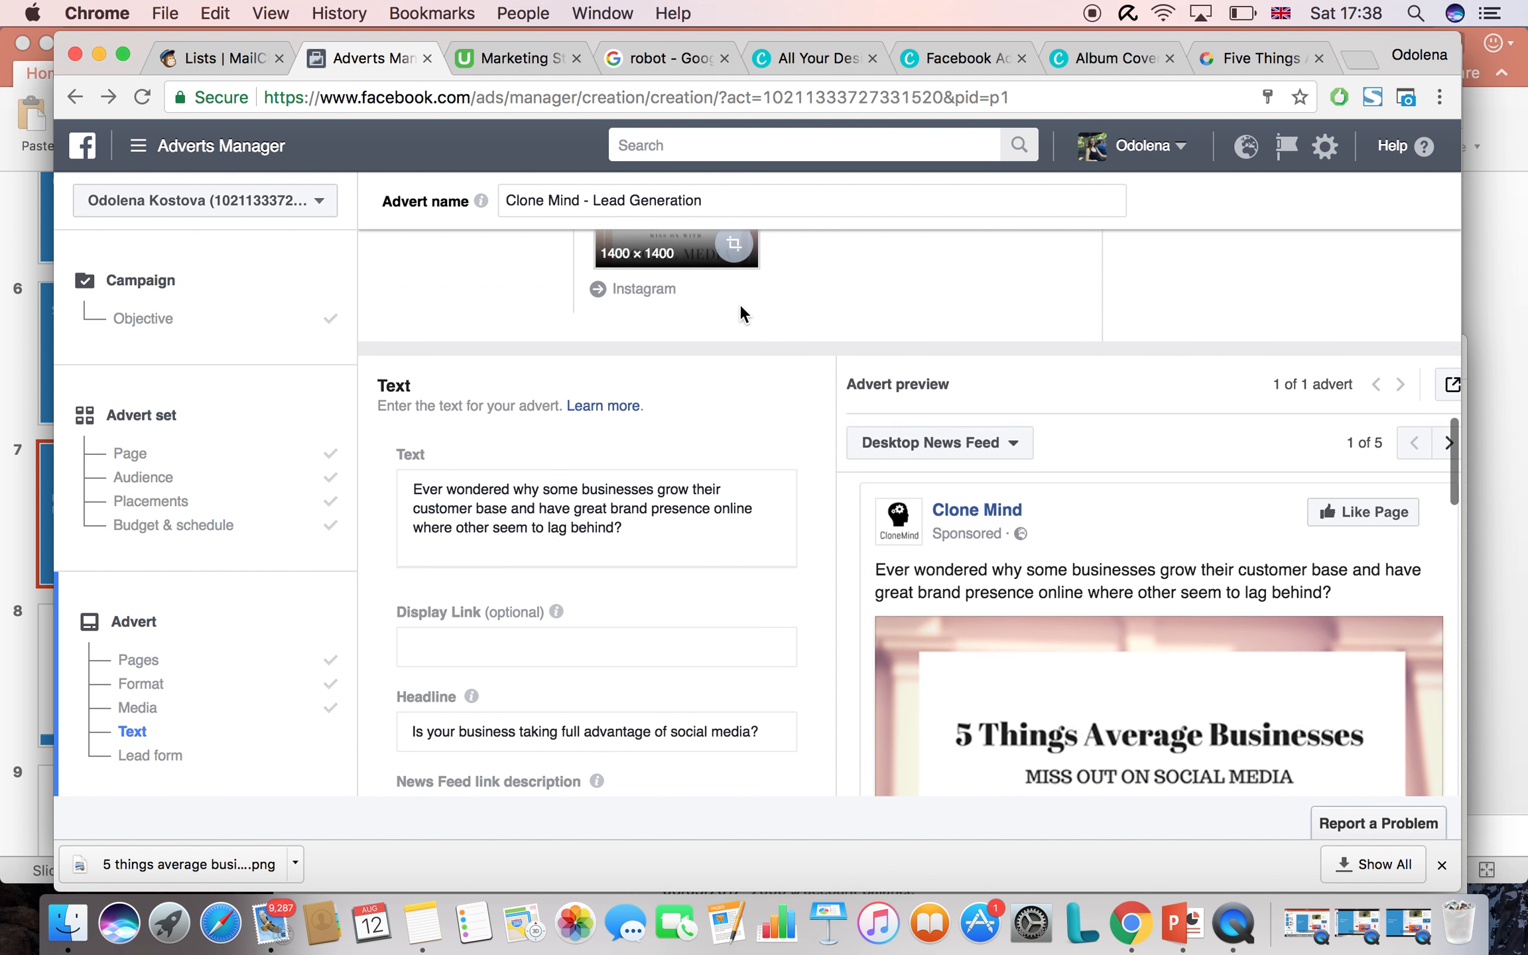
scroll(740, 306, "up", 8)
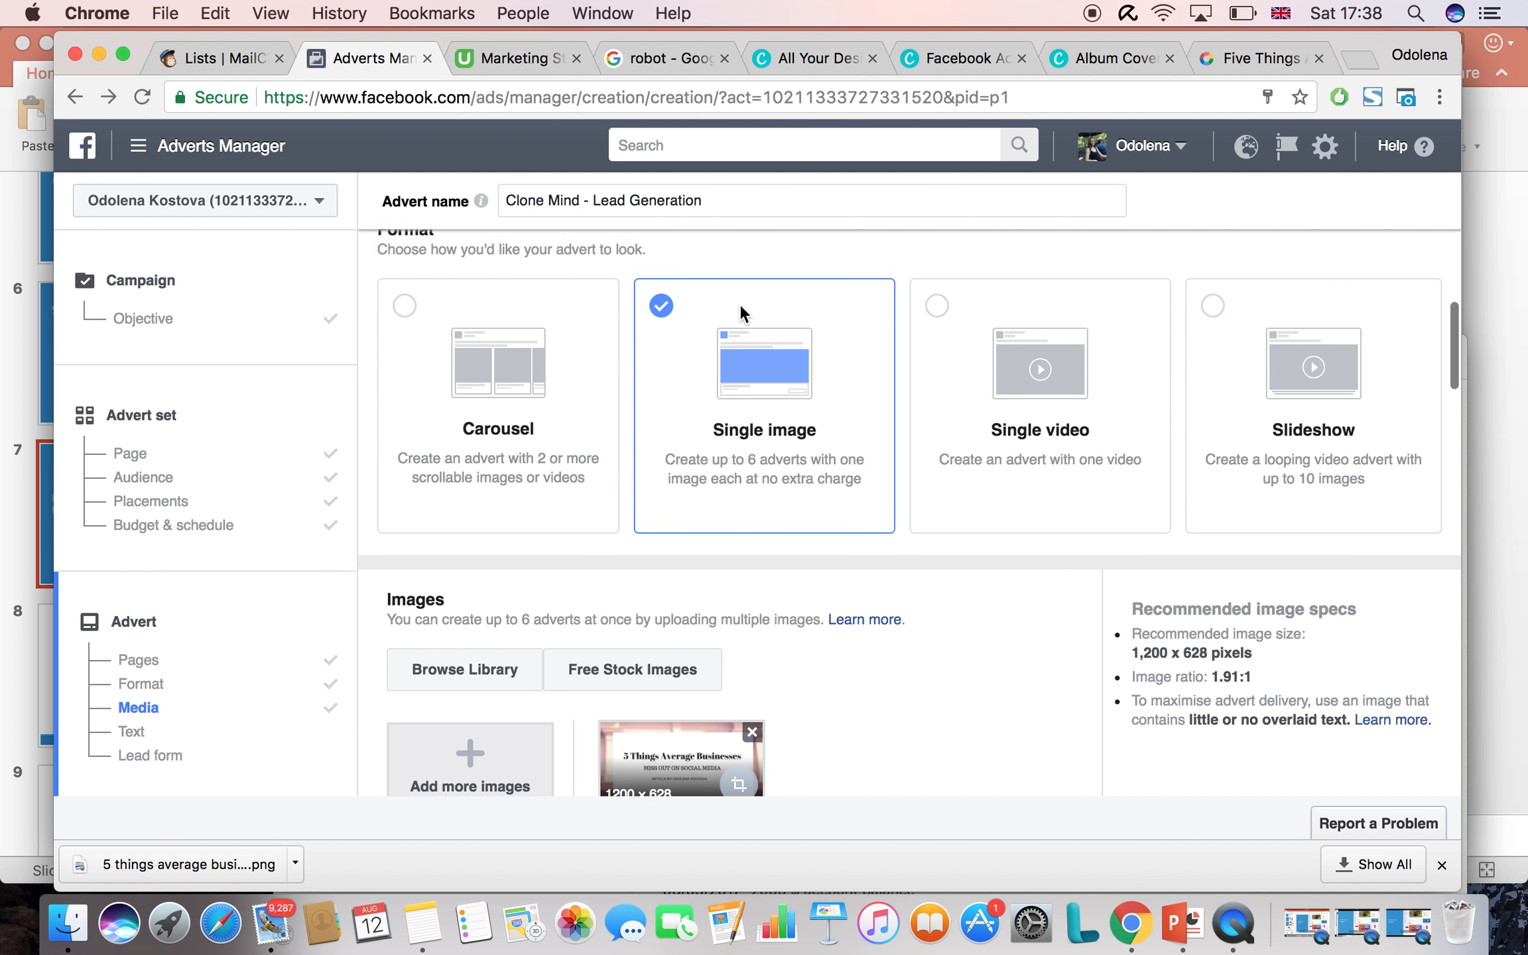
scroll(740, 306, "down", 20)
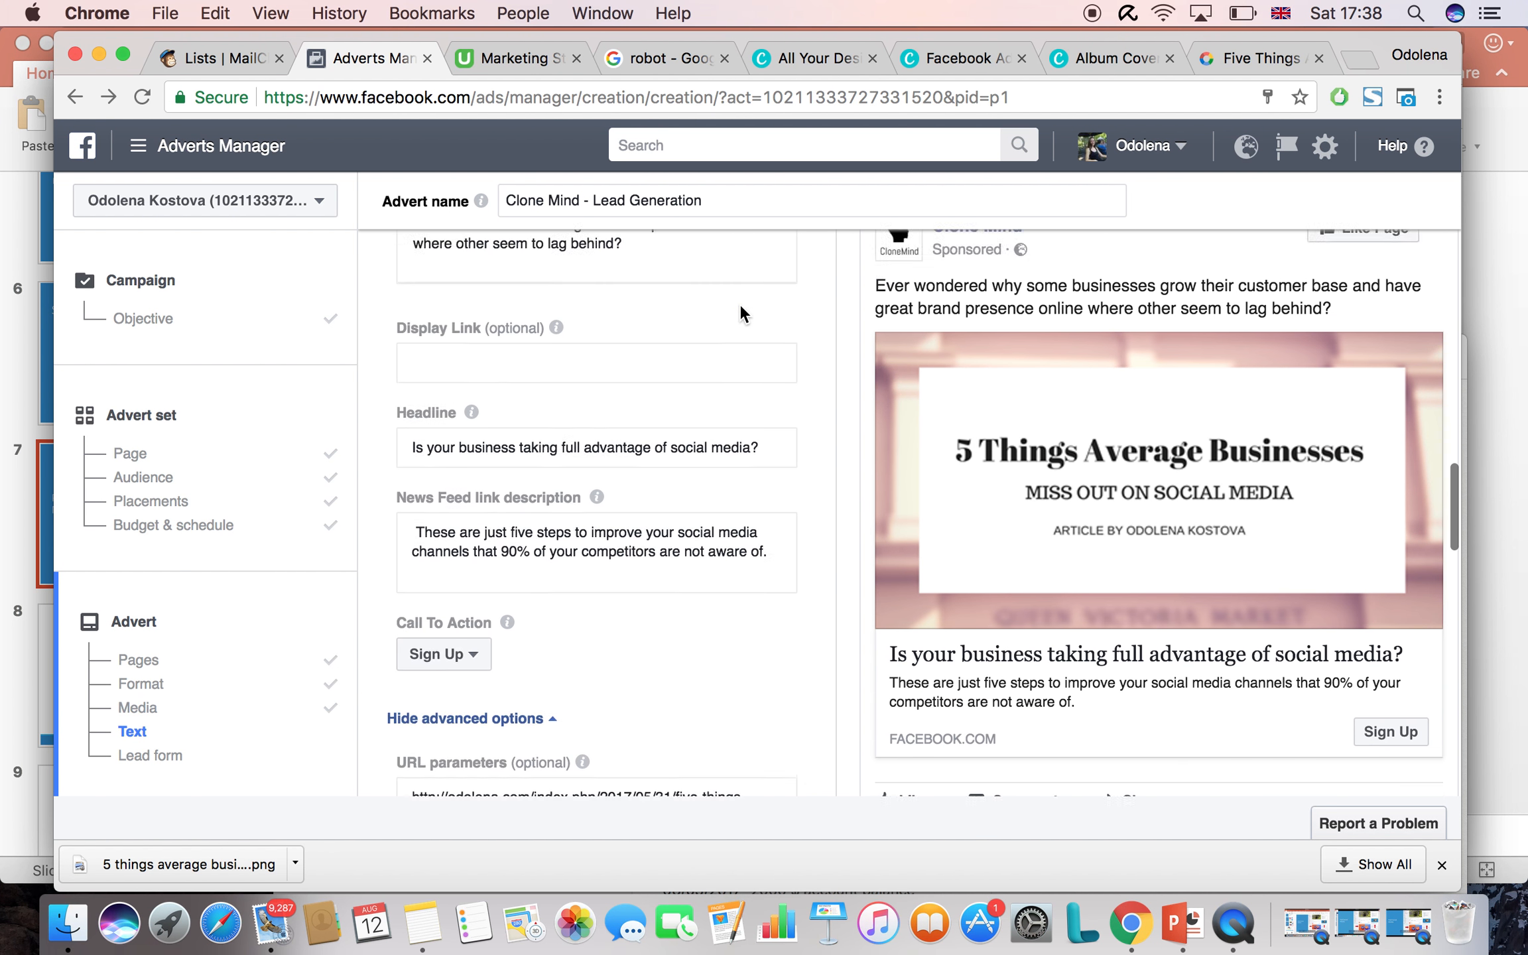
scroll(740, 305, "down", 5)
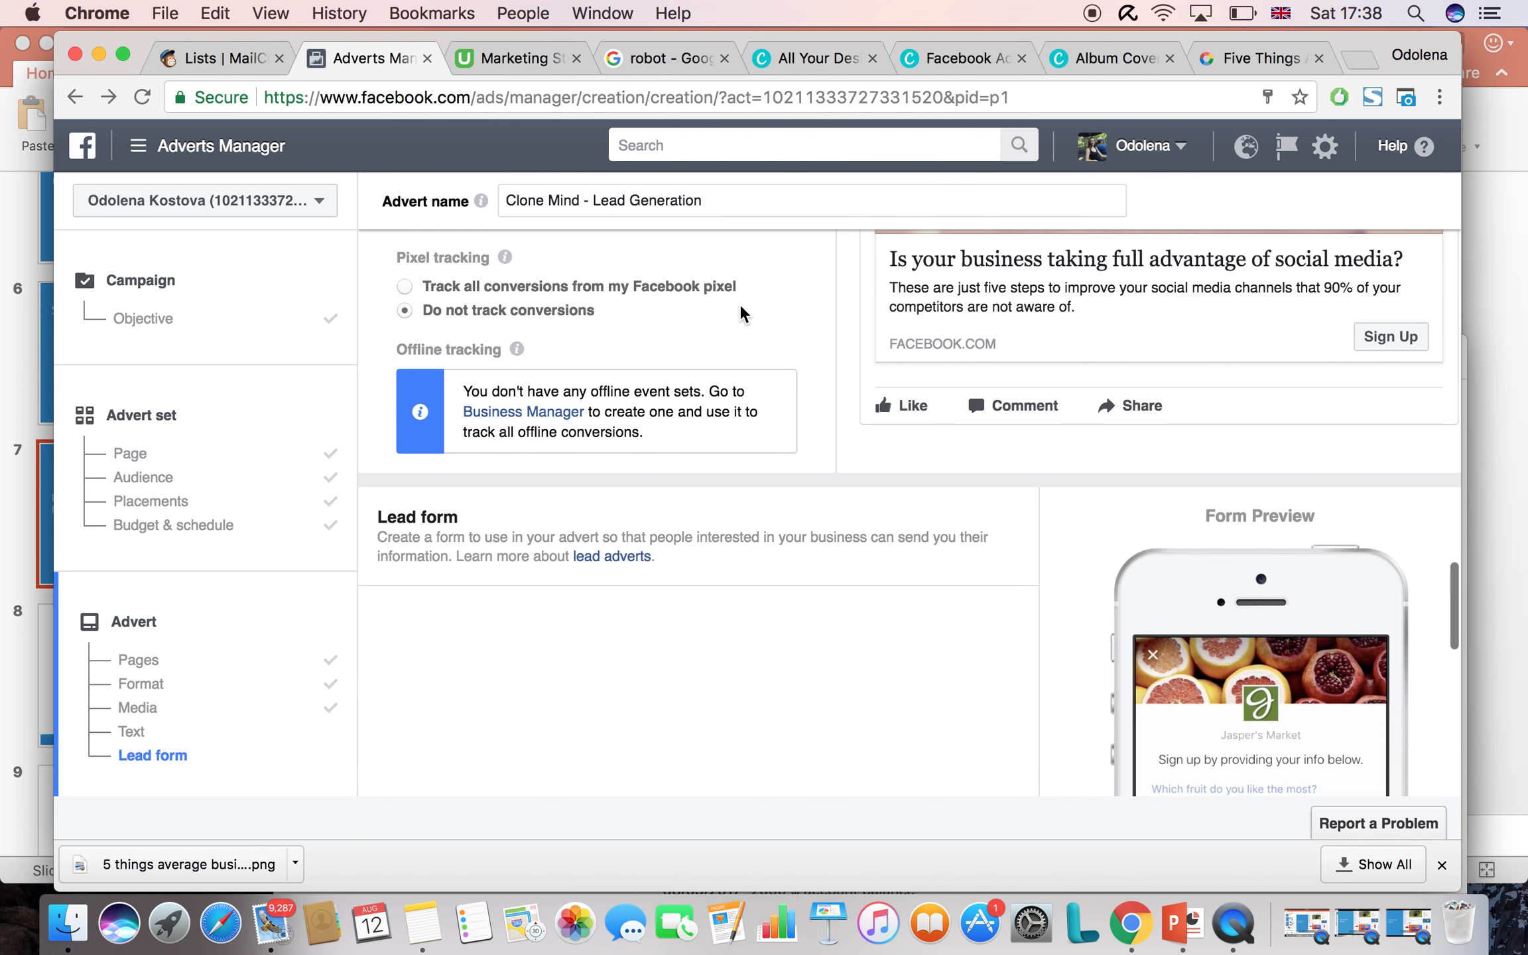
scroll(740, 305, "down", 5)
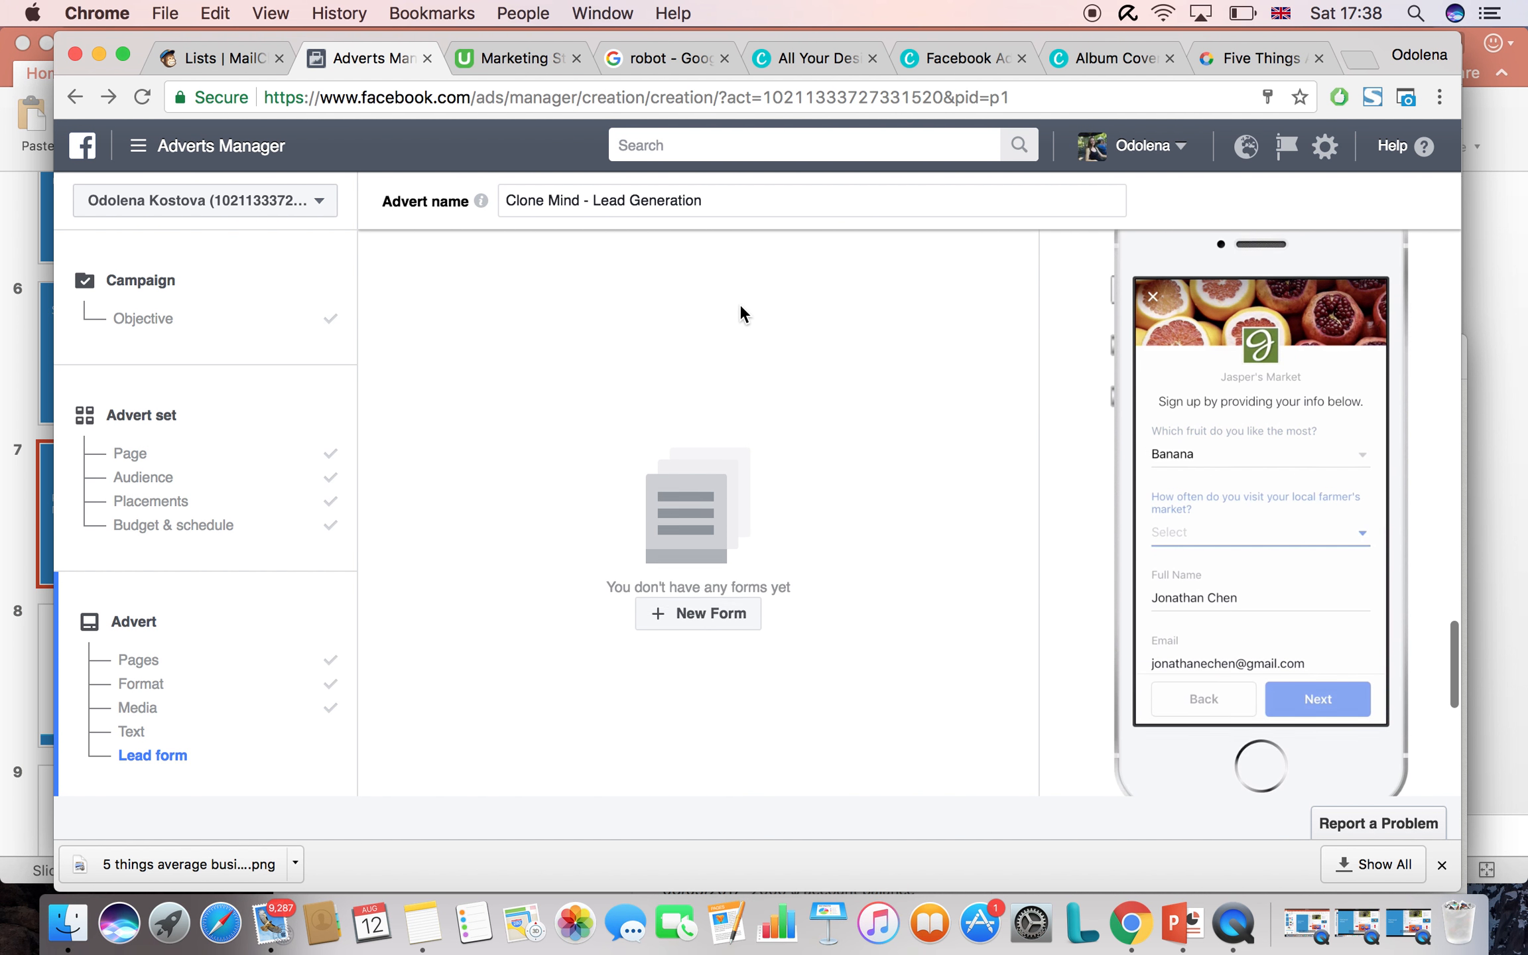
scroll(739, 303, "down", 1)
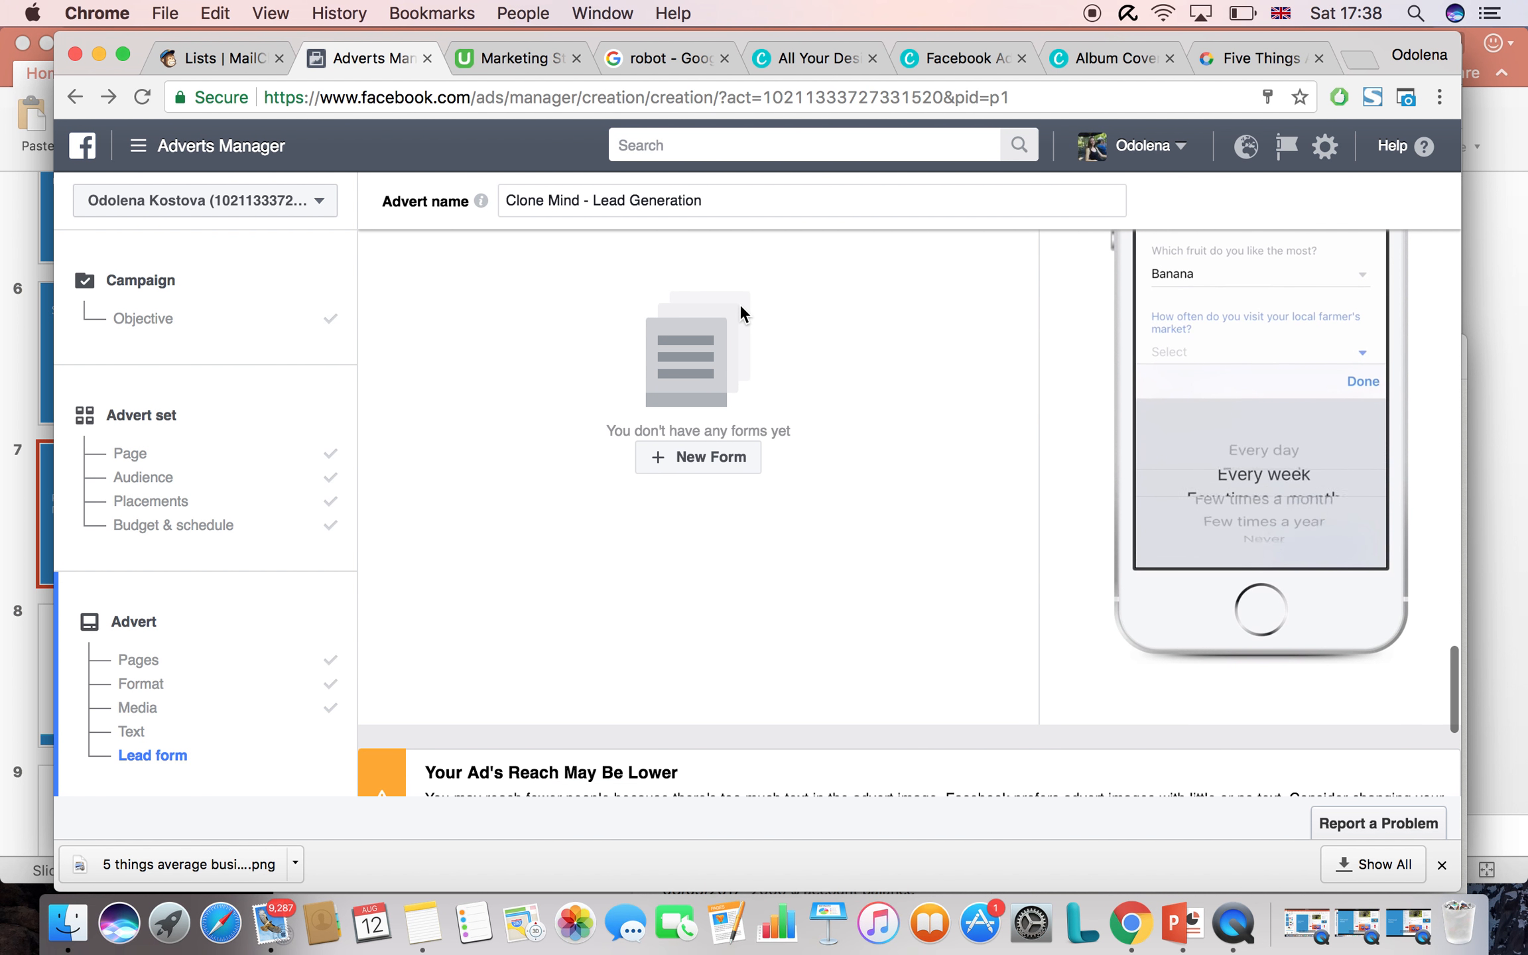
scroll(1169, 372, "up", 4)
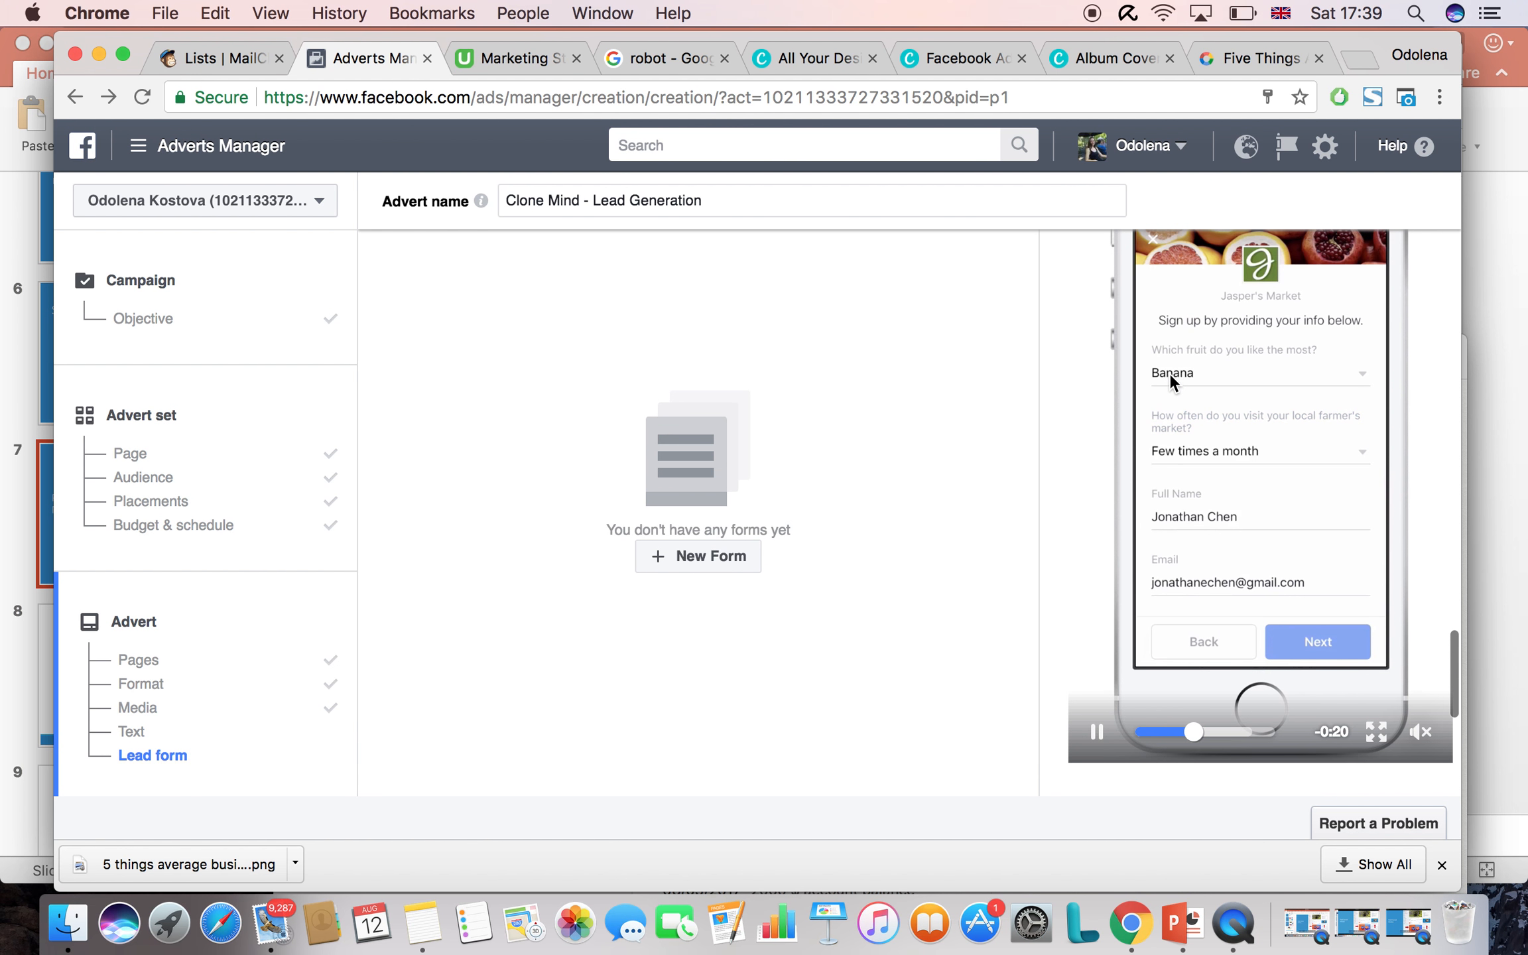
scroll(1169, 373, "up", 6)
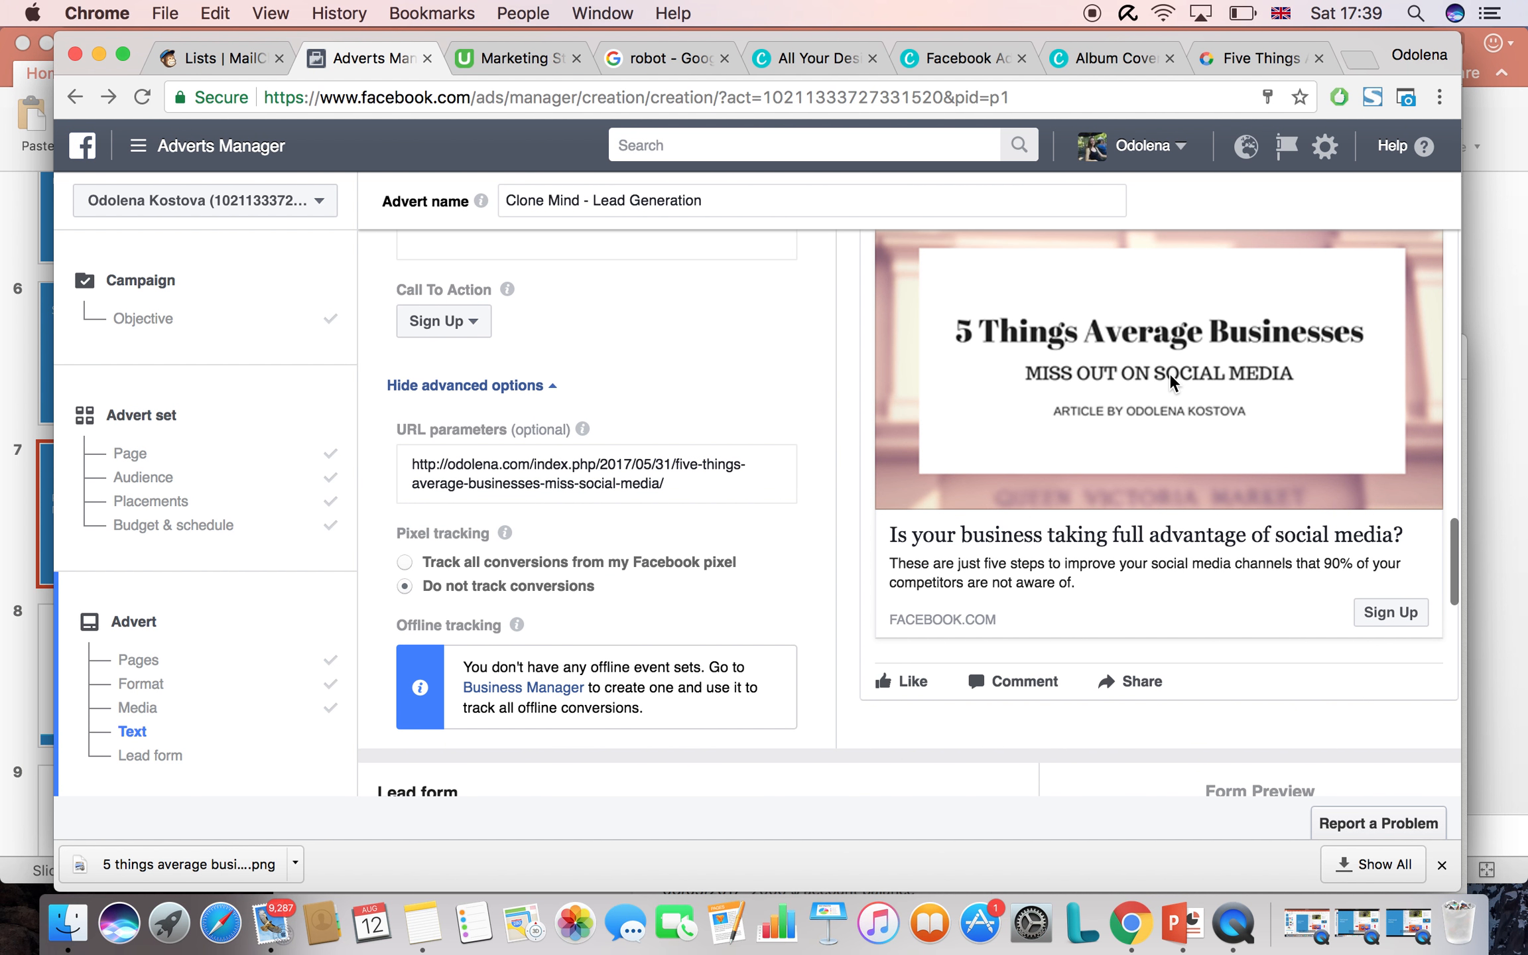
Start a new lead form for the advert and look over its welcome screen fields
scroll(1156, 552, "down", 6)
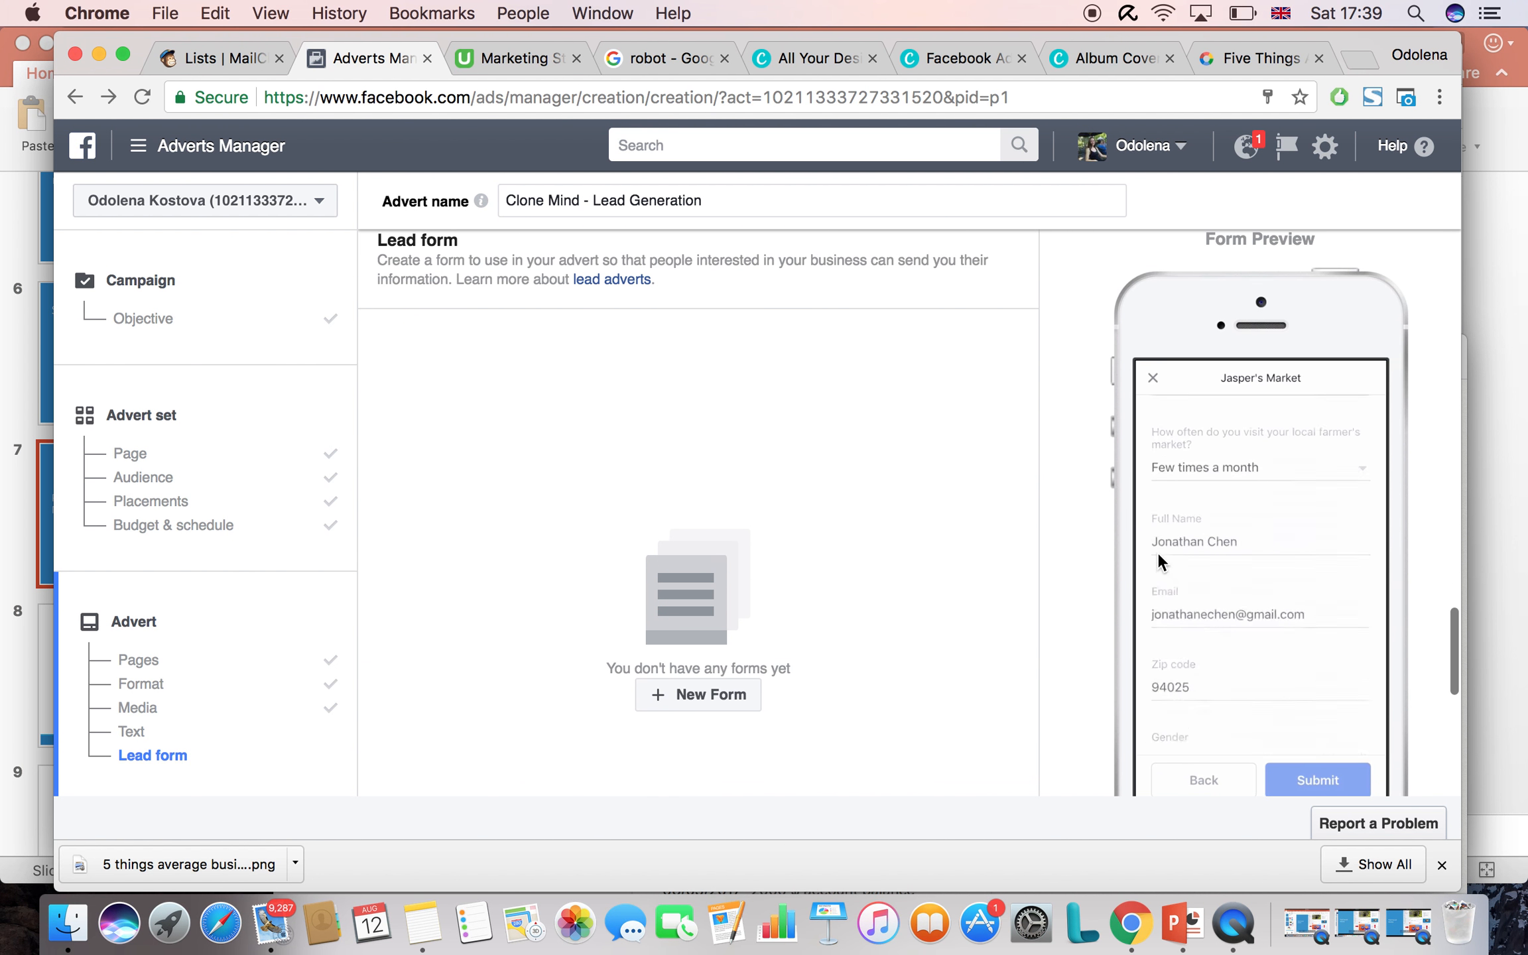
scroll(881, 628, "down", 2)
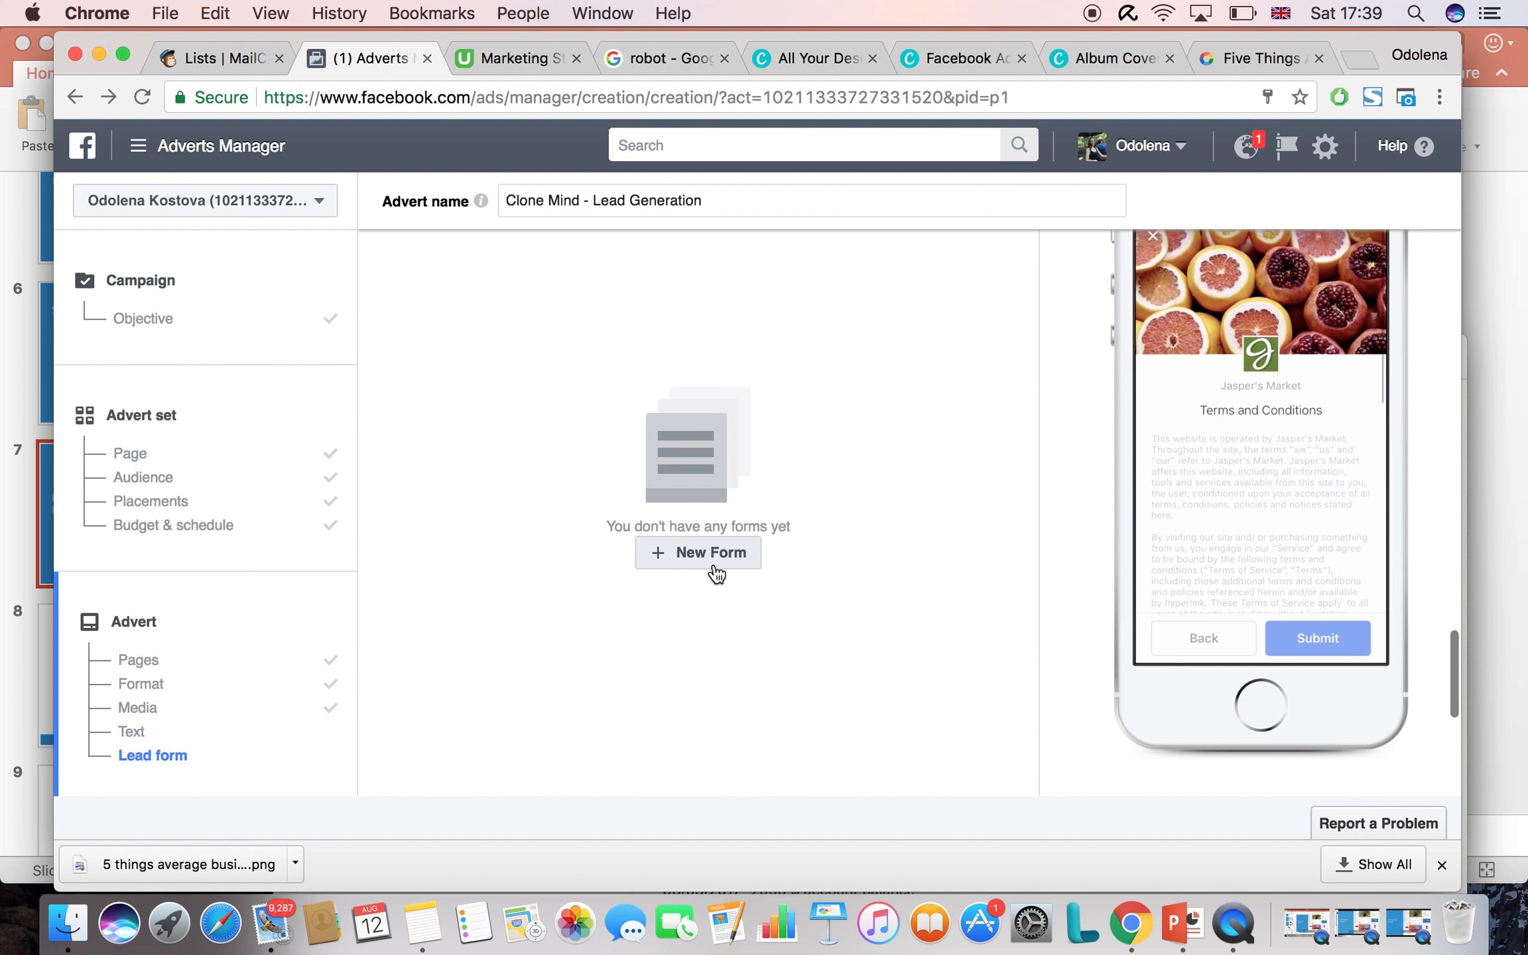
left_click(707, 554)
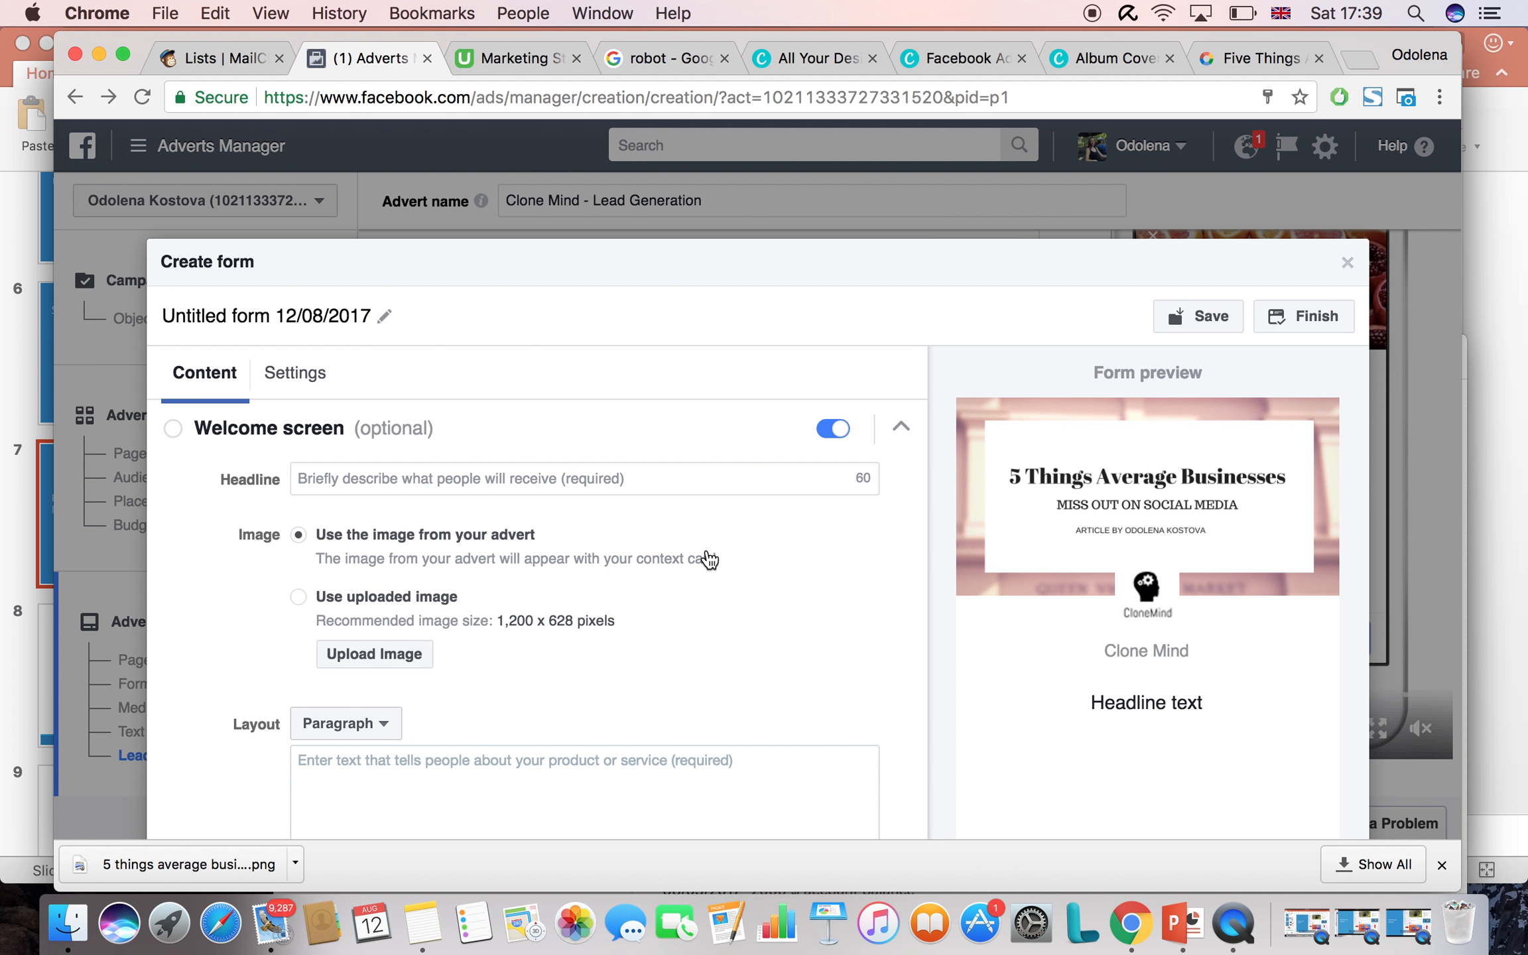
scroll(563, 674, "down", 3)
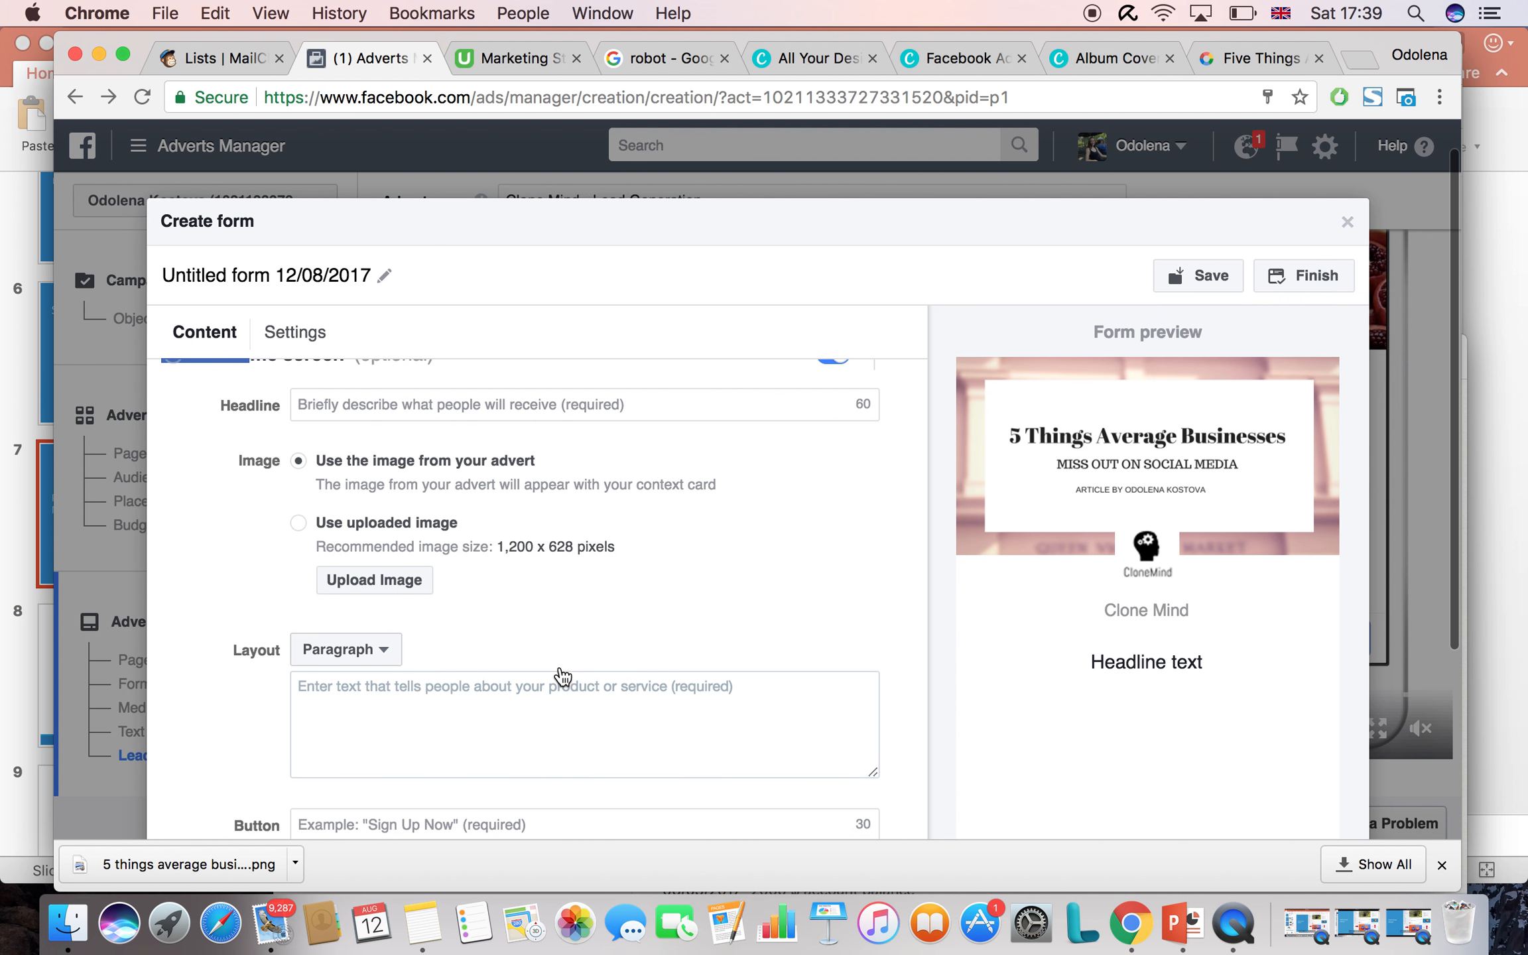
Set the welcome screen headline to "Sign up for more articles"
scroll(563, 674, "down", 1)
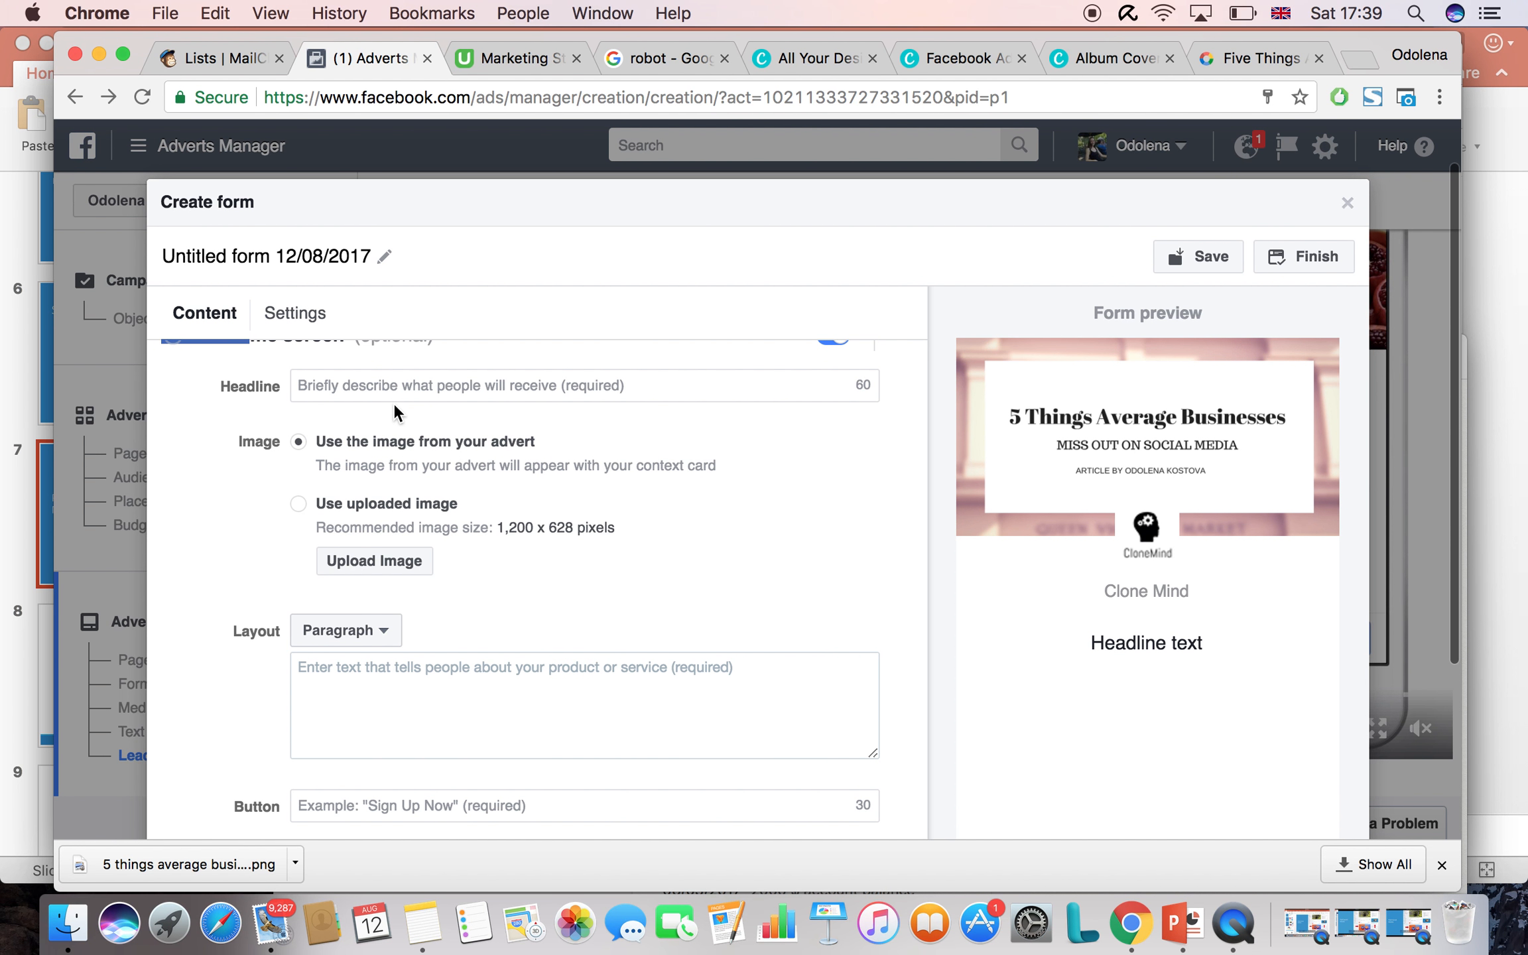
scroll(394, 411, "up", 1)
left_click(371, 414)
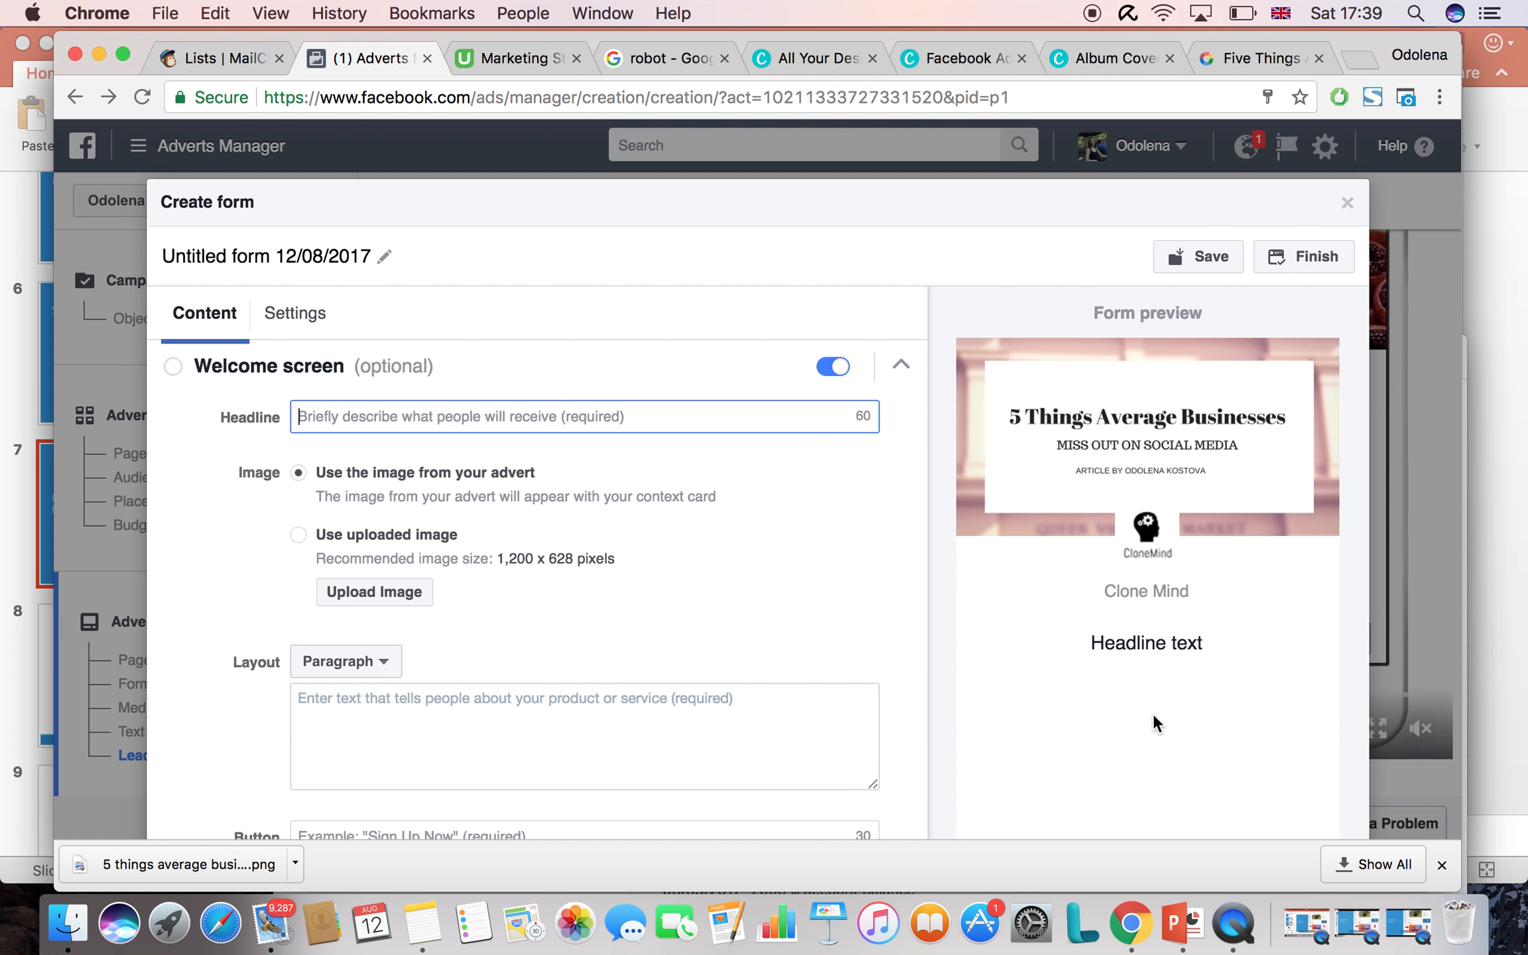
type("Sign up for mo")
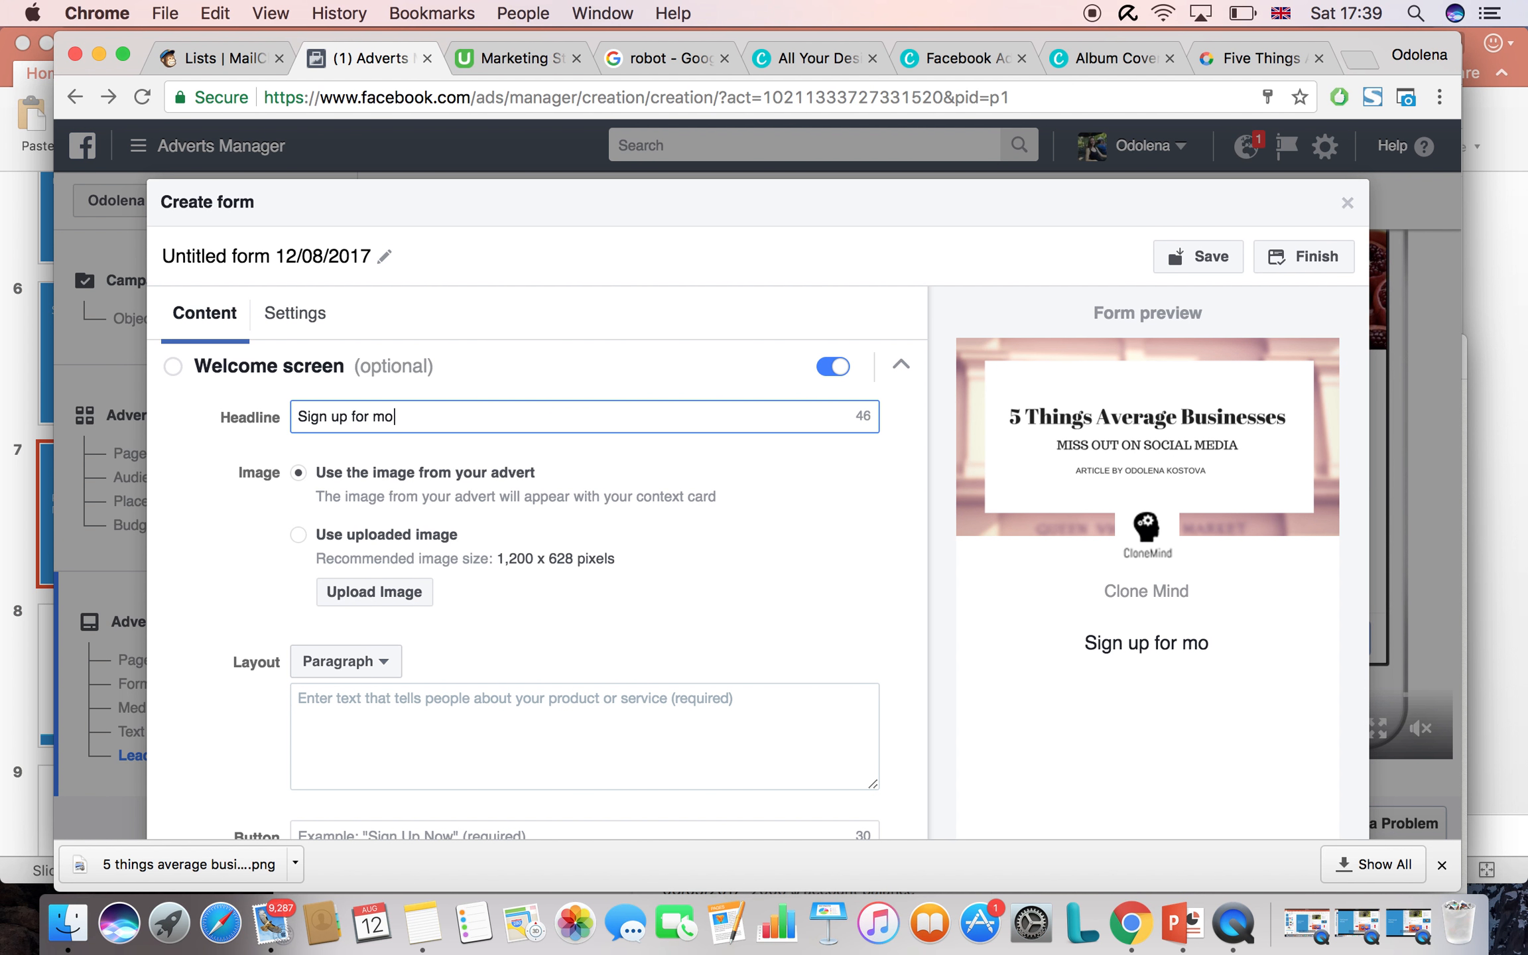
type("re articles")
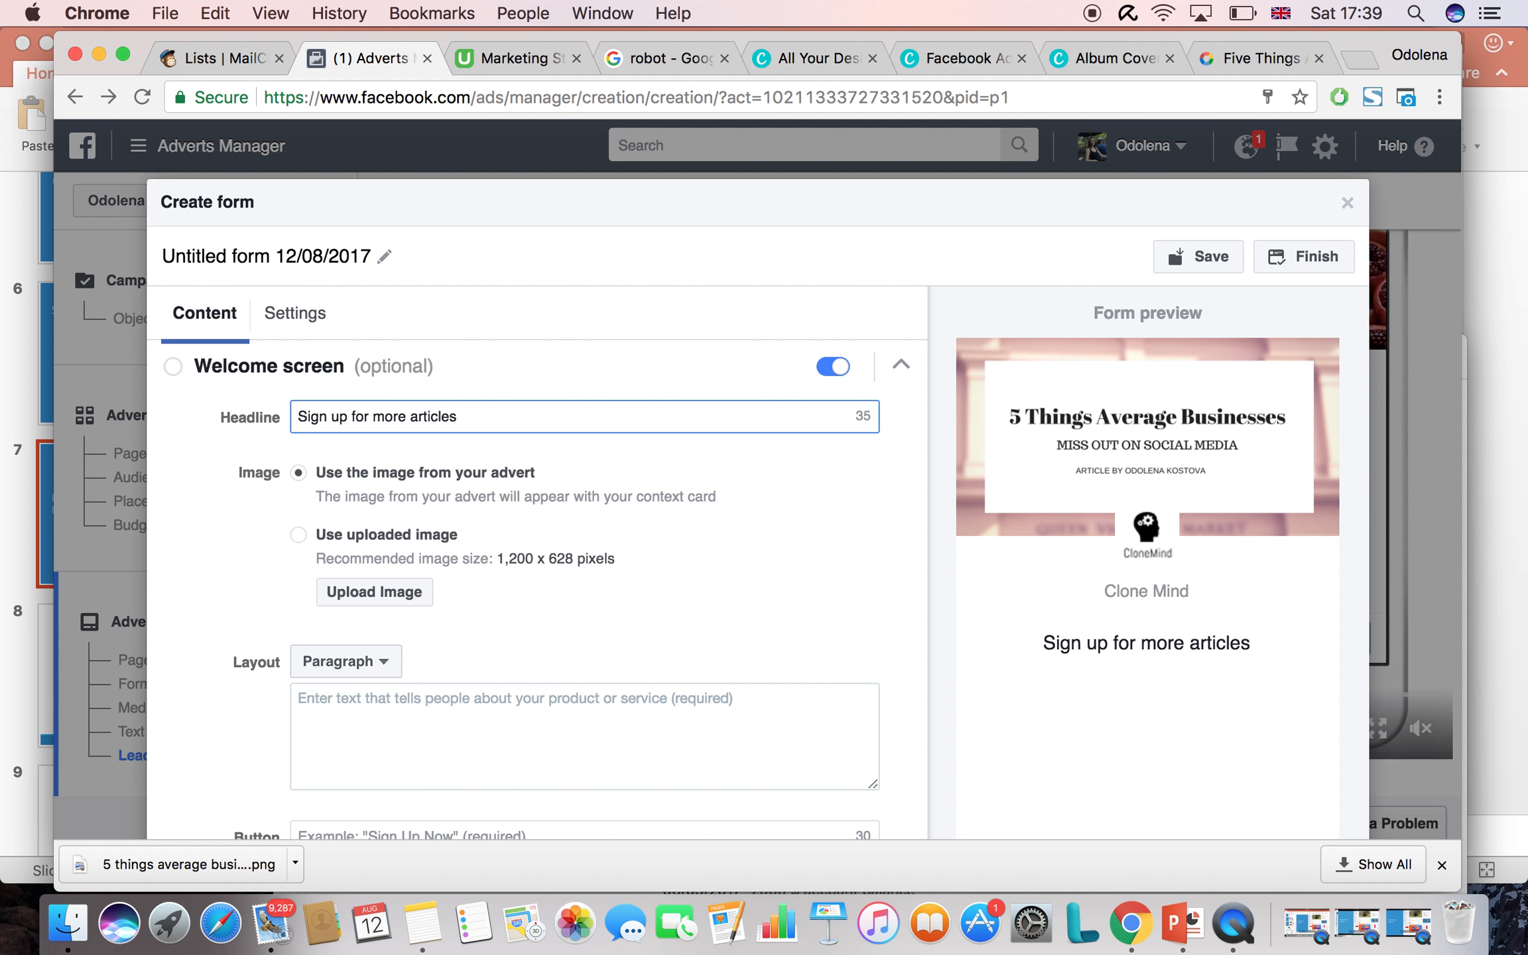
Try the Bullets layout on the welcome screen with the first bullet "sign up for news"
scroll(969, 690, "down", 2)
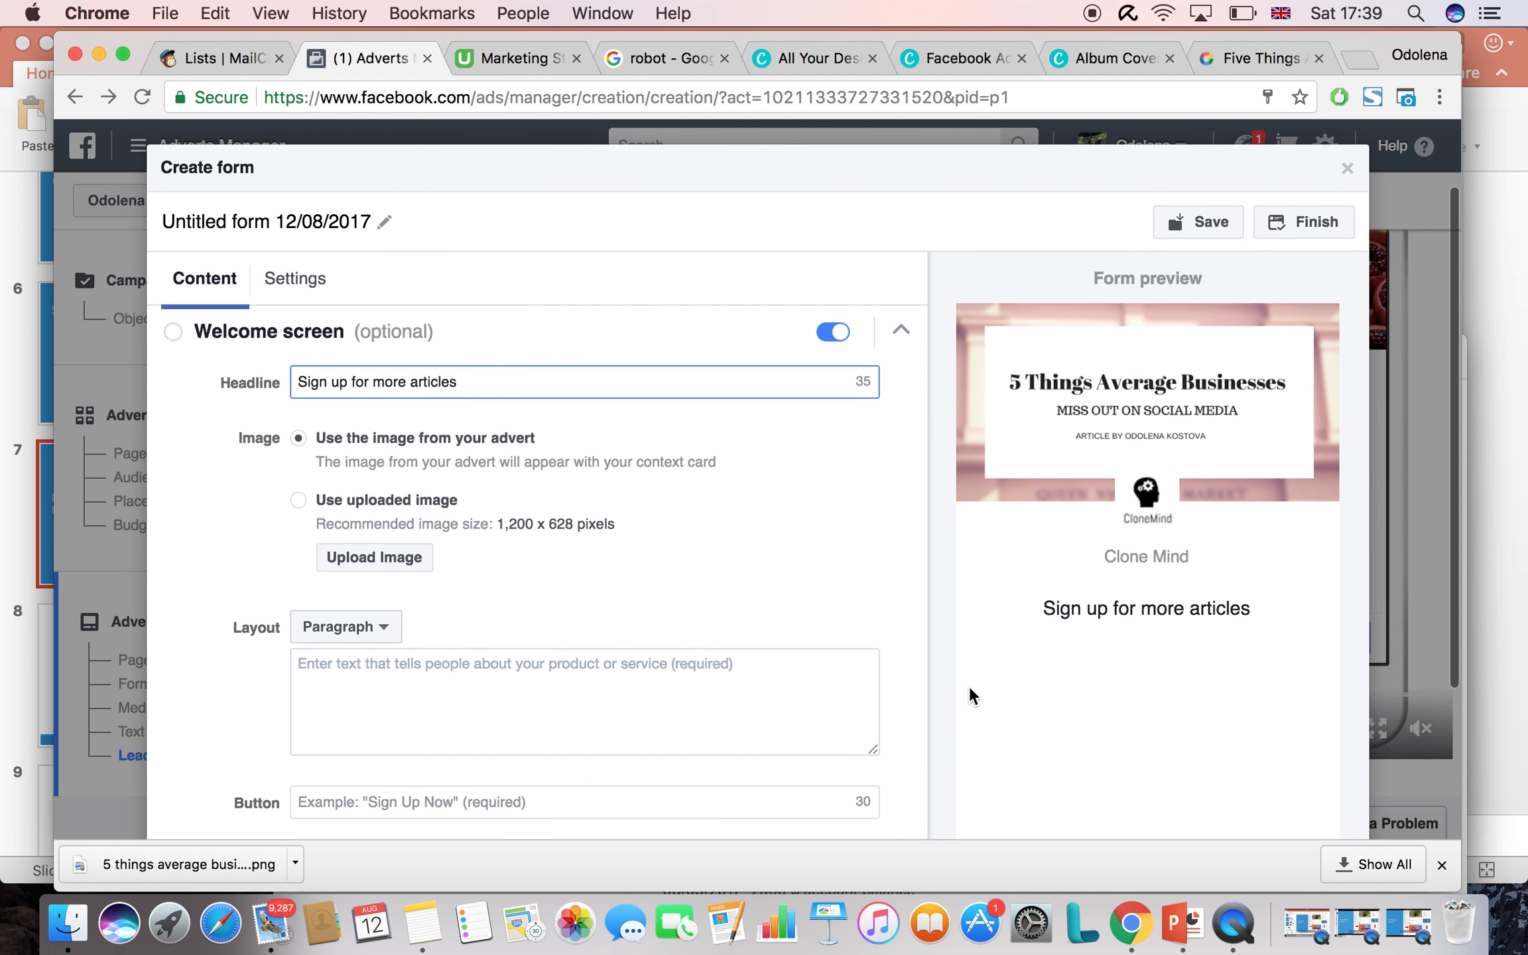
scroll(969, 689, "down", 1)
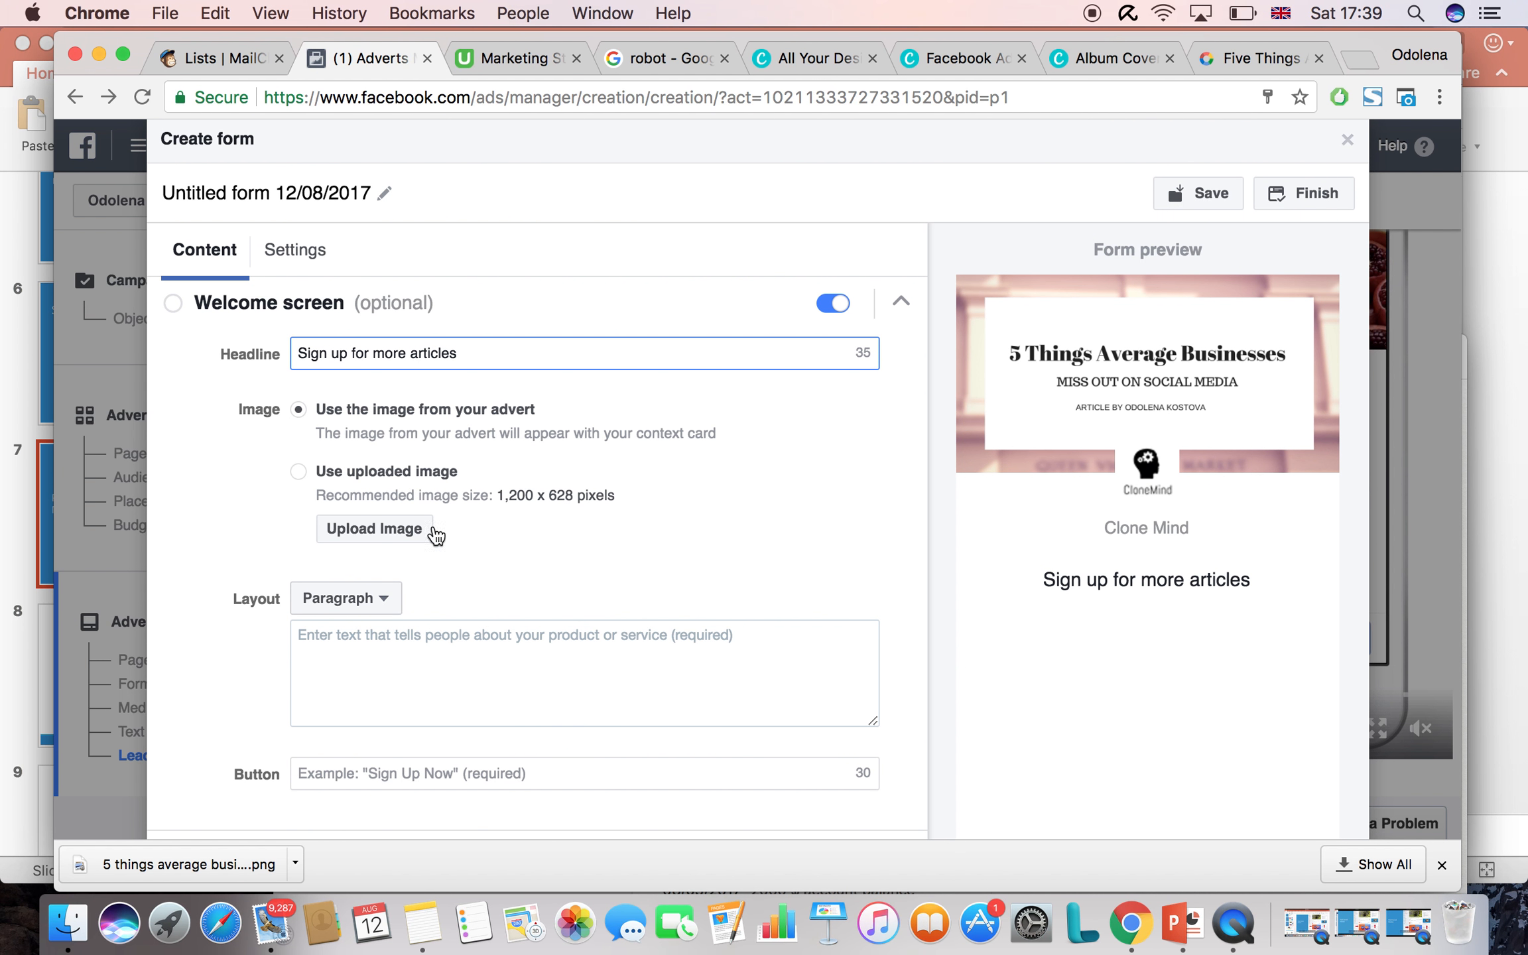
scroll(457, 576, "down", 4)
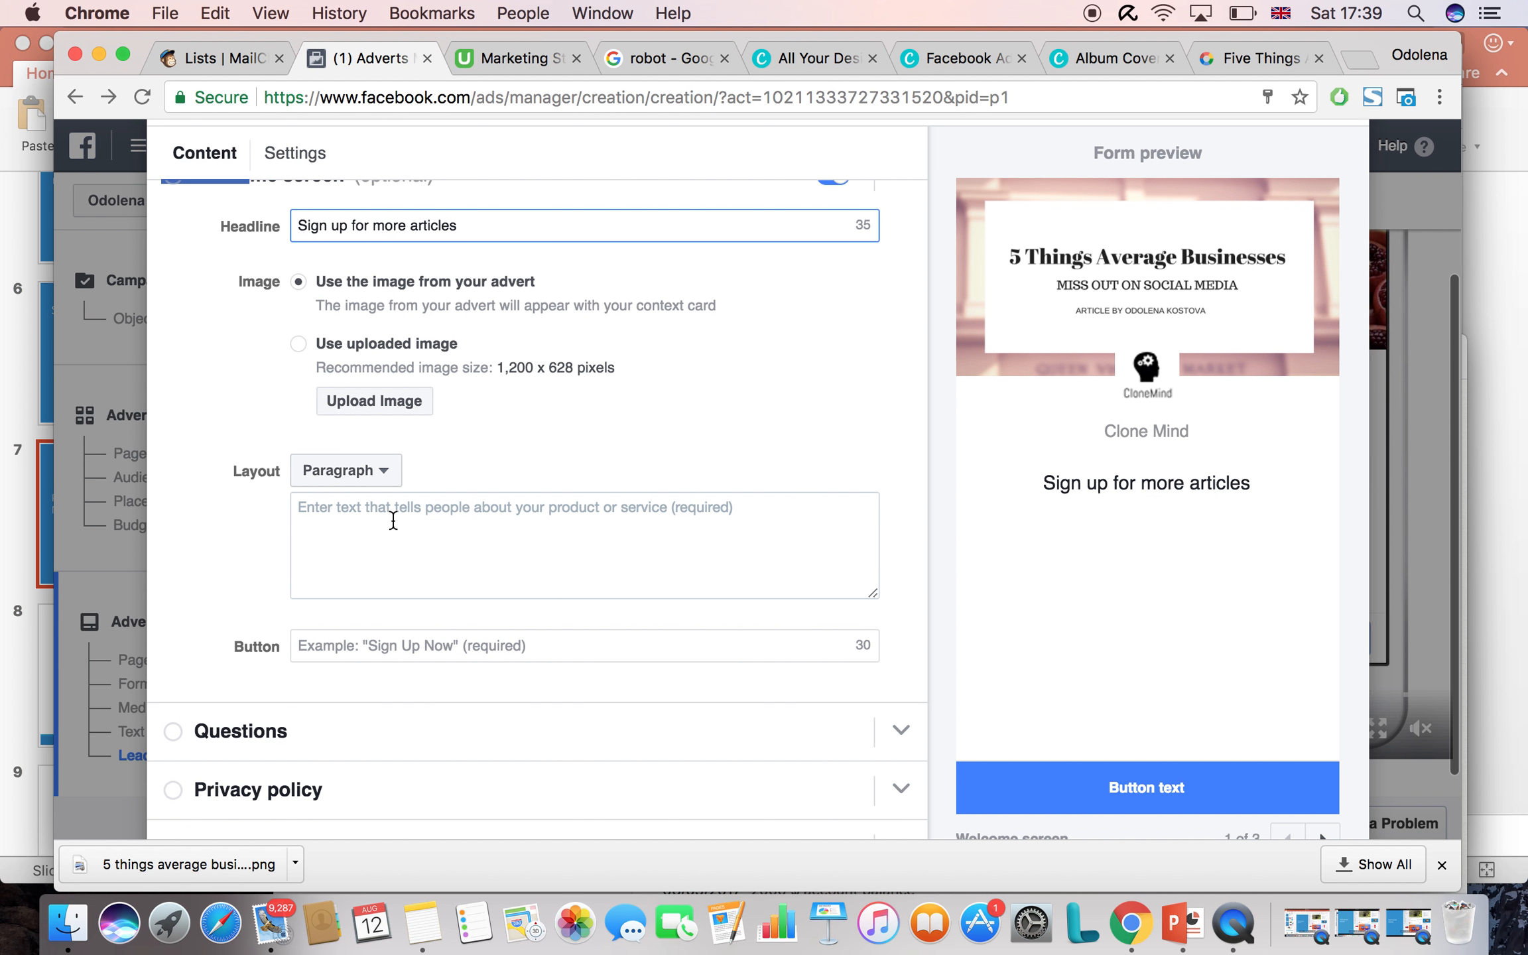
left_click(393, 479)
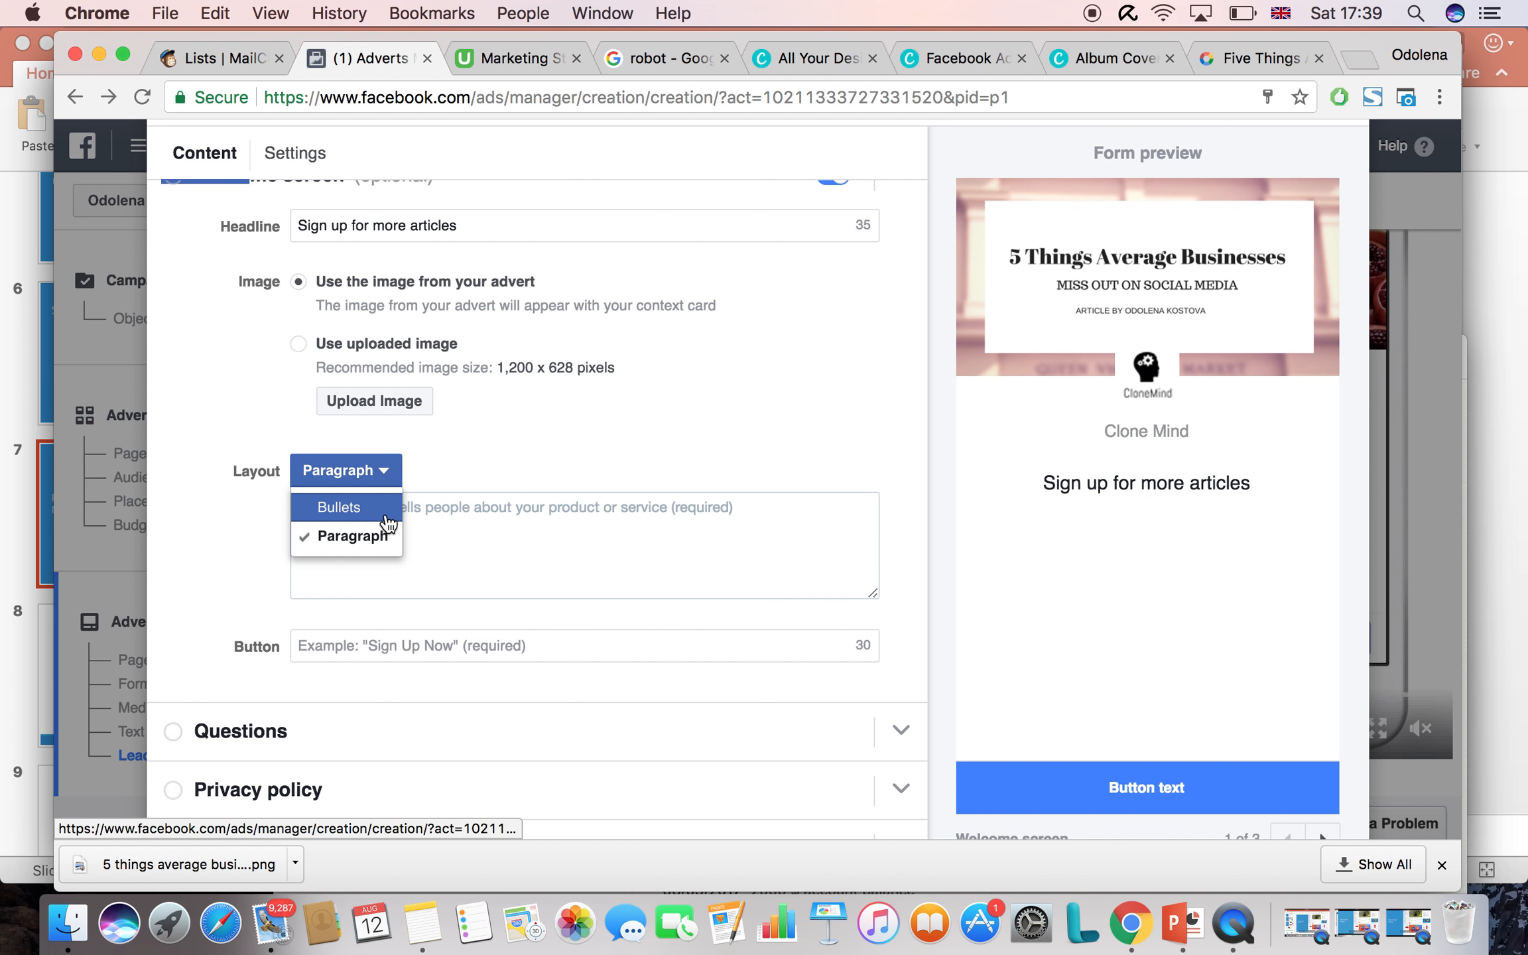
left_click(387, 518)
left_click(383, 509)
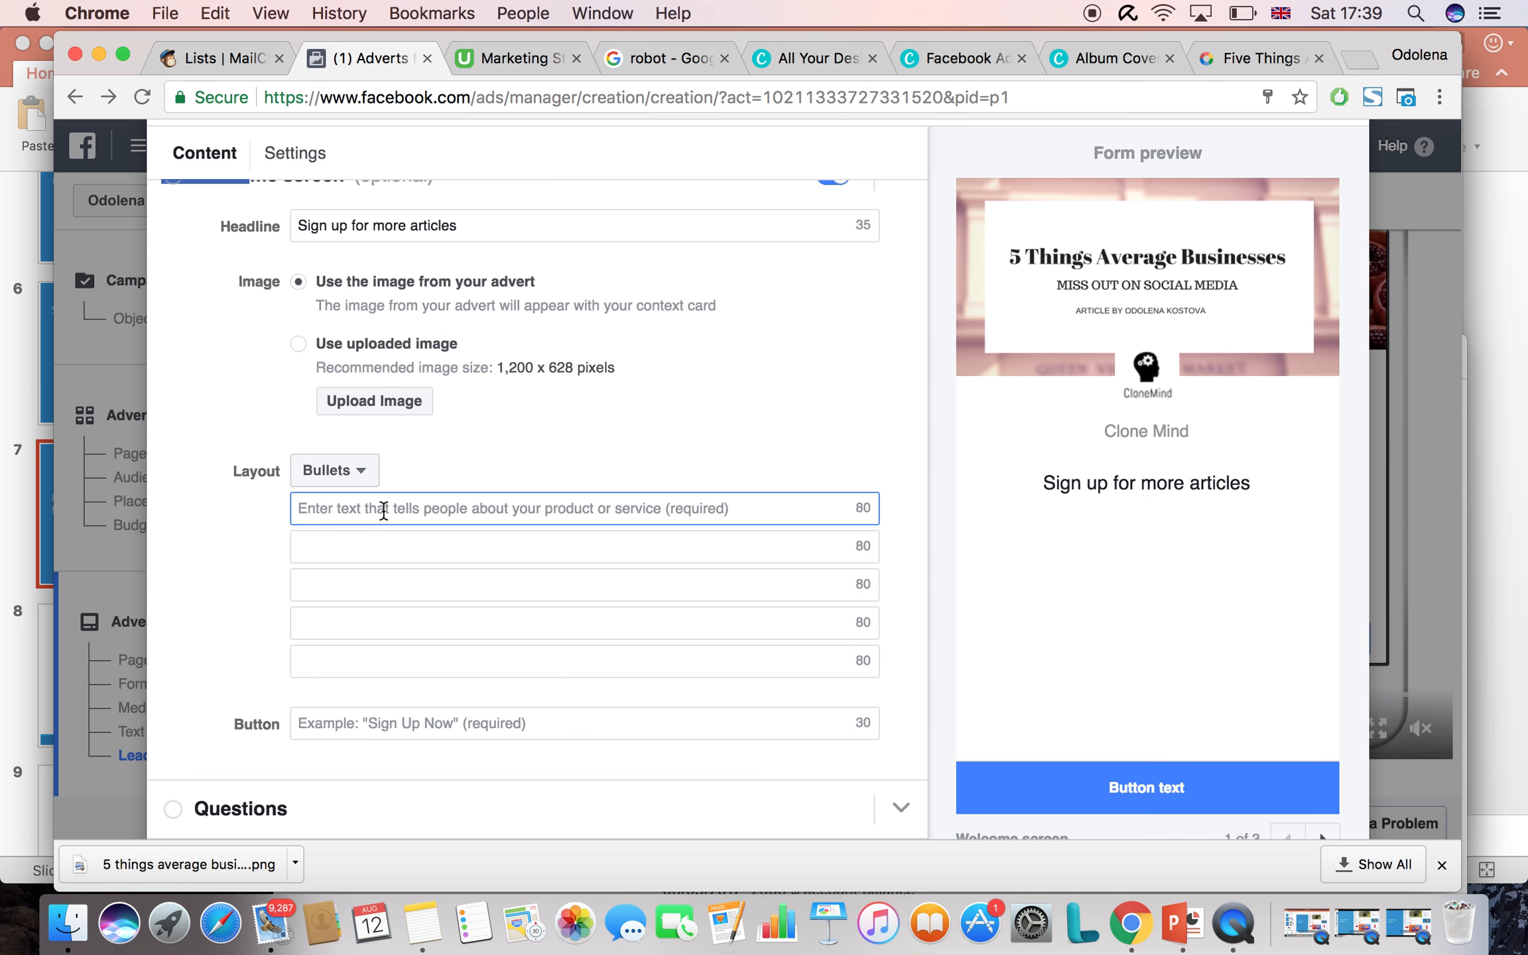
type("s")
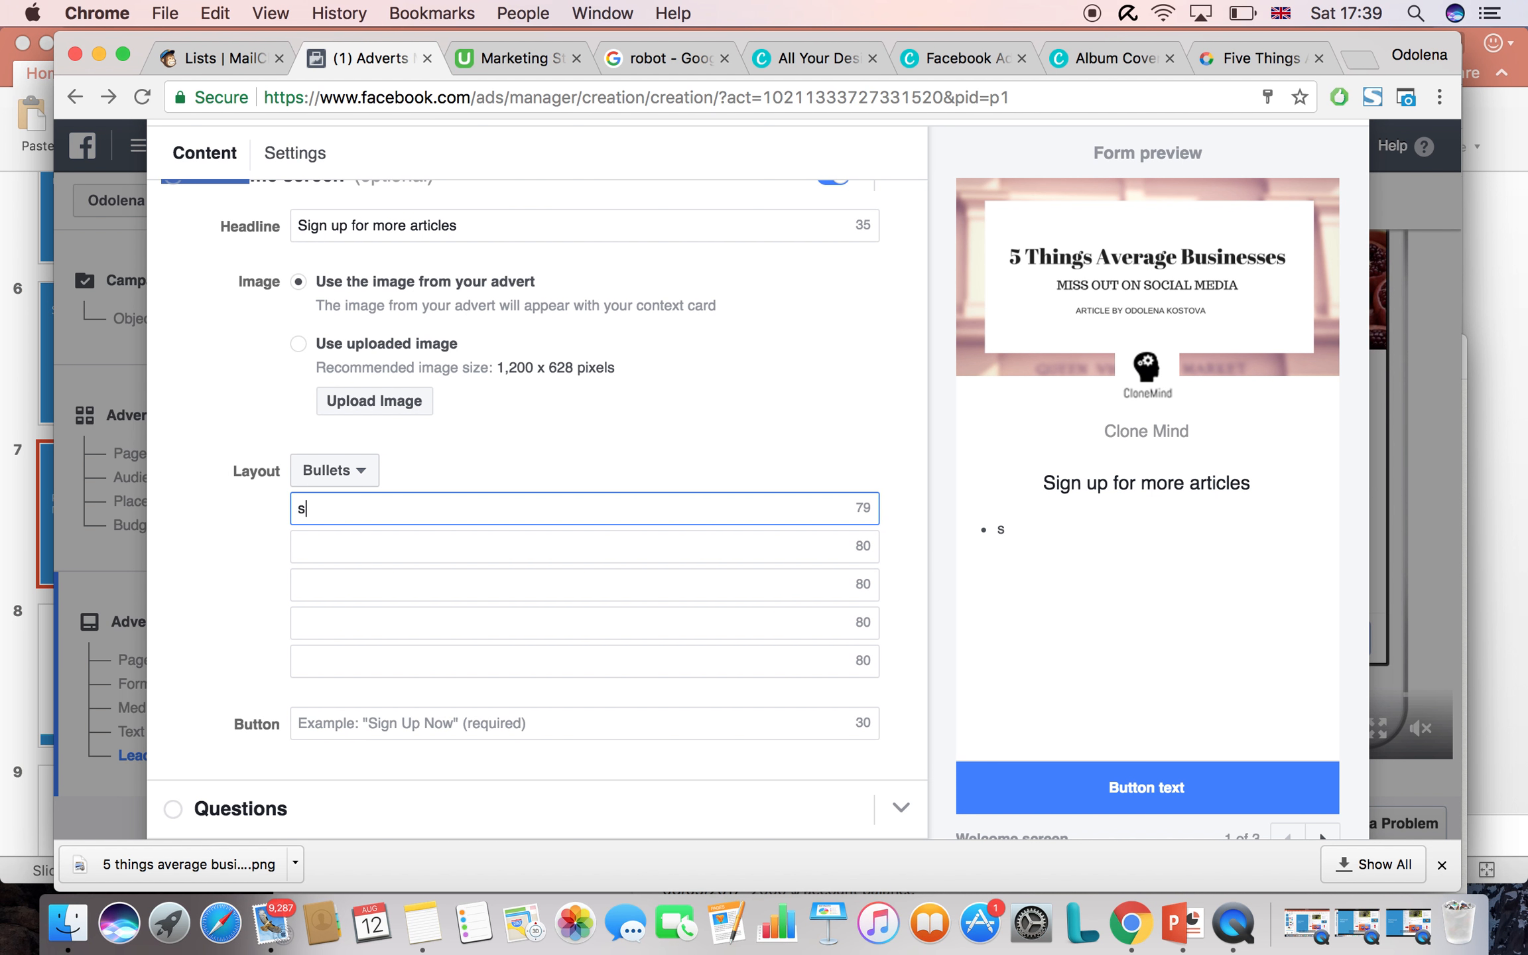
type("uign up foe")
key("BackSpace")
type("r news")
Fill the second and third bullets with "great content" and "strategies that work"
left_click(362, 546)
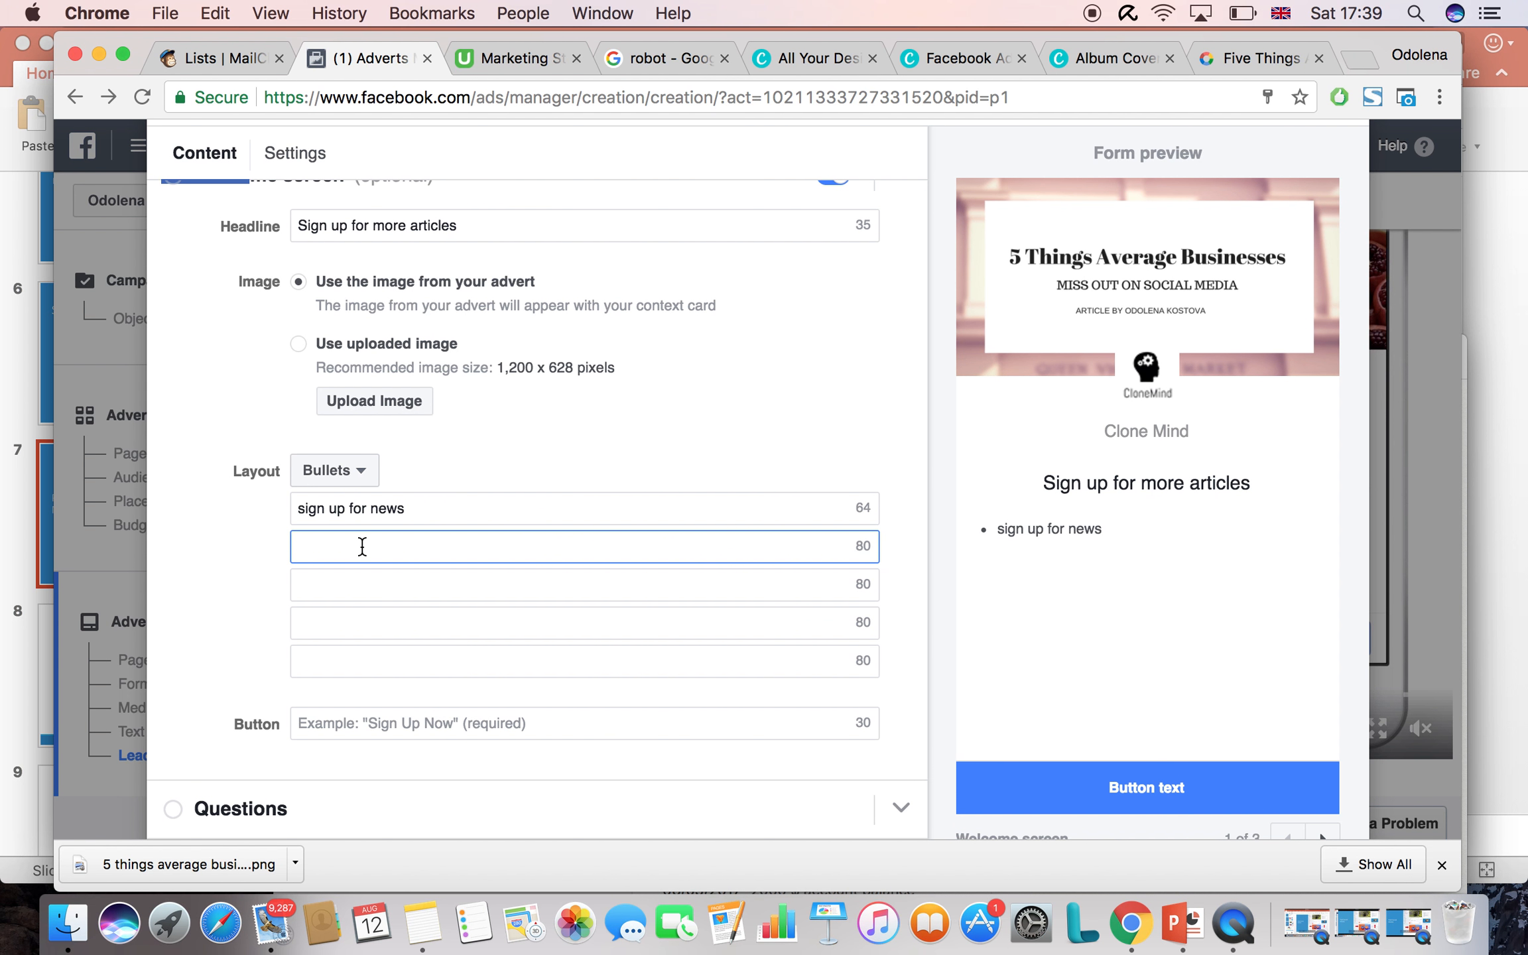
type("great content")
left_click(353, 582)
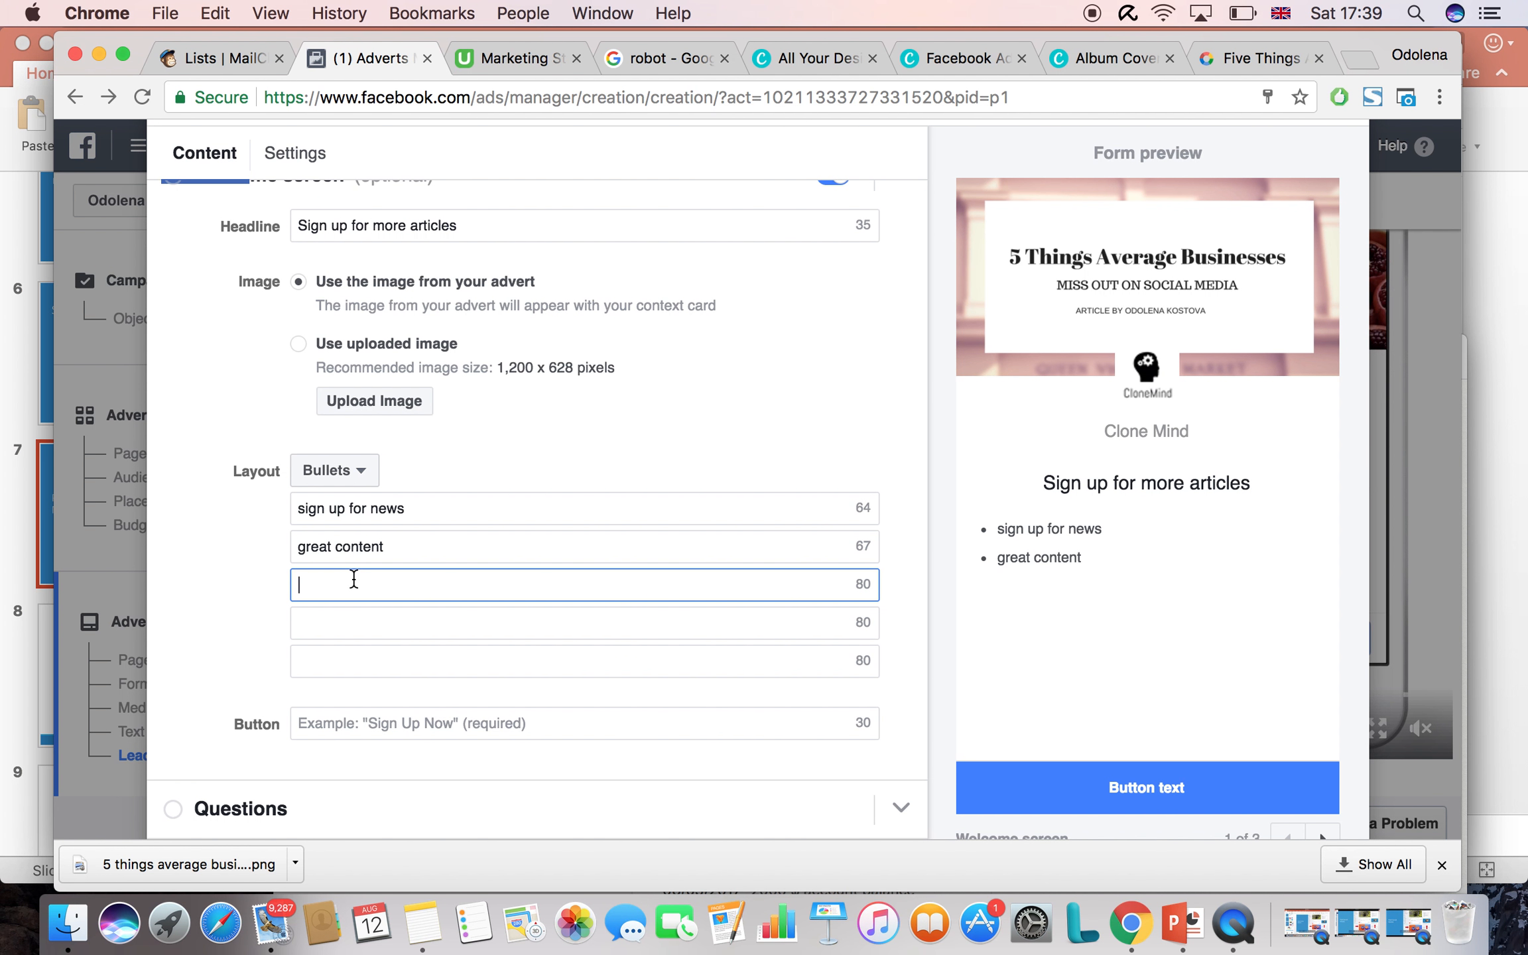
type("startegies that work")
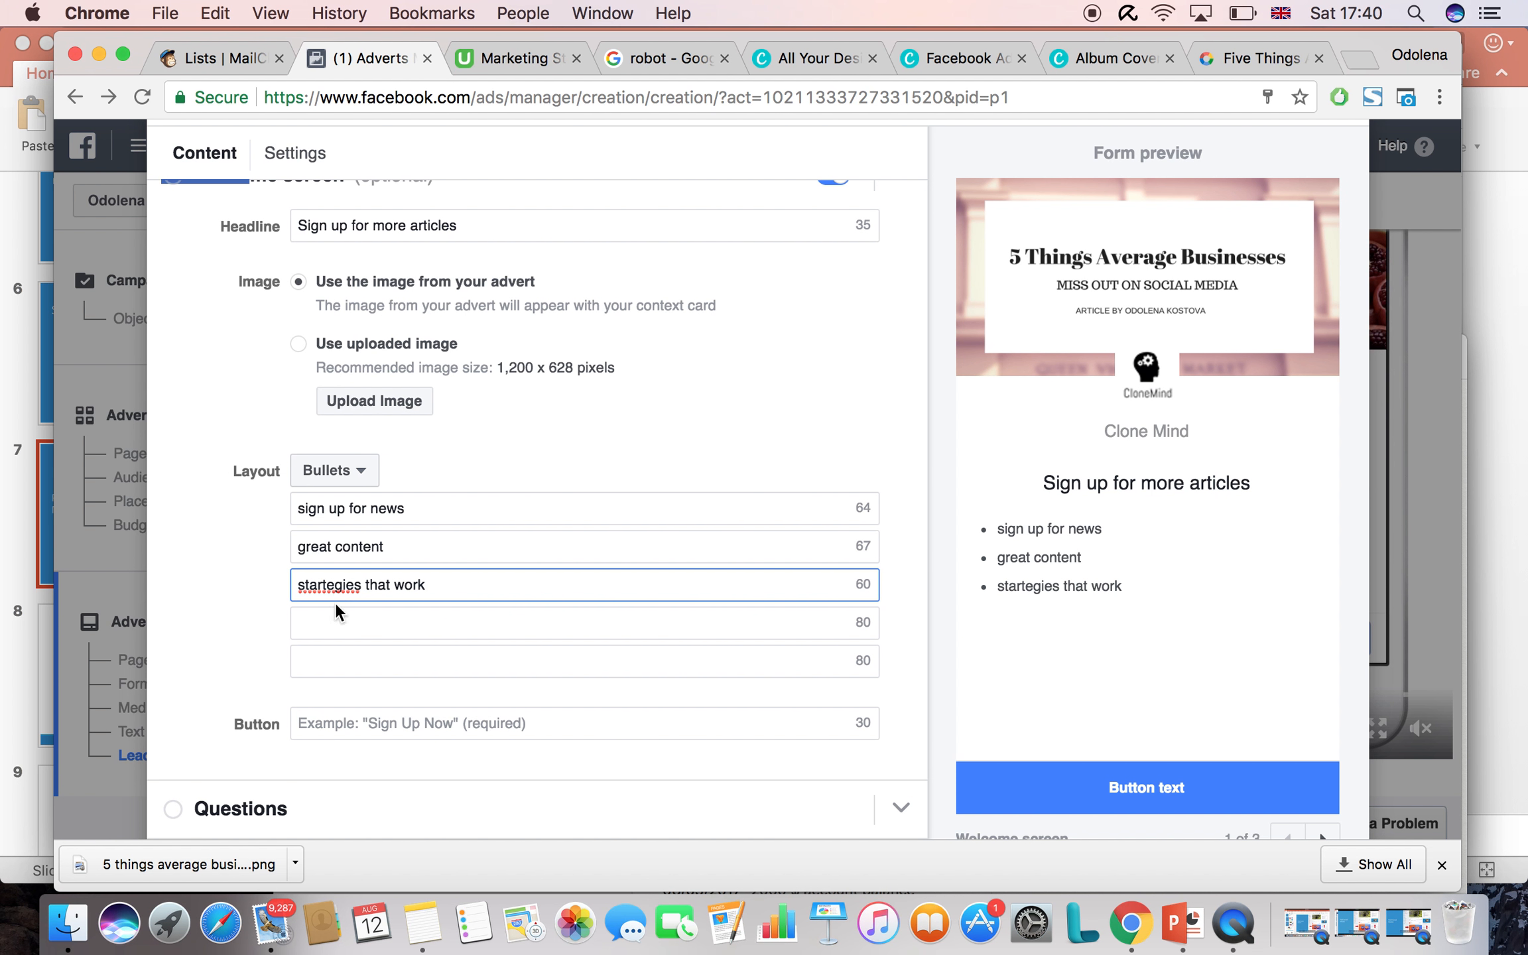
left_click(318, 585)
key("BackSpace")
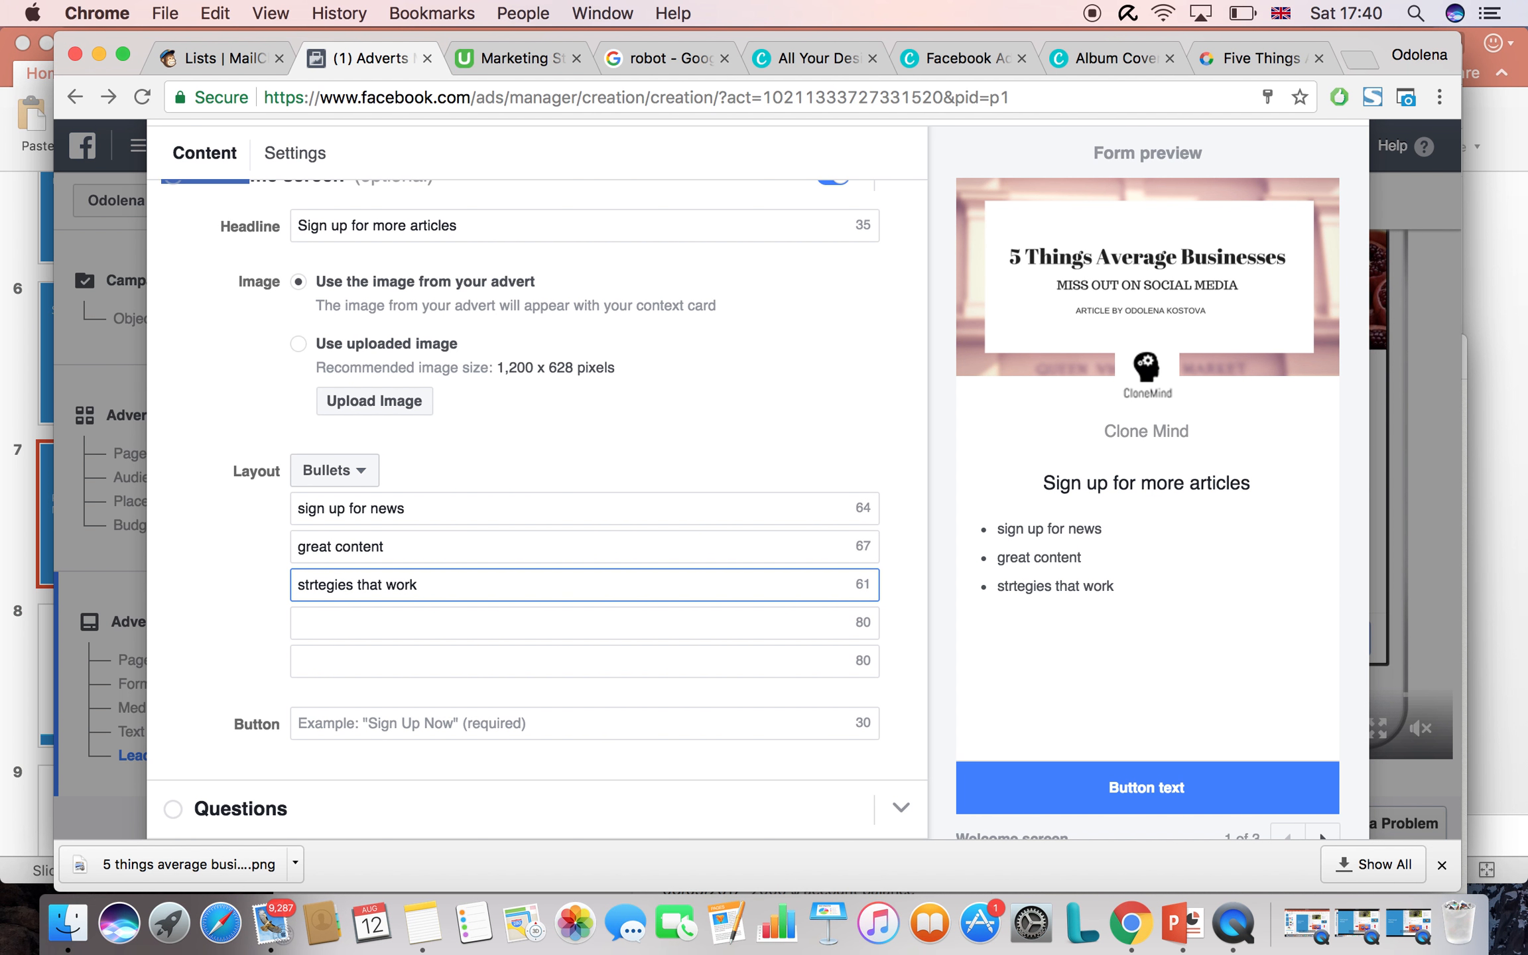
double_click(324, 585)
type("strategies")
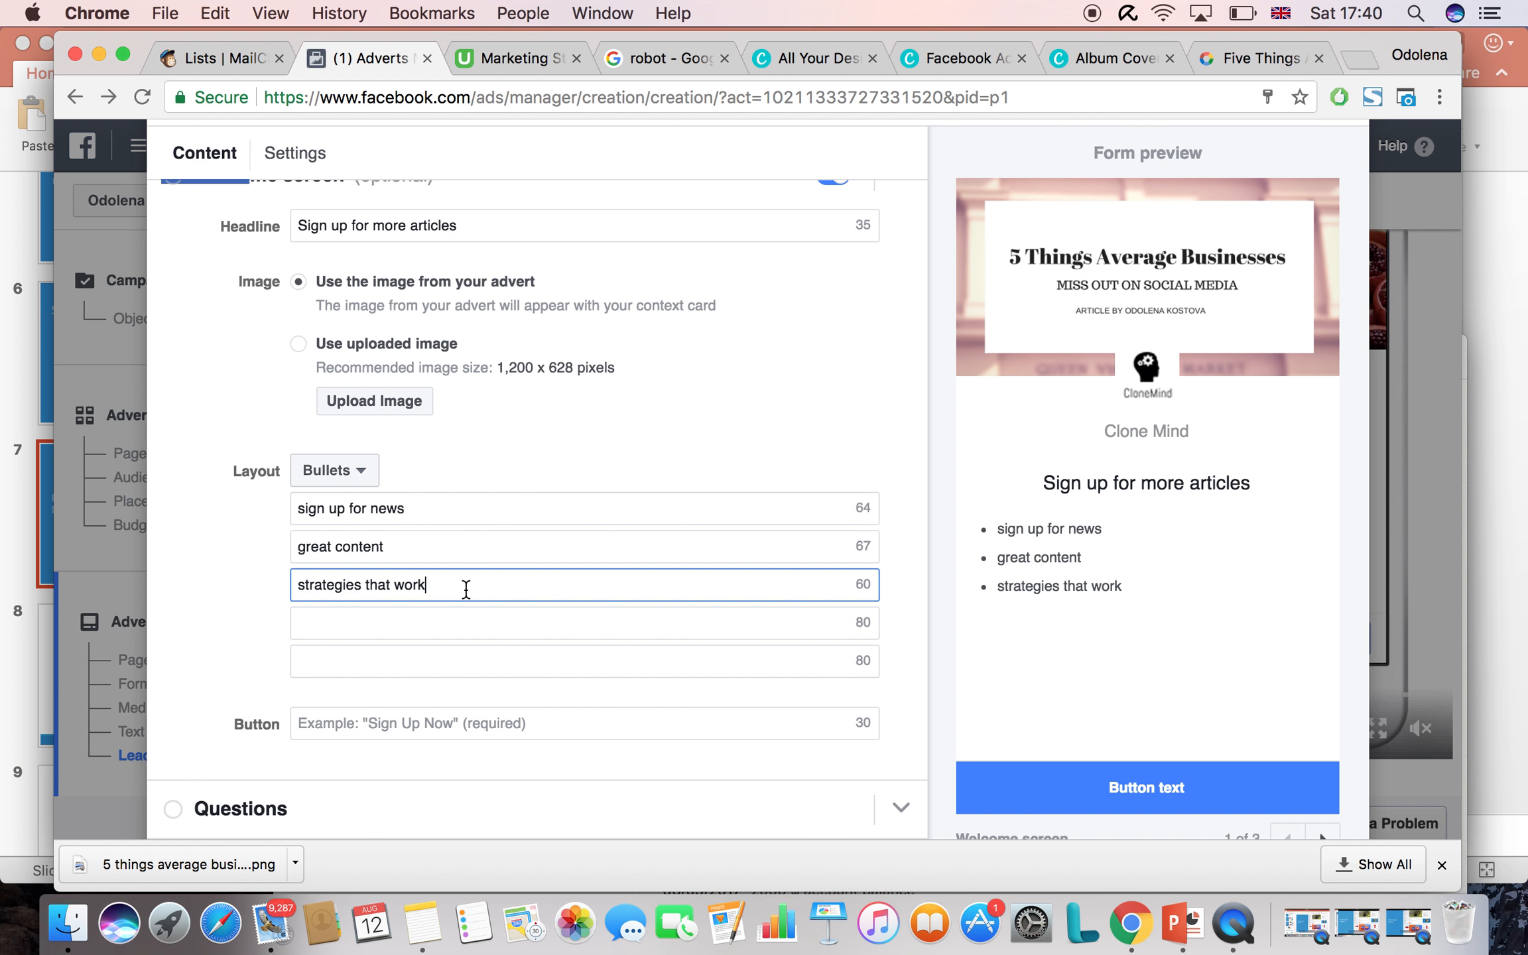
Switch the welcome screen layout back to Paragraph
left_click(594, 550)
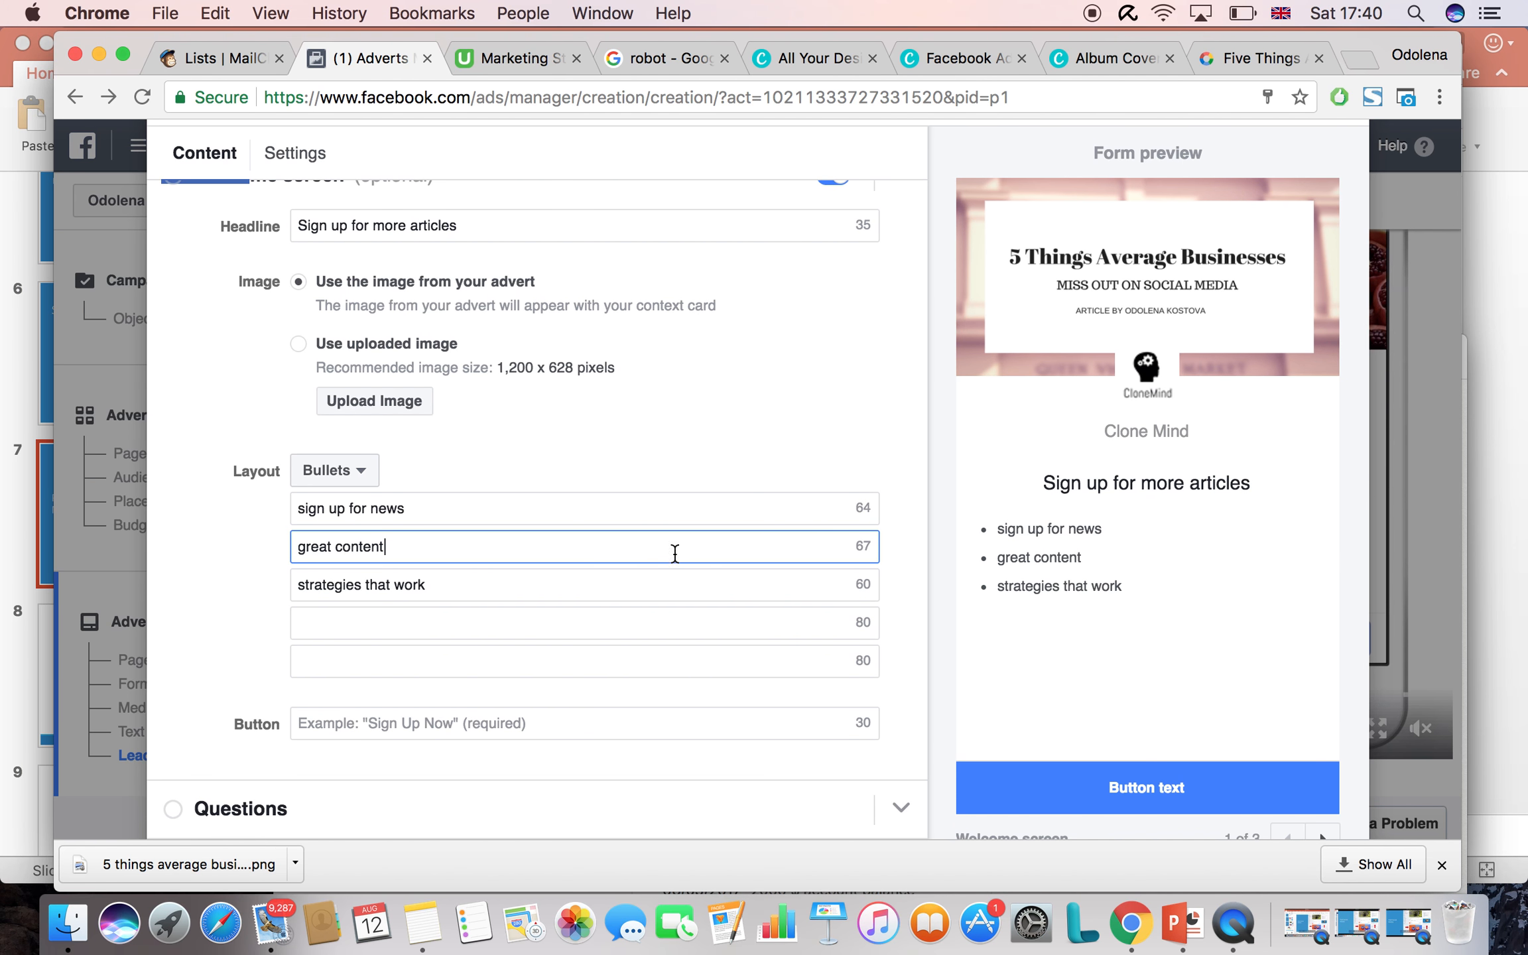
scroll(428, 526, "down", 1)
left_click(354, 441)
left_click(331, 499)
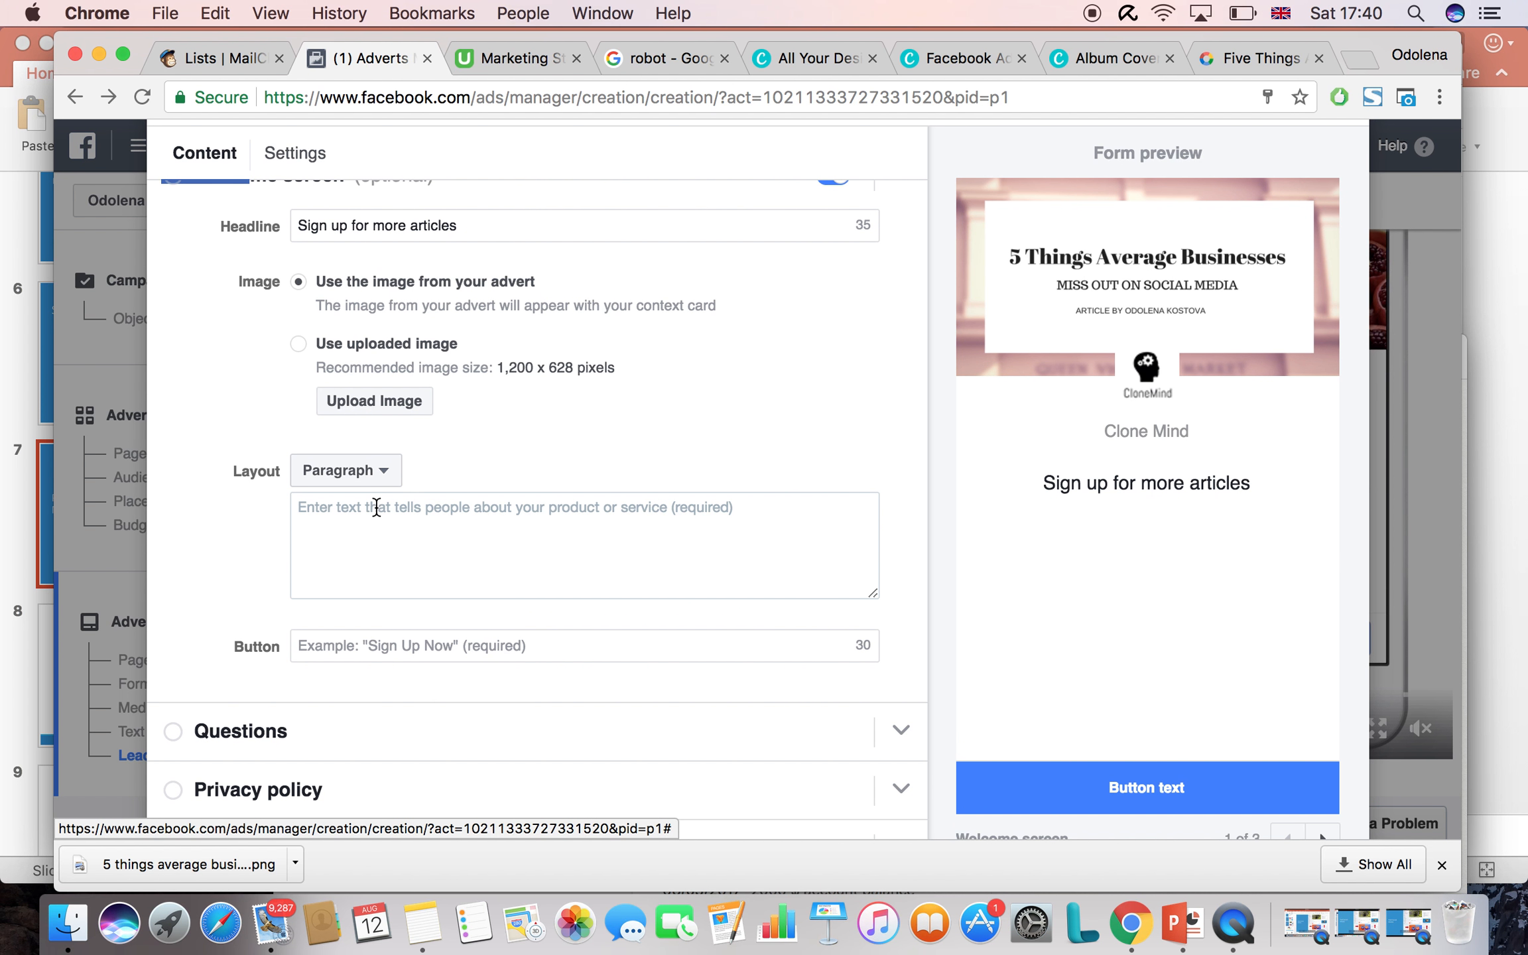
Paste the prepared advert text from the notes, starting "Ever wondered why some businesses grow their customer base", into the welcome screen paragraph
scroll(898, 539, "down", 2)
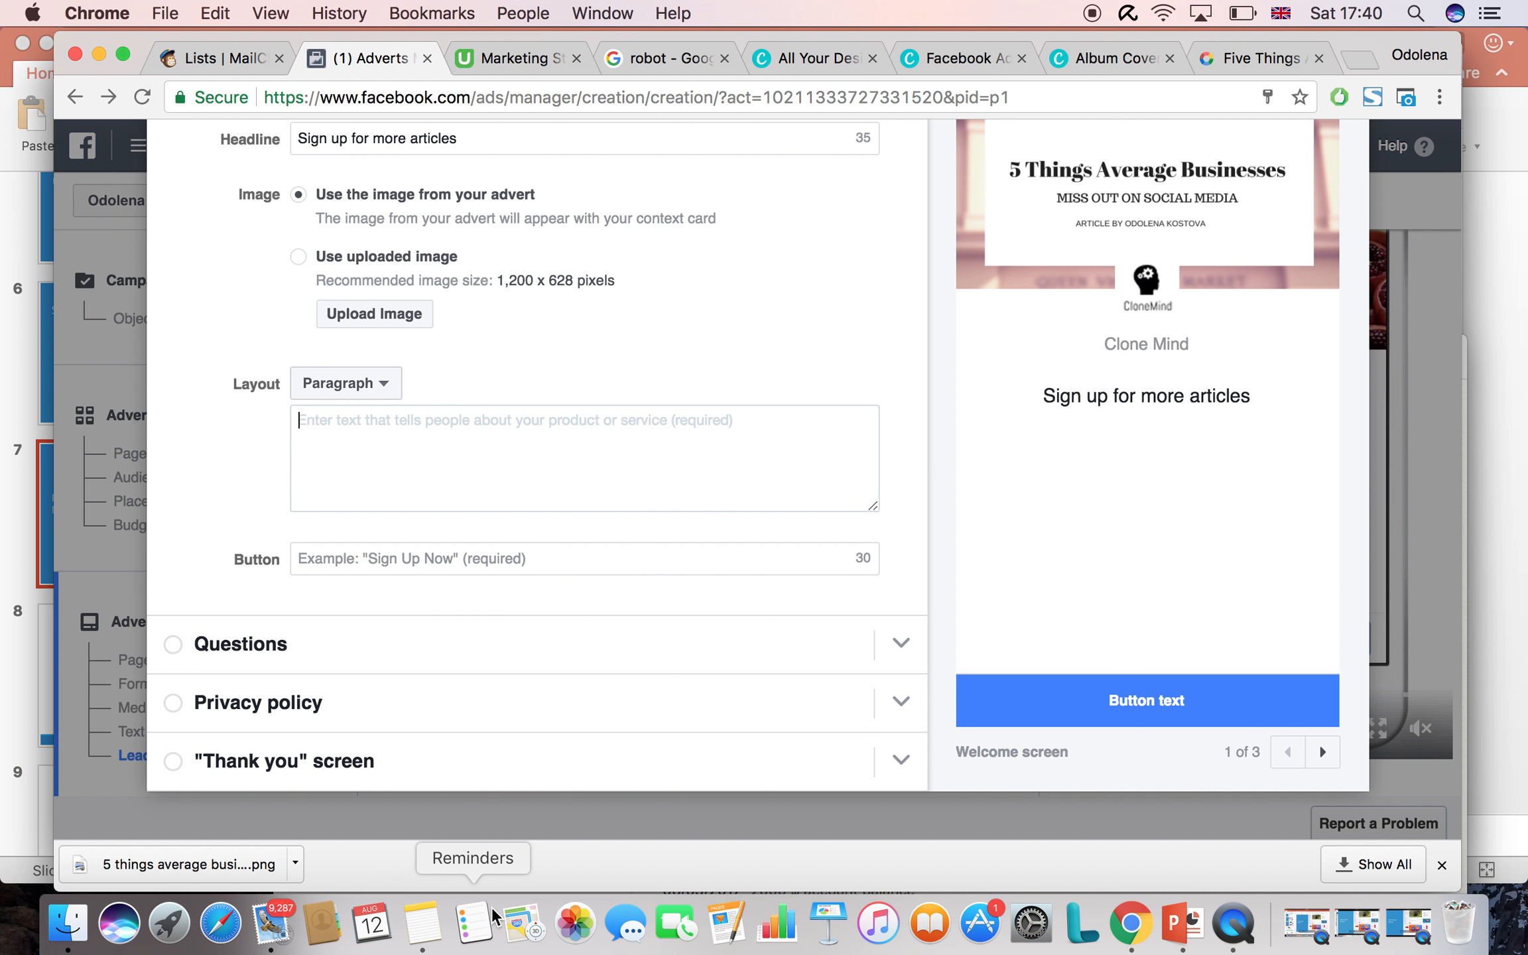
left_click(431, 920)
left_click(364, 433)
key("super+v")
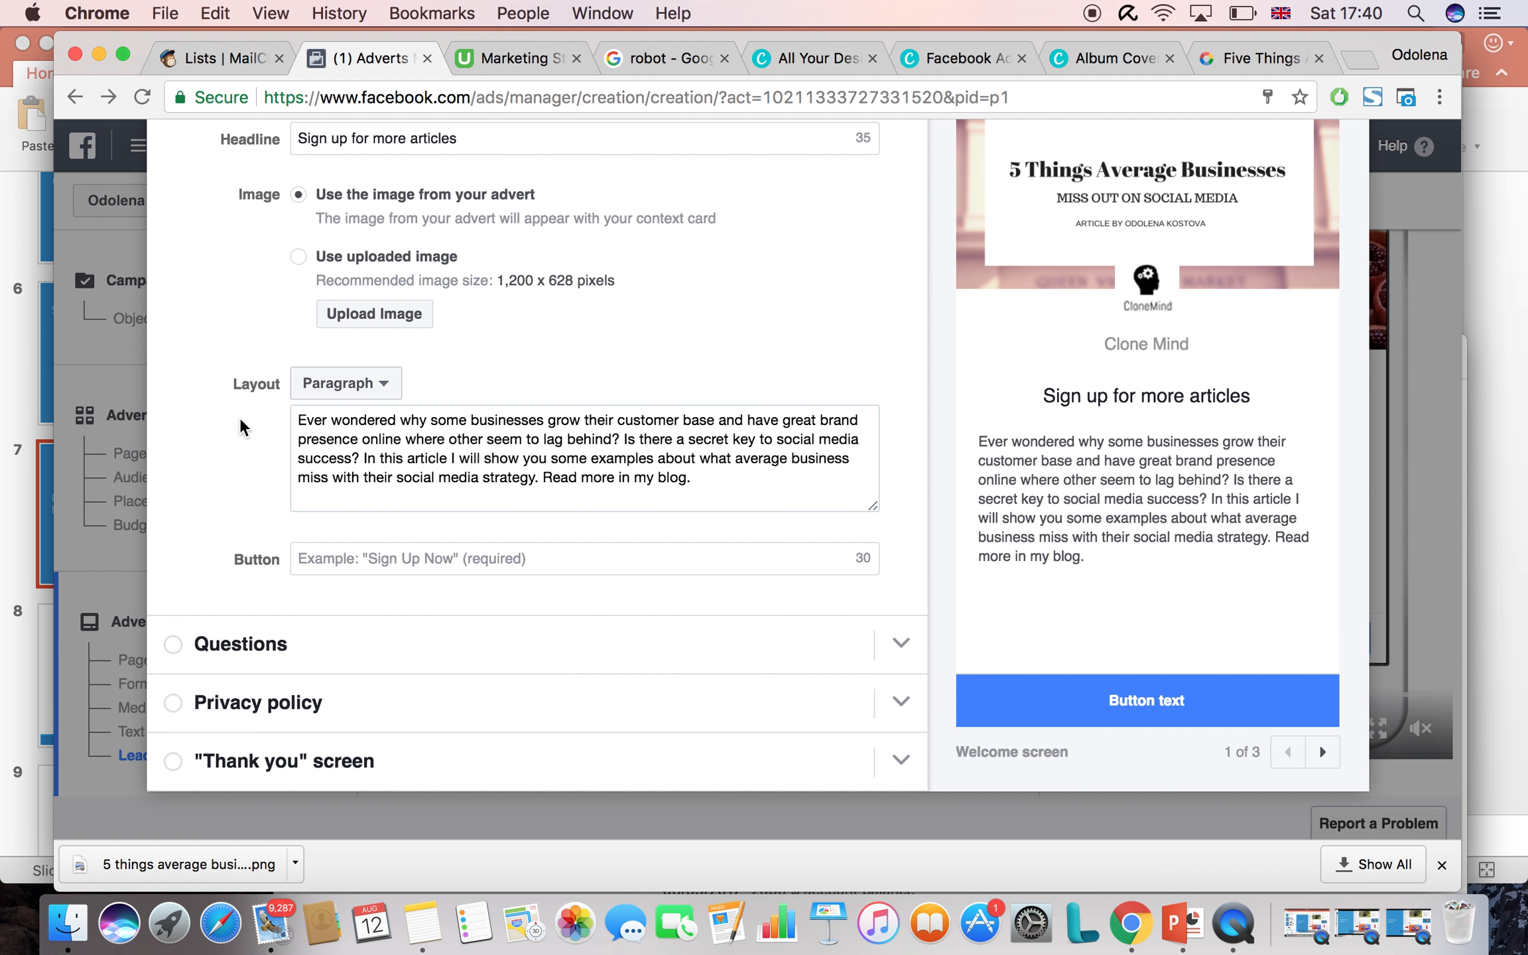
Shorten the welcome screen paragraph to its opening question, ending "where other seem to lag behind?", by deleting the sentences after it
left_click_drag(692, 481, 500, 472)
left_click_drag(359, 459, 622, 435)
key("BackSpace")
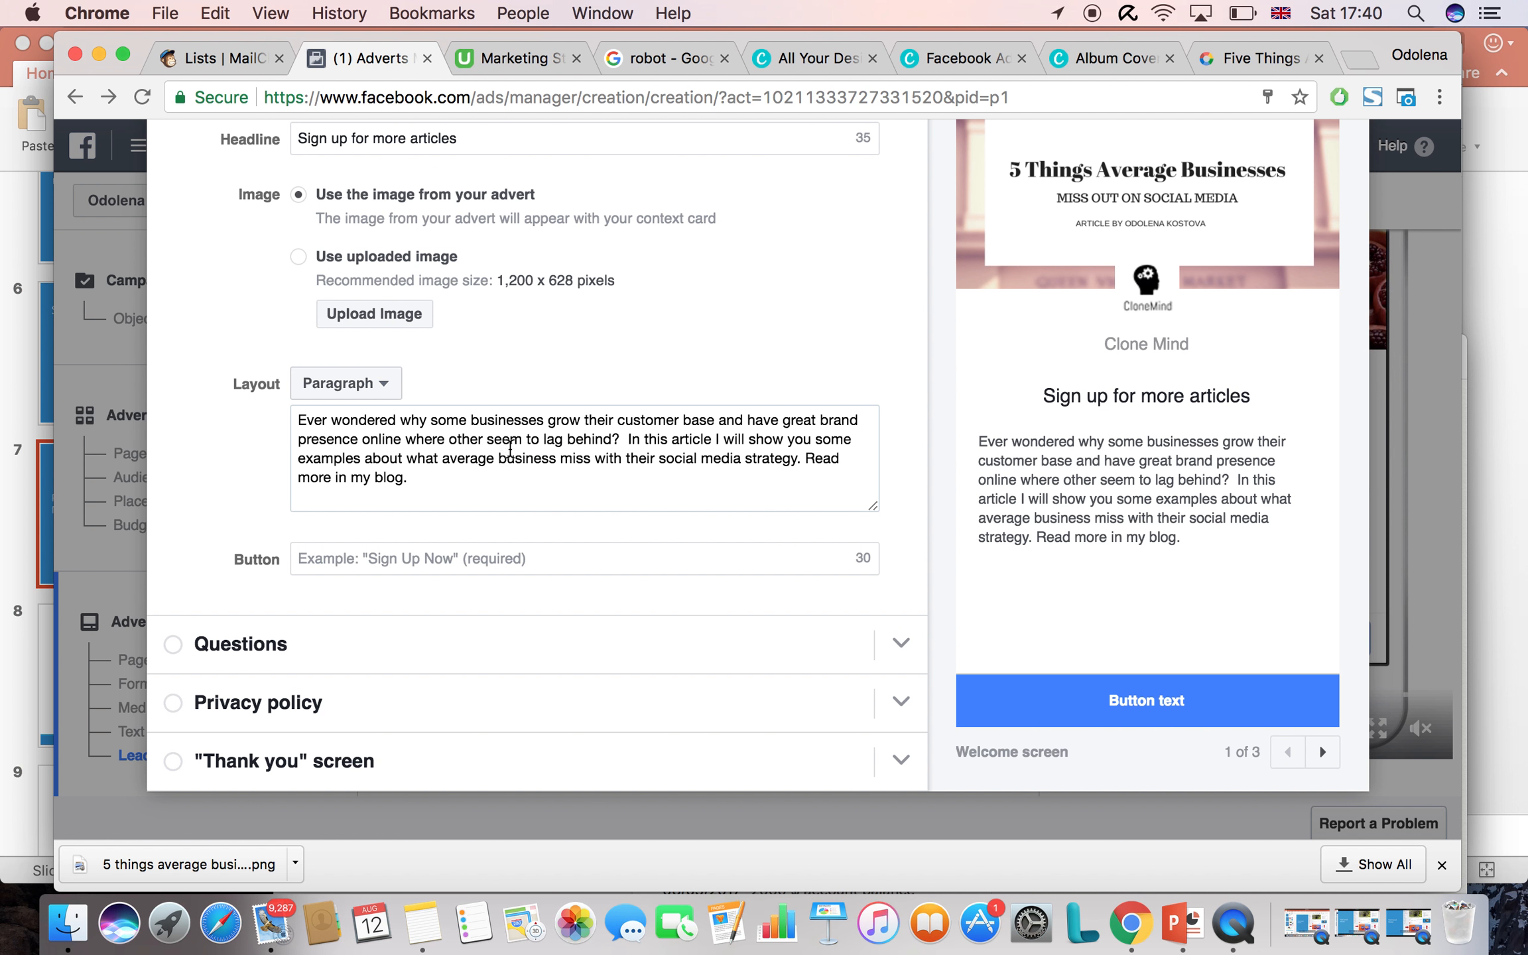
left_click(453, 470)
left_click_drag(453, 470, 633, 440)
key("BackSpace")
Set the welcome screen's button text to "Subscribe now"
left_click(504, 558)
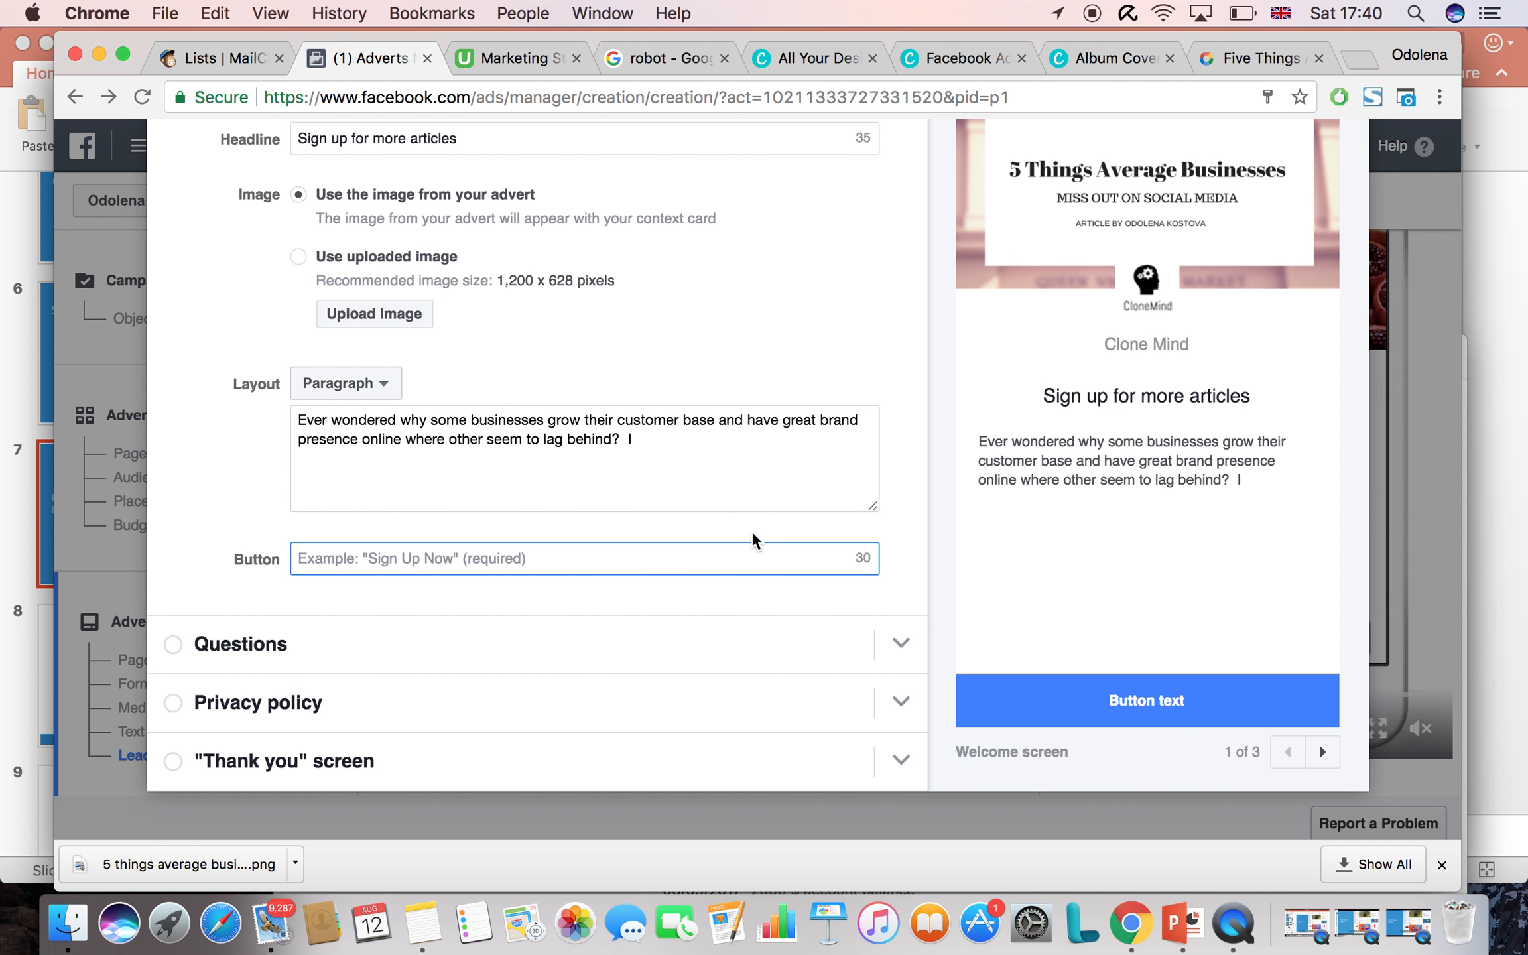
type("Sub")
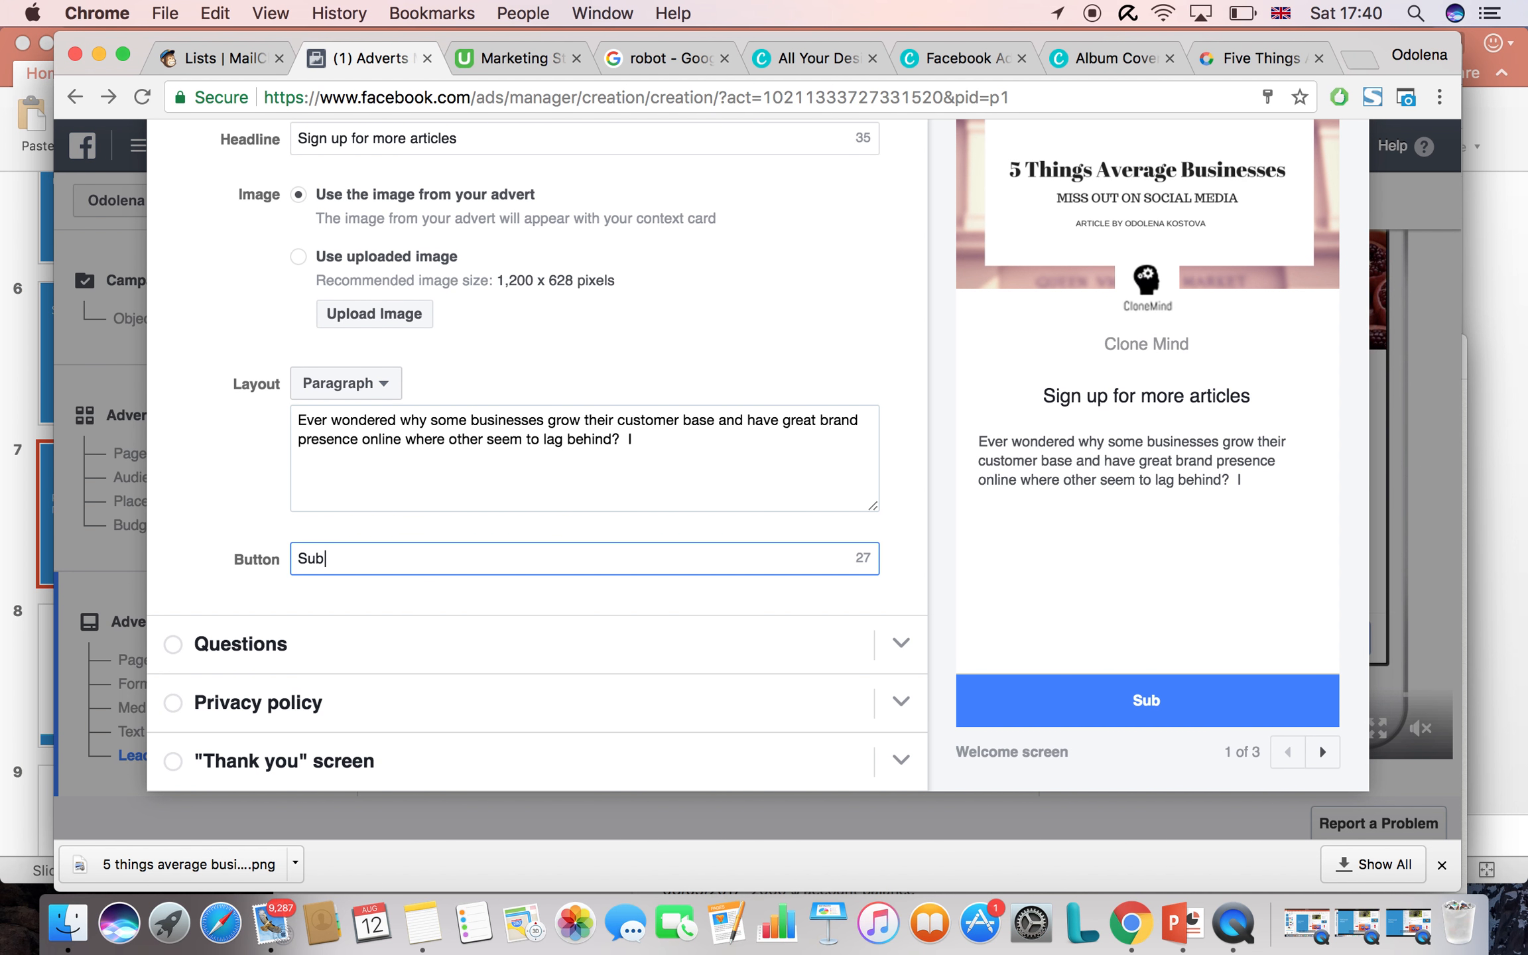
type("scribe now")
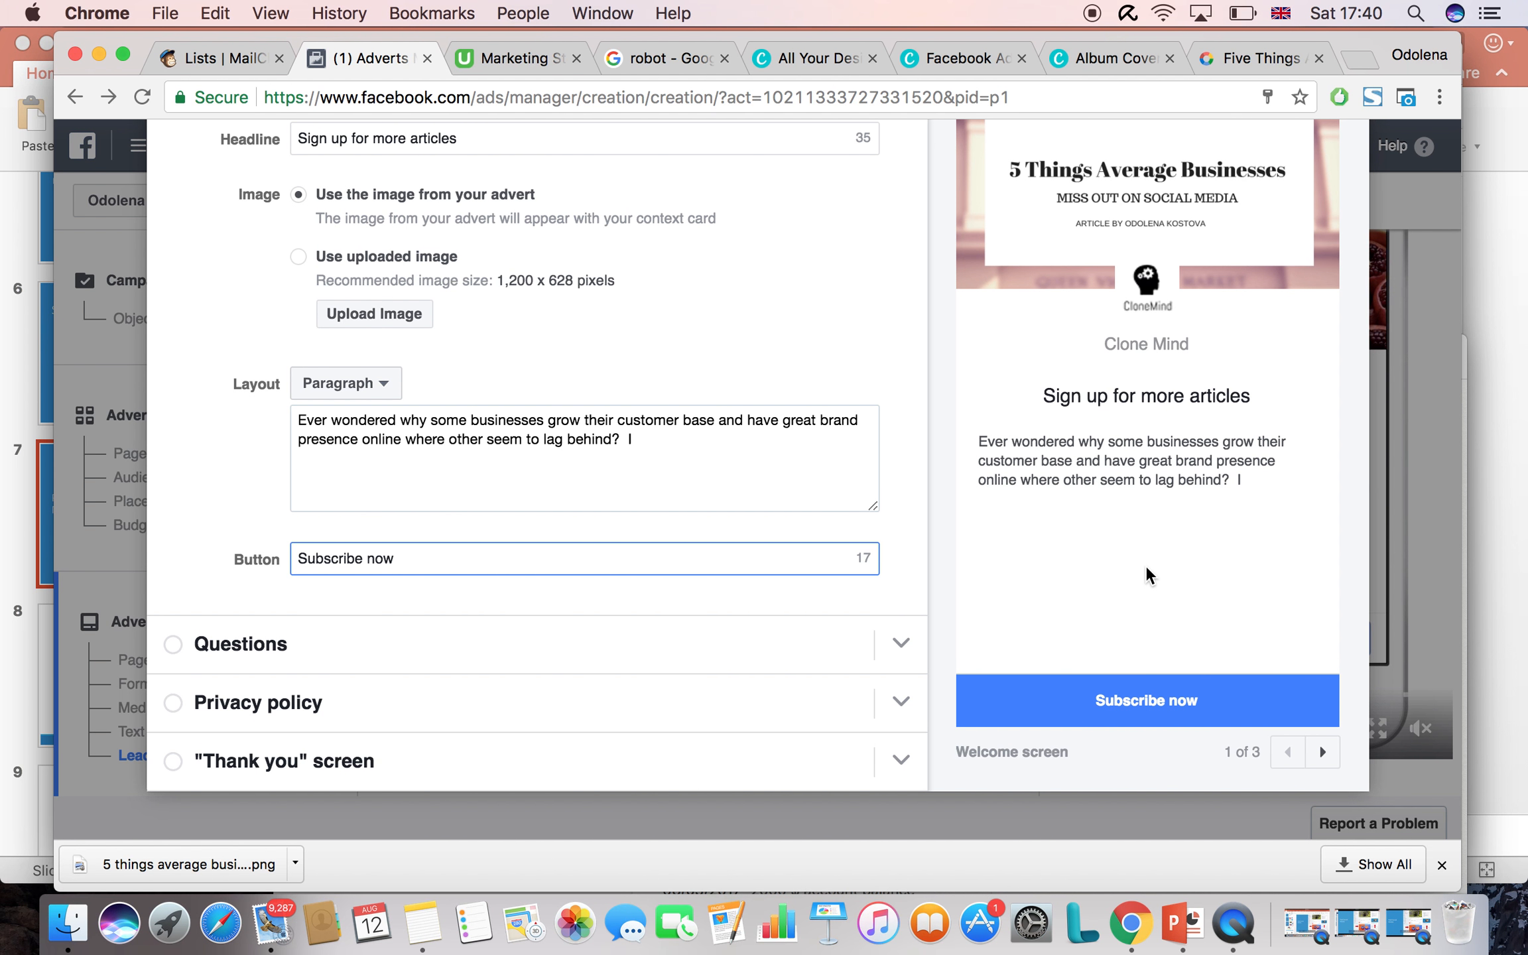
In the form's Questions section, remove Full name from the requested user information and keep Email
scroll(782, 522, "down", 1)
left_click(395, 648)
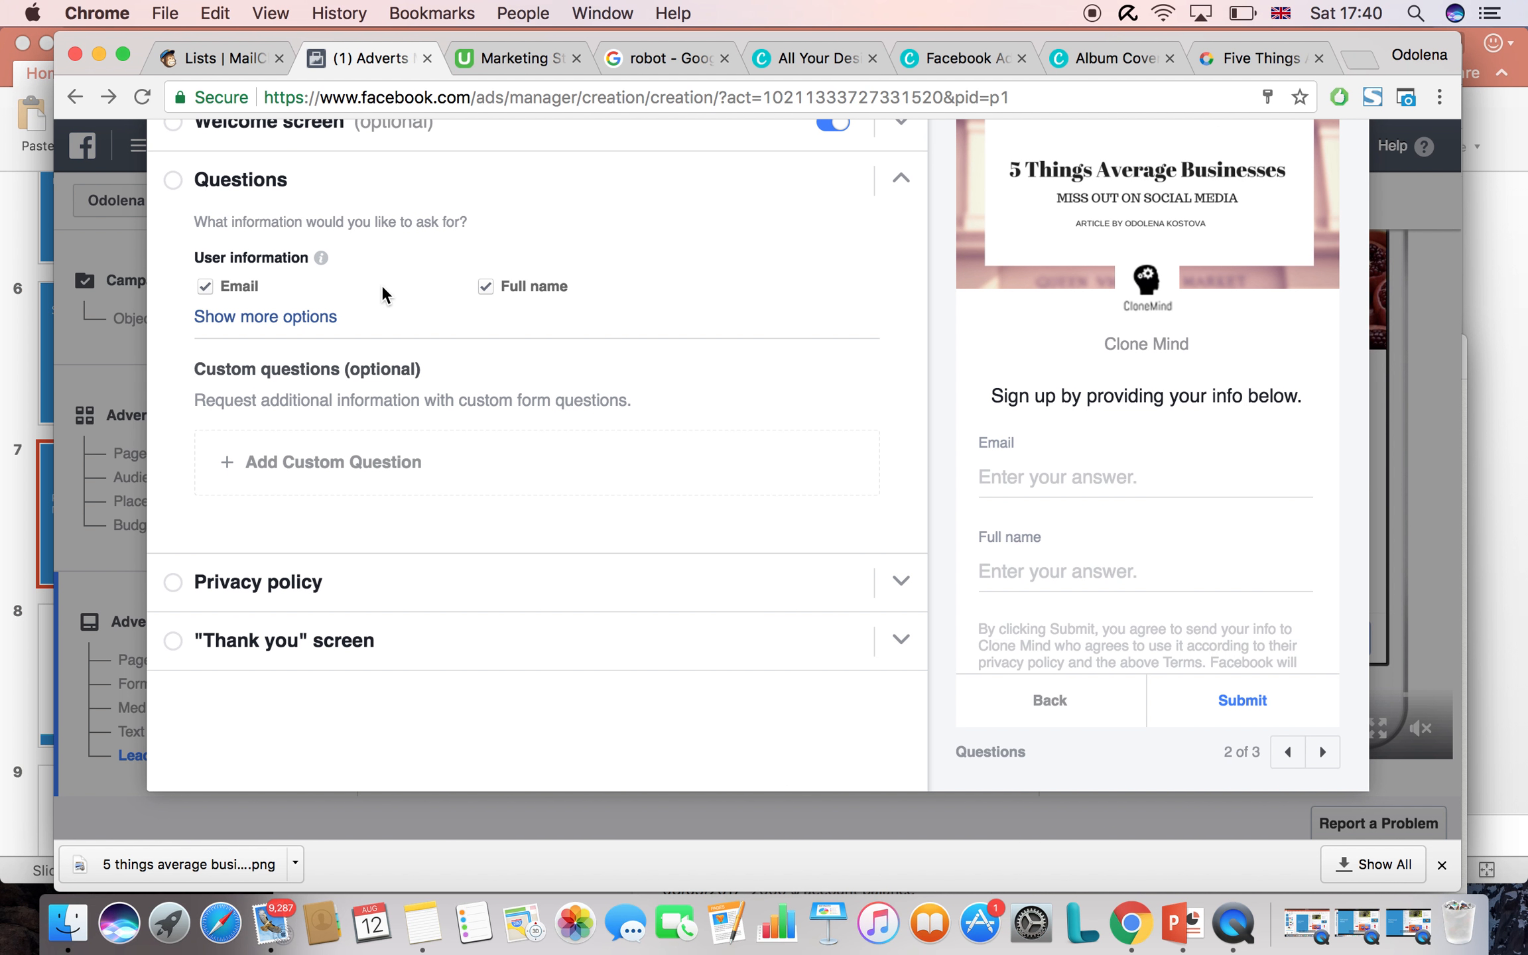
left_click(484, 286)
Look over the Privacy policy fields and the custom question option in the Questions section
left_click(338, 581)
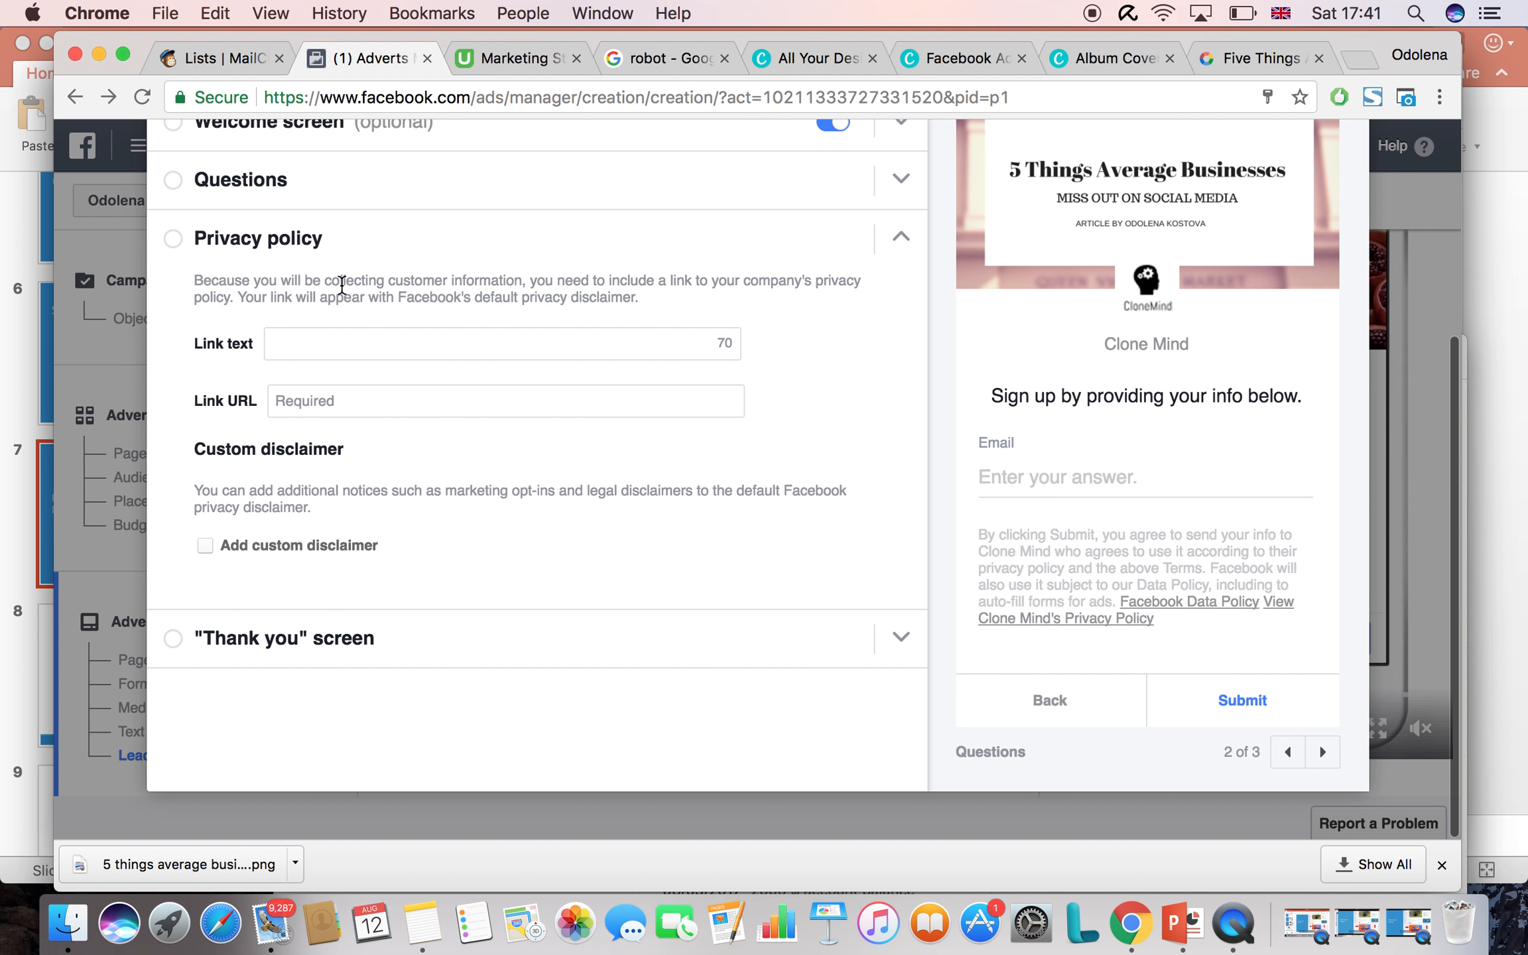
left_click(294, 184)
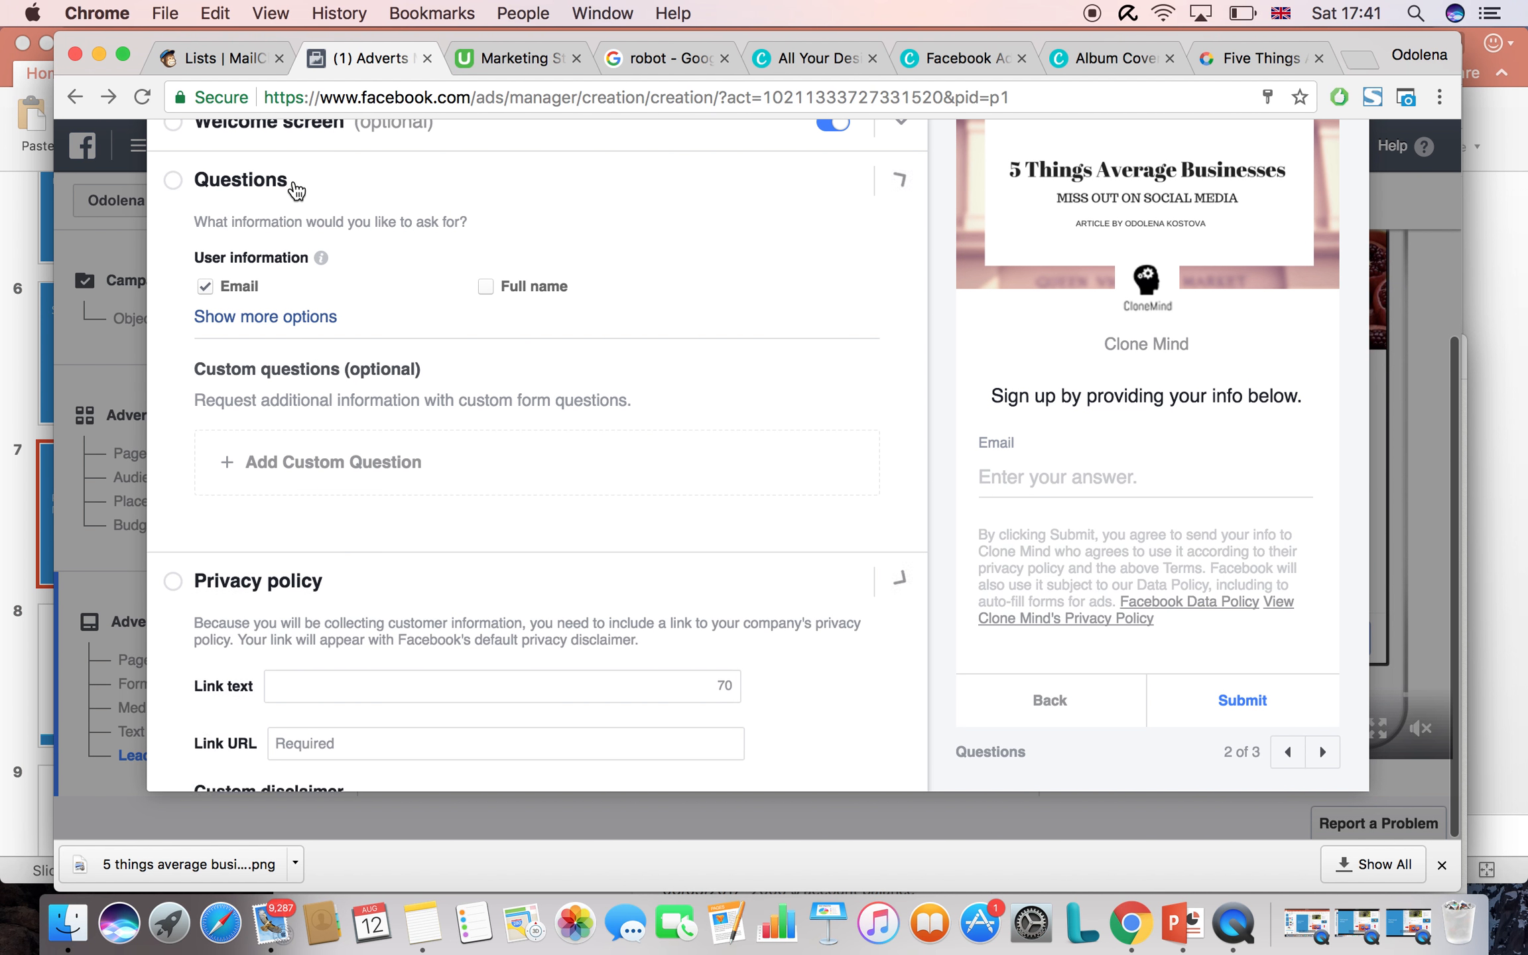
left_click(329, 467)
left_click(640, 496)
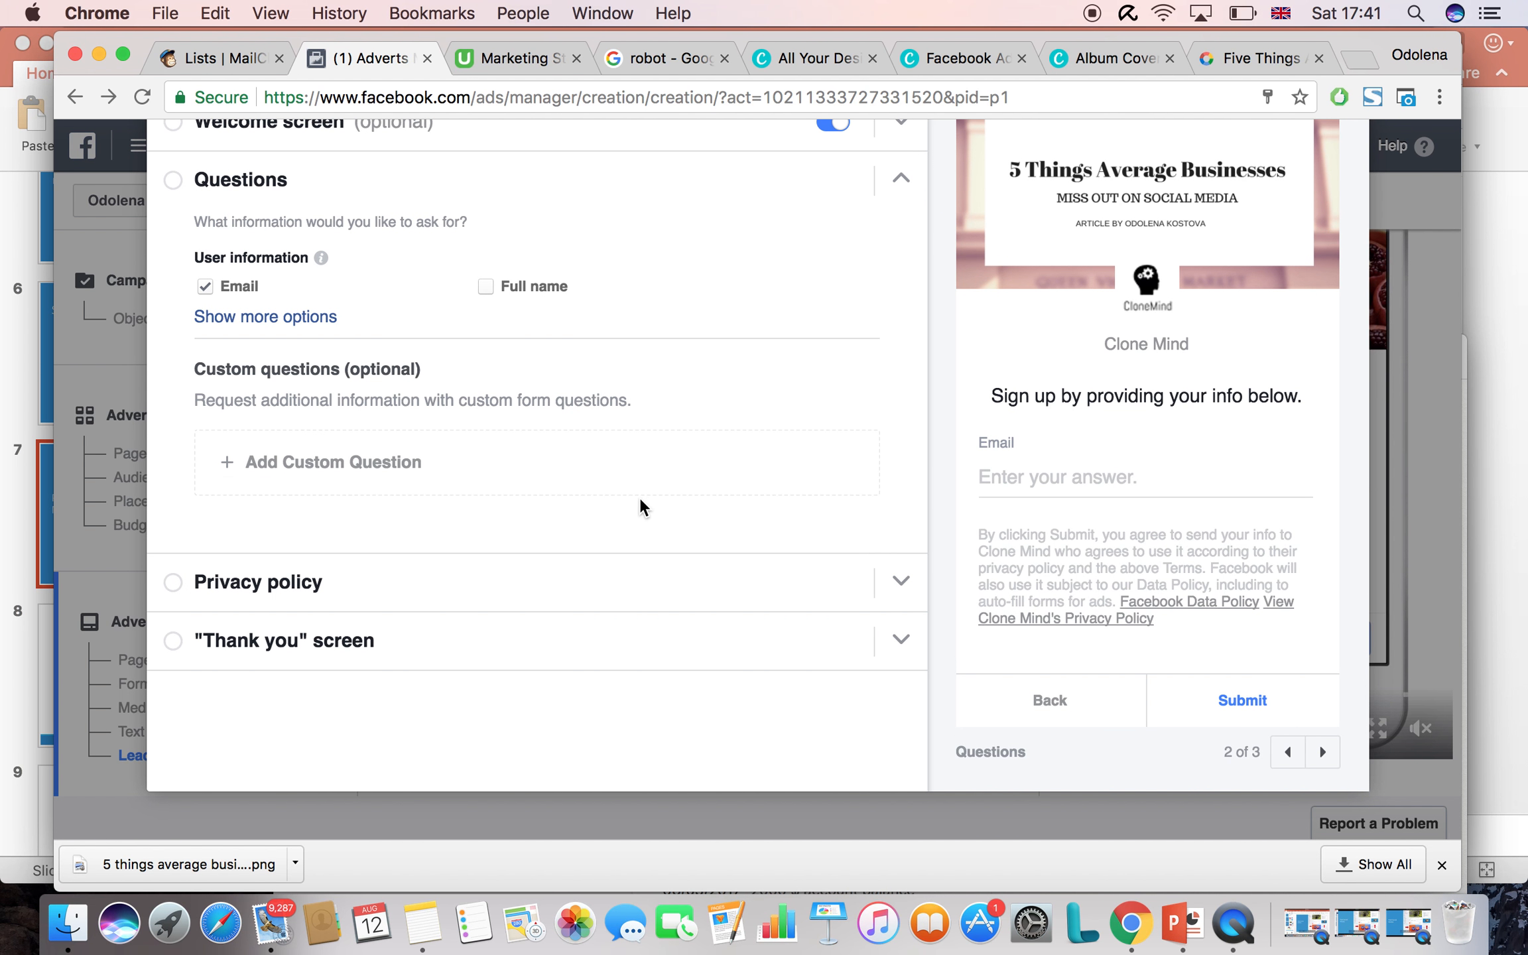
Set the "Thank you" screen's website link to the web address of the "Five Things" blog article
scroll(640, 497, "down", 1)
left_click(224, 192)
left_click(1233, 66)
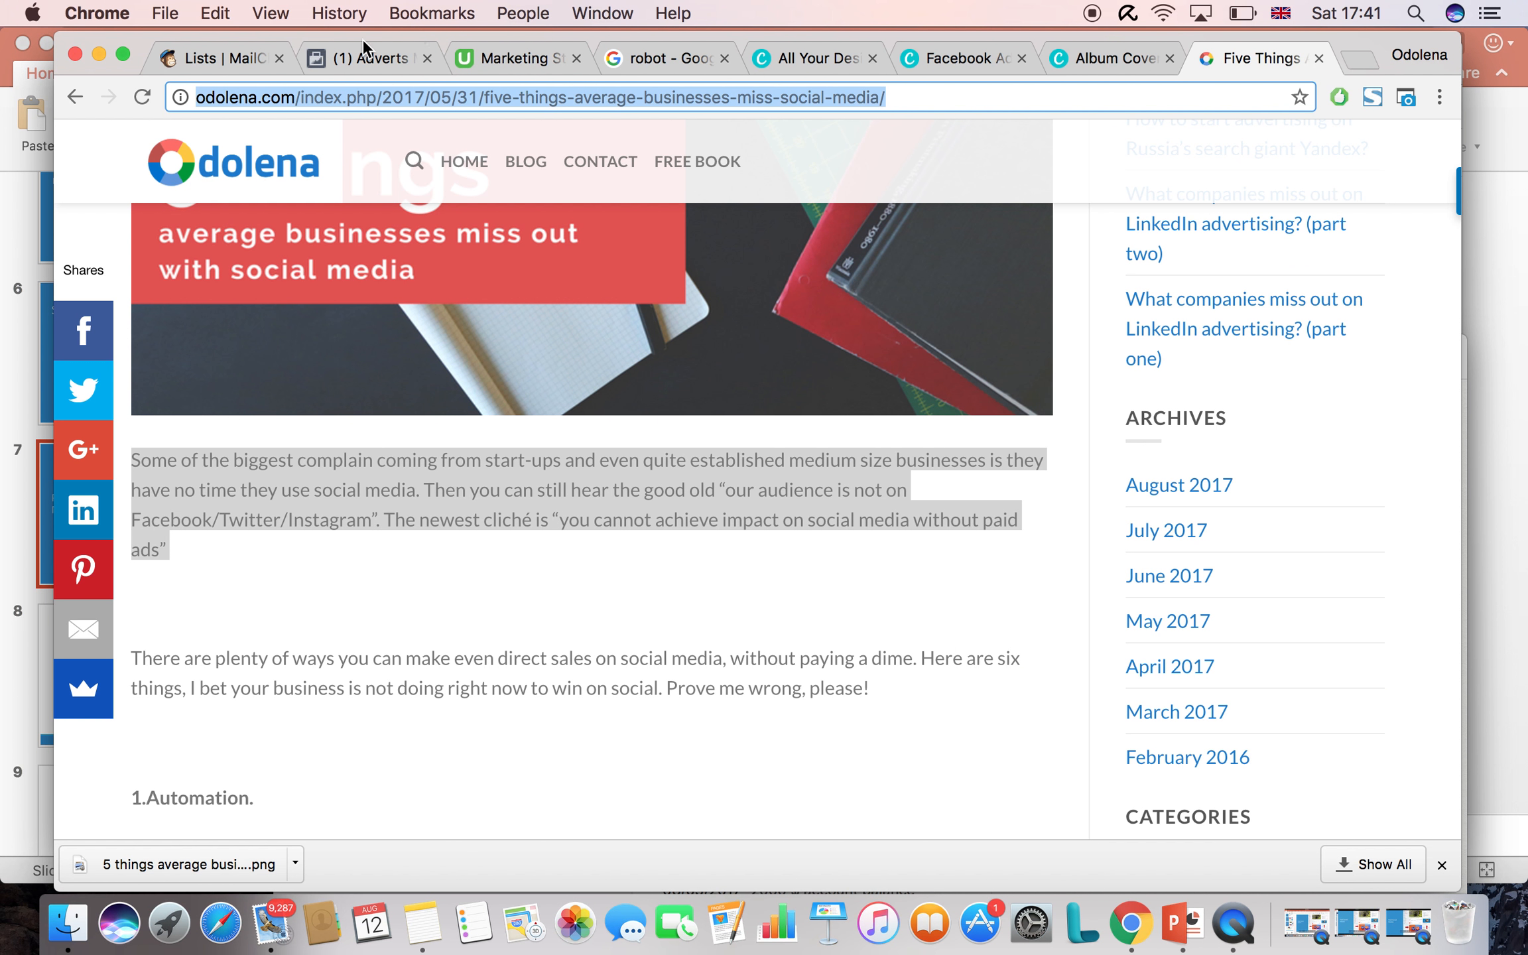
left_click(353, 58)
key("super+v")
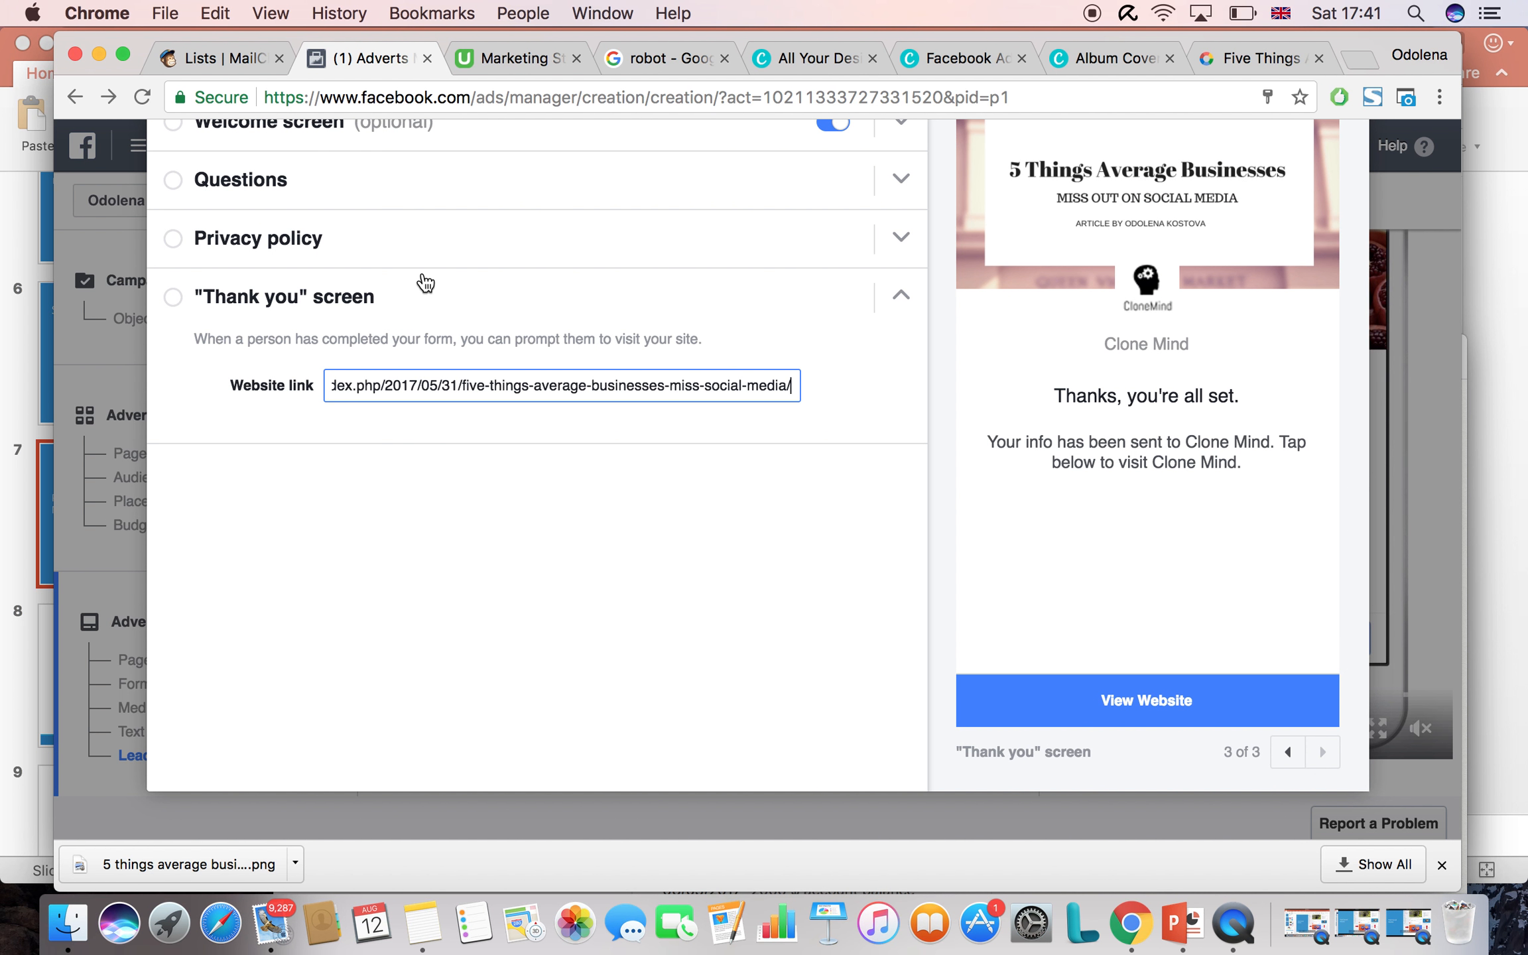
Save the lead form draft and try to finish the form
scroll(607, 417, "up", 5)
left_click(1199, 320)
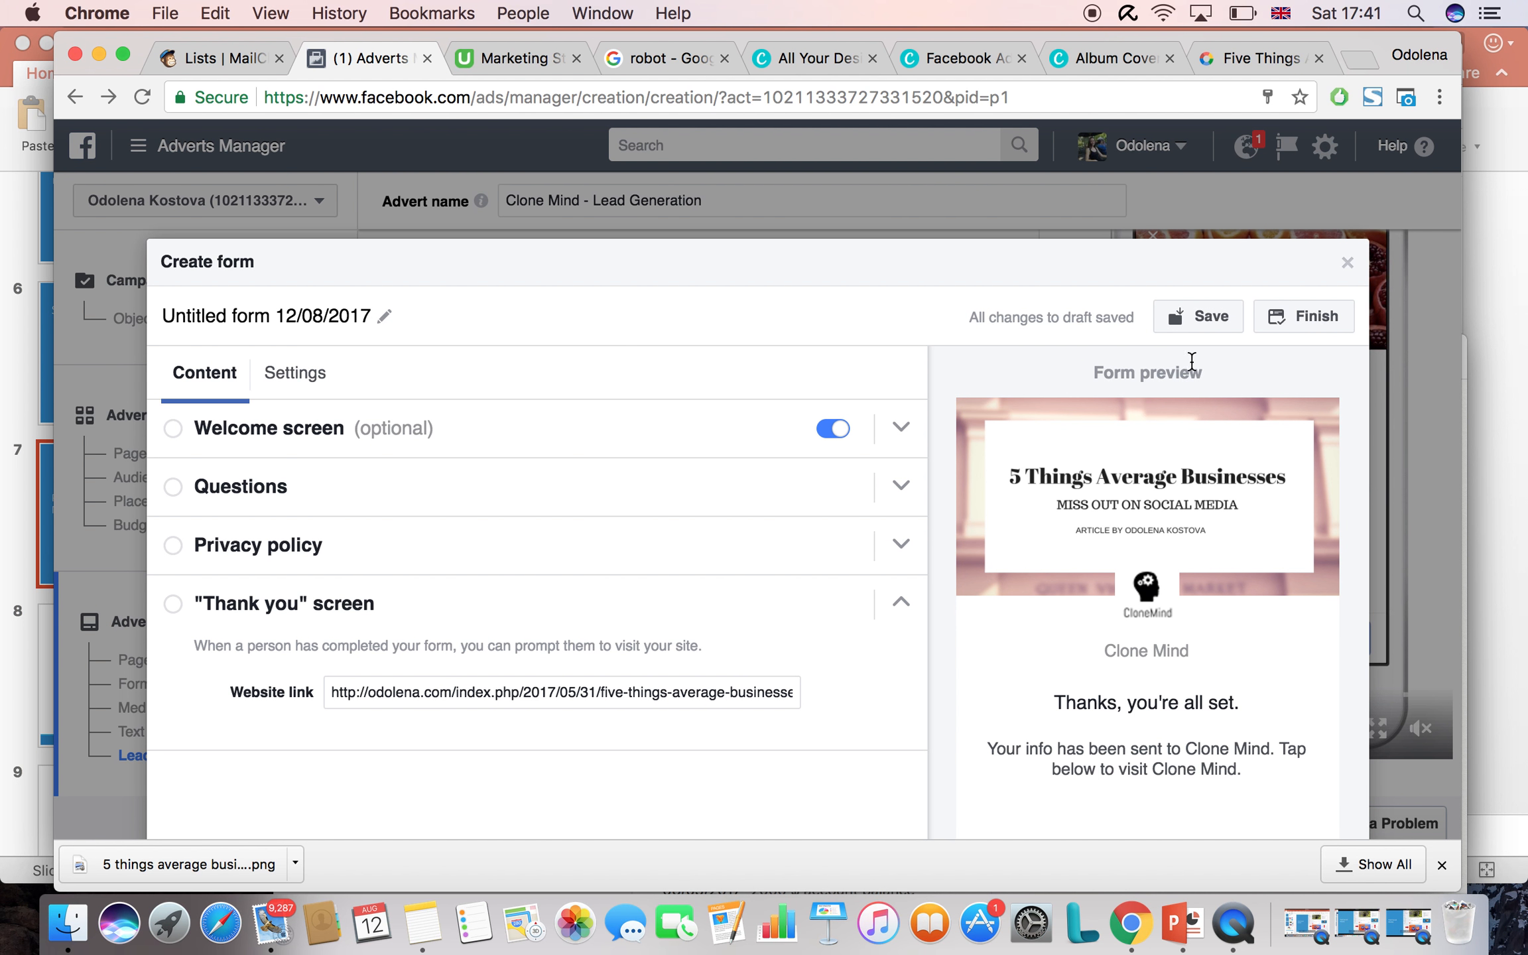
left_click(1203, 321)
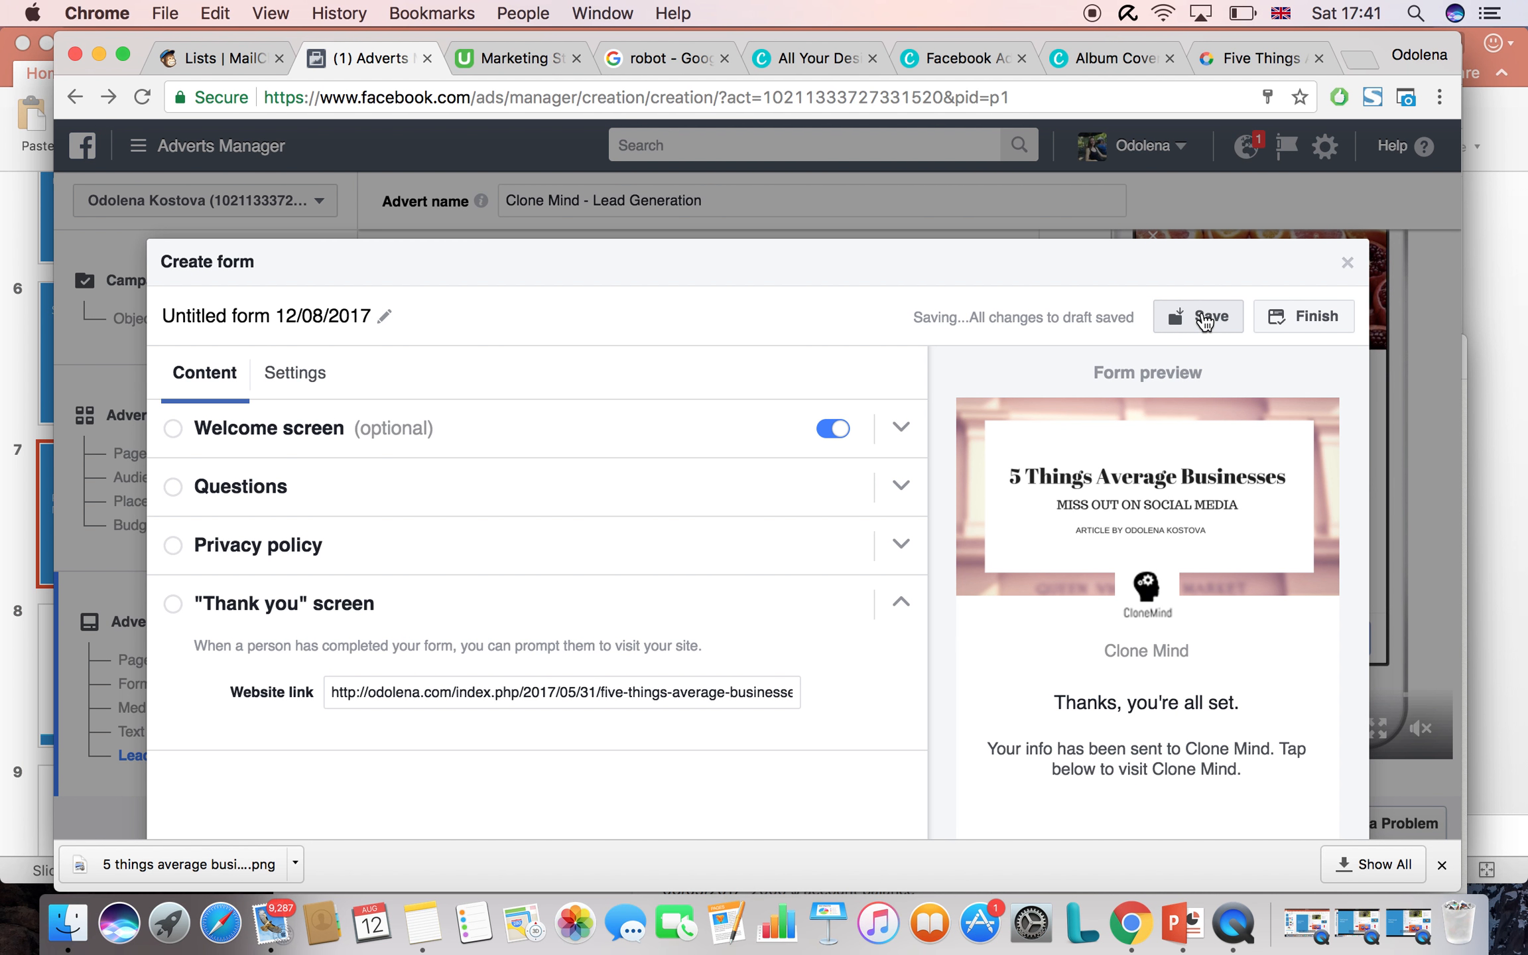
left_click(1321, 322)
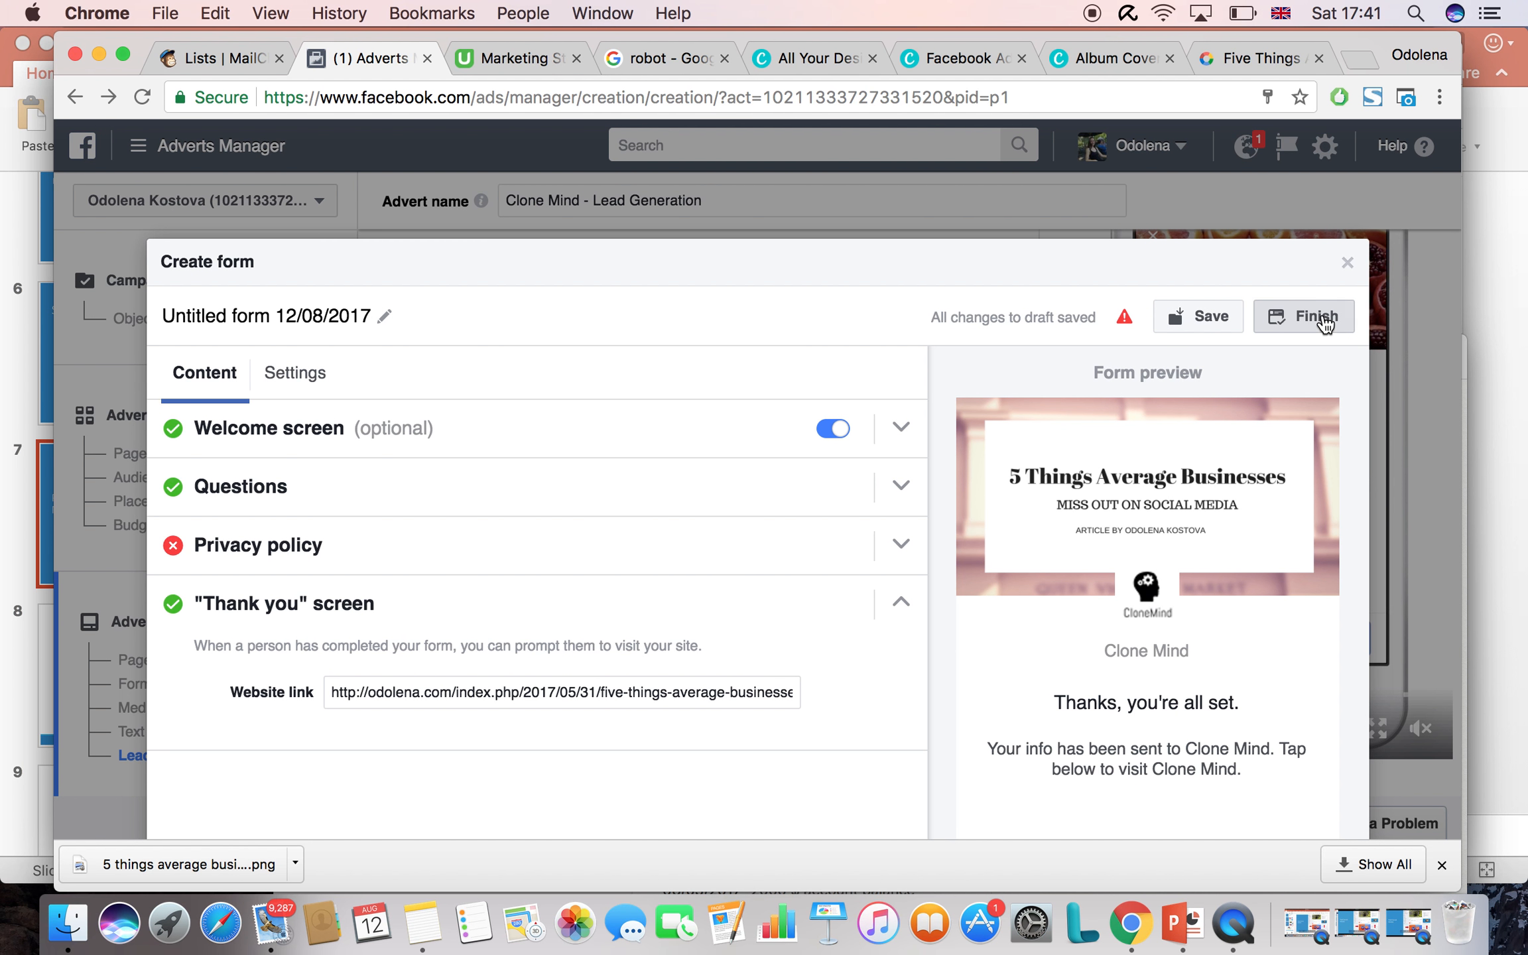
Paste the "Five Things" article's web address as the Privacy policy link URL, leaving the link text empty, and finish the lead form
left_click(901, 544)
left_click(505, 707)
key("super+v")
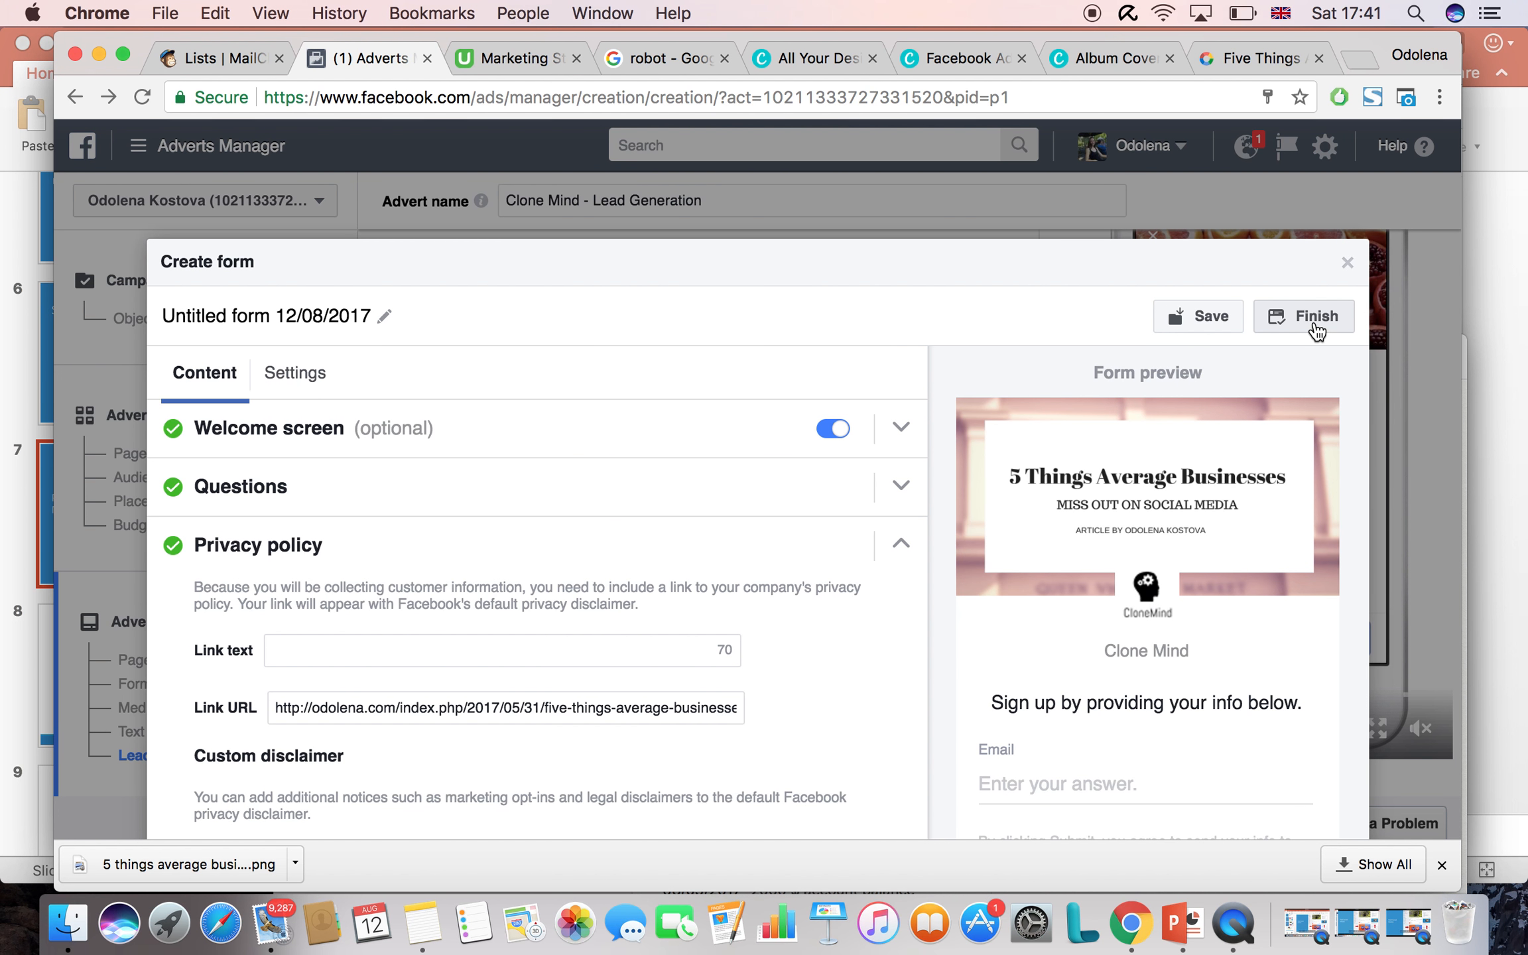
left_click(1303, 317)
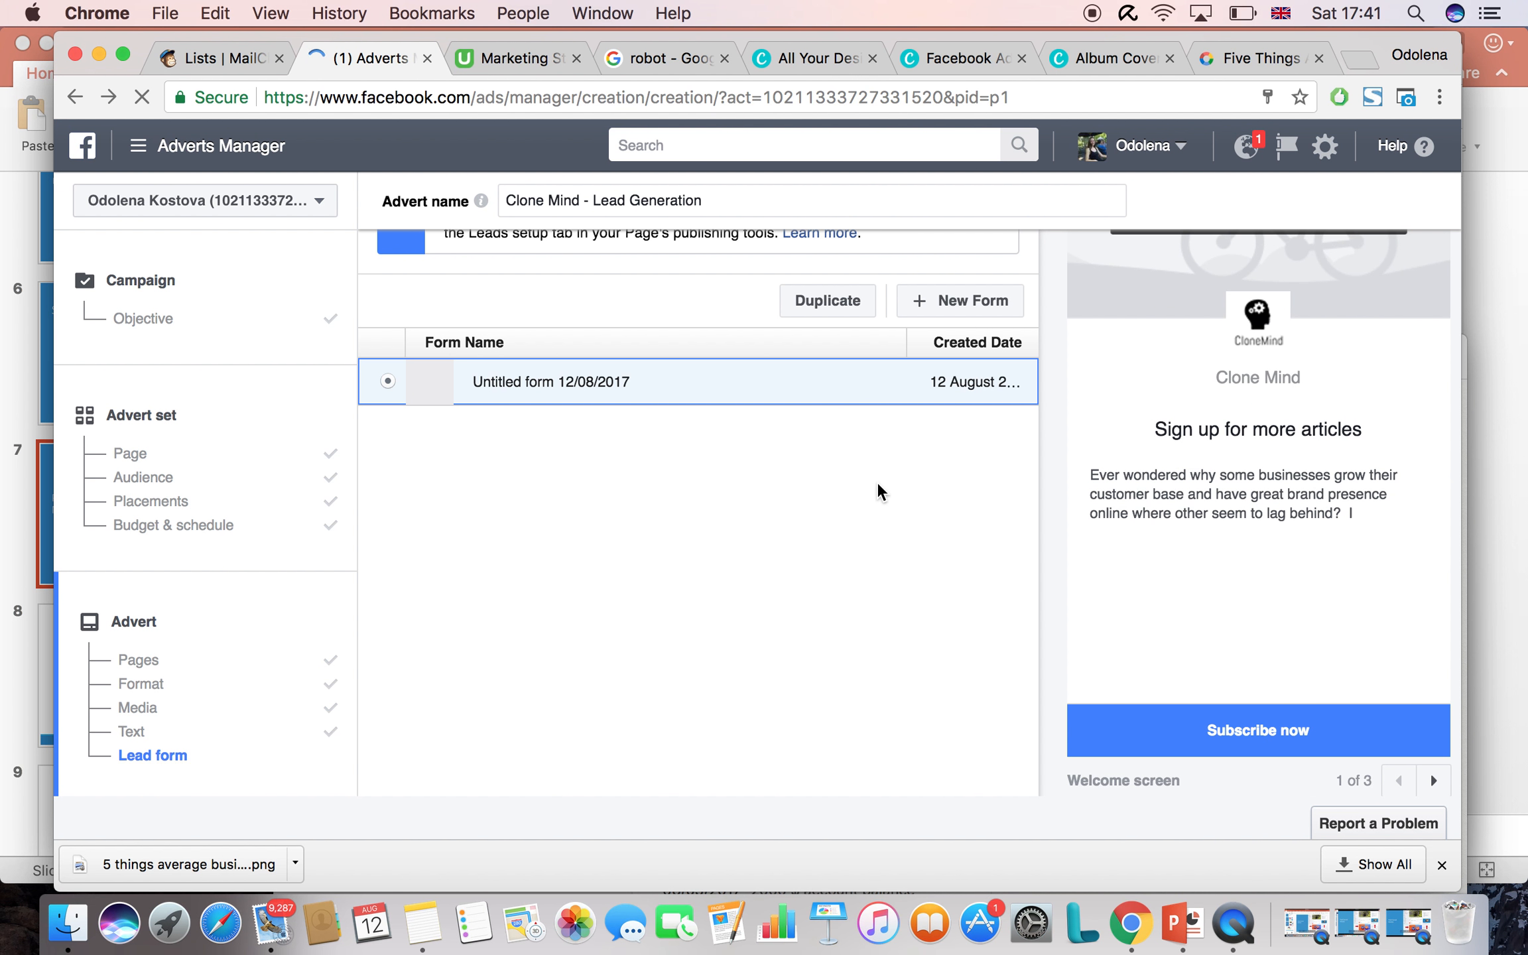
scroll(877, 485, "up", 4)
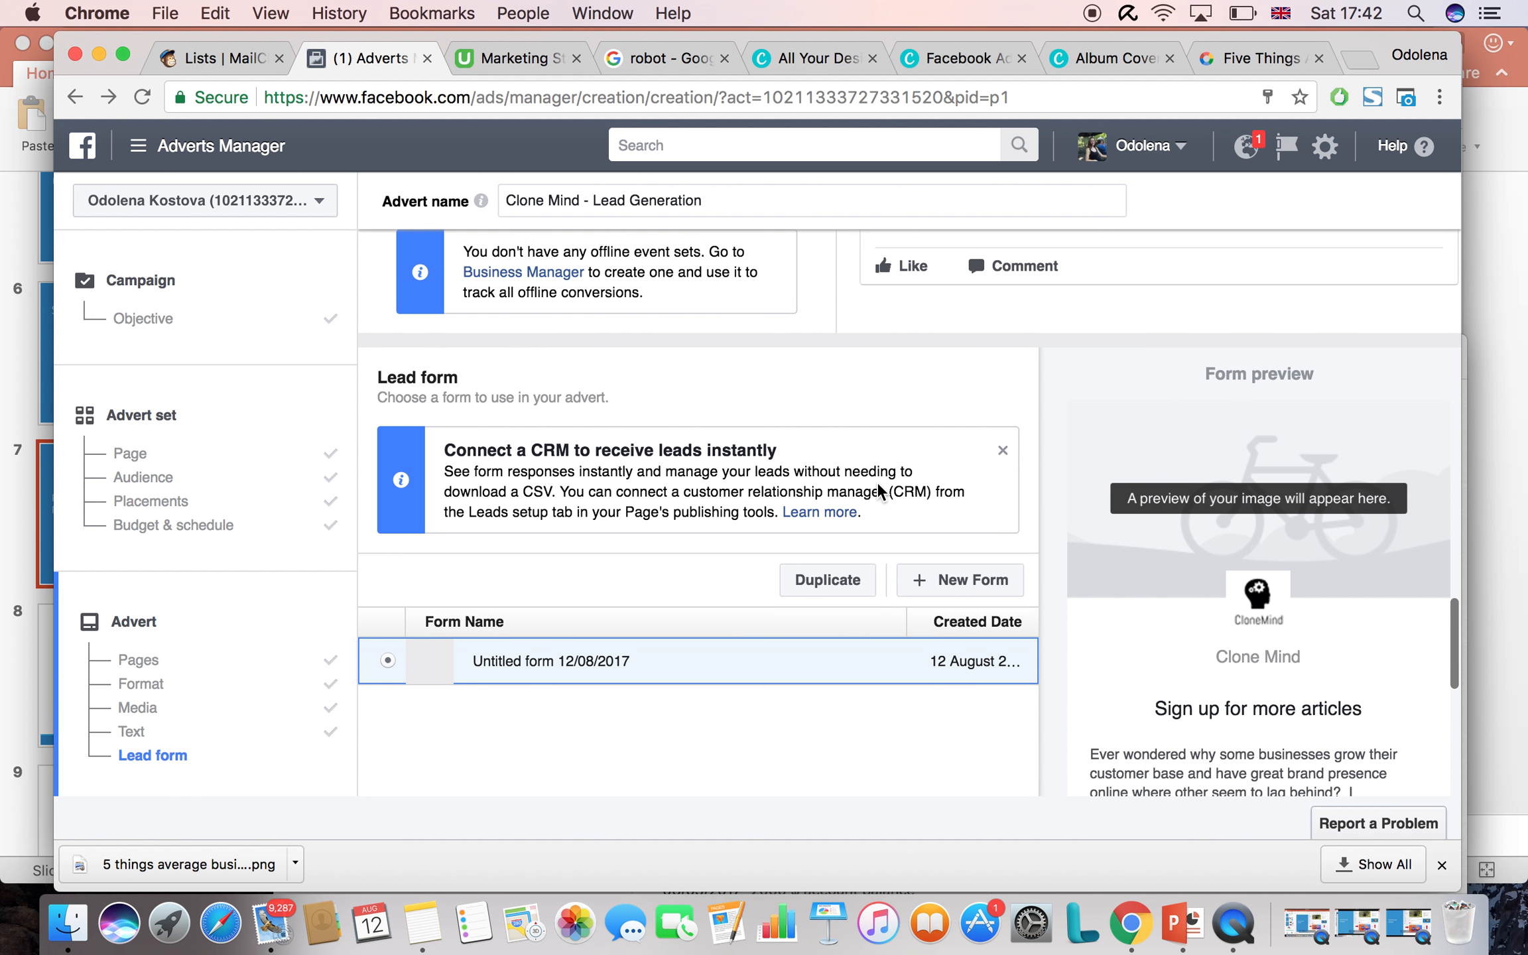
Look over the advert's Lead form section, including the CRM connection notice, the selected form and its welcome screen preview
scroll(877, 490, "down", 5)
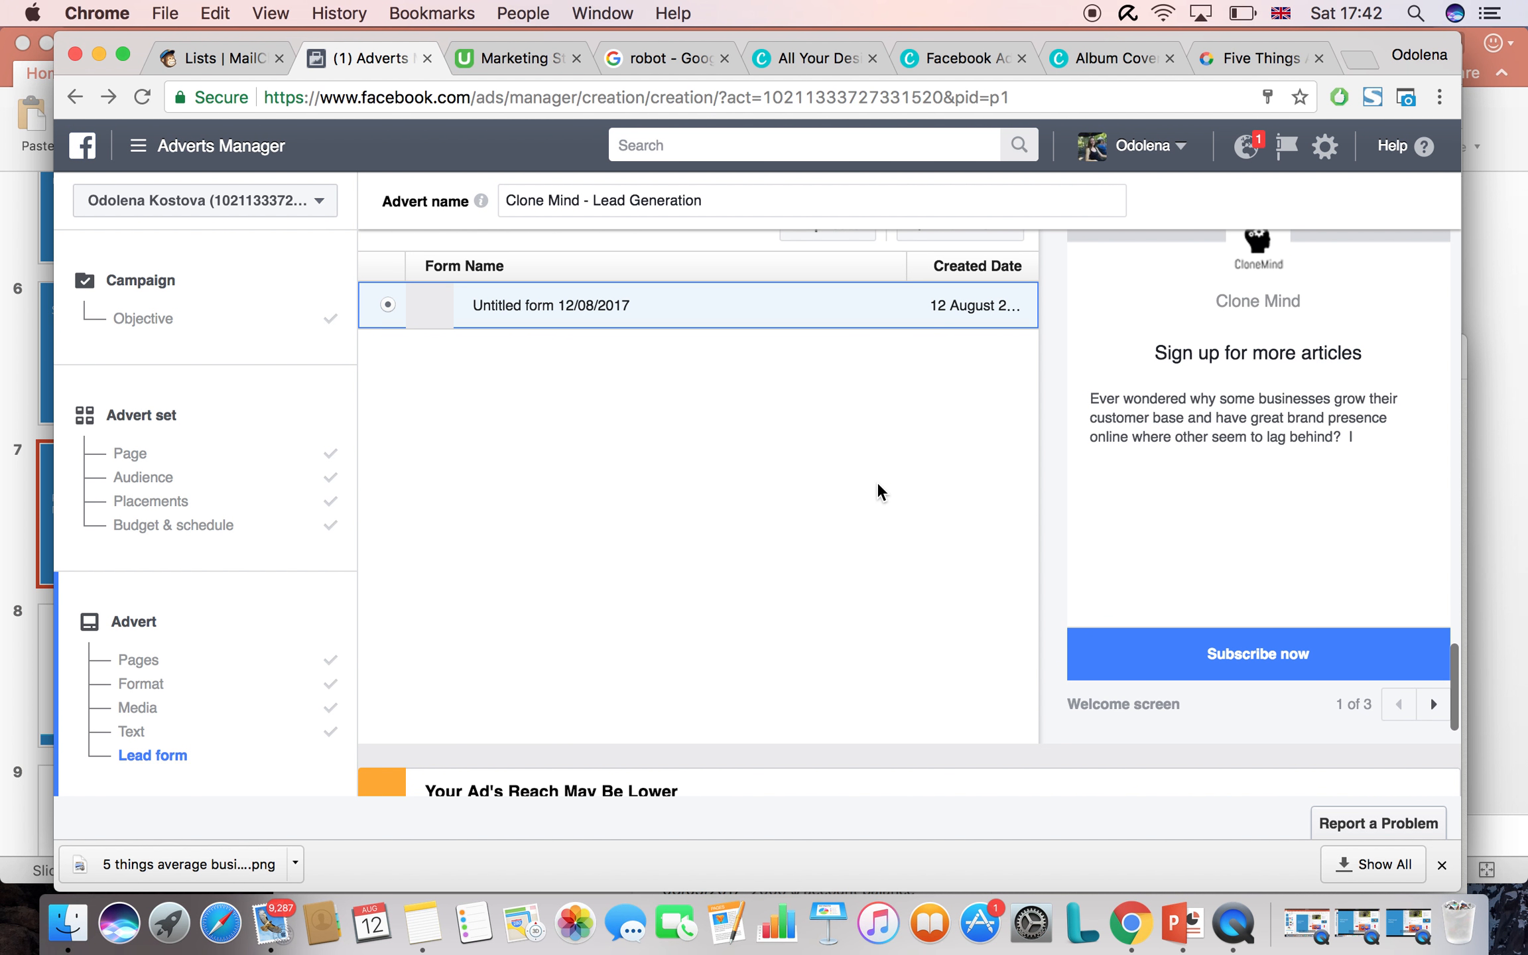
scroll(877, 484, "up", 4)
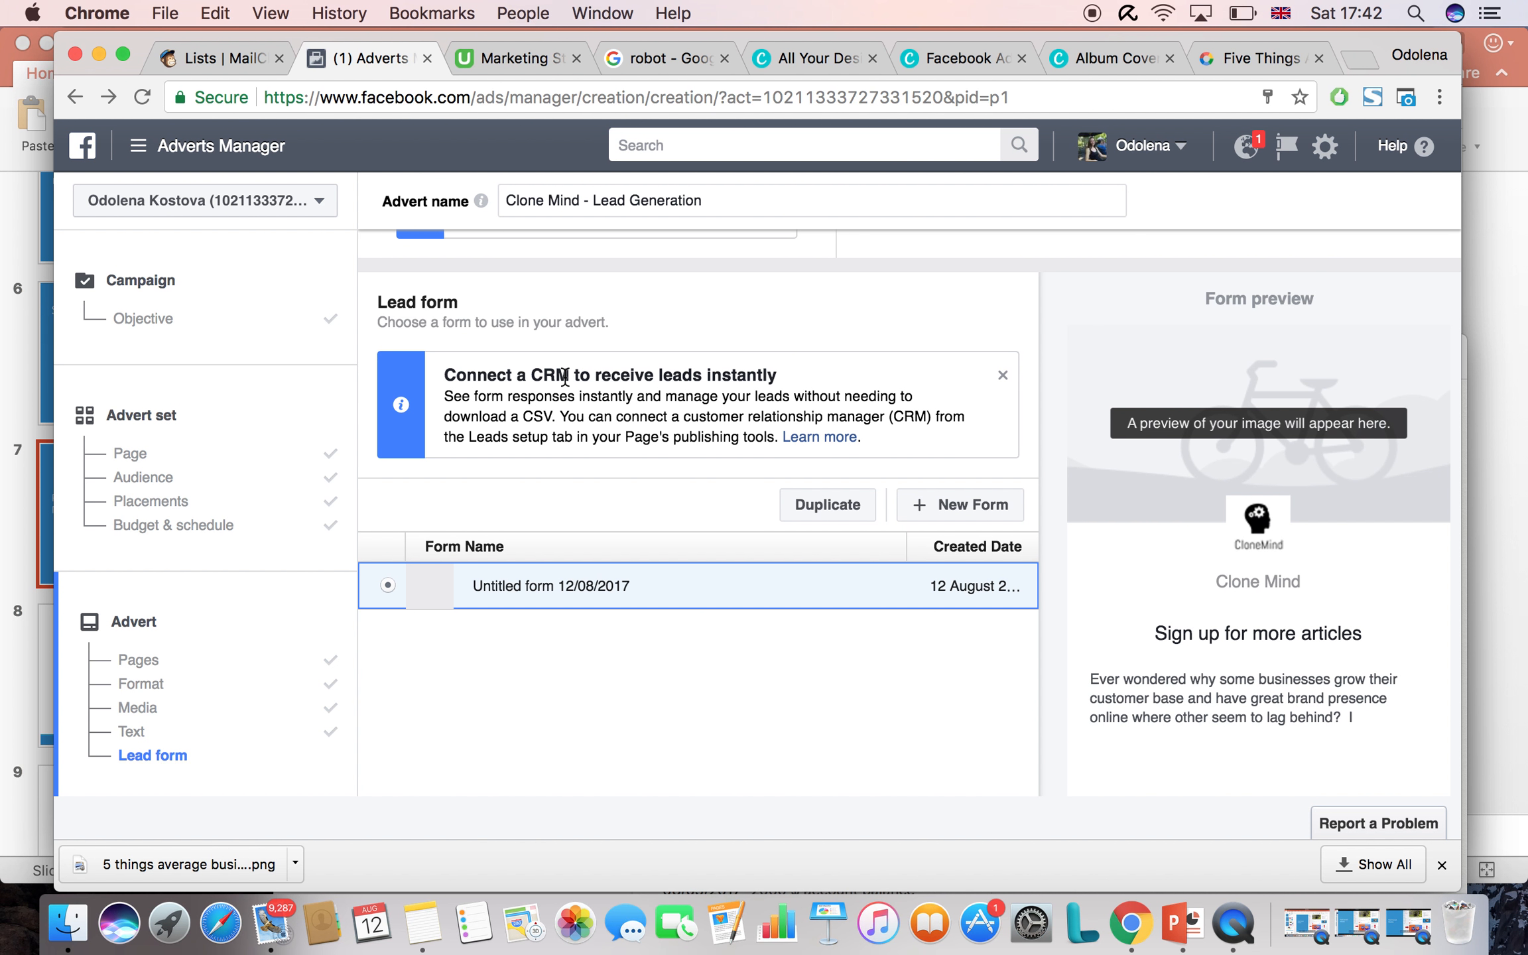
scroll(712, 616, "down", 4)
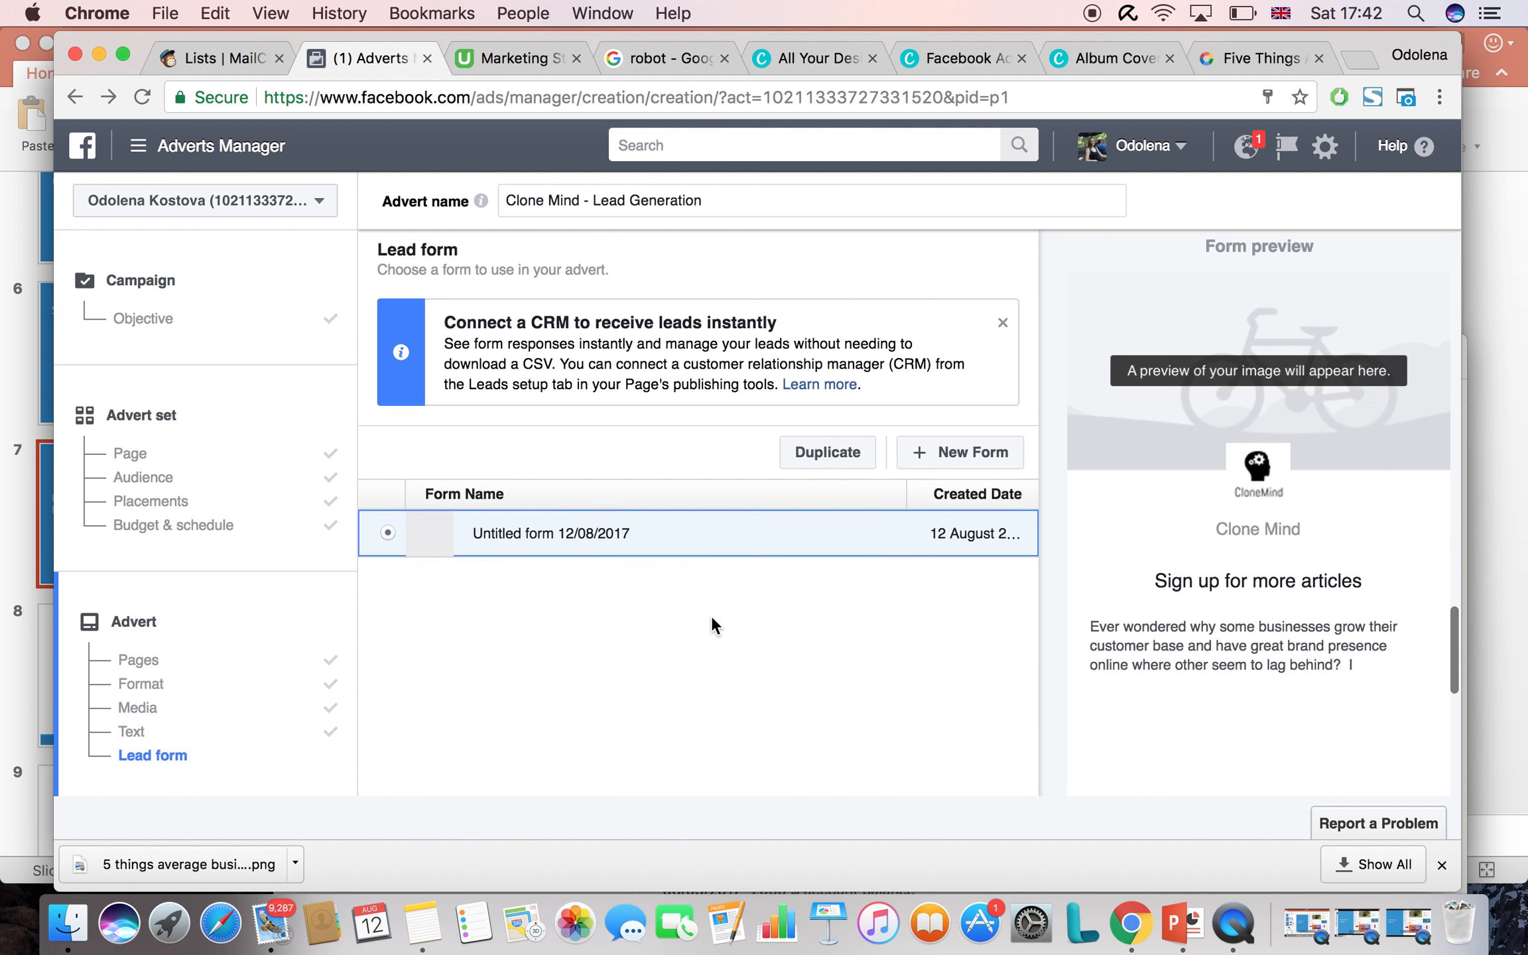
scroll(712, 616, "up", 2)
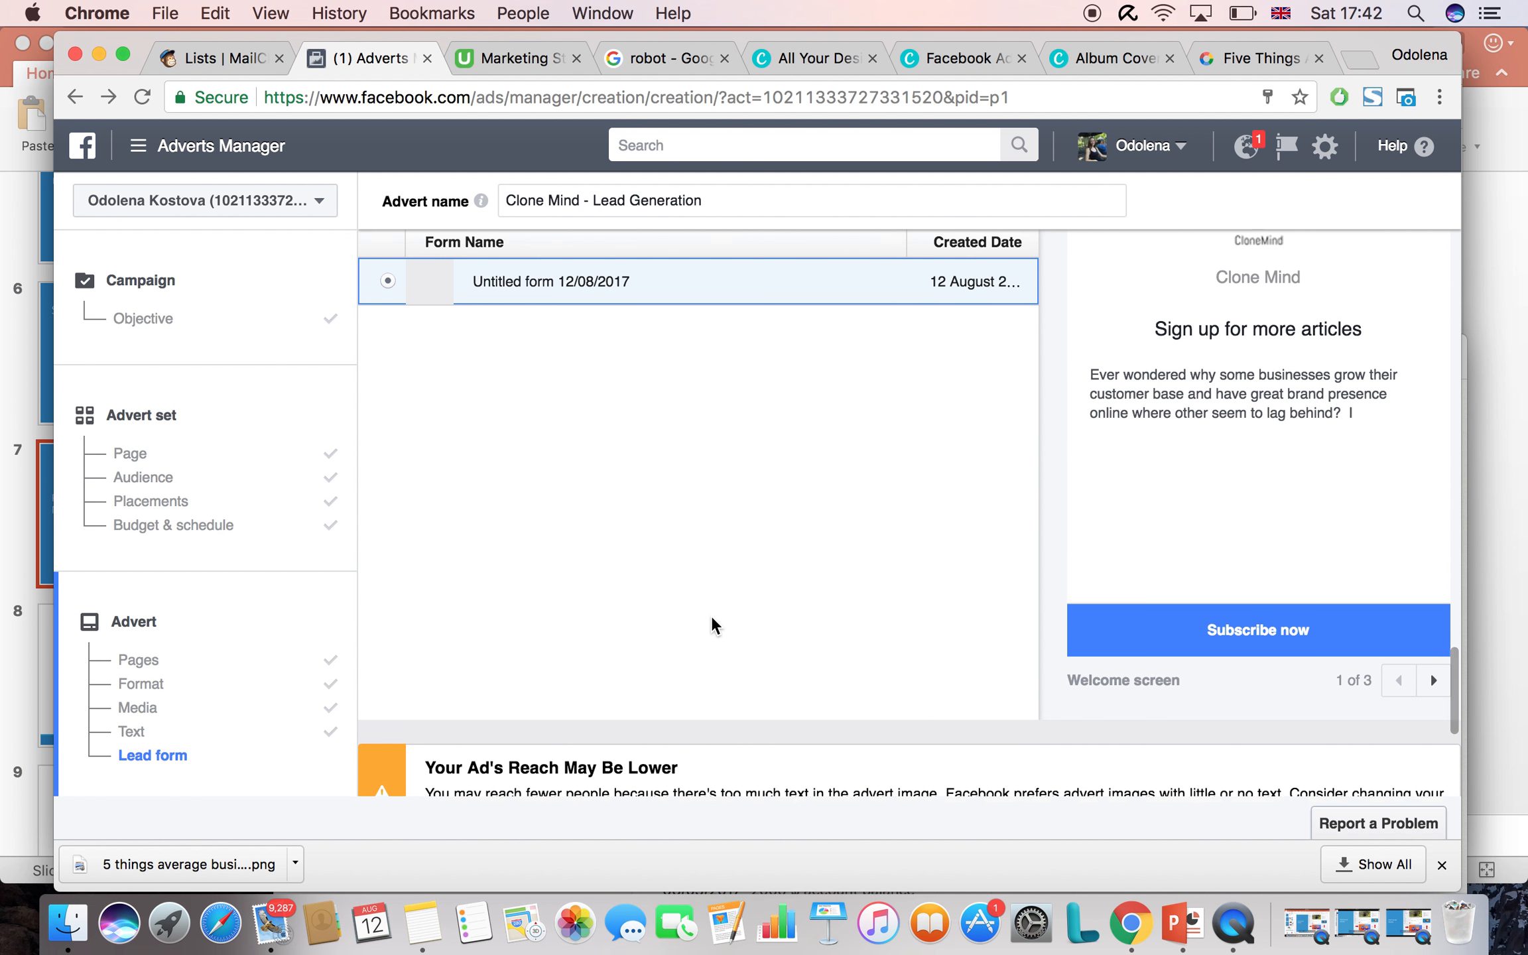
scroll(711, 616, "up", 1)
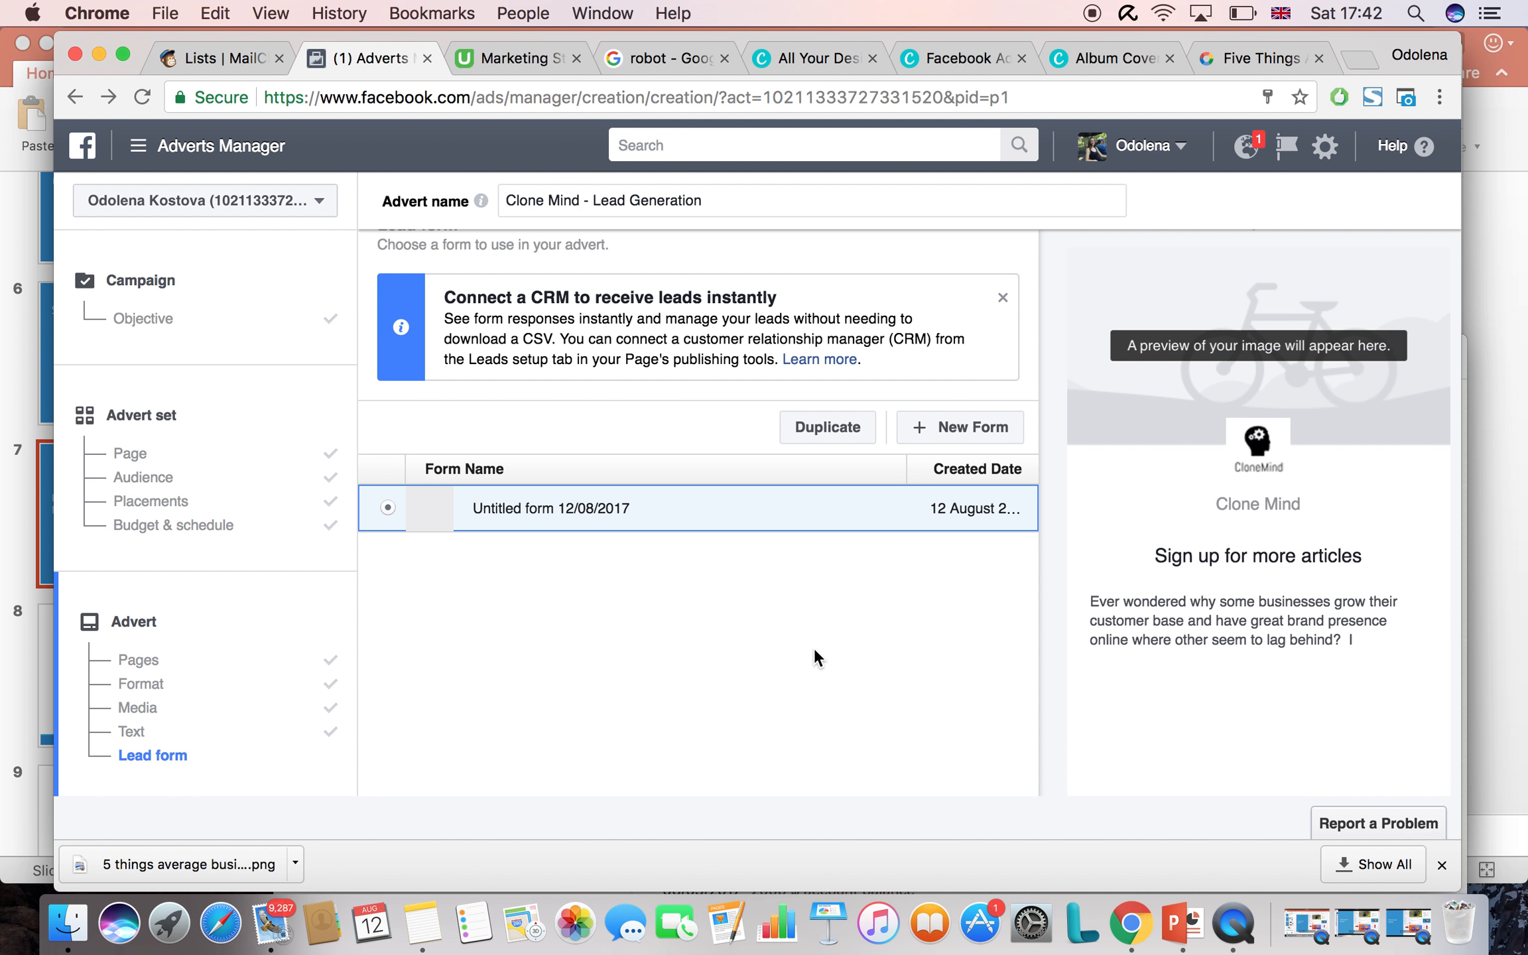
scroll(814, 647, "down", 3)
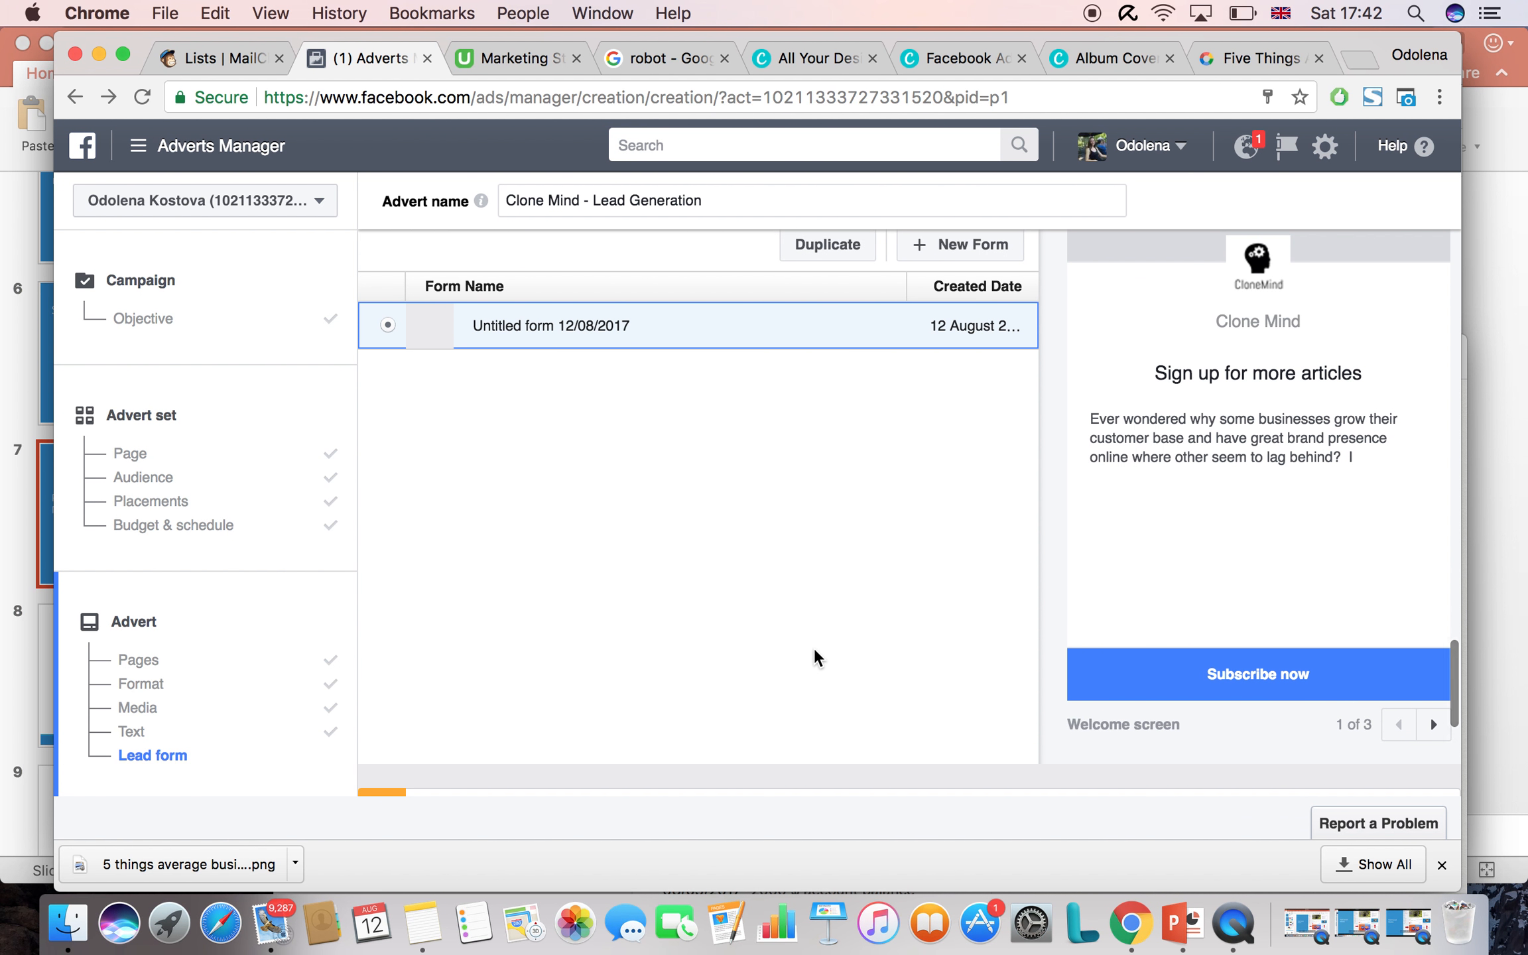